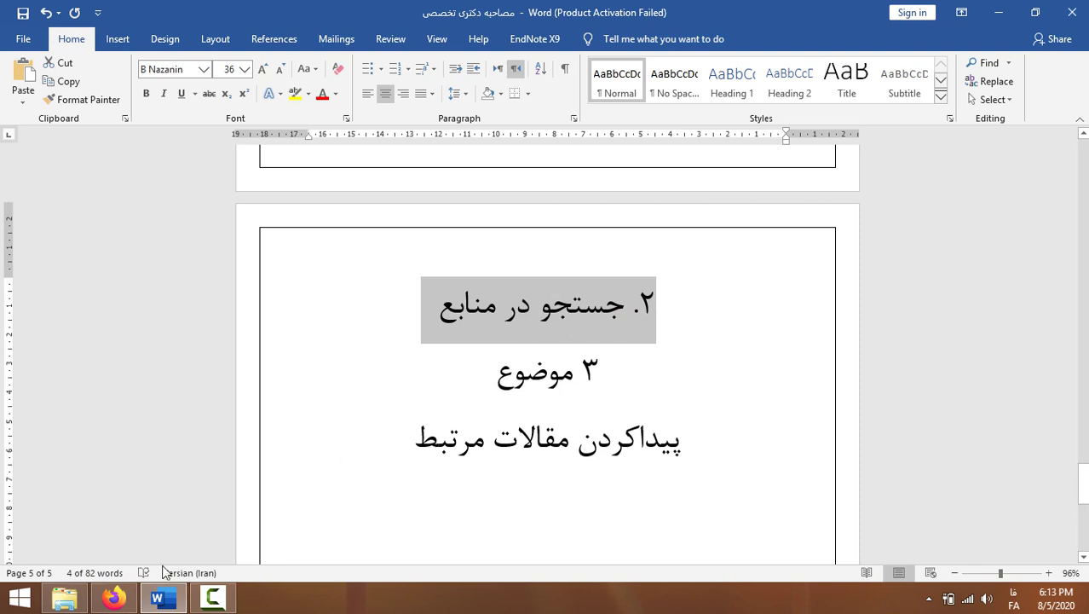
Switch to Firefox and open the PubMed website in a new tab by searching the web for "pubmed".
mouse_move(113, 596)
left_click(126, 519)
left_click(191, 20)
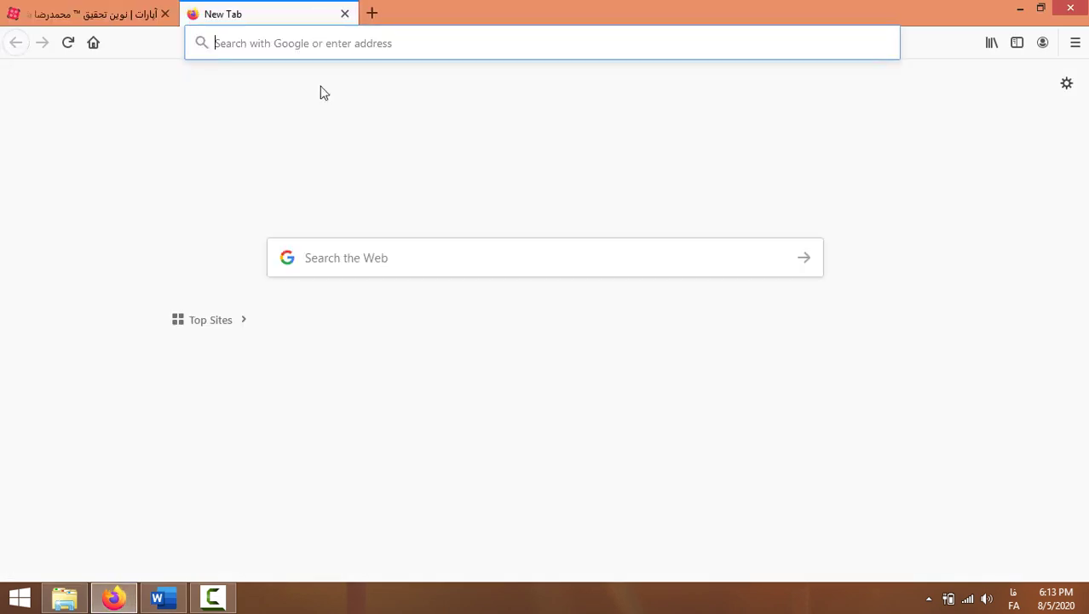
left_click(403, 247)
key("alt+shift")
type("pubmed")
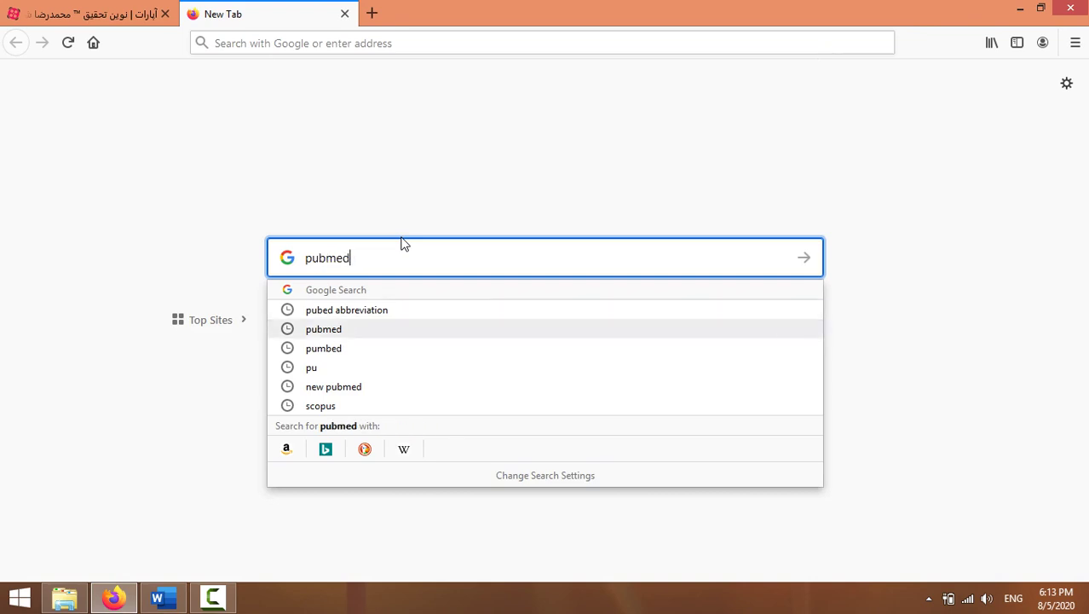
key("Return")
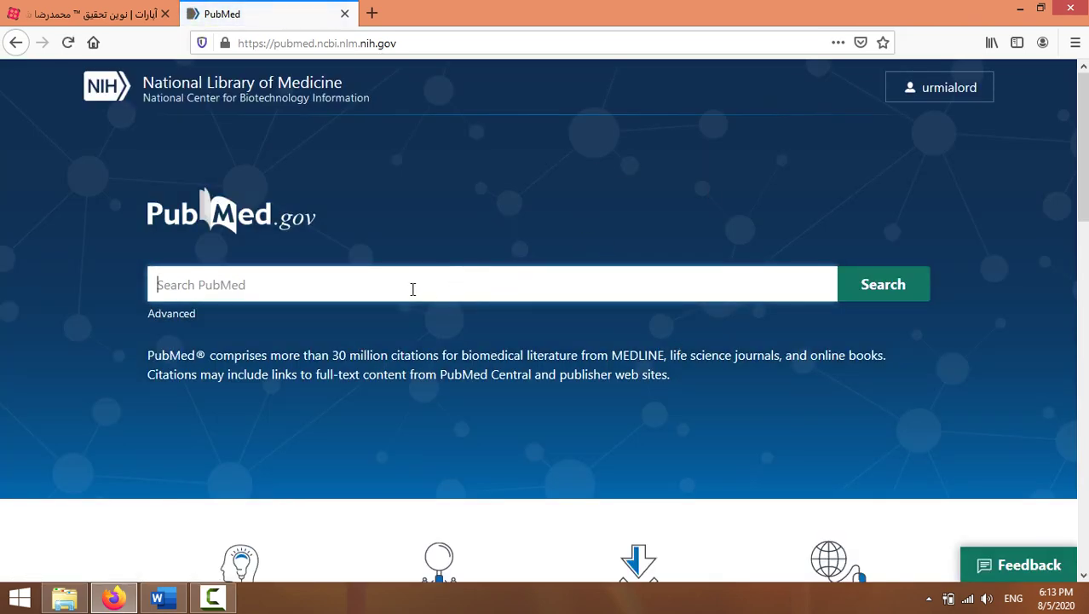
Open PubMed's Advanced Search Builder and view the operators available for adding terms.
scroll(637, 323, "down", 5)
scroll(637, 323, "up", 3)
left_click(179, 239)
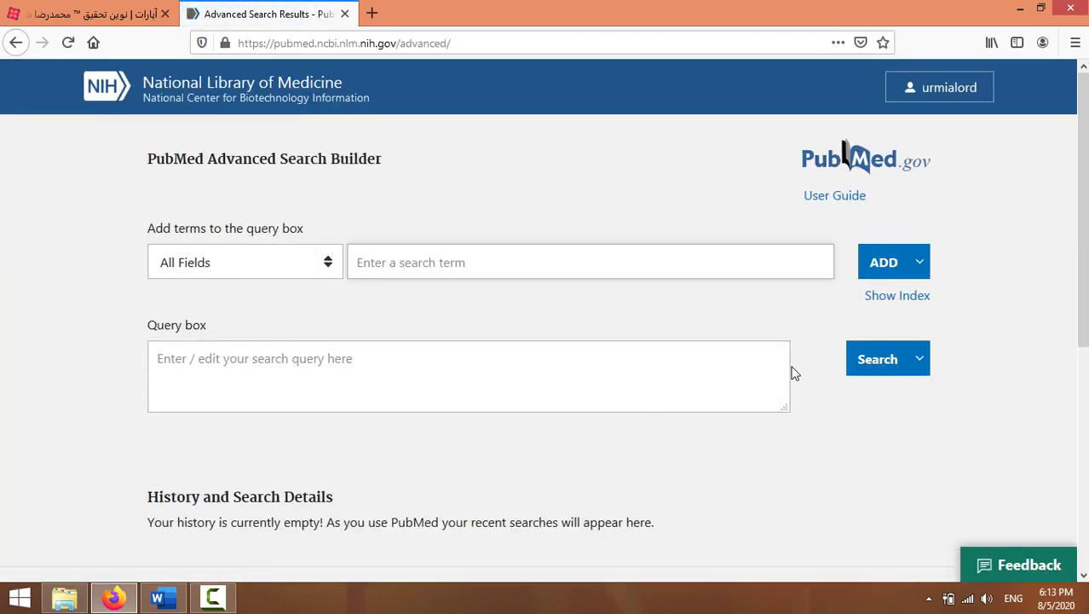
left_click(924, 269)
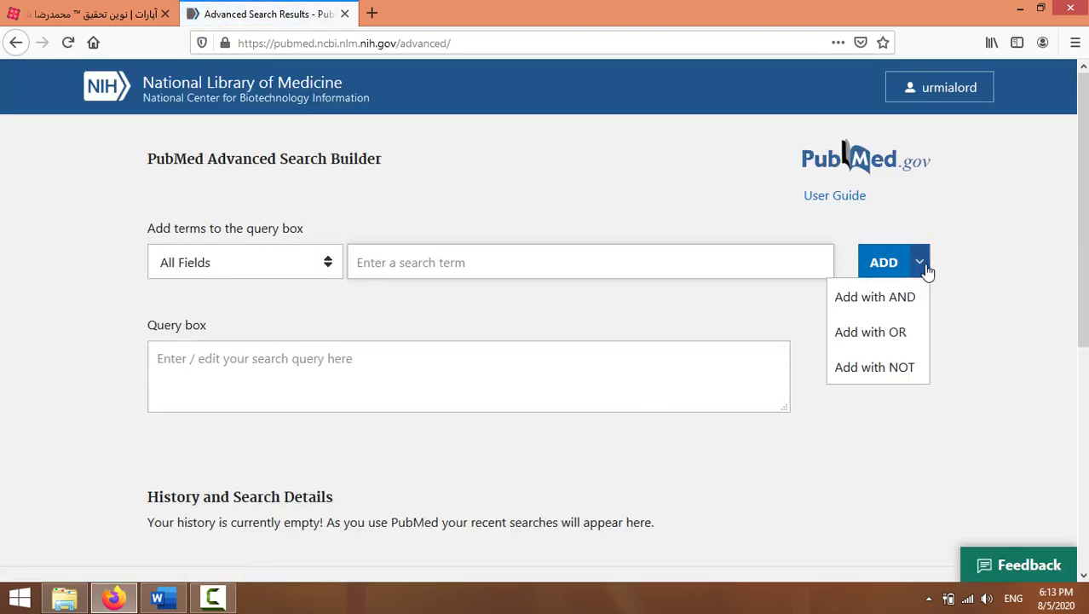
left_click(897, 343)
Switch to Word and add the line "توضیح شفاهی" below "پیداکردن مقالات مرتبط".
left_click(160, 598)
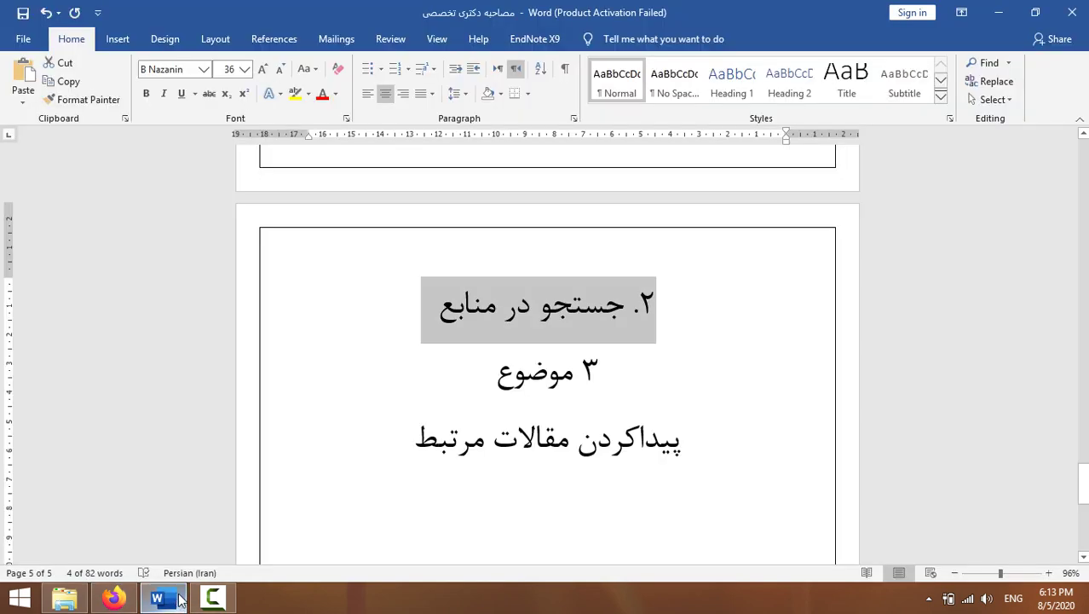
scroll(516, 495, "down", 1)
left_click(556, 396)
left_click(413, 371)
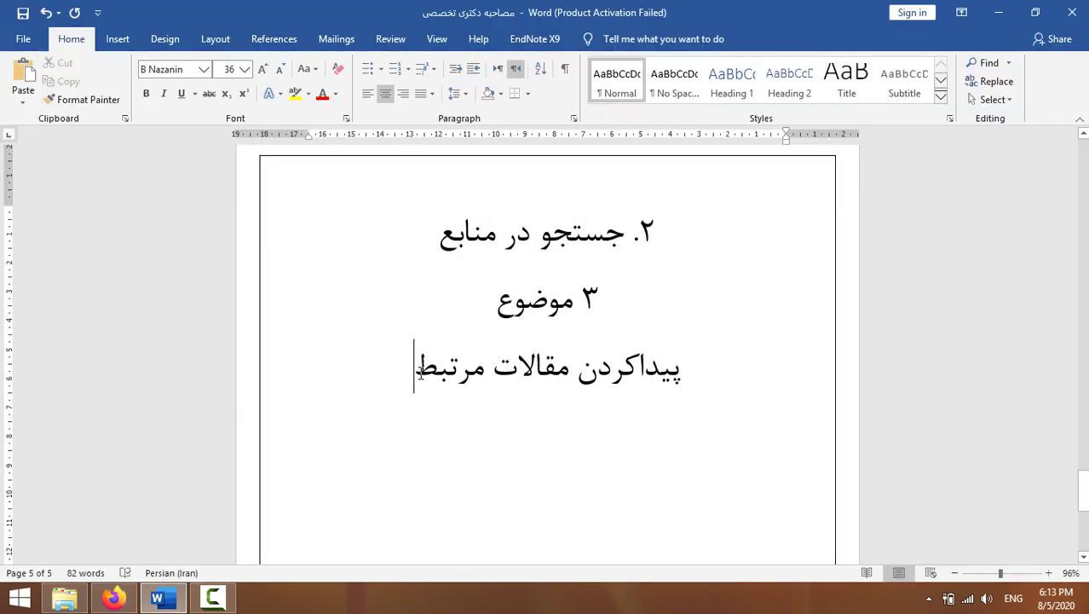
key("Return")
type("J,q")
key("BackSpace")
key("BackSpace")
key("BackSpace")
key("BackSpace")
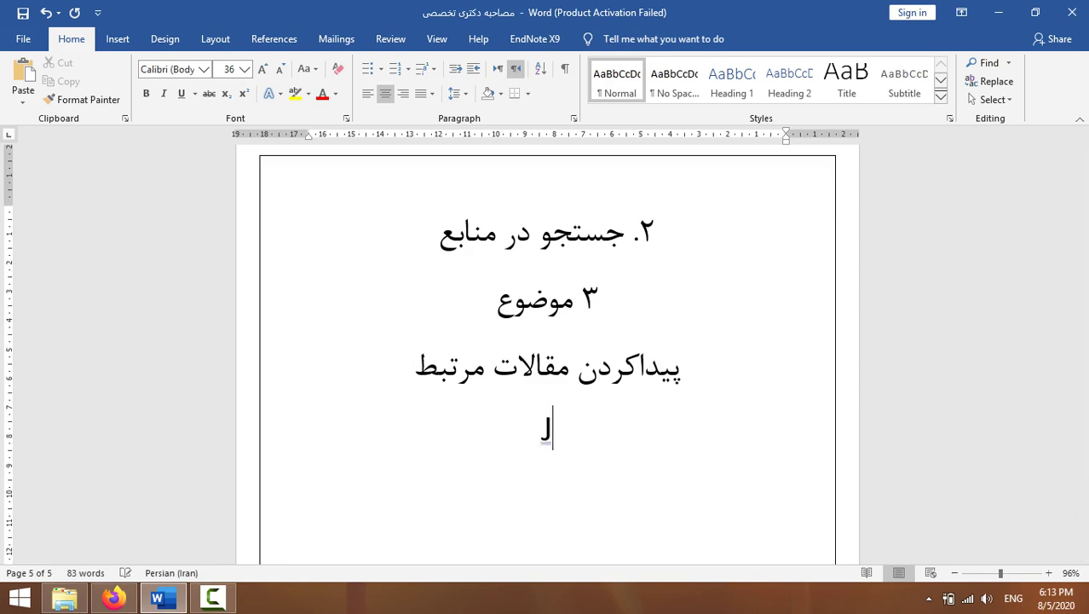
key("alt+shift")
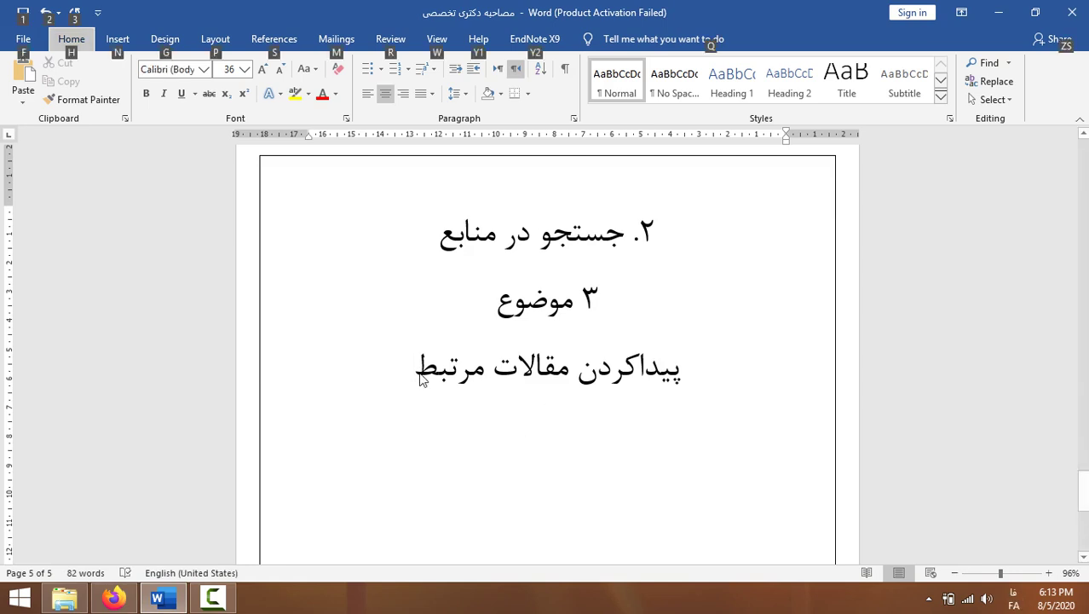
left_click(562, 440)
key("Return")
type("توضیح شفاهی")
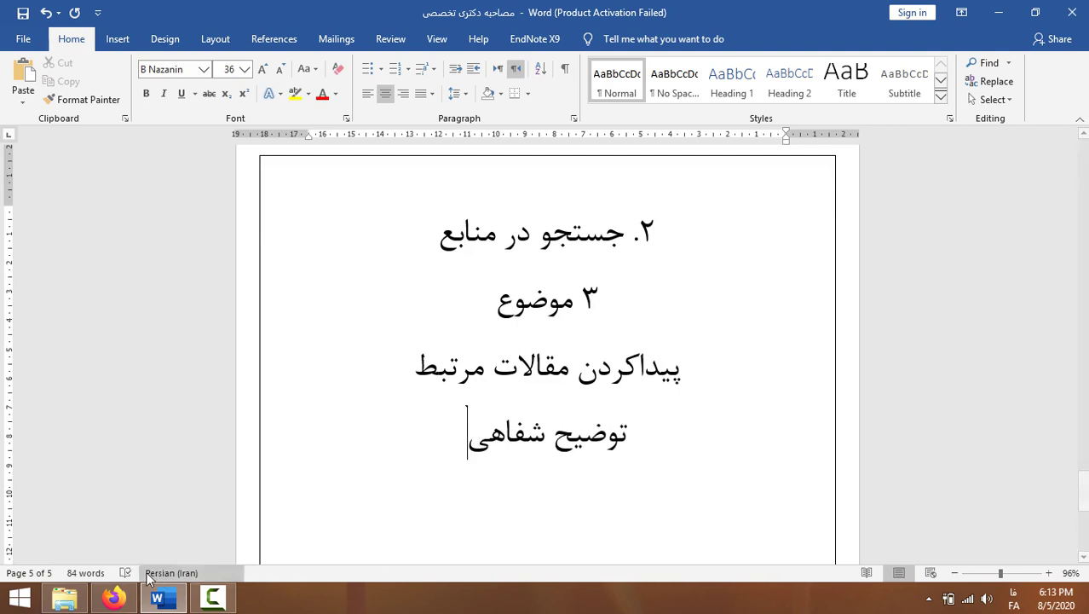
left_click(113, 596)
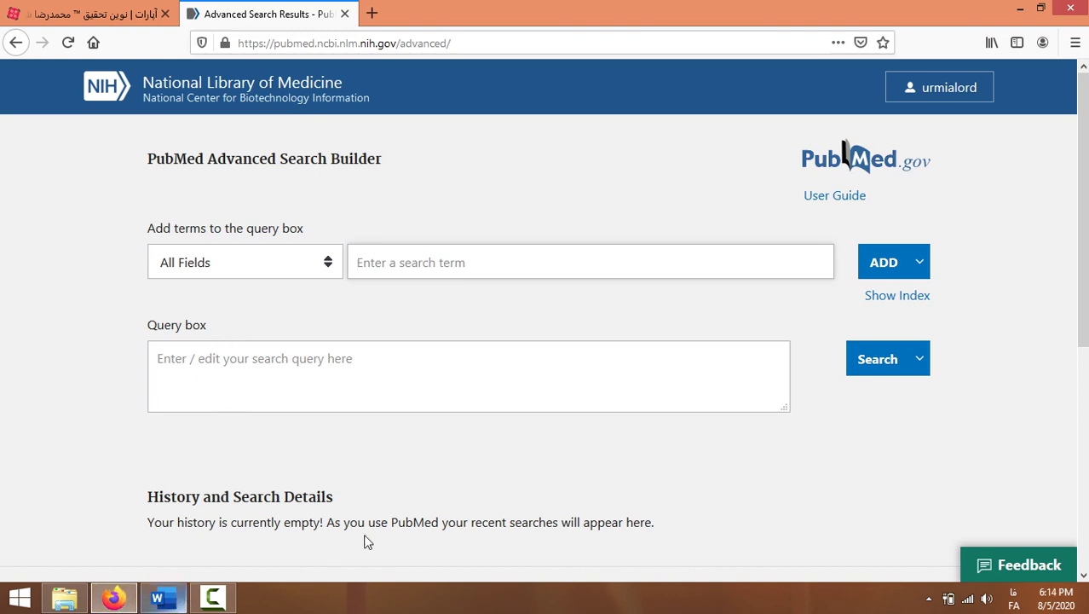
left_click(162, 599)
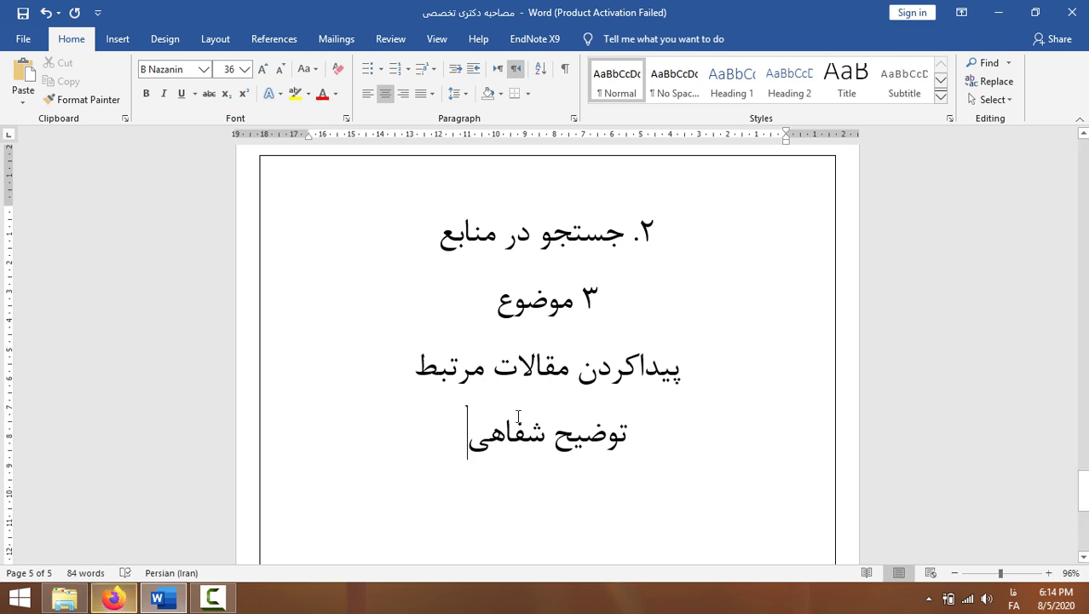
left_click(110, 600)
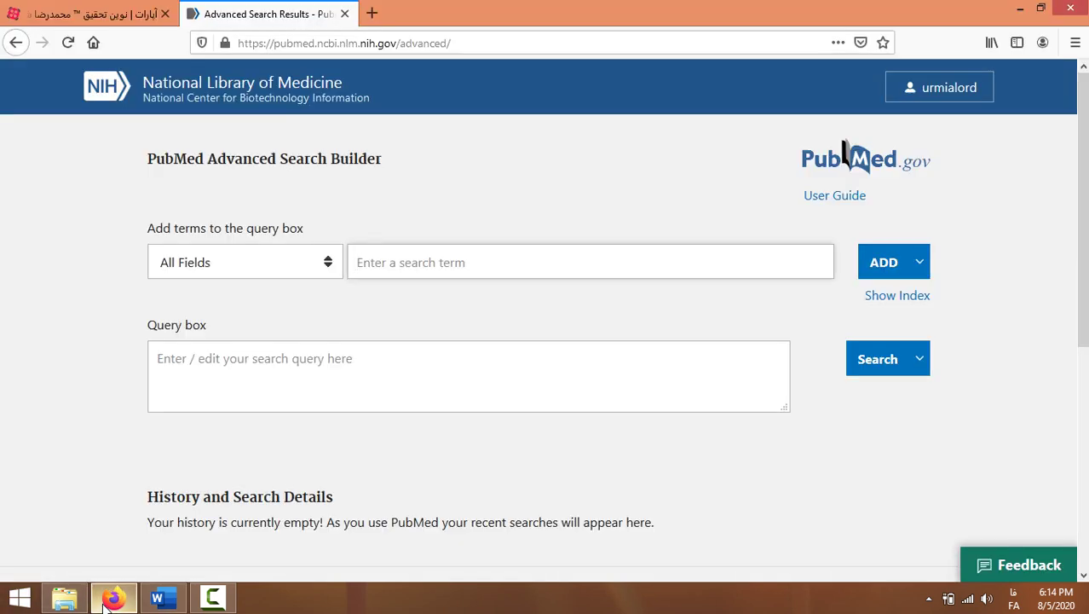
left_click(177, 605)
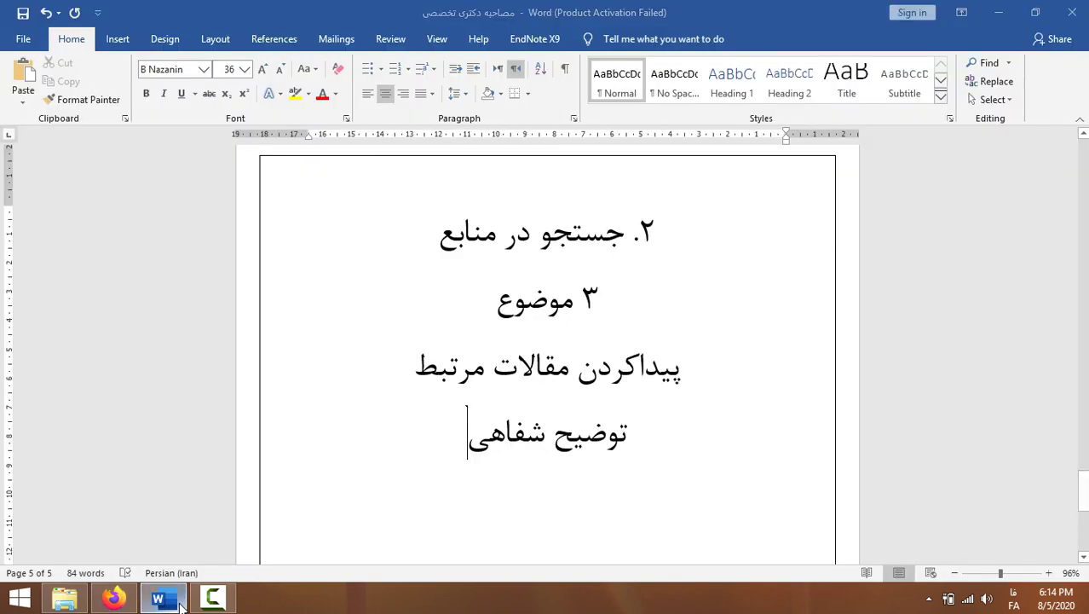
Switch to Firefox and enter "cost effectiveness" as the term to add to the PubMed query.
left_click(114, 600)
left_click(419, 268)
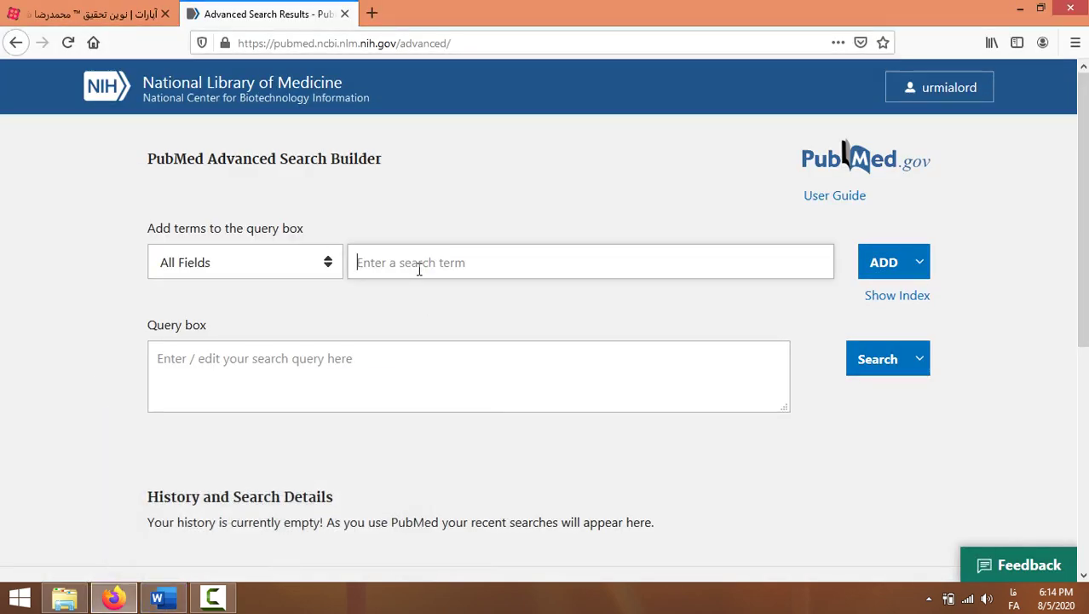
key("alt+shift")
type("cose")
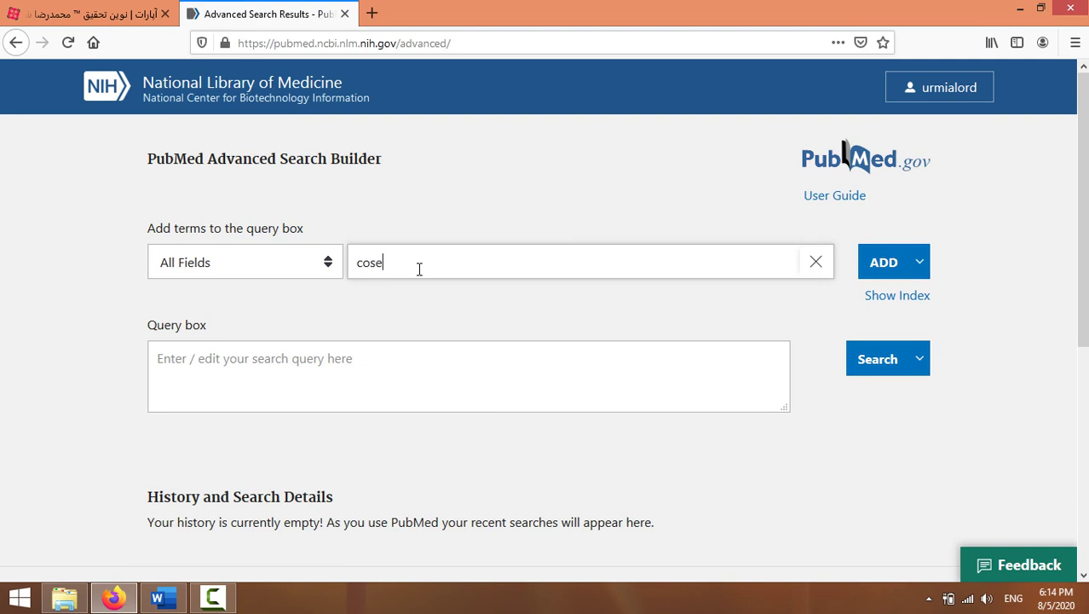
key("BackSpace")
key("BackSpace")
key("BackSpace")
type("ost effectiveness")
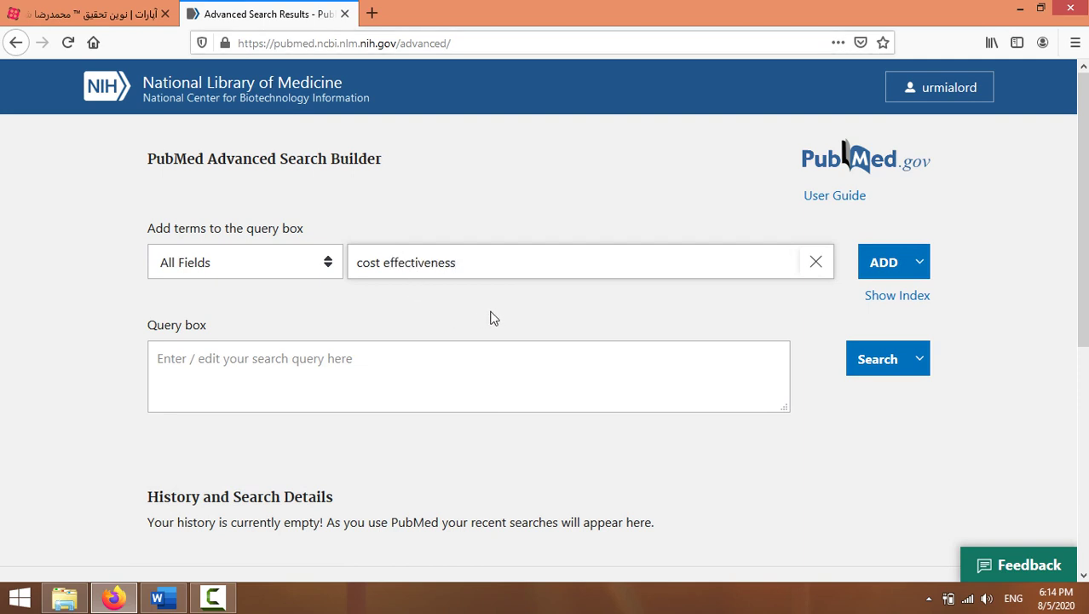
Restrict the "cost effectiveness" search term to the Title/Abstract field.
left_click(269, 272)
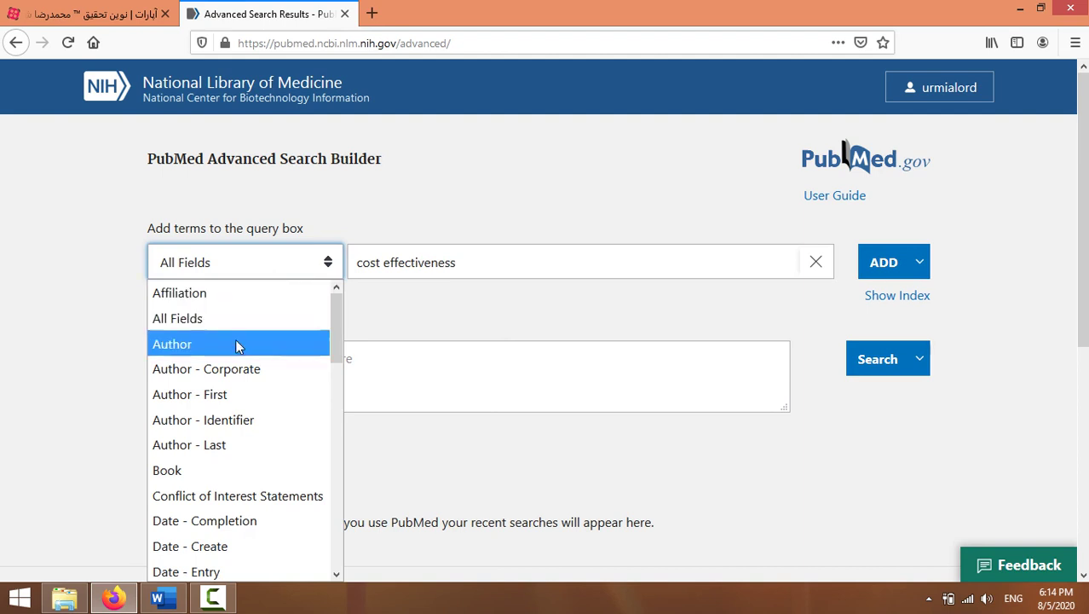
scroll(251, 370, "down", 8)
scroll(249, 370, "up", 8)
scroll(250, 368, "down", 1)
scroll(250, 357, "up", 1)
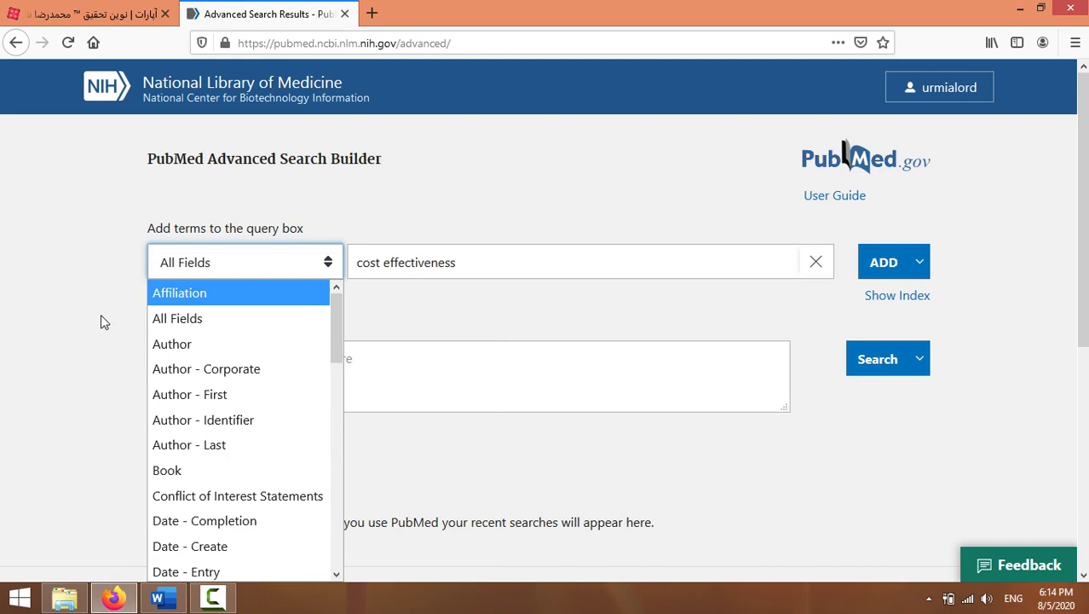
scroll(274, 425, "down", 10)
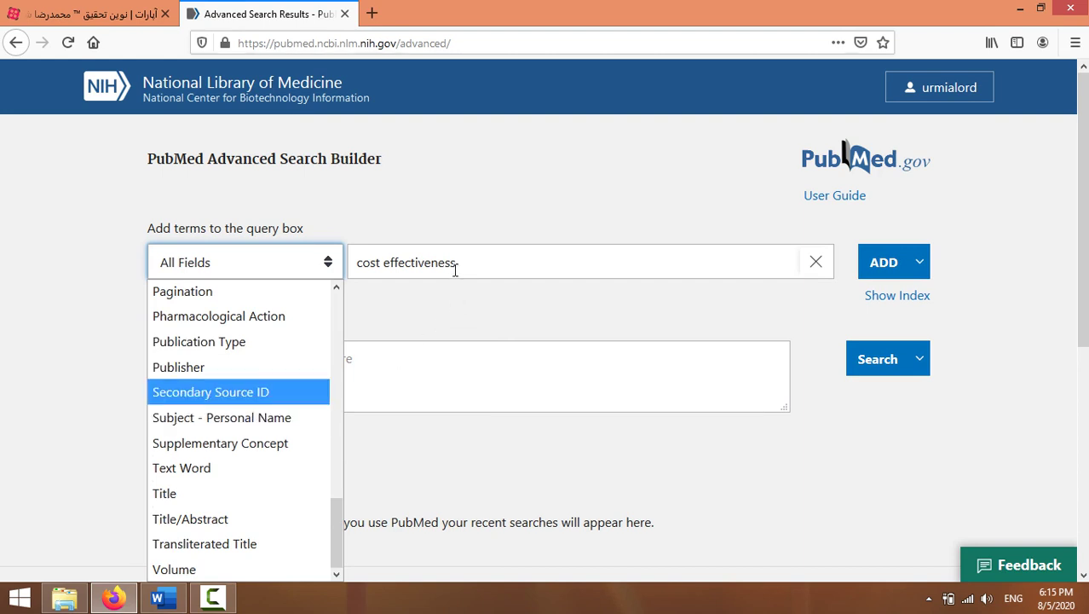
left_click(250, 529)
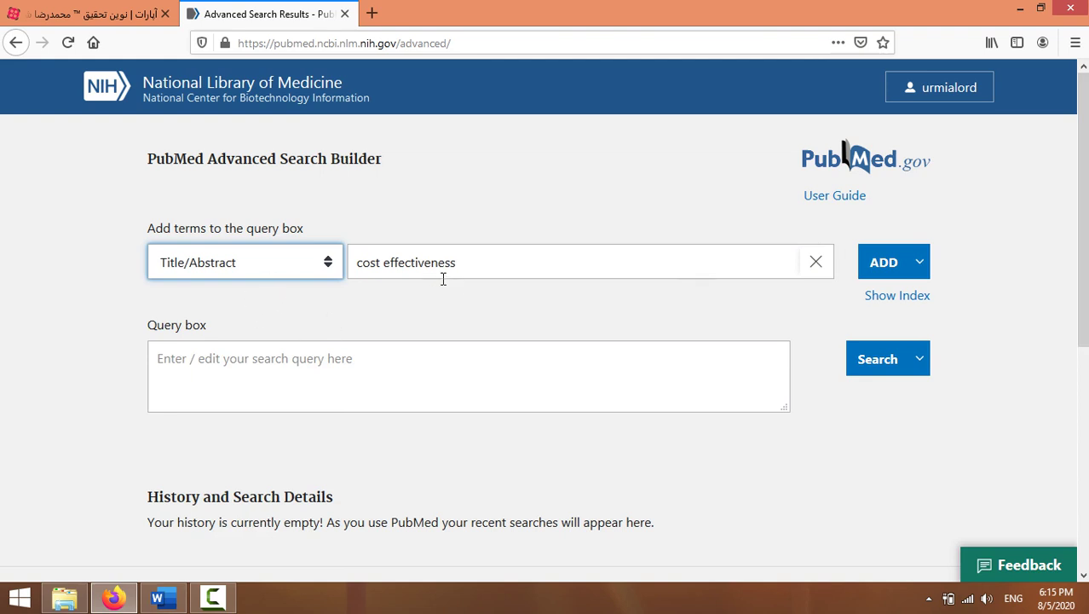
Replace the space in the search term with a hyphen so it reads "cost-effectiveness".
left_click(385, 260)
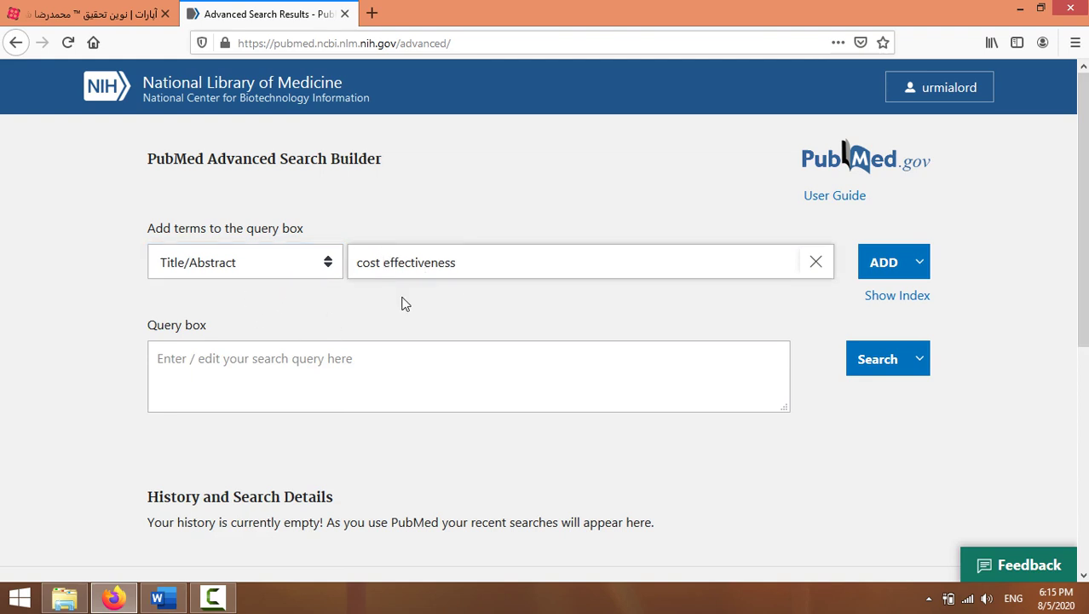
key("BackSpace")
type("-")
left_click(919, 271)
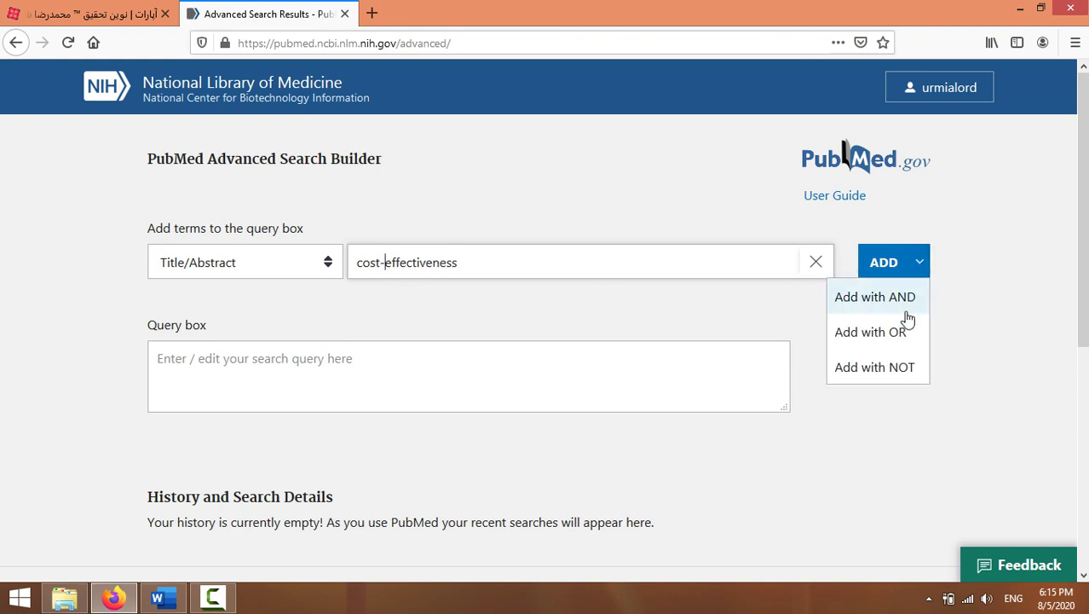
left_click(619, 474)
Switch to Word and insert the line "استخراج کلیدواژه‌ها" between "۳ موضوع" and "پیداکردن مقالات مرتبط".
left_click(157, 597)
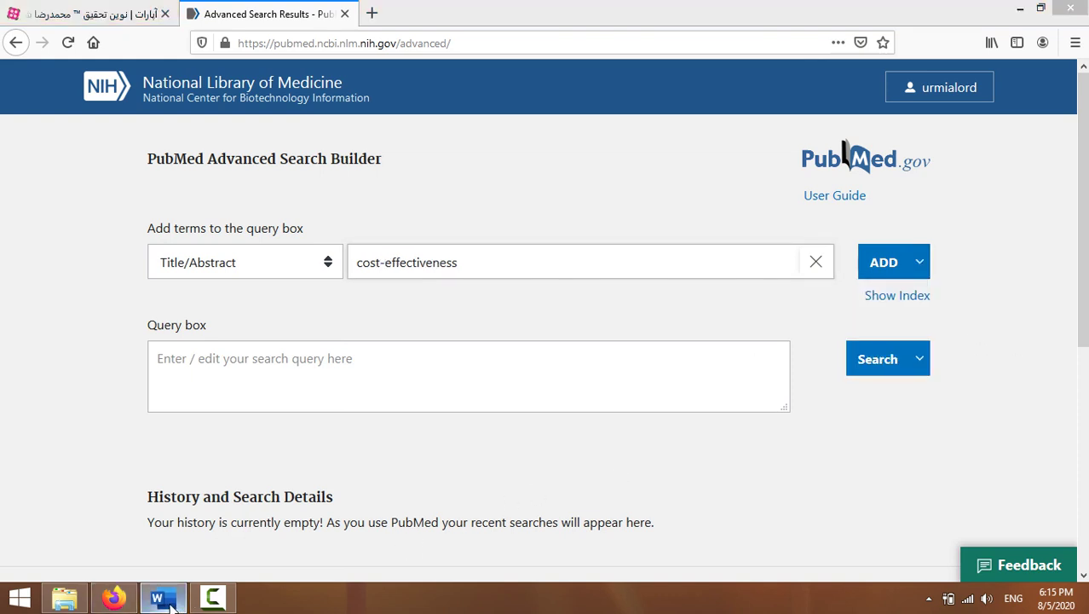
left_click(478, 307)
key("Return")
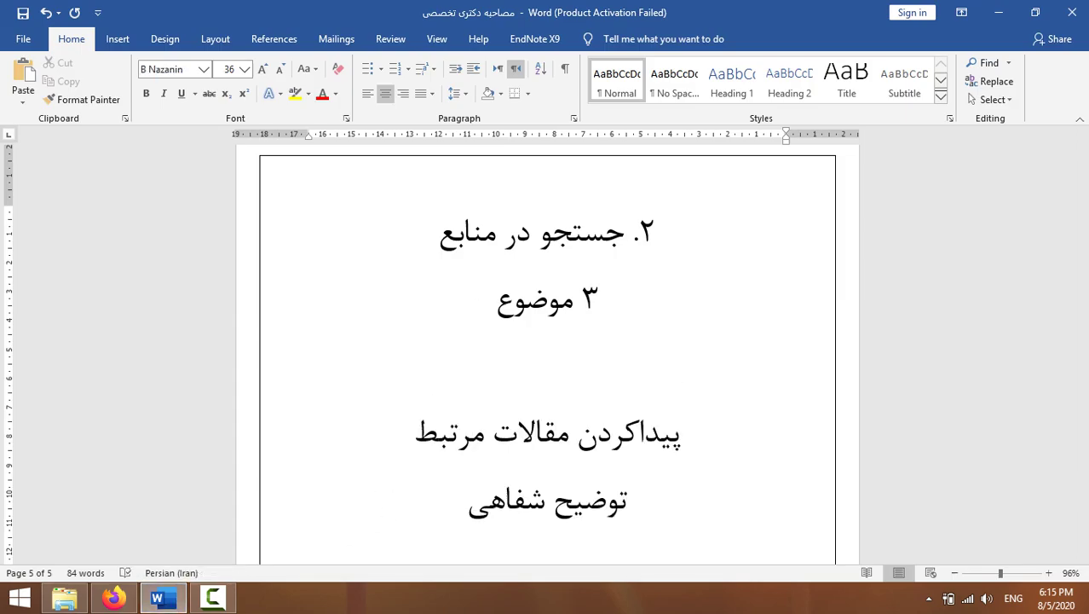
key("alt+shift")
type("استخراج کلیدواژه")
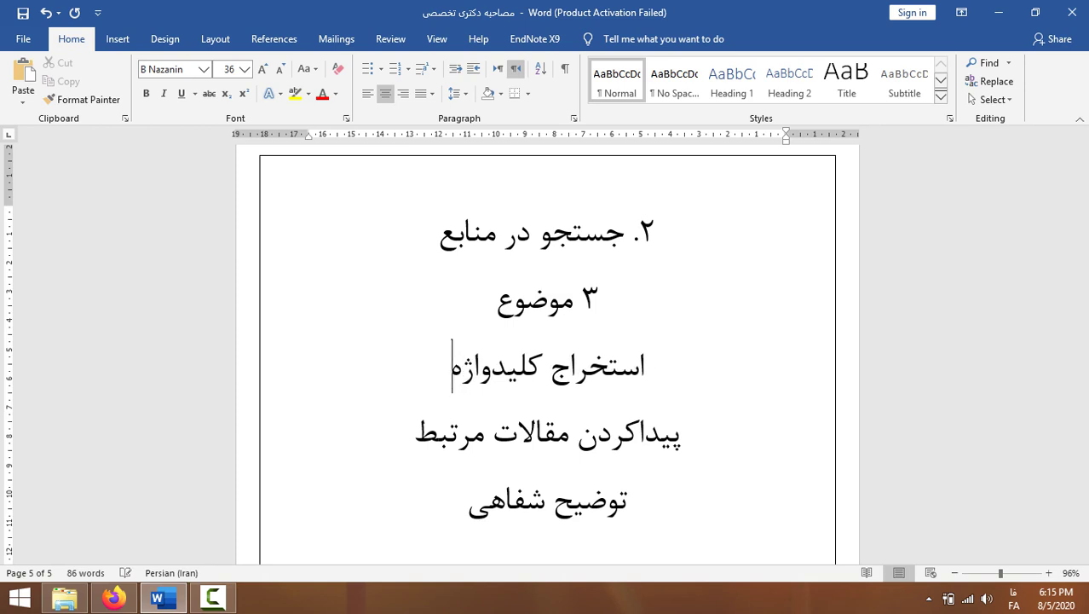
type("‌ها")
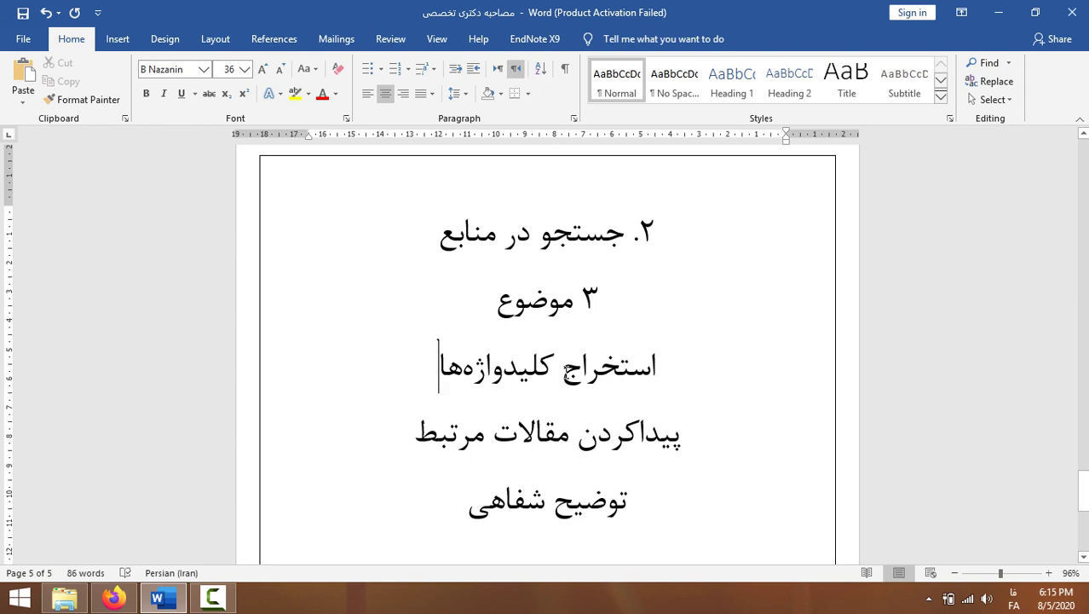
Switch to Firefox and add the Title/Abstract term "cost-effectiveness" to the query with AND.
left_click(128, 600)
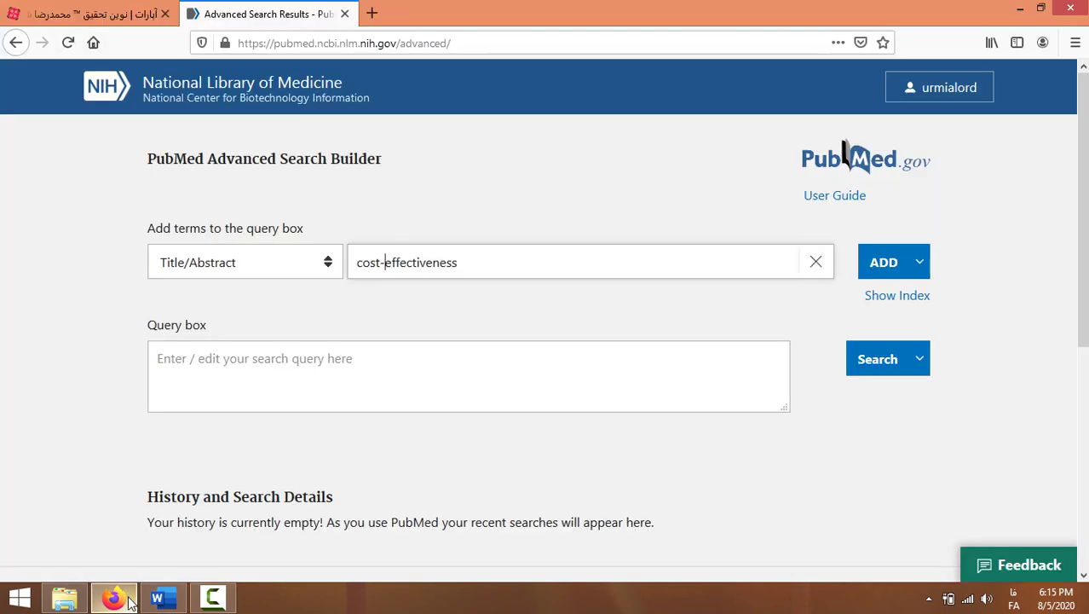
left_click(239, 266)
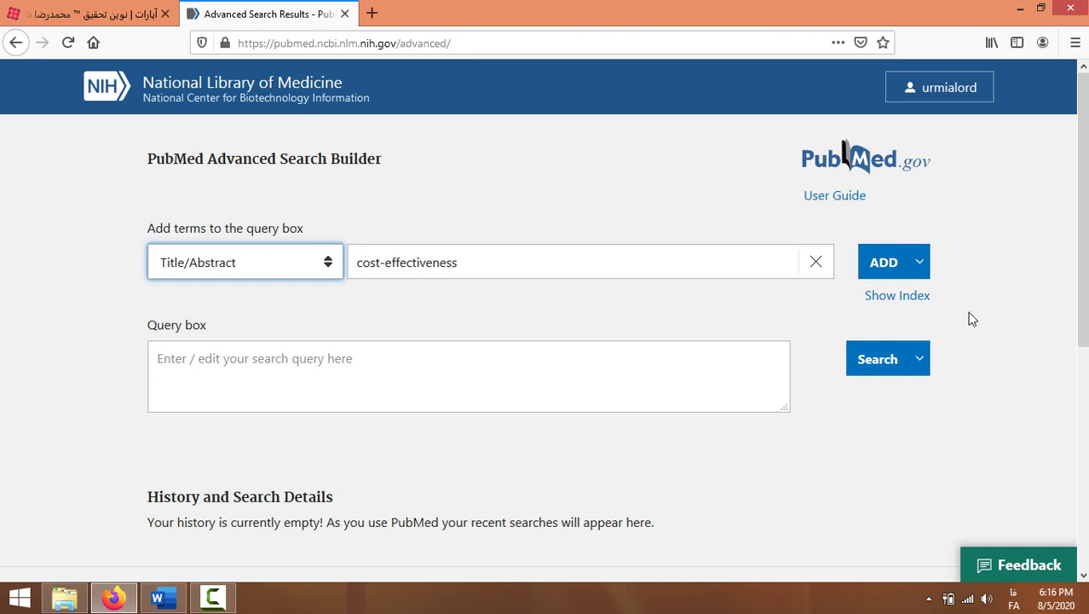
mouse_move(924, 280)
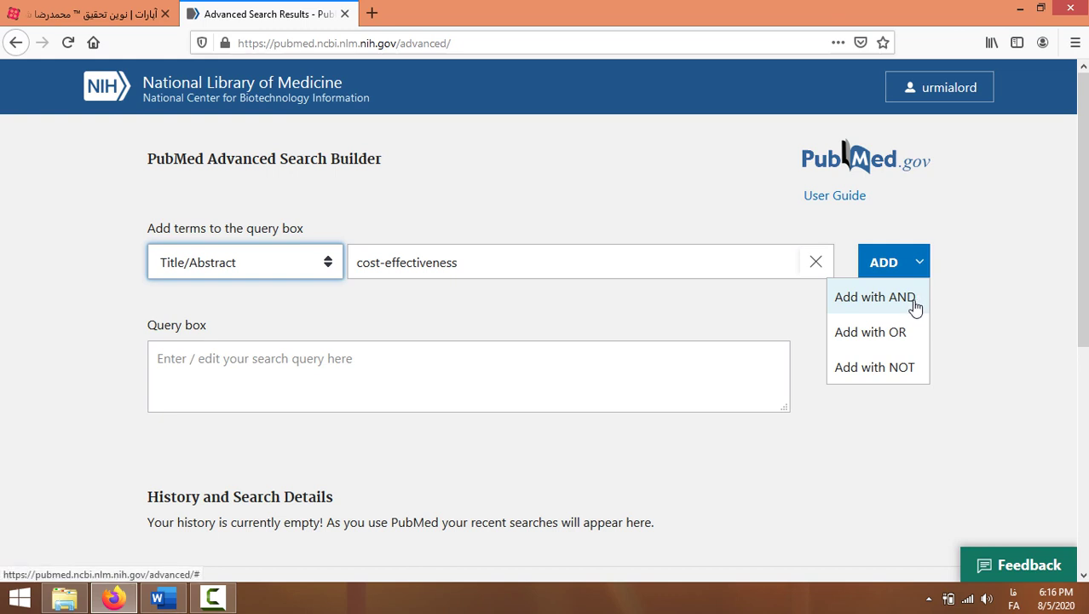
left_click(913, 307)
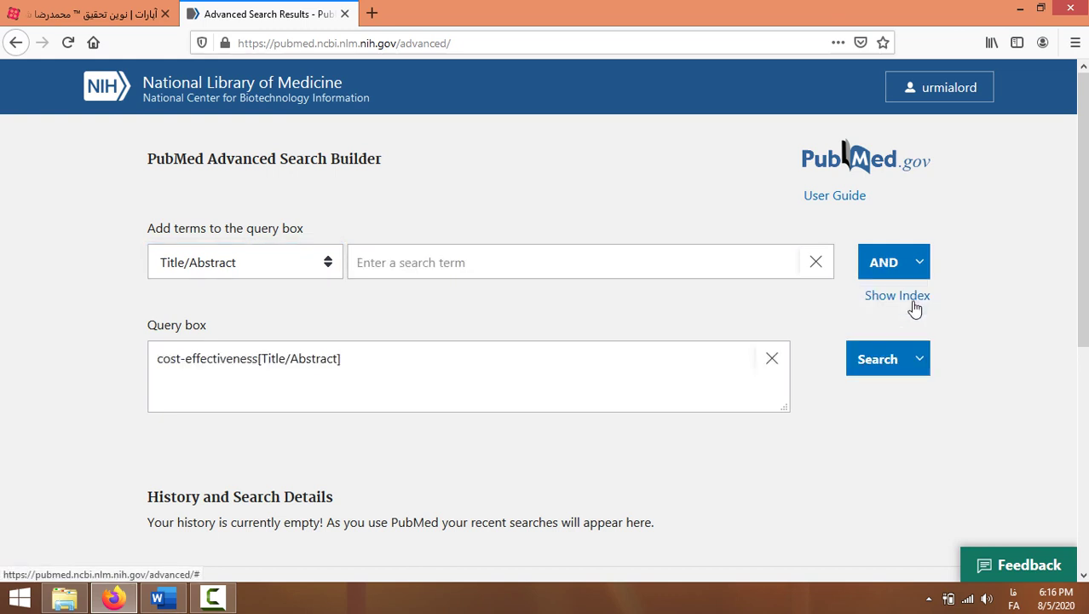
Enter "iran" as the second search term, keeping the Title/Abstract field.
left_click(450, 270)
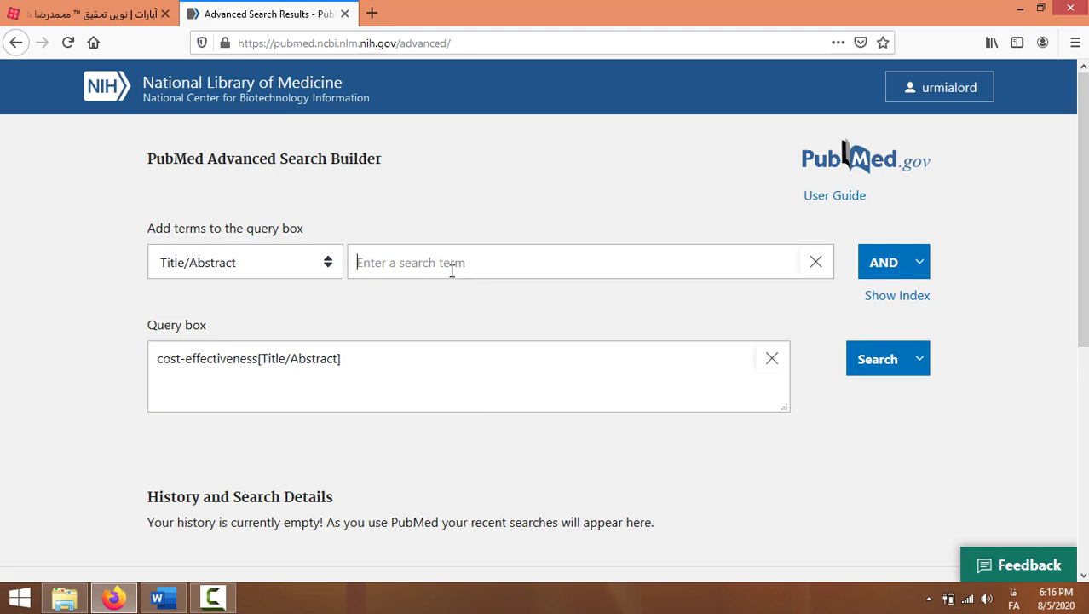
type("هیا")
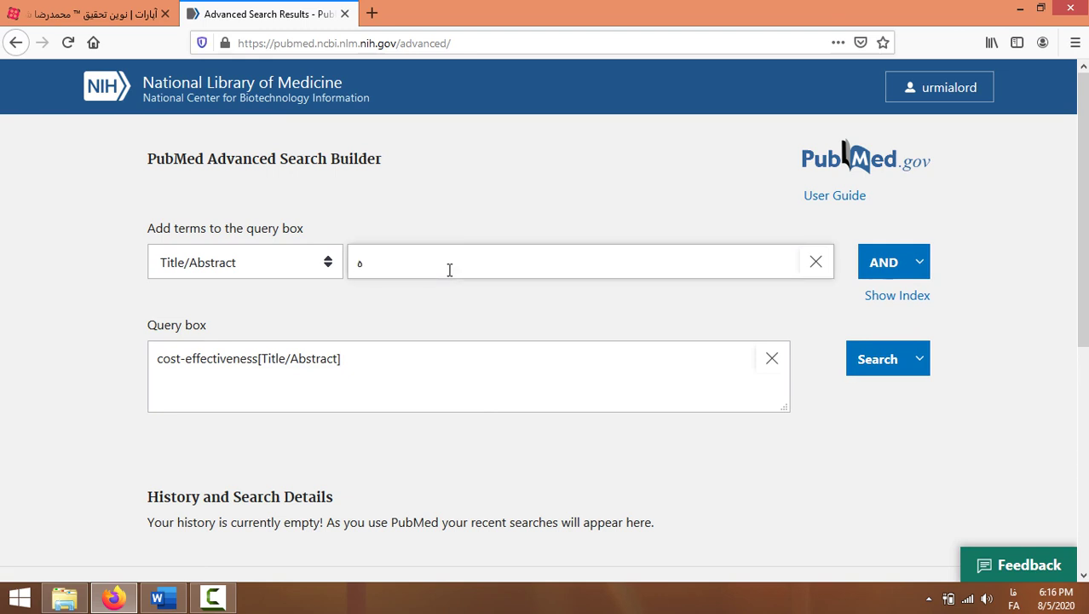
key("BackSpace")
key("BackSpace")
key("BackSpace")
key("alt+shift")
type("iu")
type("ra")
key("BackSpace")
key("BackSpace")
key("BackSpace")
type("ran")
left_click(320, 271)
left_click(317, 271)
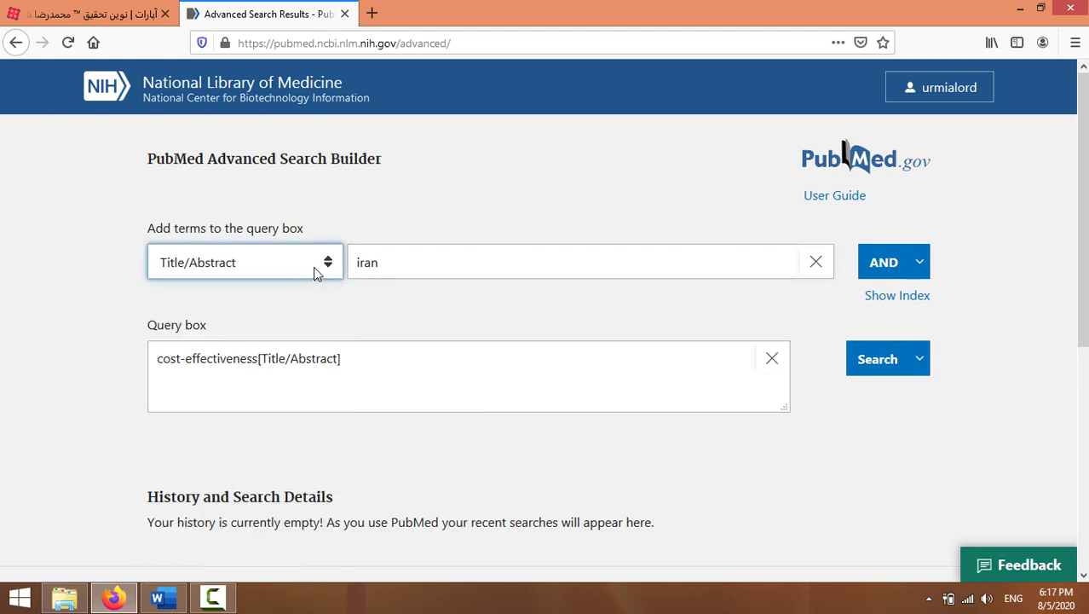
left_click(398, 263)
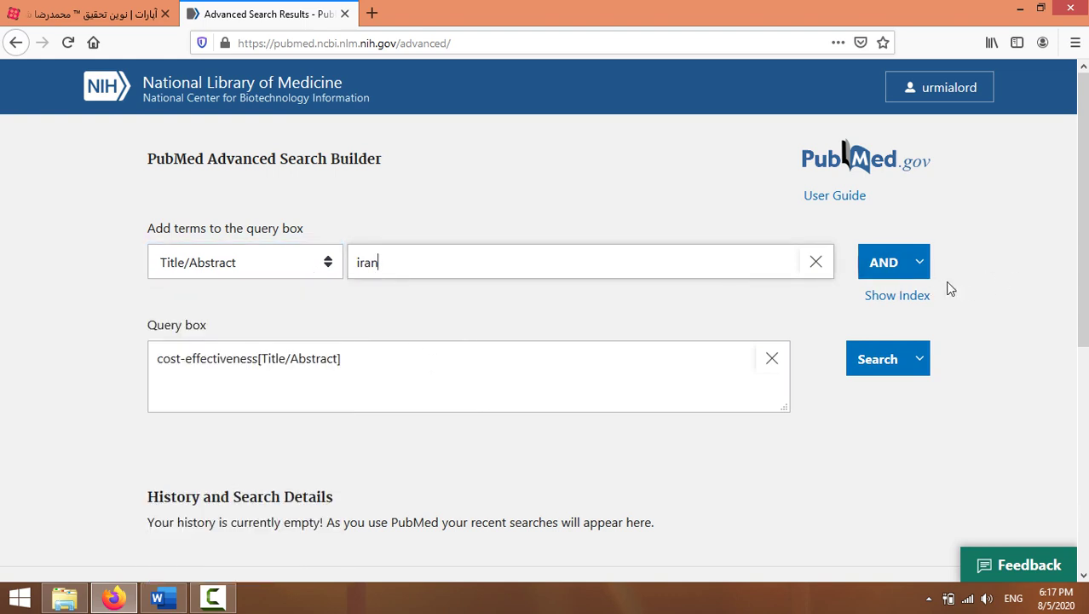
Add the Title/Abstract term "iran" to the query with AND.
left_click(920, 271)
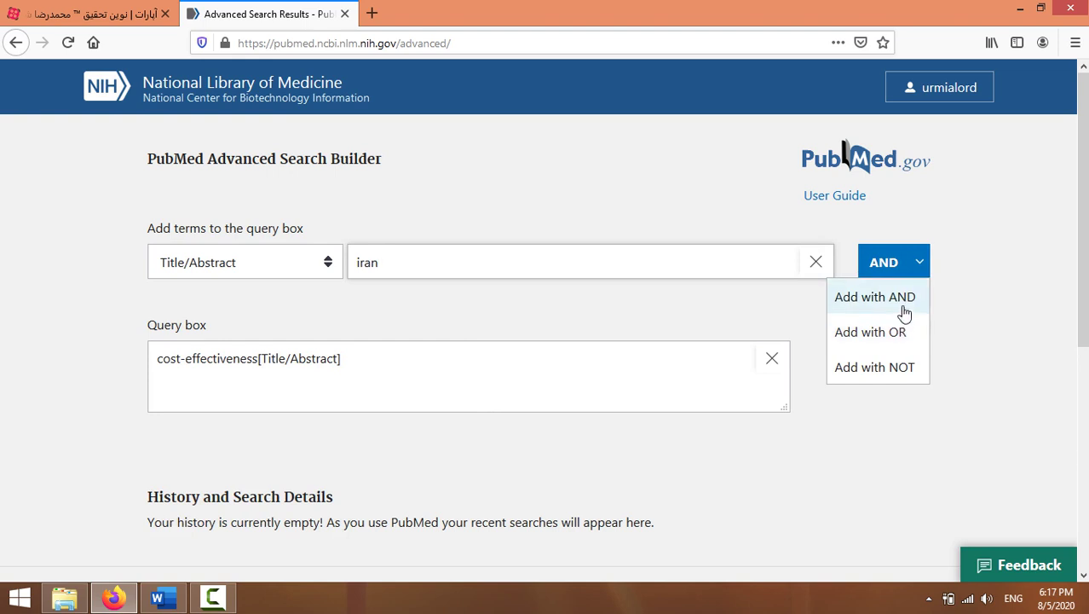
left_click(902, 309)
left_click(550, 364)
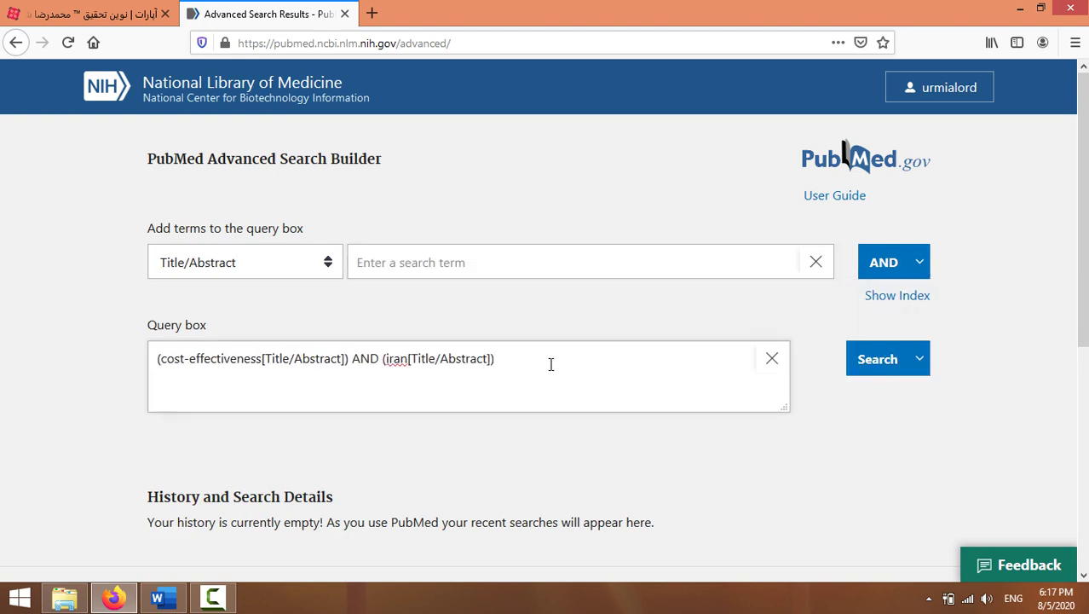
Enter "cancer" as a third Title/Abstract term and add it to the query with AND.
left_click(457, 263)
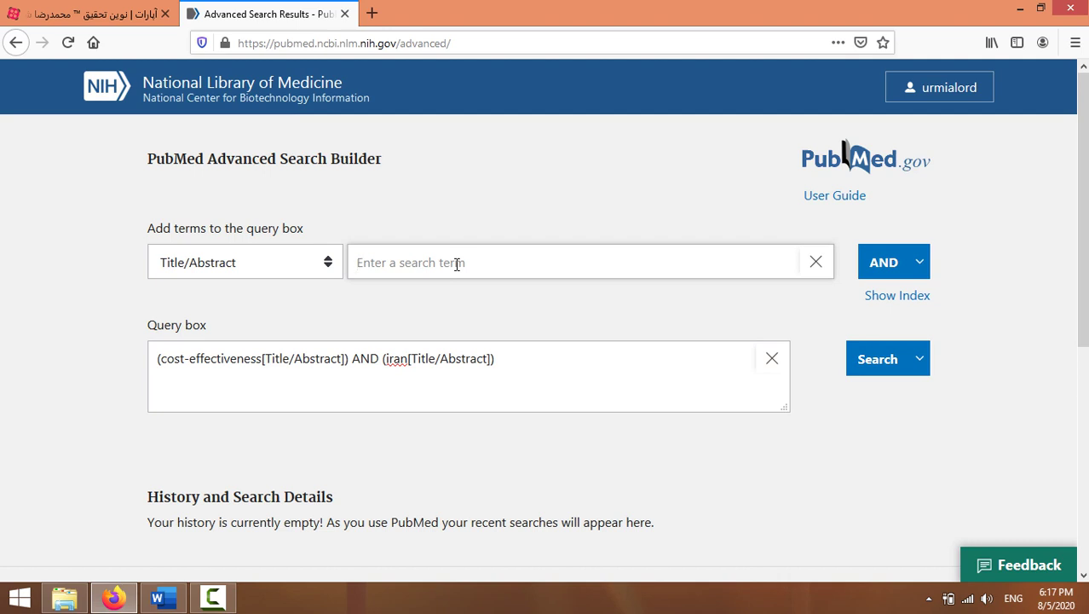
left_click(502, 365)
scroll(502, 365, "down", 1)
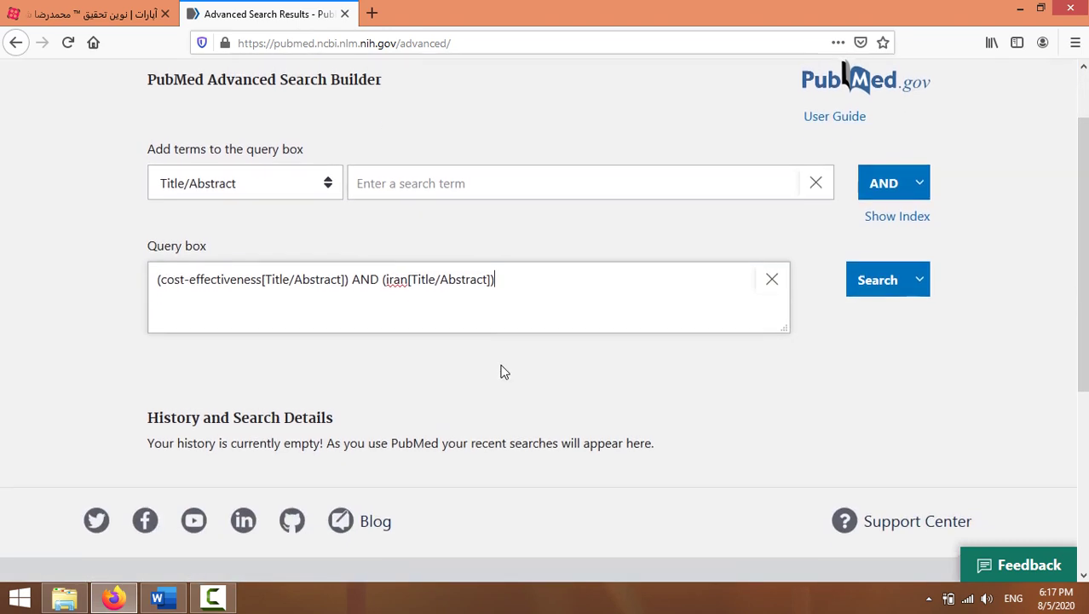
scroll(502, 365, "up", 1)
left_click(434, 263)
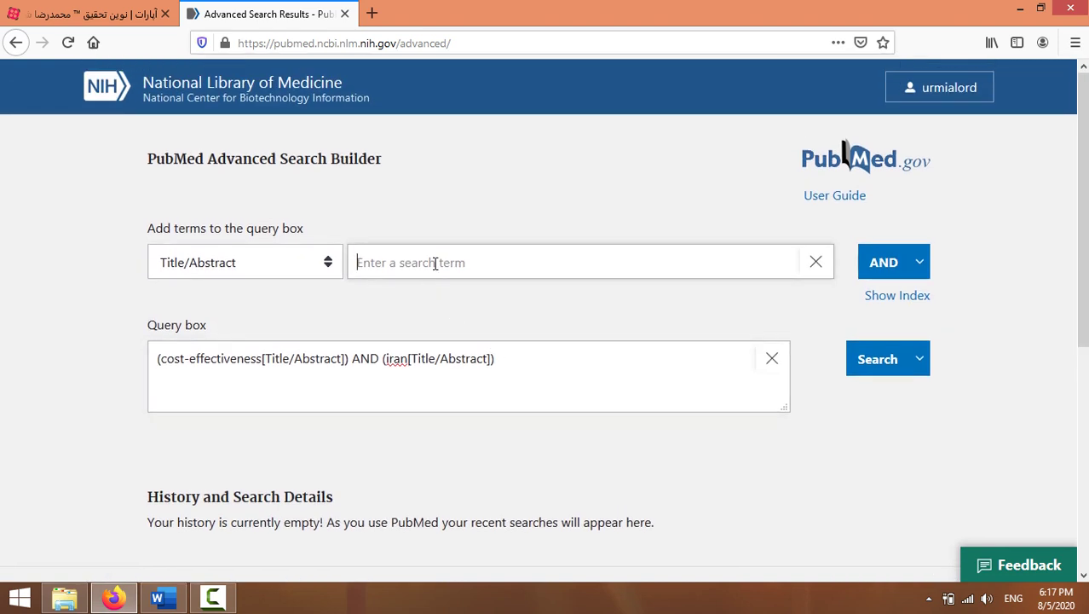
type("cancer")
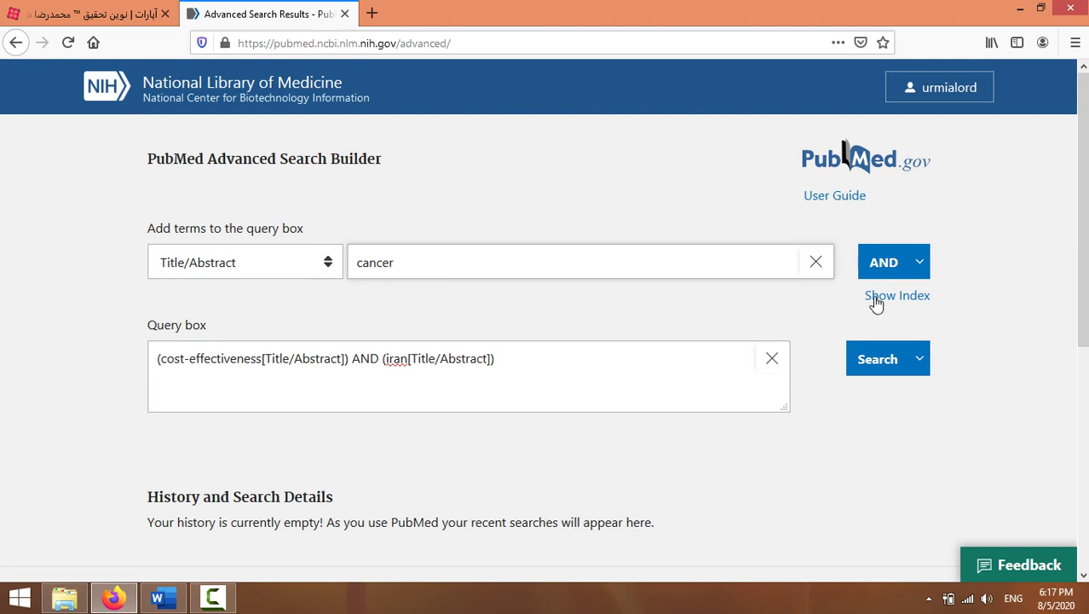
left_click(919, 266)
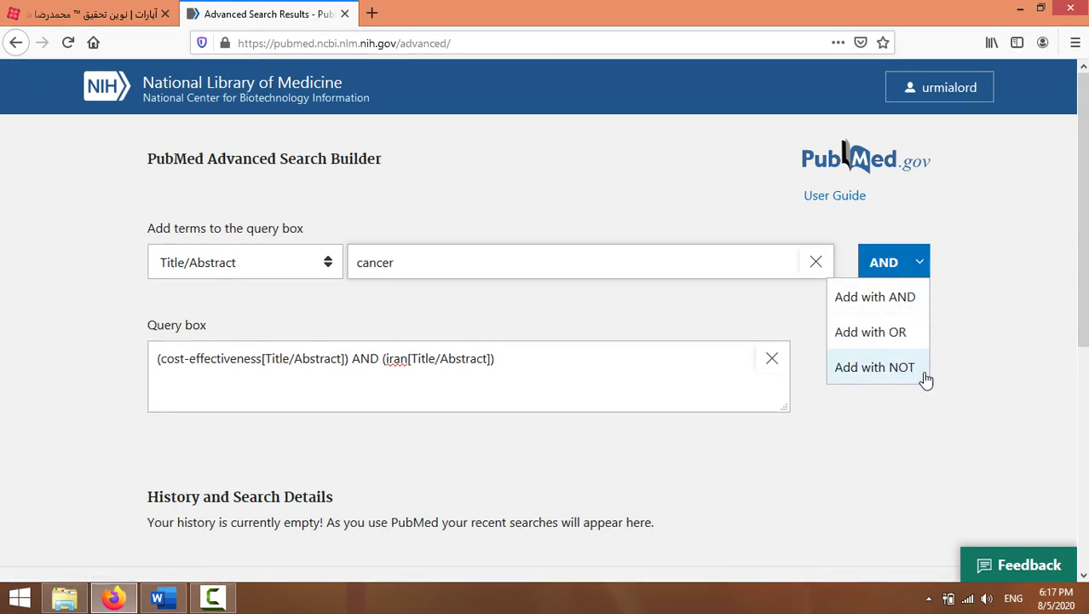
left_click(896, 298)
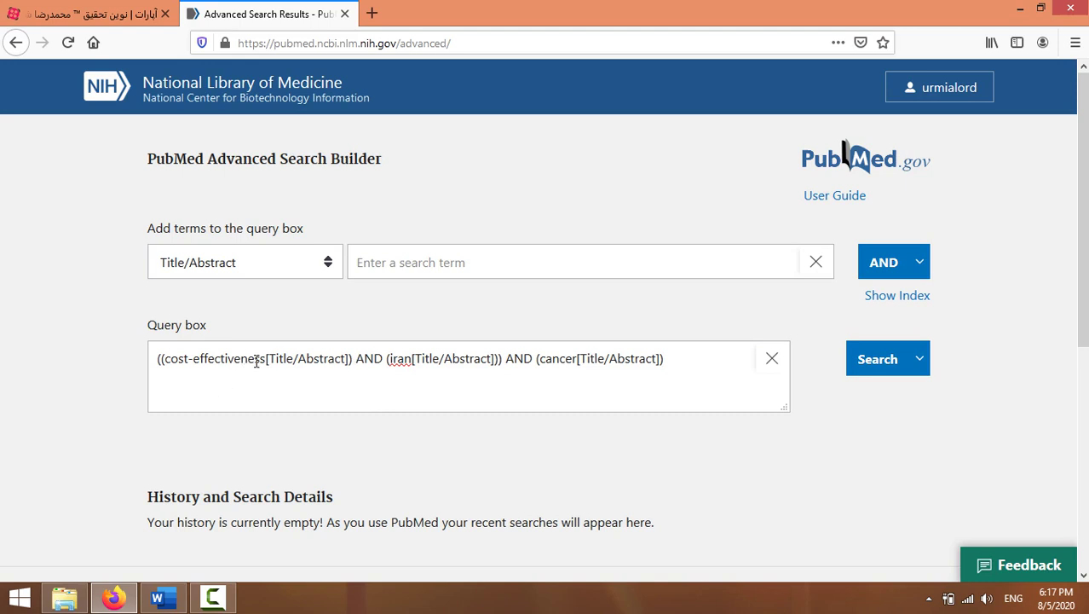
Examine the three search terms and the complete combined query by highlighting them in the query box.
left_click_drag(266, 362, 171, 369)
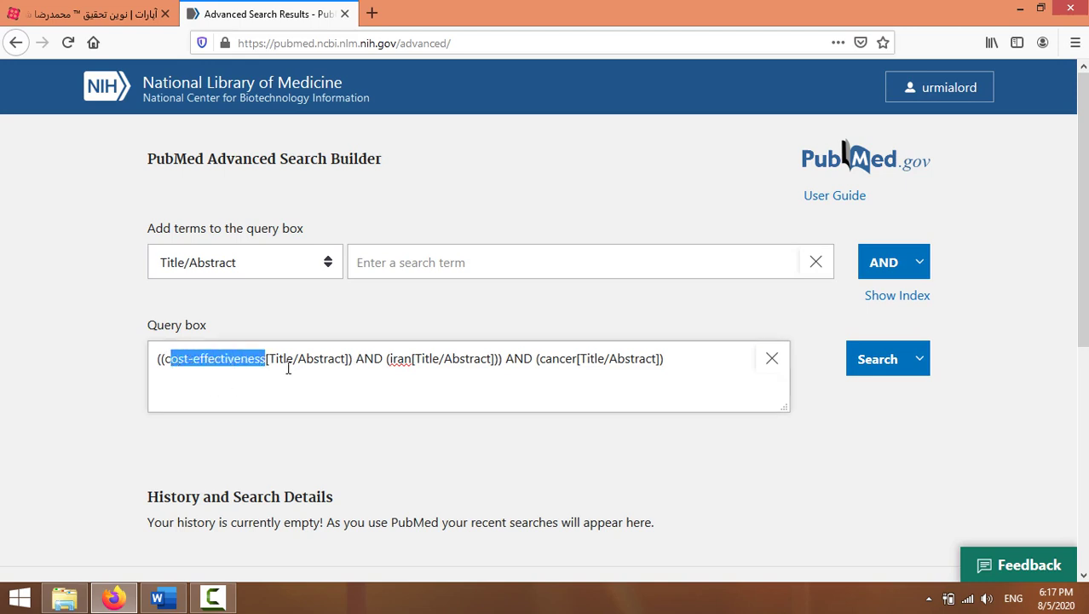
left_click_drag(412, 364, 392, 371)
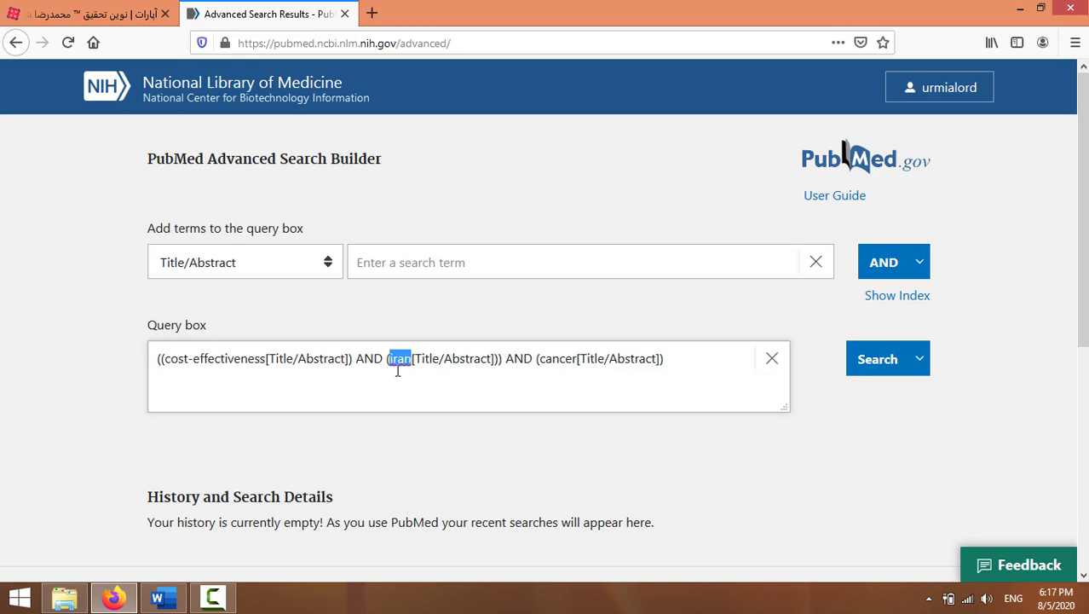
left_click_drag(594, 362, 542, 369)
triple_click(445, 364)
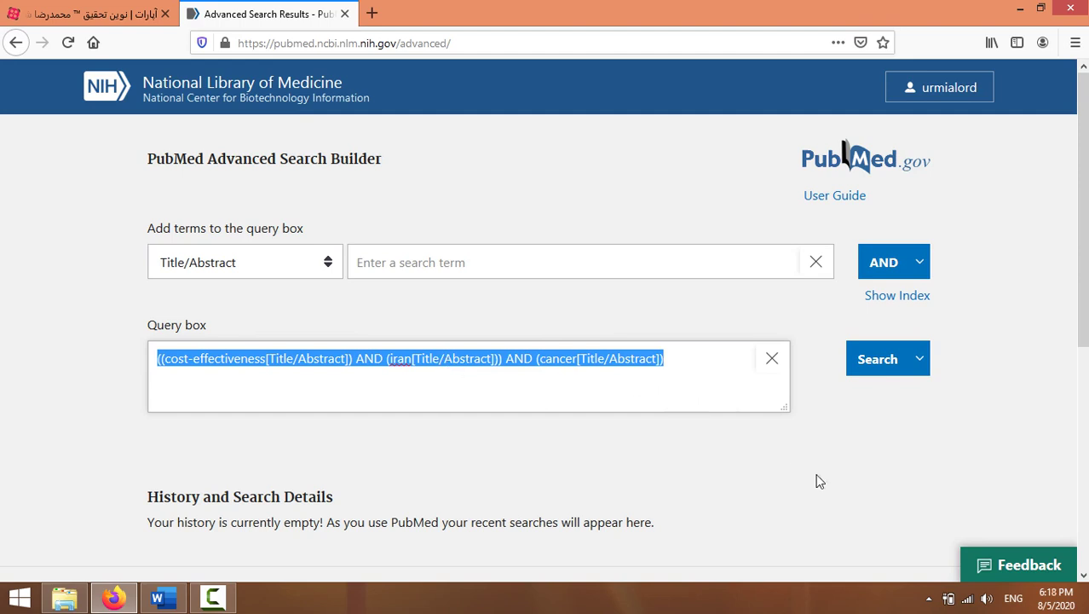
left_click(397, 266)
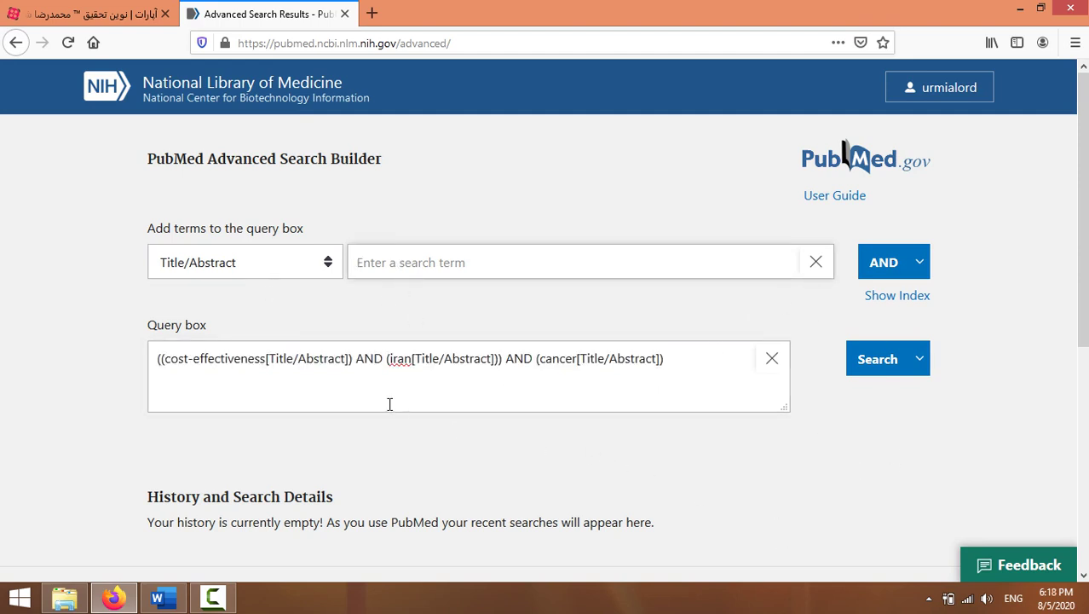
Copy the complete combined query from the query box.
triple_click(690, 353)
left_click_drag(690, 354, 158, 352)
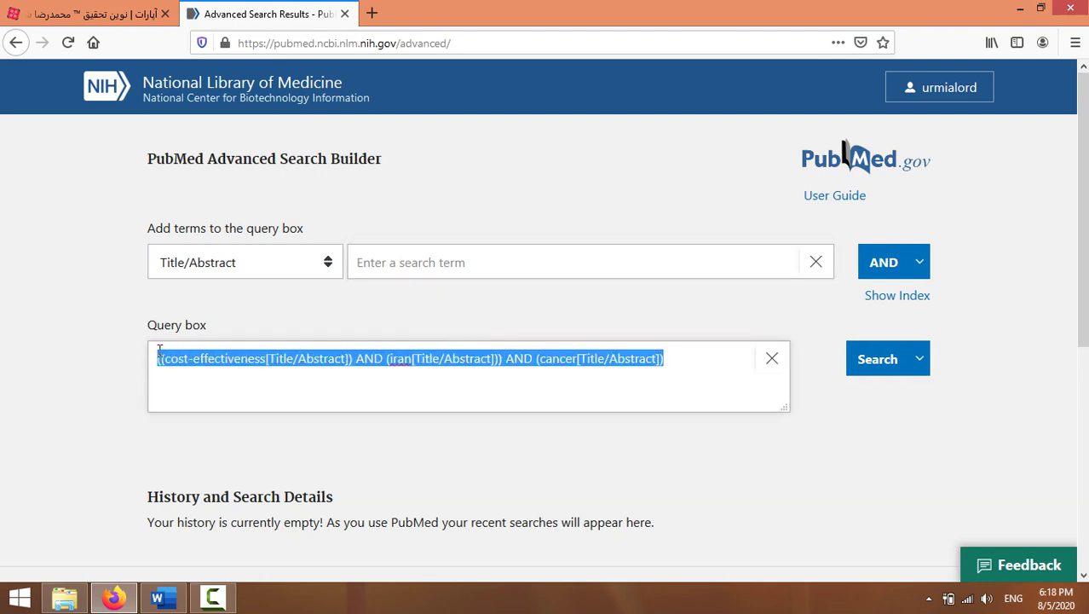
right_click(190, 350)
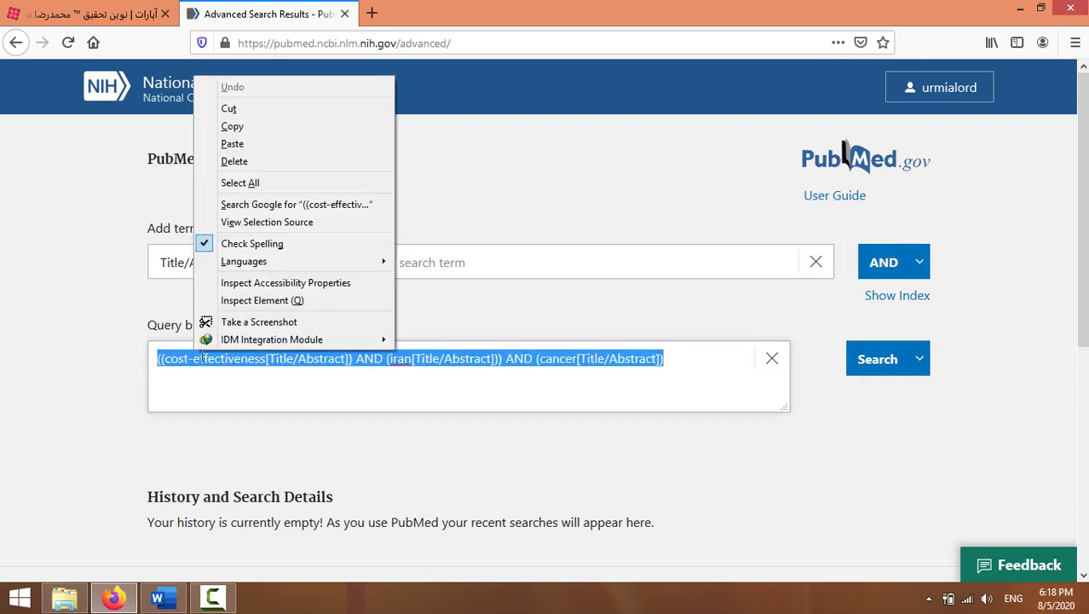
left_click(239, 126)
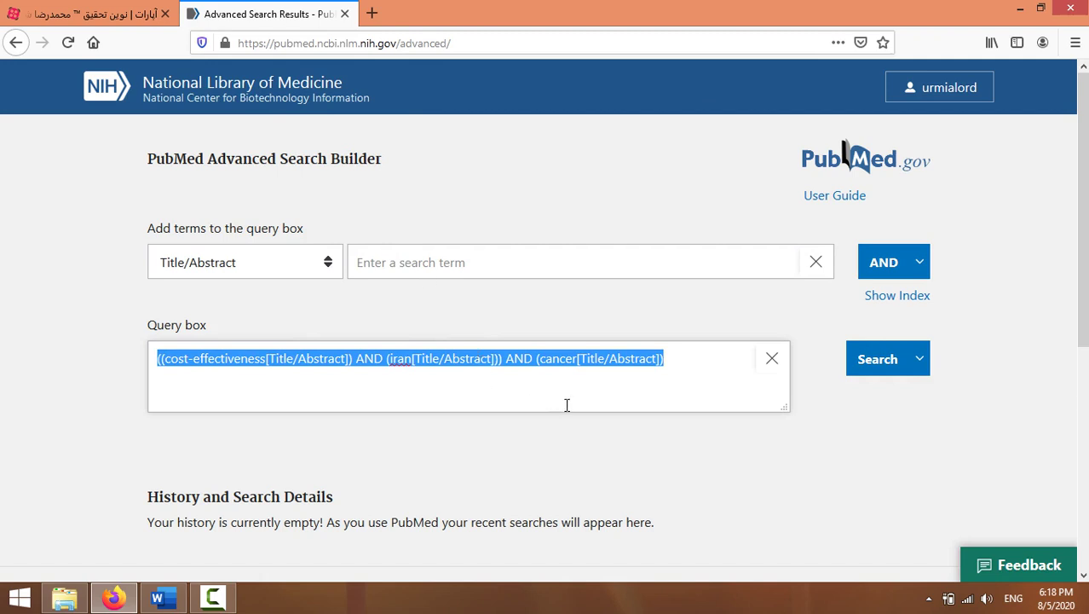
Open the NCBI home page in a new tab and copy the whole query text again.
right_click(207, 85)
left_click(232, 99)
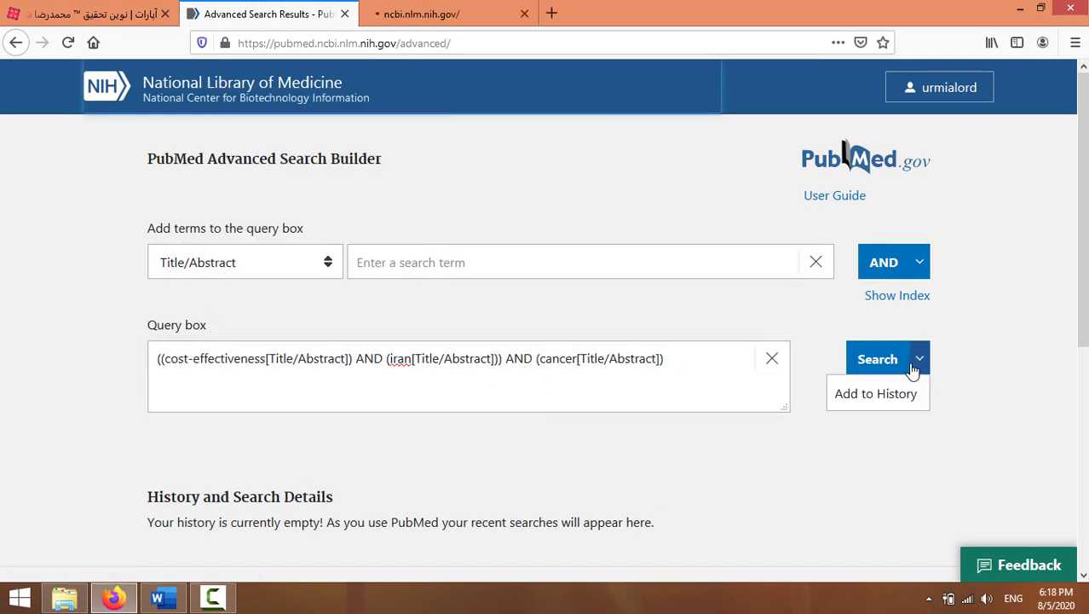
double_click(594, 366)
key("ctrl+a")
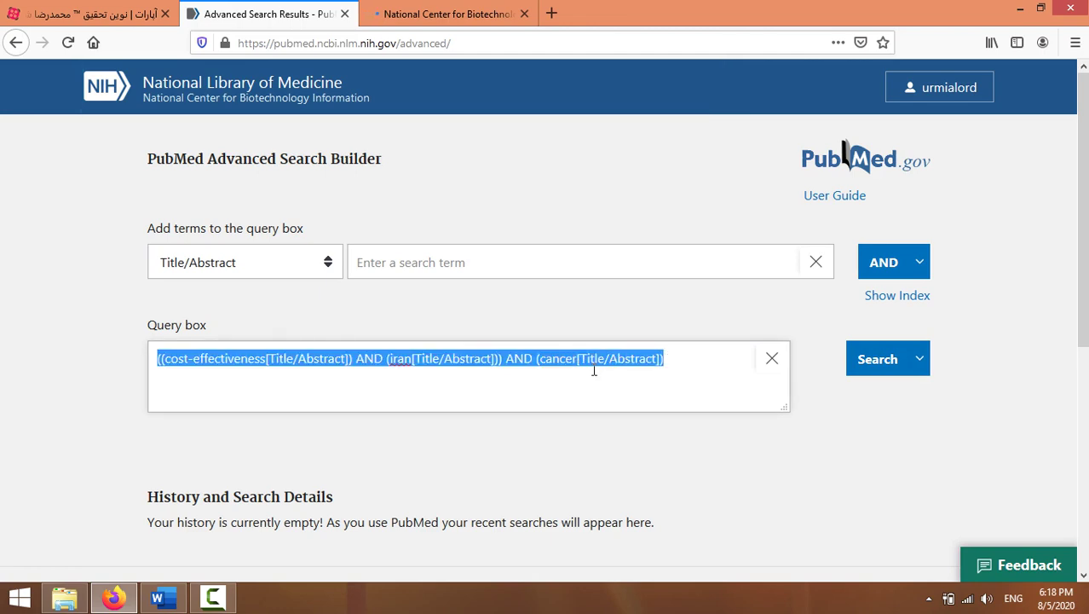
right_click(522, 365)
left_click(591, 136)
Go to PubMed from the NCBI home page and paste the copied query into its search field.
left_click(489, 15)
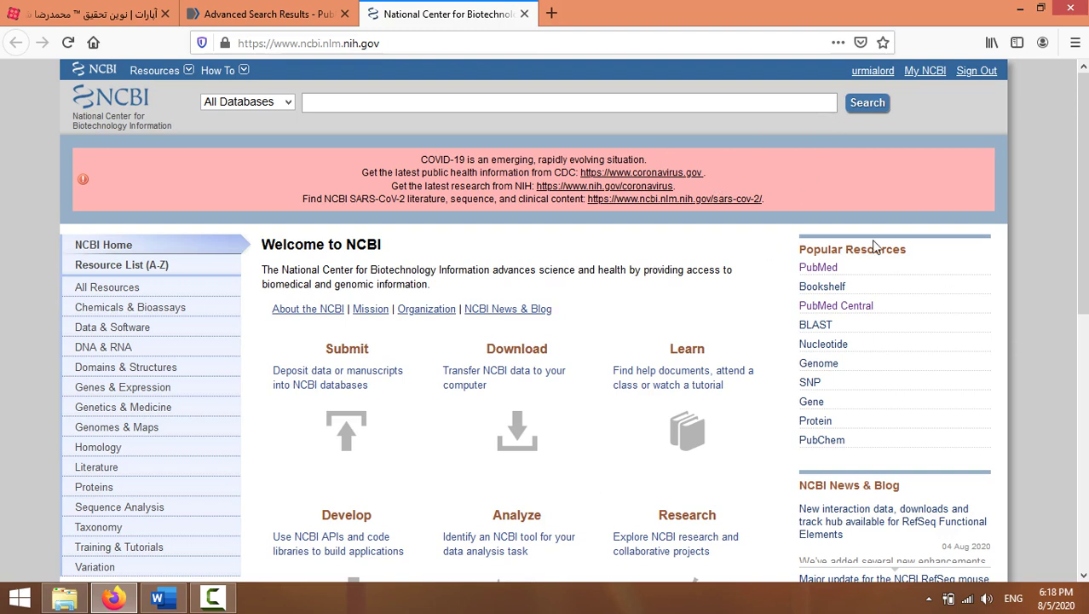
left_click(818, 269)
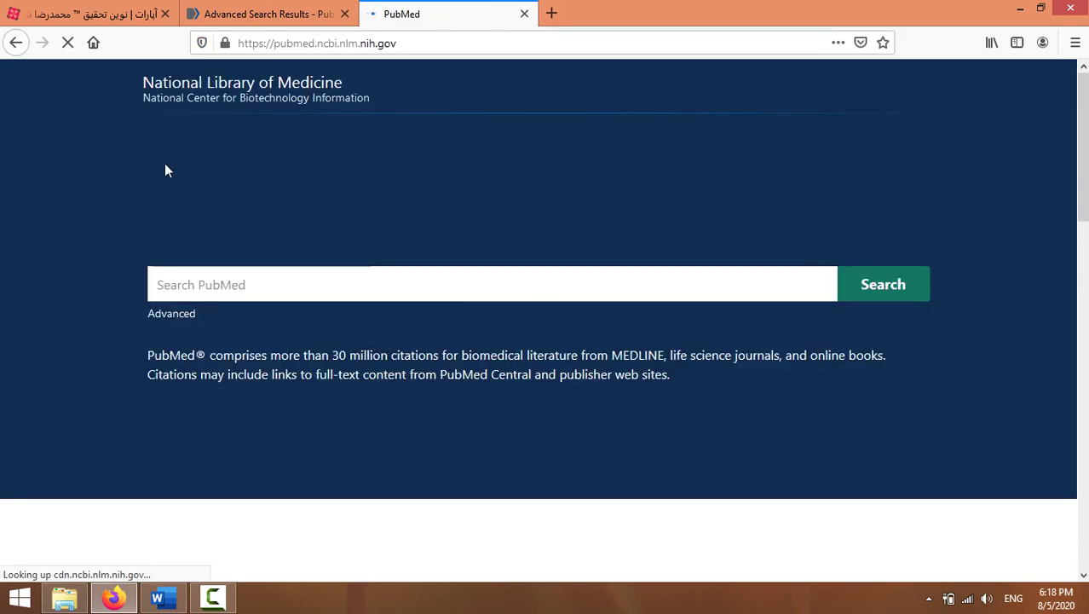
key("ctrl+v")
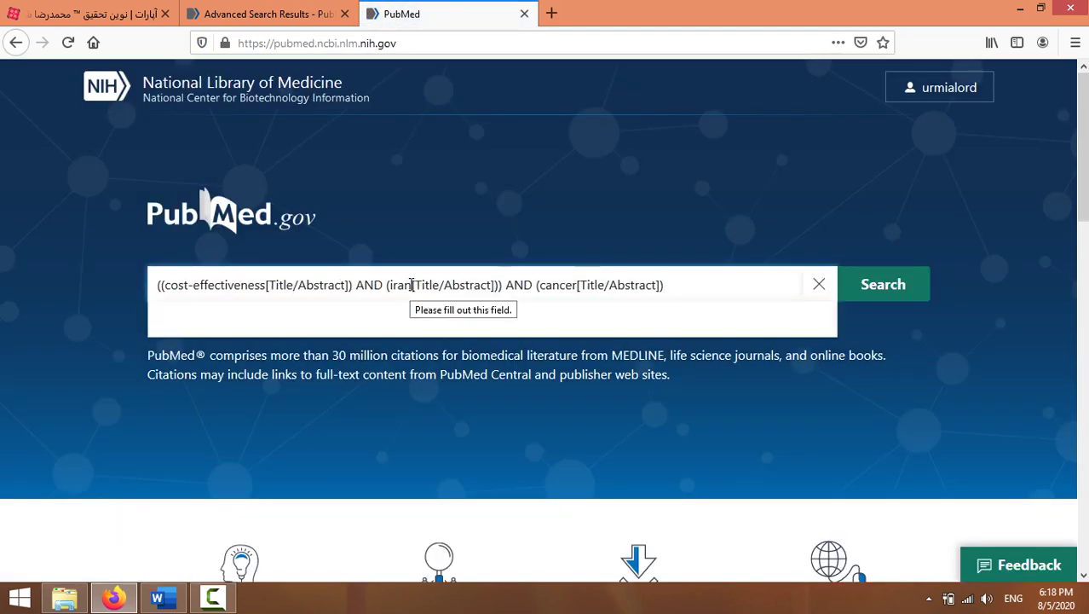
left_click(605, 285)
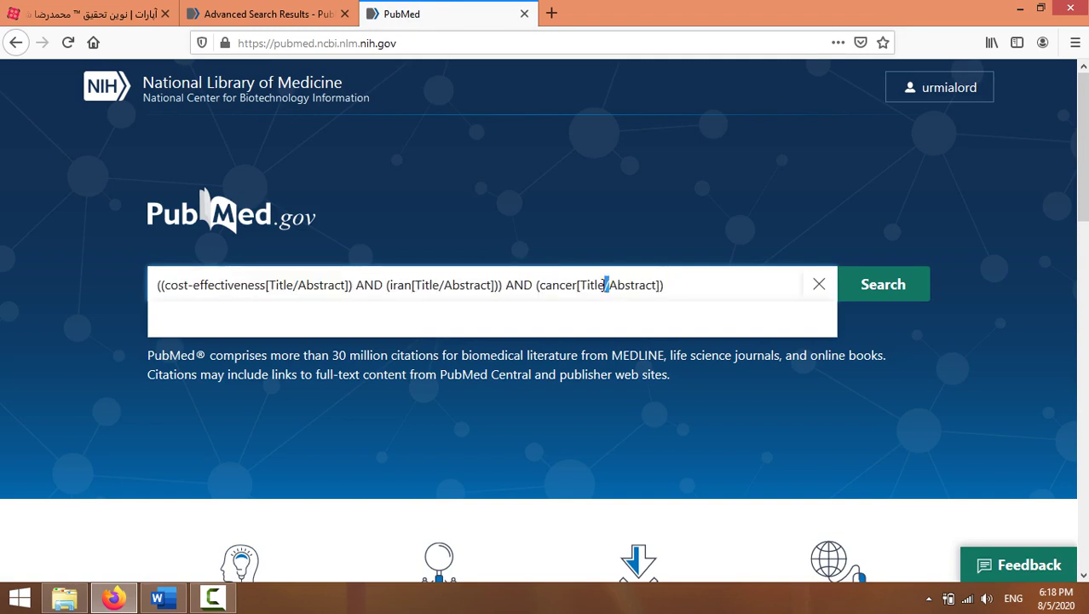
Run the combined query from the Advanced Search Builder and close the extra PubMed tab.
left_click(247, 12)
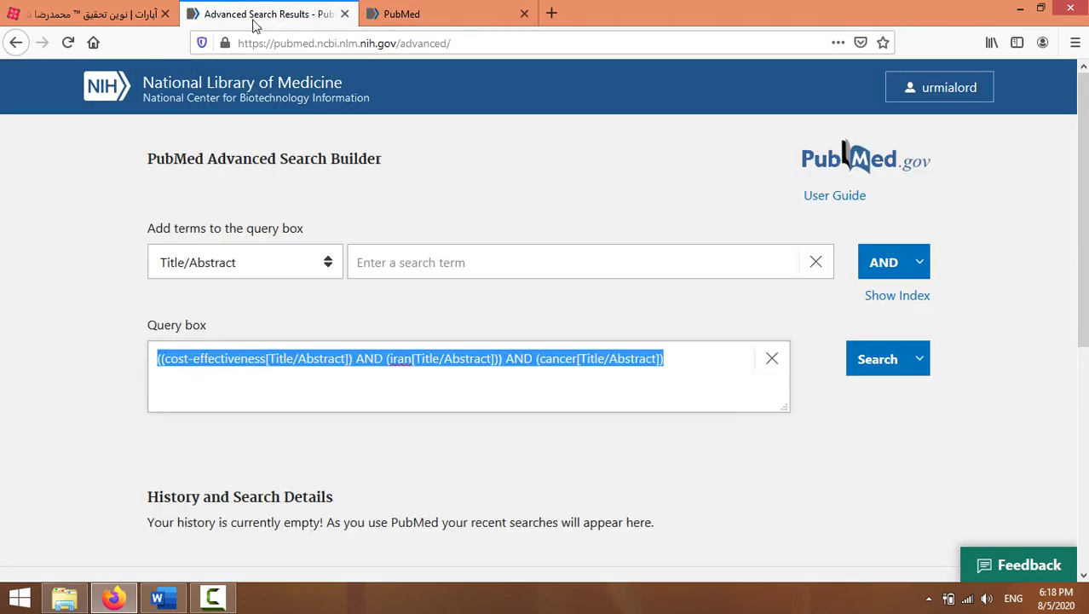
left_click(874, 358)
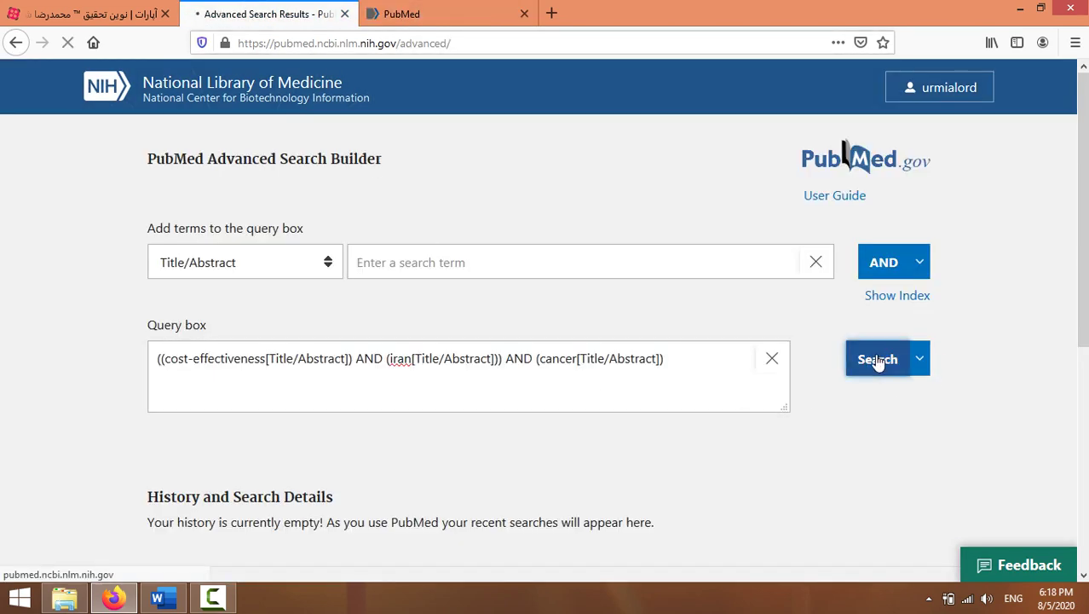
left_click(477, 14)
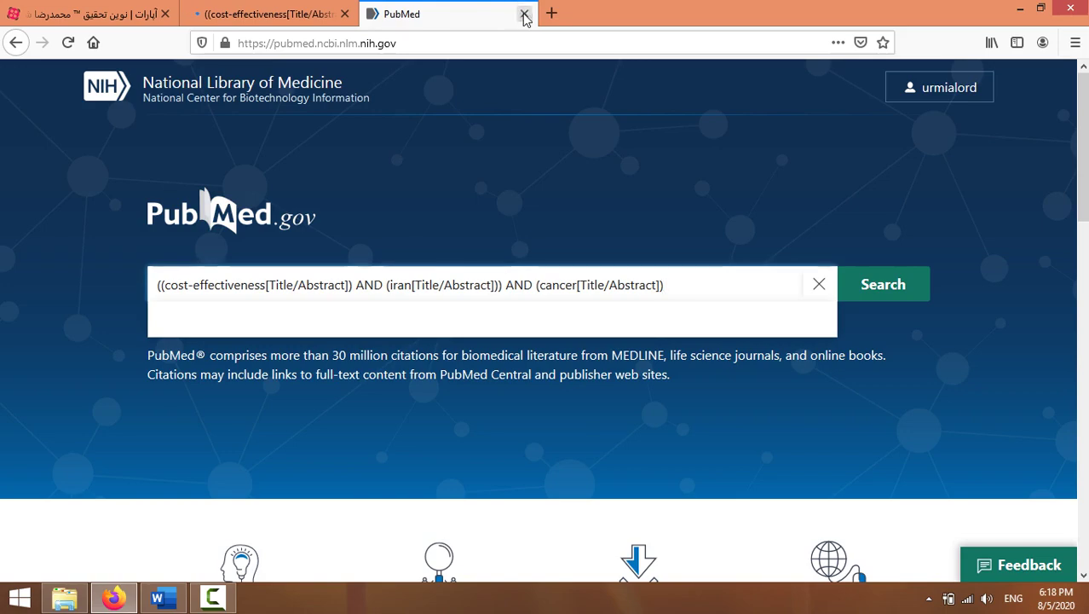
left_click(524, 14)
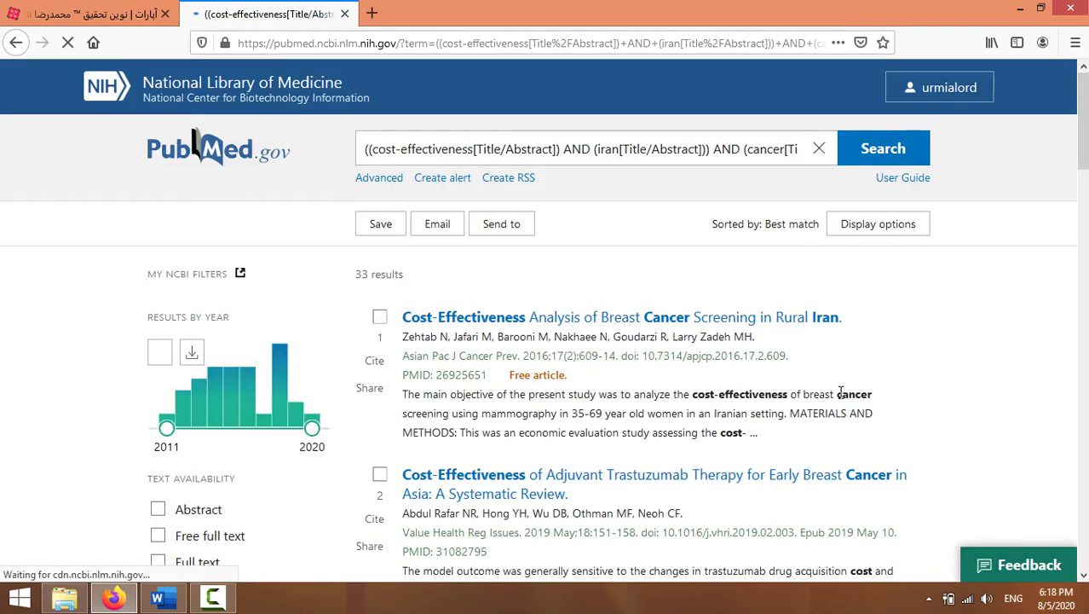
Examine the number of results and look through the list of articles found.
scroll(833, 380, "down", 4)
scroll(833, 390, "up", 4)
left_click_drag(370, 275, 345, 279)
triple_click(382, 274)
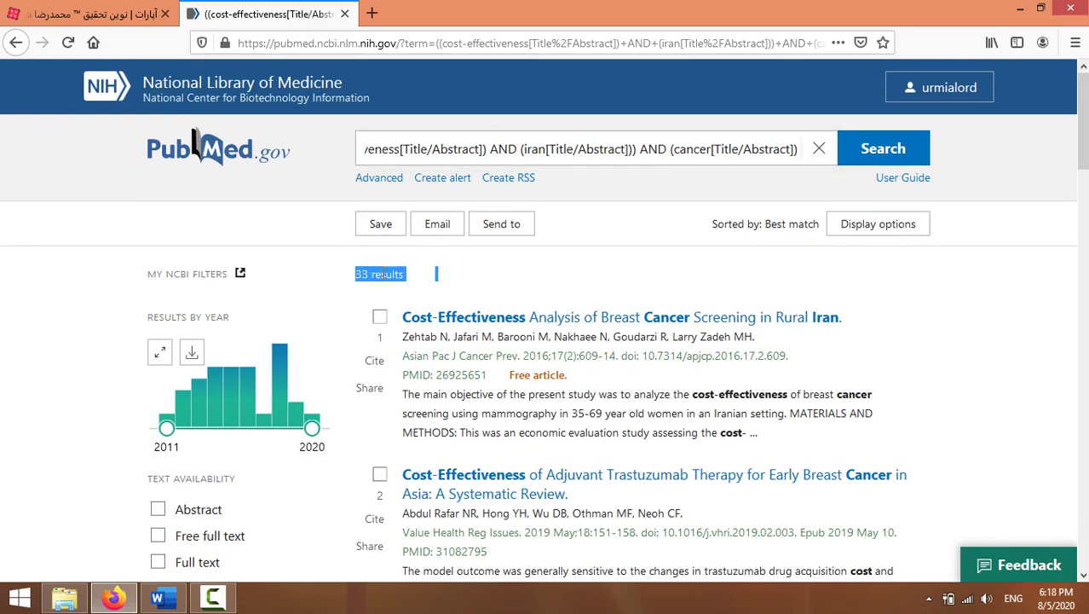
double_click(383, 274)
scroll(984, 443, "down", 2)
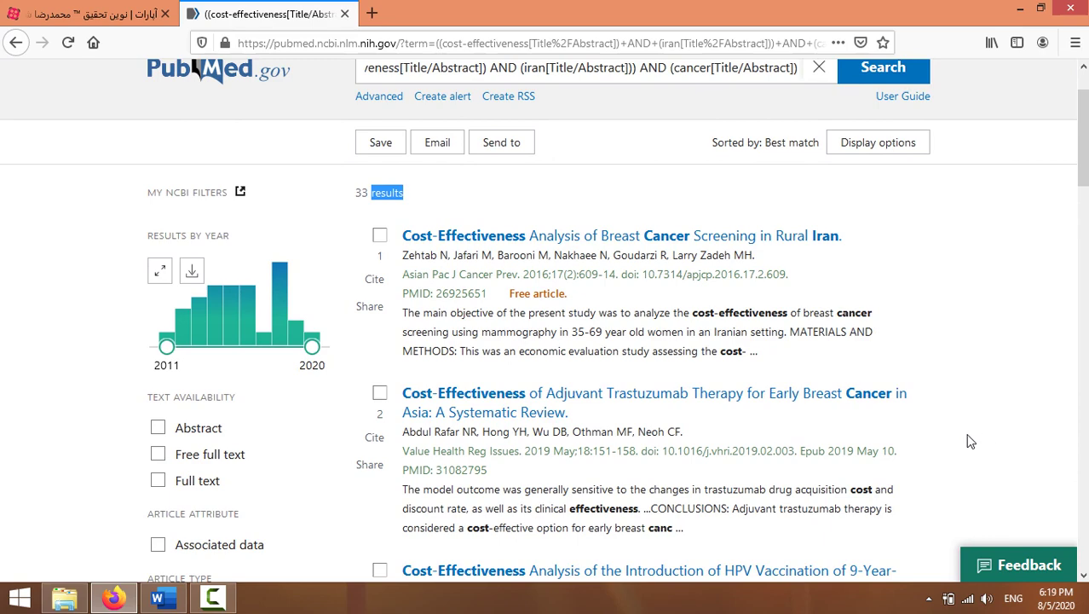
scroll(970, 441, "down", 5)
scroll(961, 440, "up", 4)
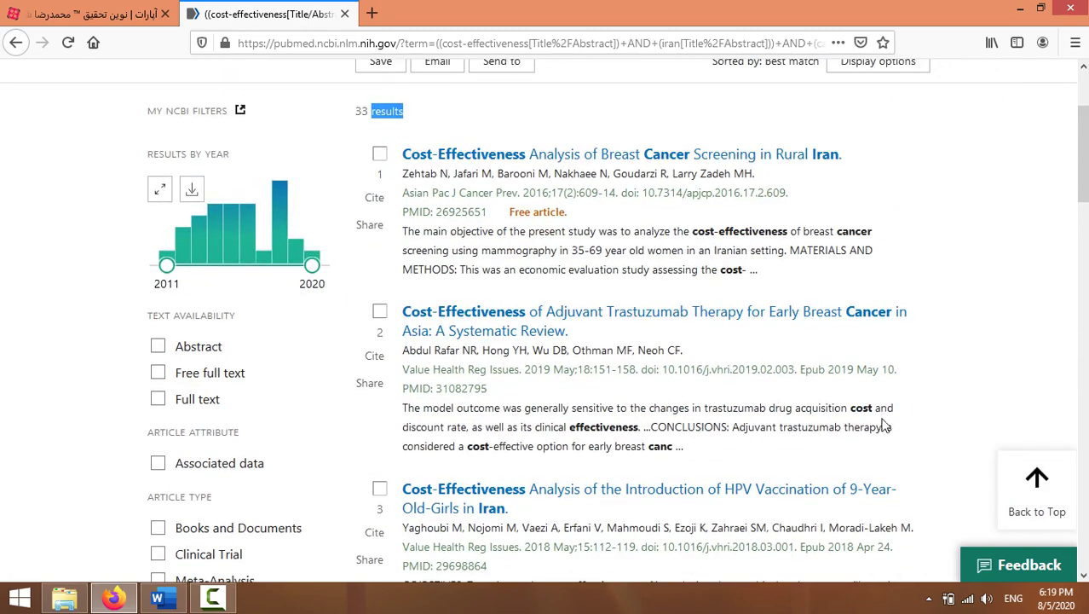
scroll(883, 422, "up", 4)
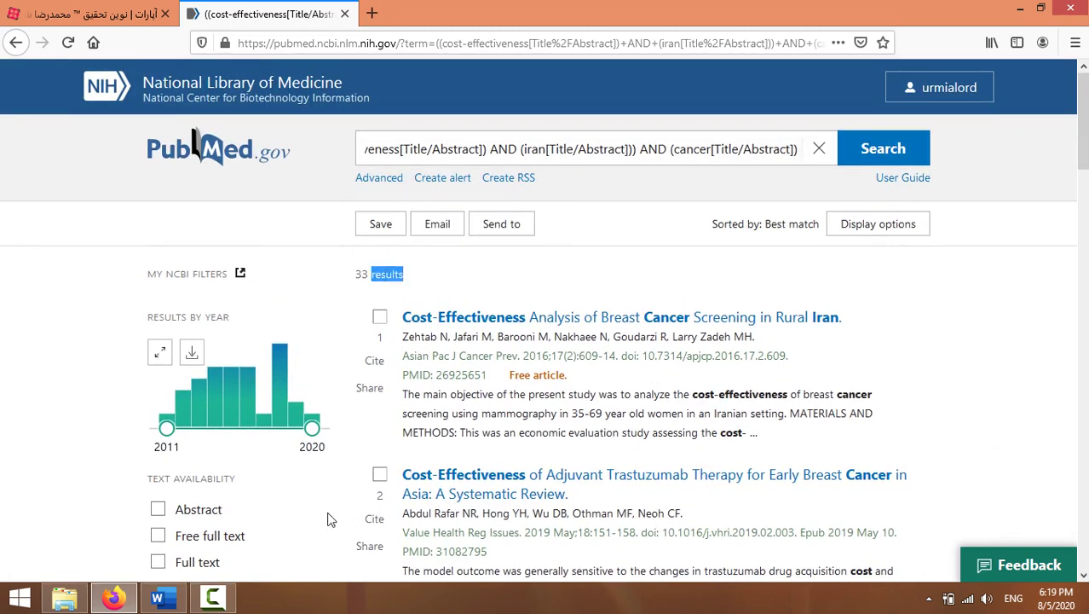
Review the available result filters and limit the results by year to 2015–2020.
scroll(344, 513, "down", 2)
scroll(297, 282, "down", 7)
scroll(340, 346, "up", 5)
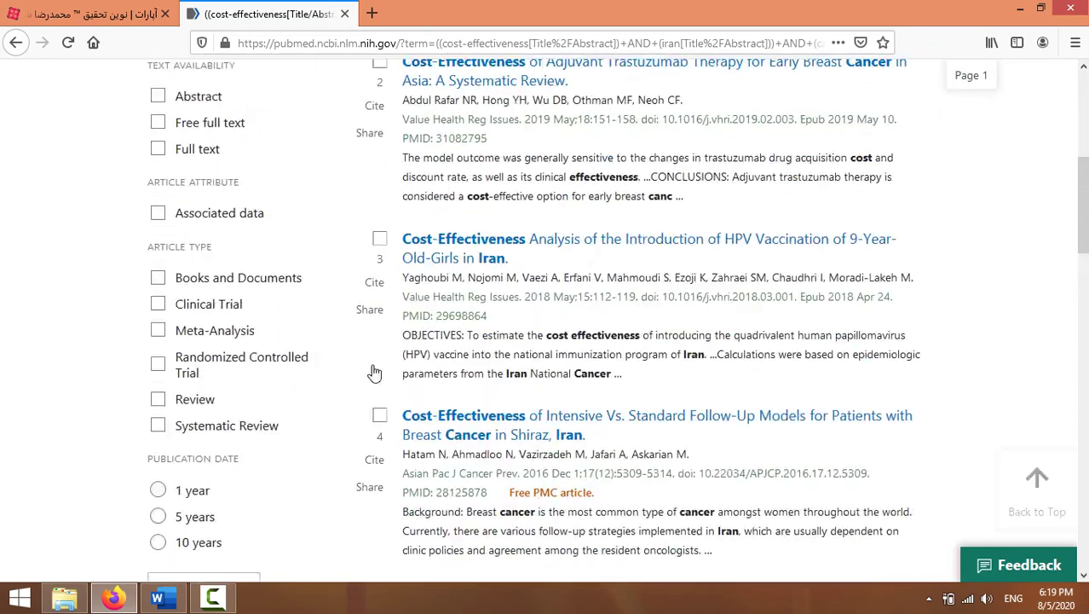
scroll(550, 389, "up", 4)
scroll(415, 420, "down", 5)
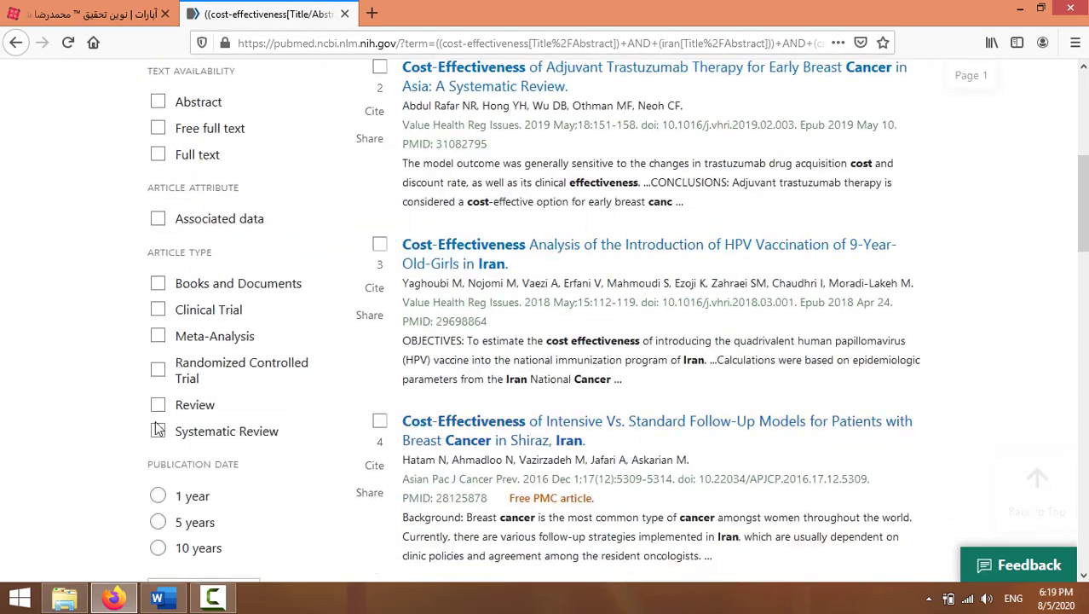
scroll(450, 389, "up", 5)
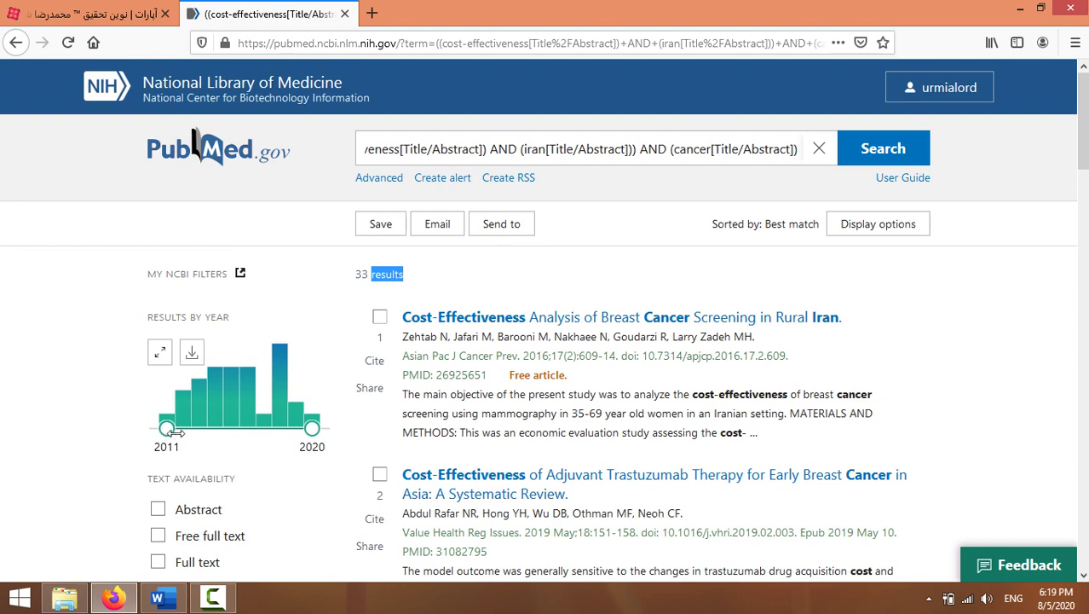
mouse_move(167, 429)
left_mouse_down()
mouse_move(182, 428)
mouse_move(167, 428)
left_mouse_up()
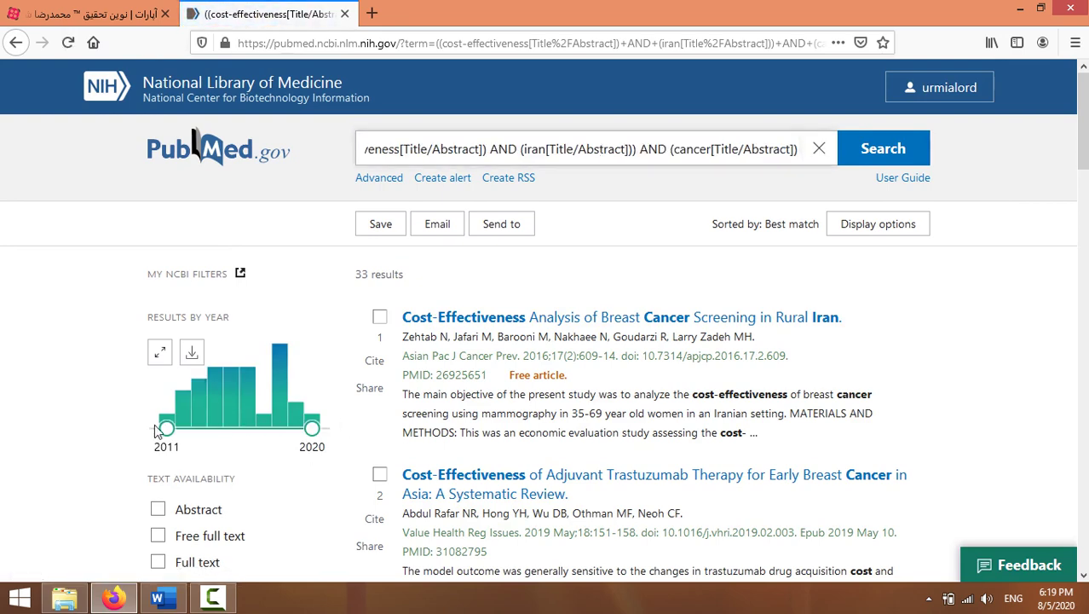
left_click_drag(185, 434, 231, 429)
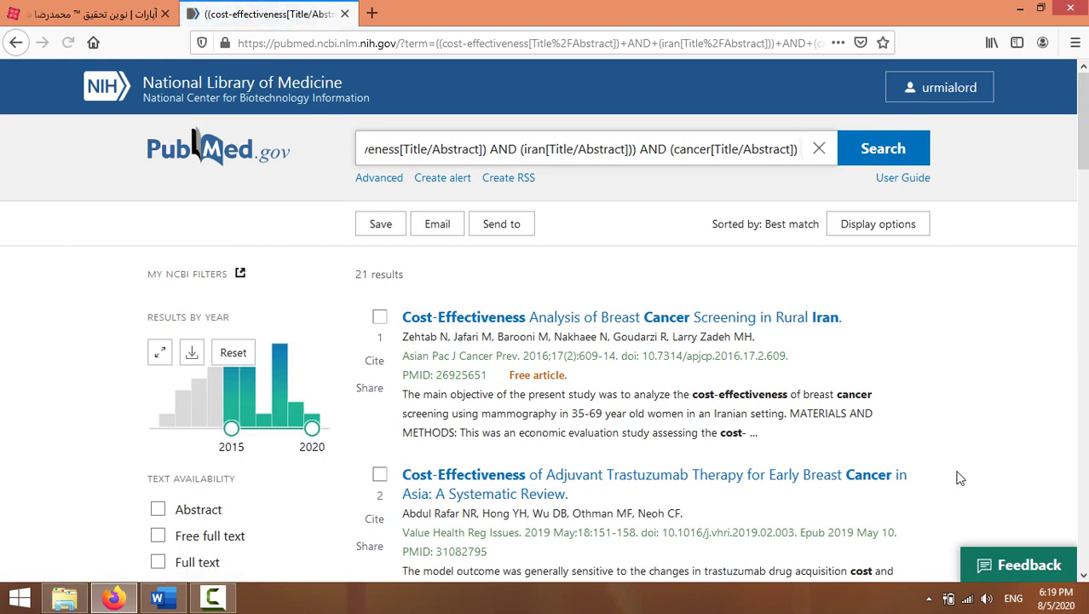
scroll(955, 475, "down", 2)
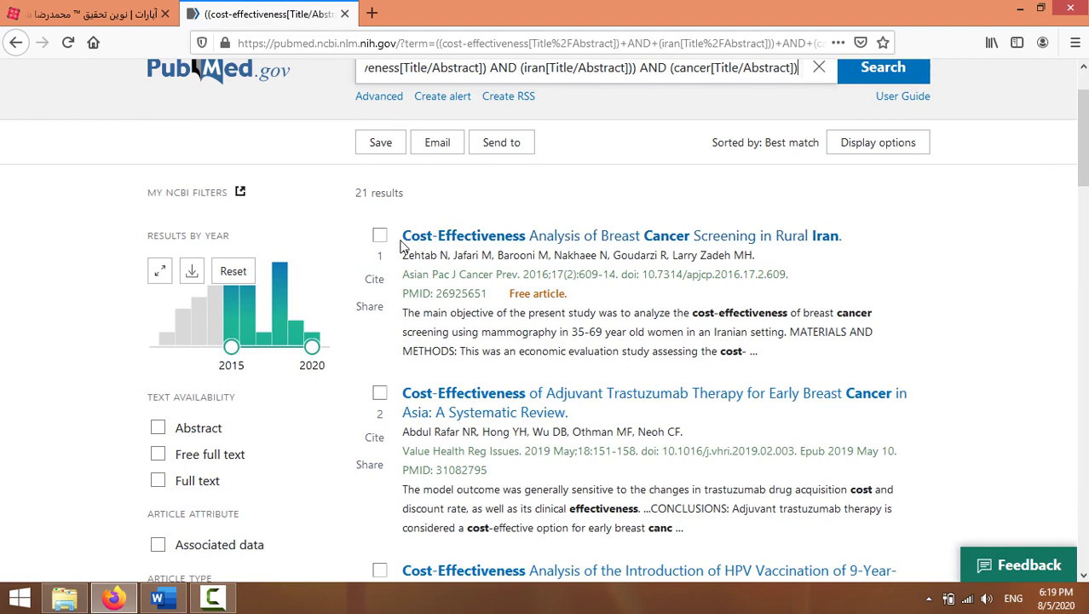
Look through the titles and abstracts of the articles in the 2015–2020 filtered PubMed results.
scroll(919, 304, "down", 2)
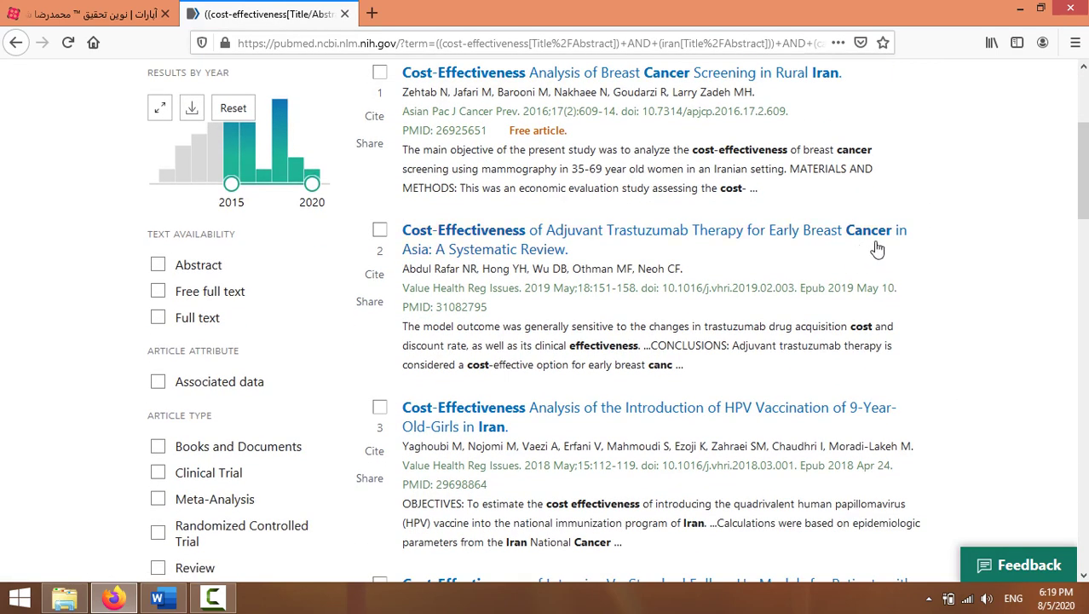
scroll(1052, 349, "down", 3)
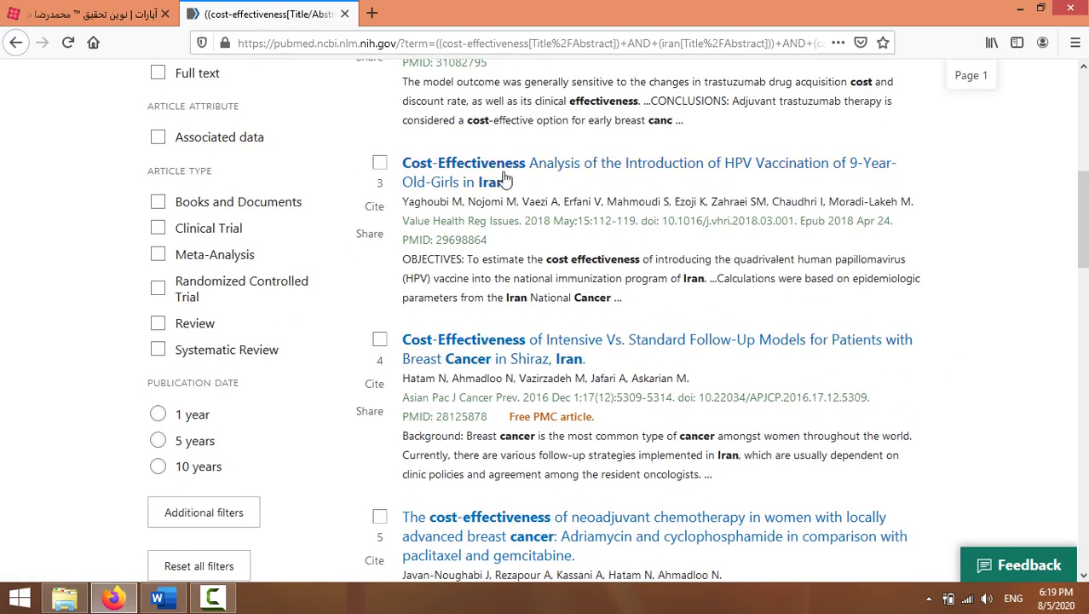
scroll(697, 318, "down", 2)
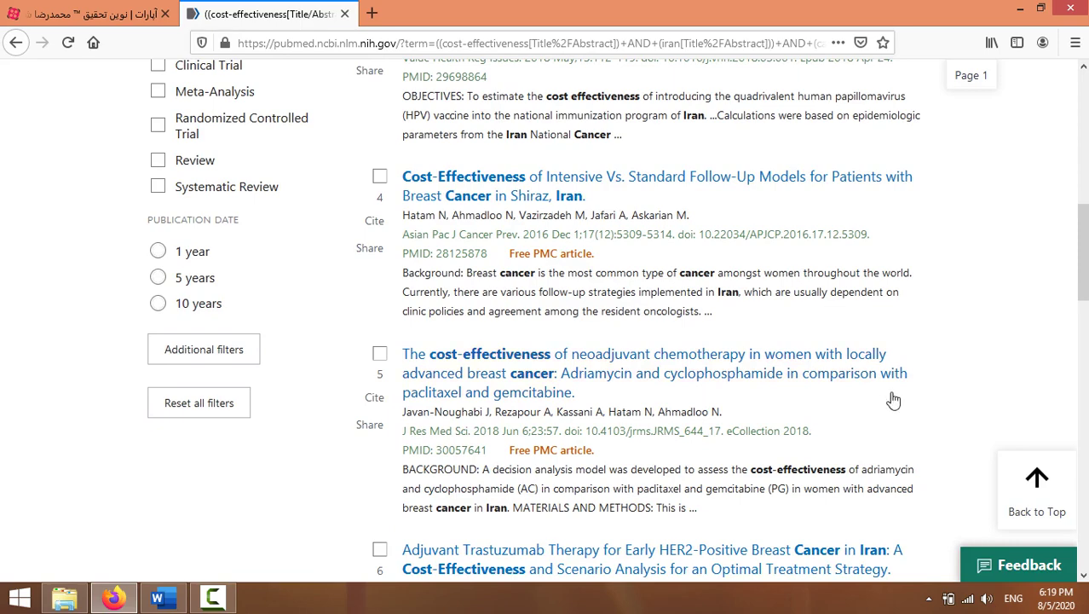
scroll(892, 398, "down", 2)
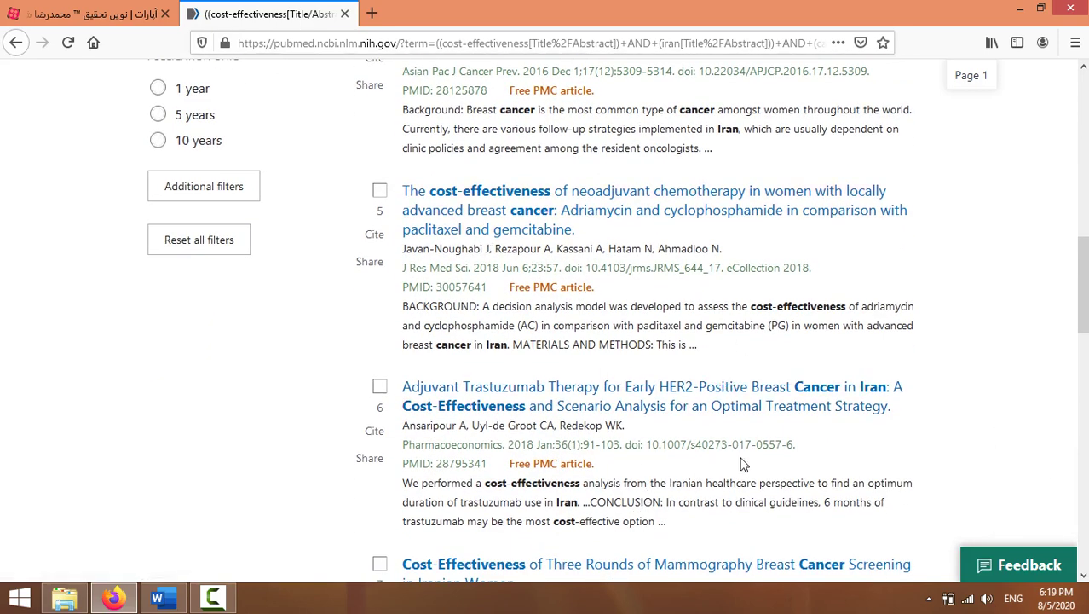
scroll(740, 460, "down", 7)
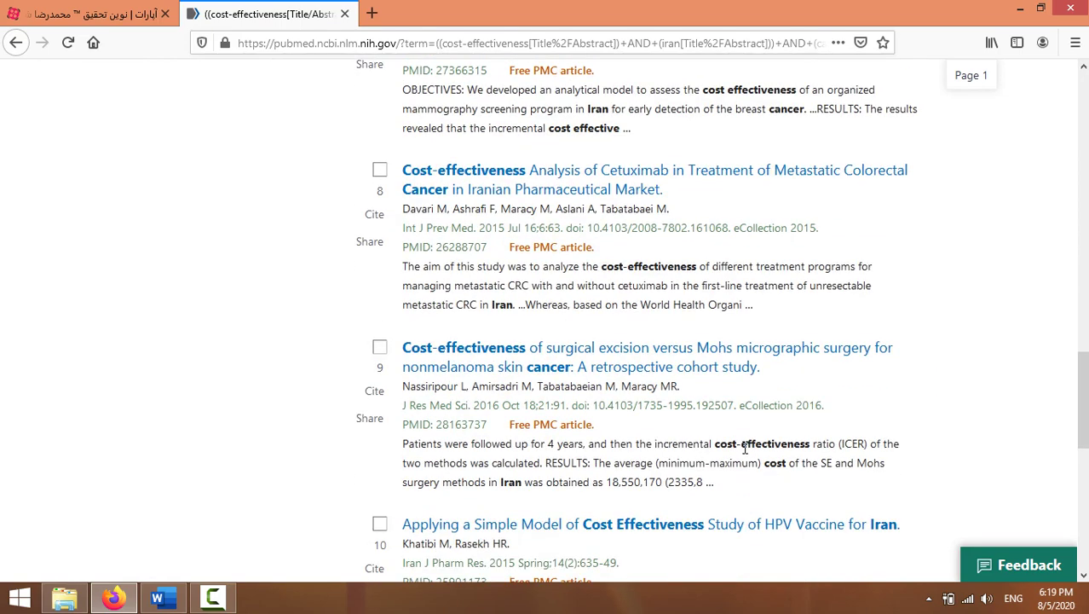
scroll(744, 449, "down", 3)
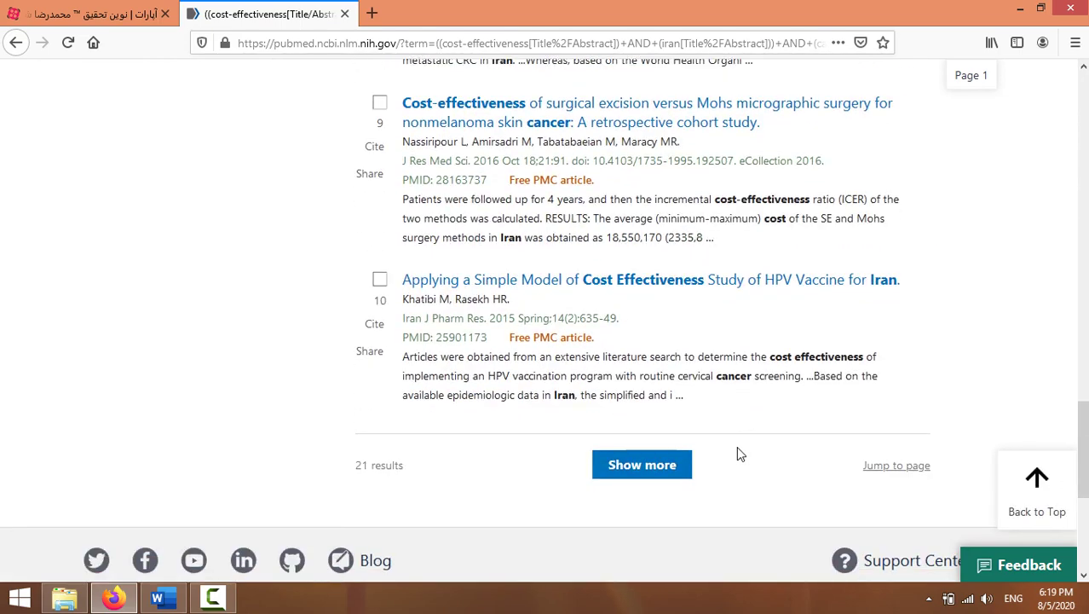
scroll(738, 452, "up", 17)
scroll(729, 452, "up", 3)
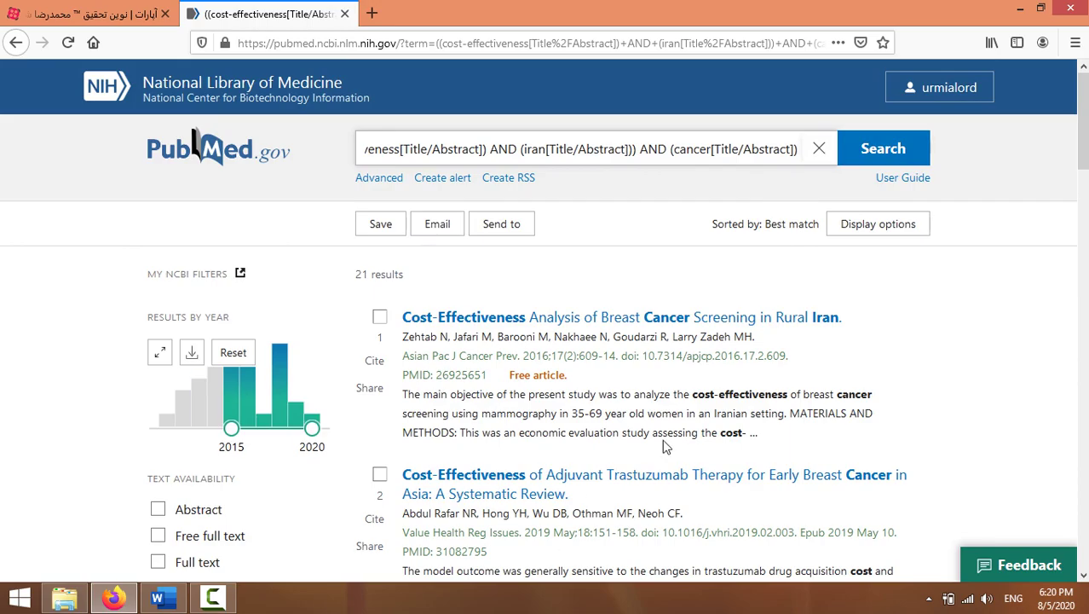
scroll(660, 443, "down", 6)
scroll(653, 439, "down", 5)
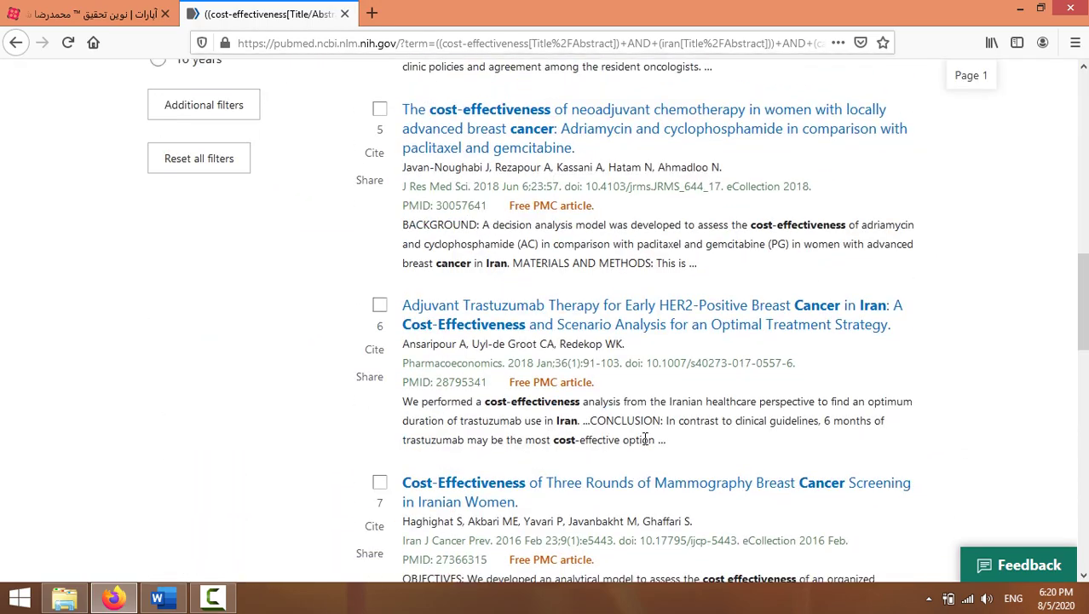
scroll(647, 438, "down", 6)
scroll(644, 438, "up", 9)
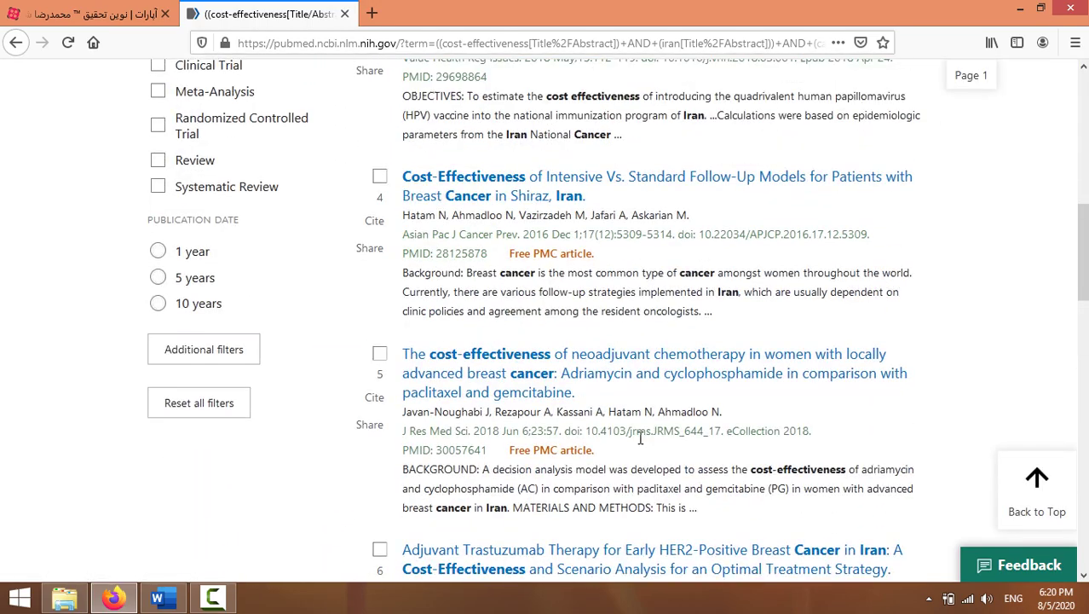
scroll(639, 434, "up", 8)
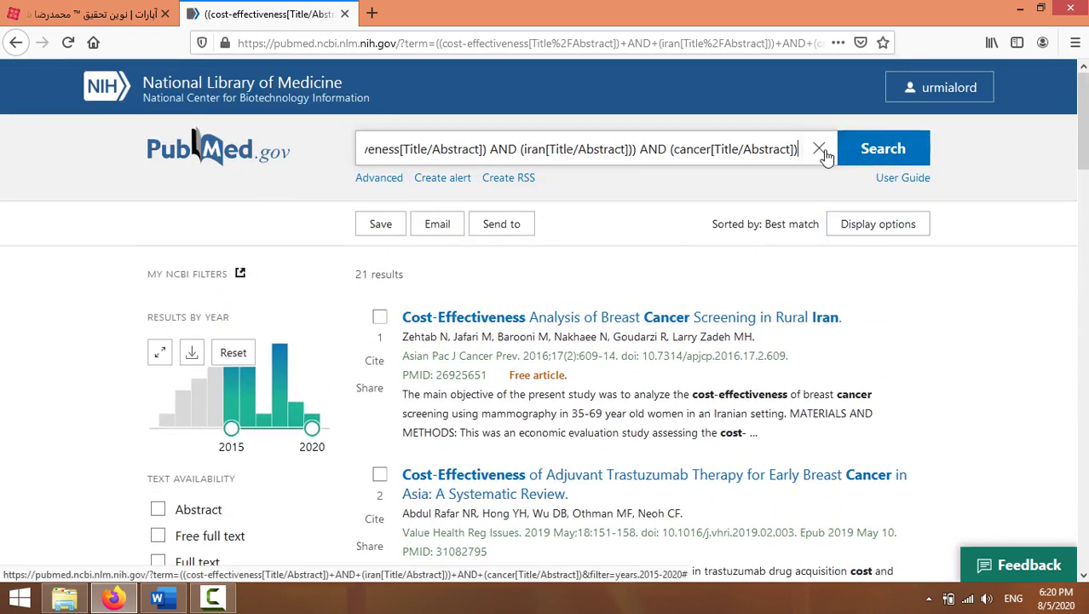
left_click(96, 12)
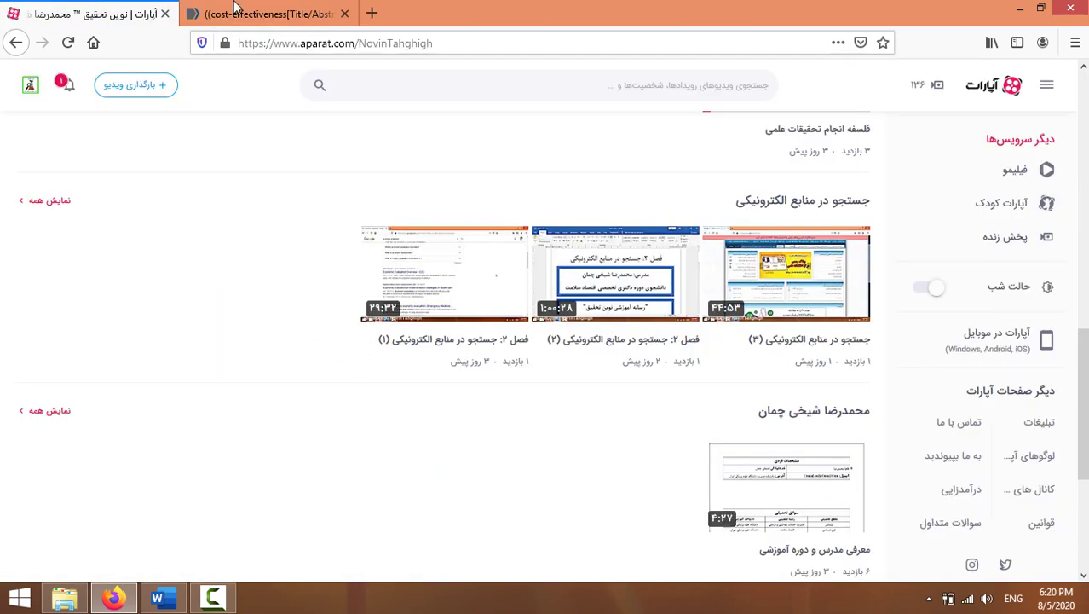
left_click(291, 12)
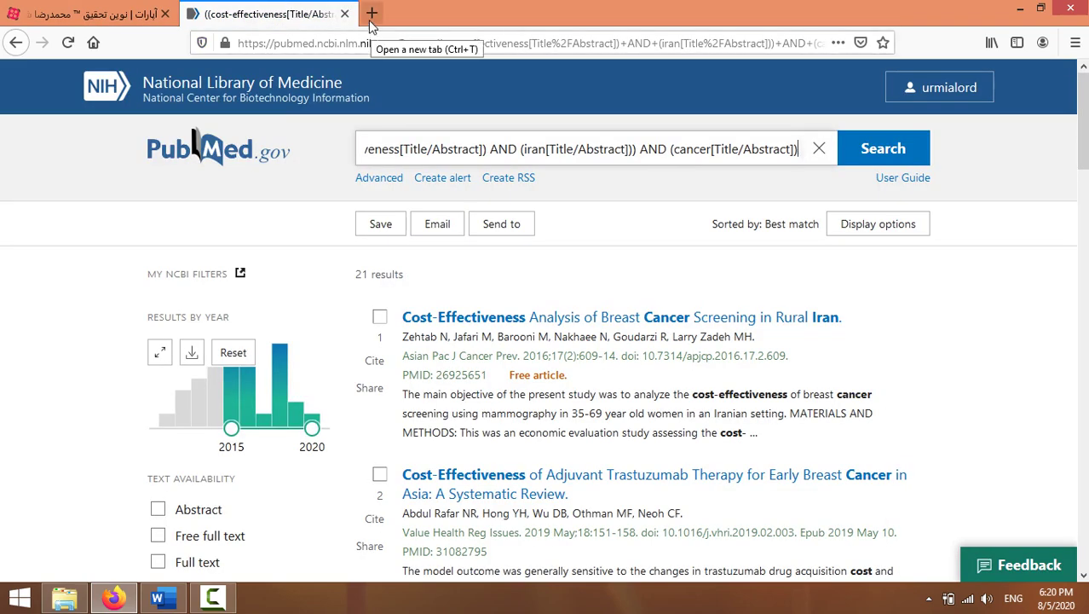
Switch to the Word document and add the line "H-INDEX" below "توضیح شفاهی", leaving a blank line between them.
left_click(157, 598)
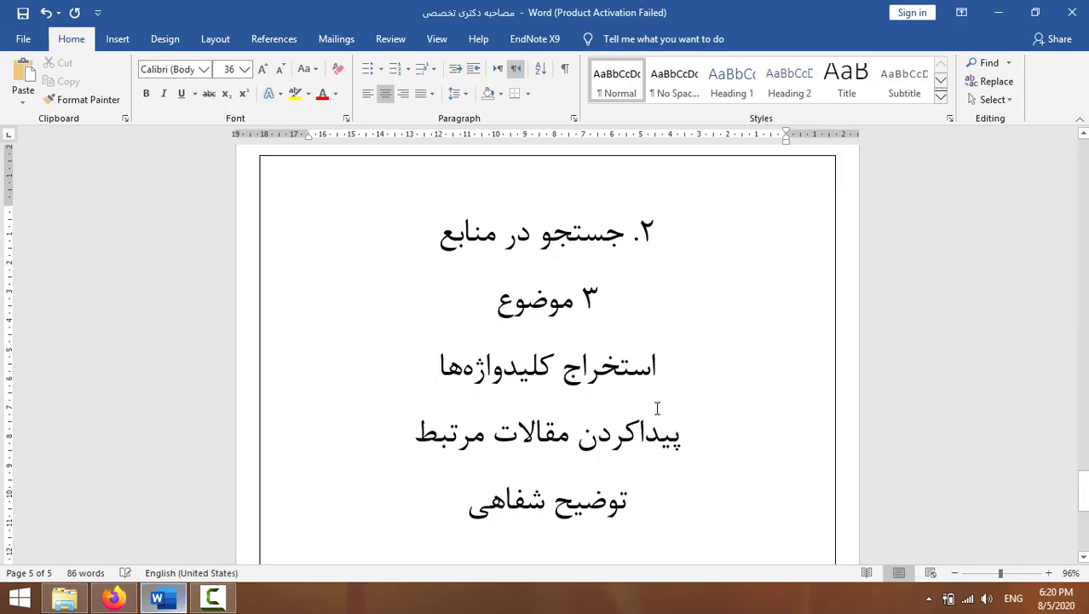
scroll(576, 447, "down", 1)
scroll(555, 447, "up", 1)
scroll(555, 447, "down", 3)
left_click(450, 336)
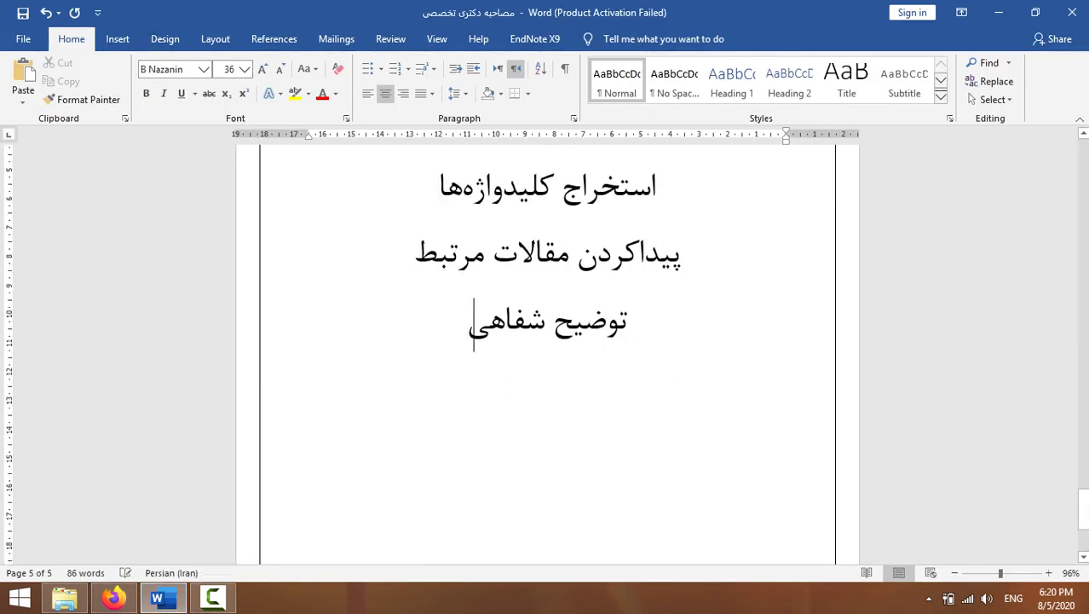
key("Return")
type("h")
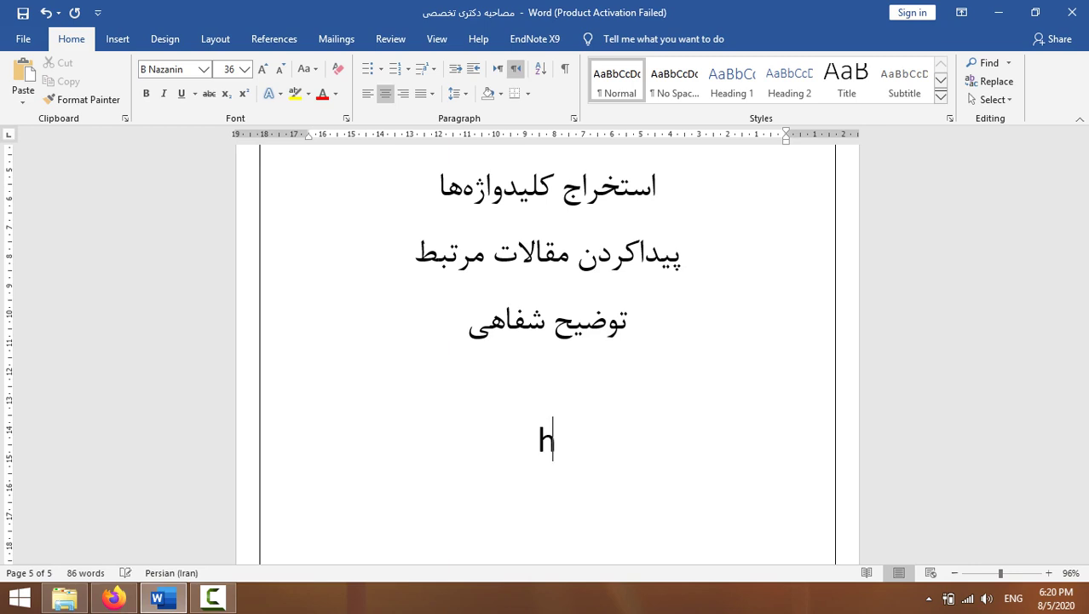
key("BackSpace")
type("H")
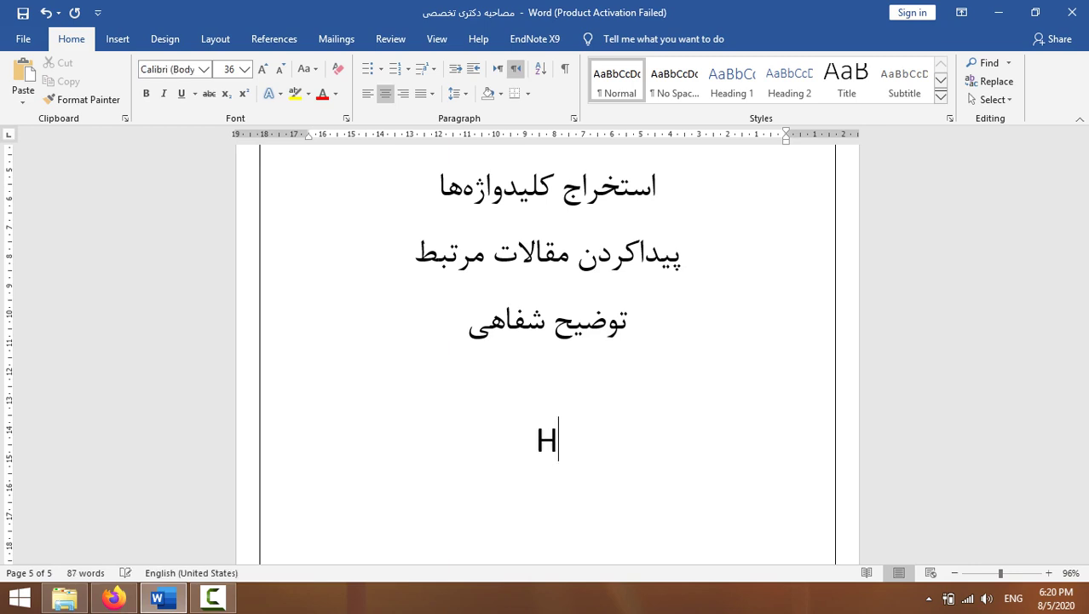
type("-")
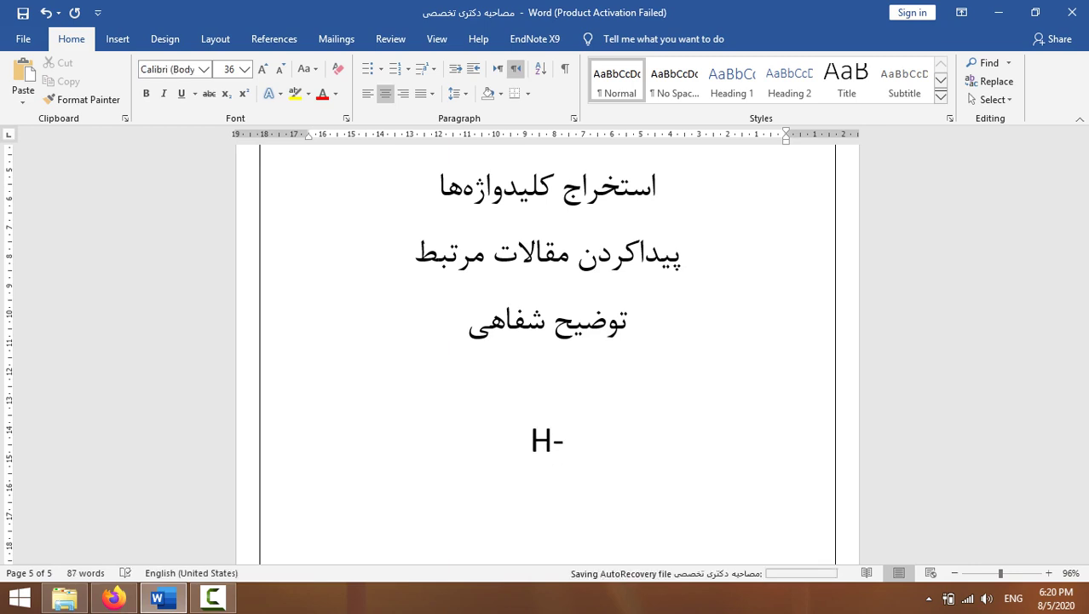
type("INDEX")
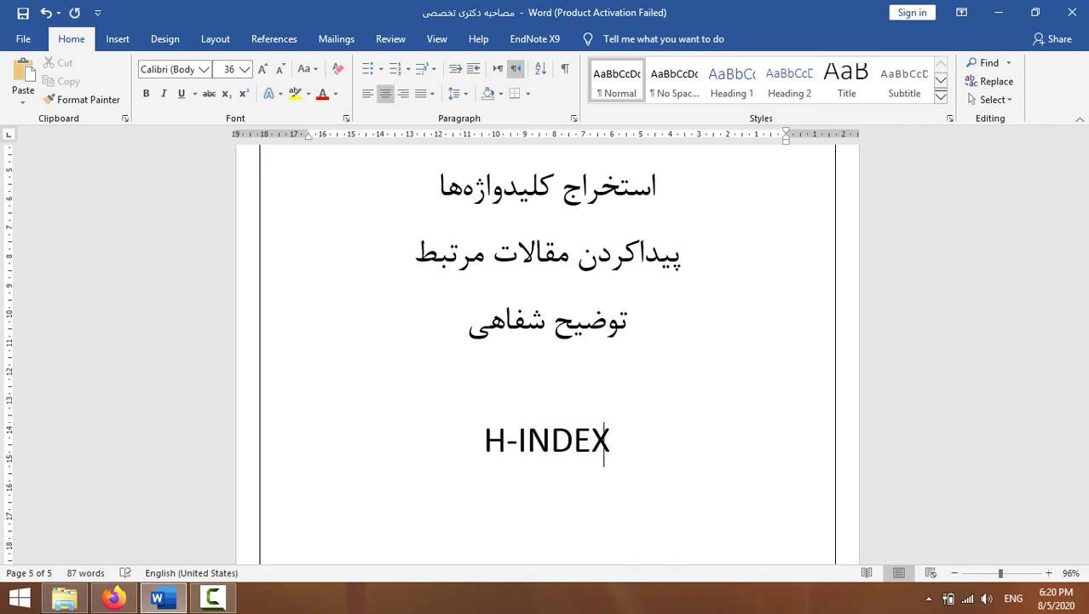
Add the Persian line "رتبه بندی محققین" directly beneath the H-INDEX line.
key("Return")
key("alt+shift")
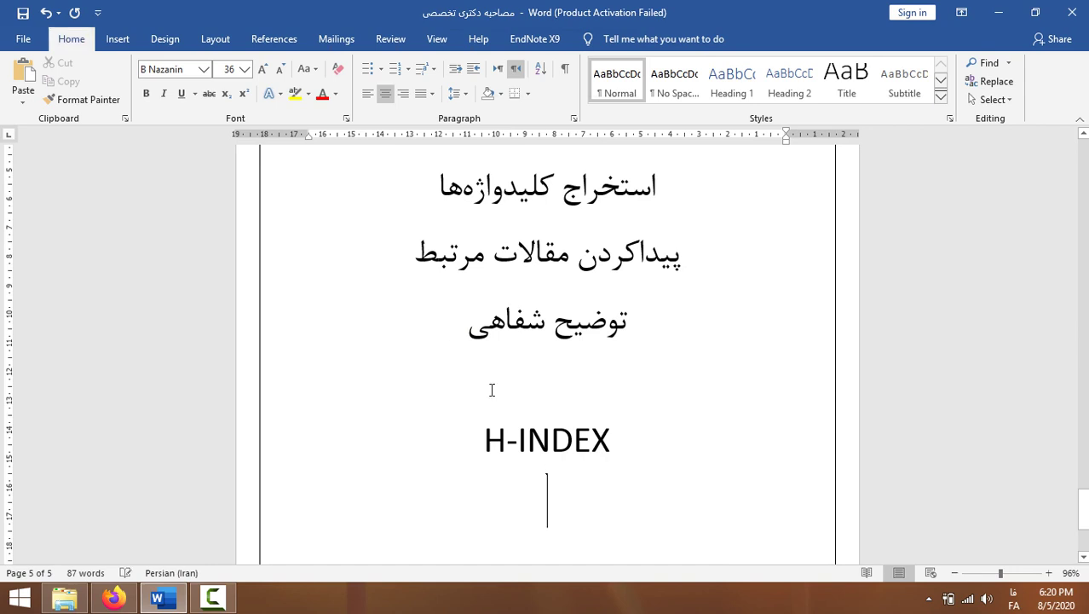
type("رتبه بندی محققین")
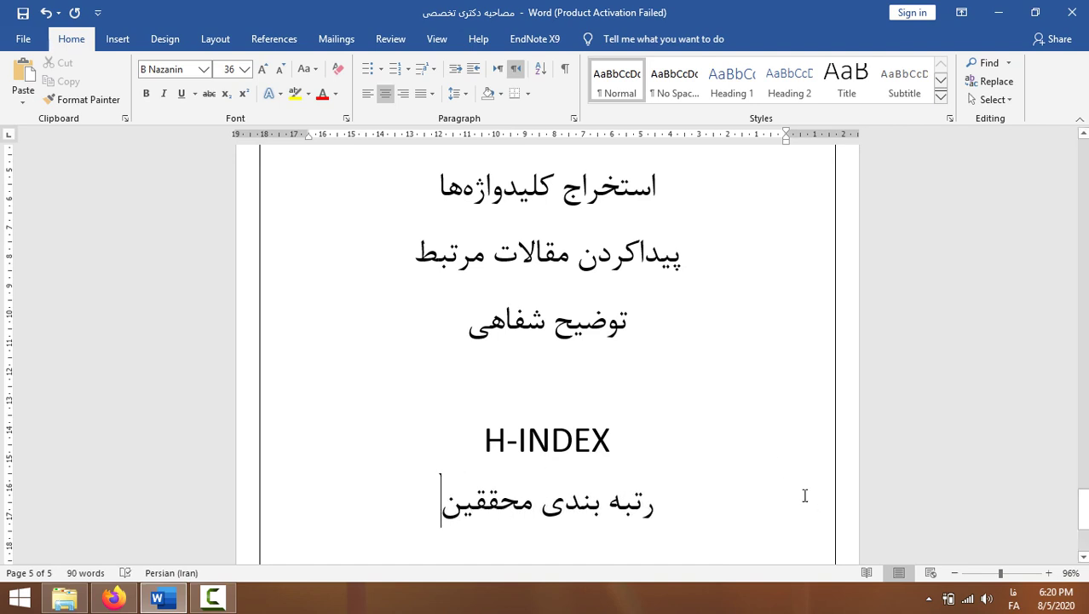
Add the number ۱۲ on a new line beneath "رتبه بندی محققین".
scroll(652, 482, "down", 3)
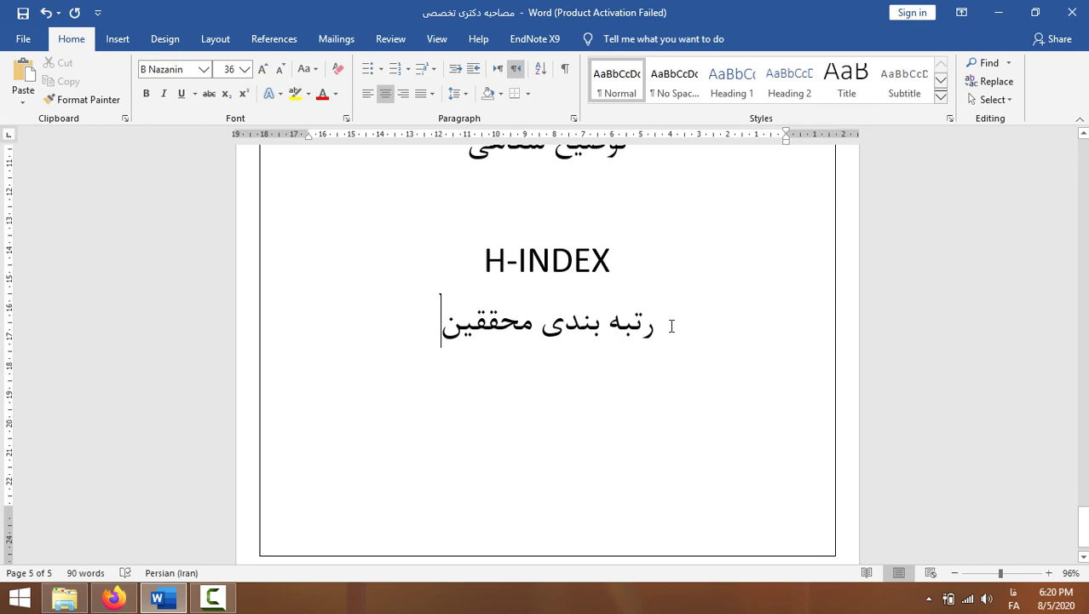
key("Return")
type("۱۲")
double_click(552, 404)
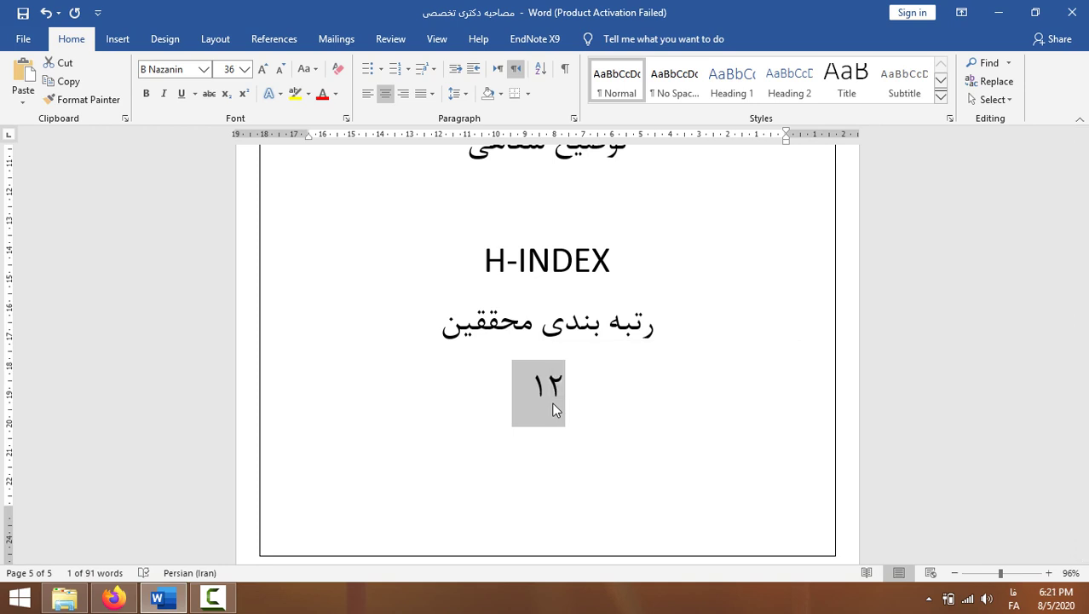
left_click(552, 403)
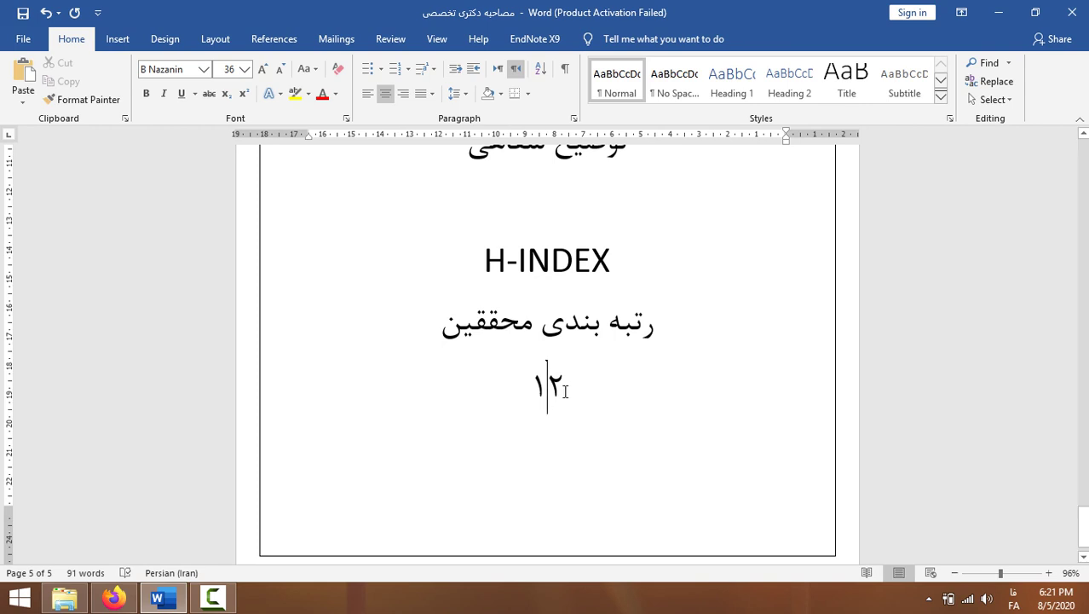
Review the H-INDEX notes, highlighting the H-INDEX line and the number ۱۲ in turn.
scroll(561, 385, "up", 3)
scroll(562, 389, "down", 1)
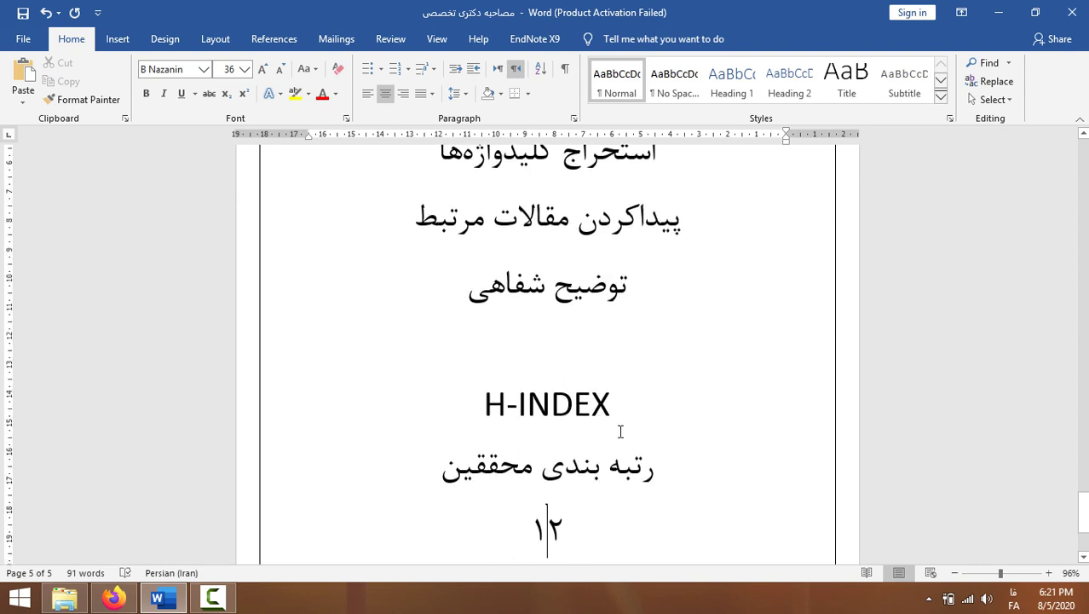
scroll(621, 432, "down", 2)
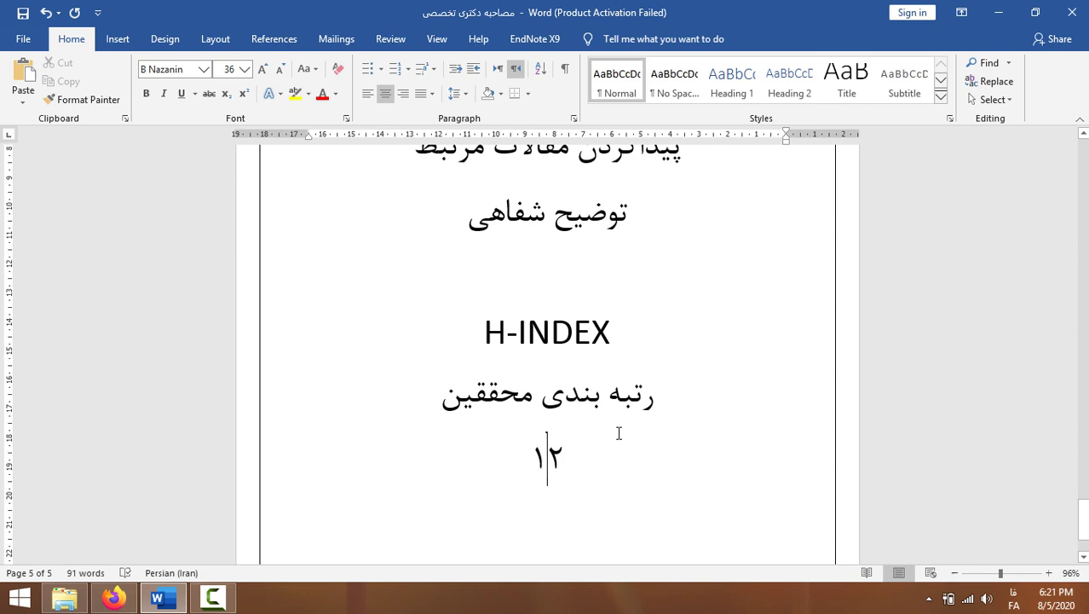
left_click(589, 448)
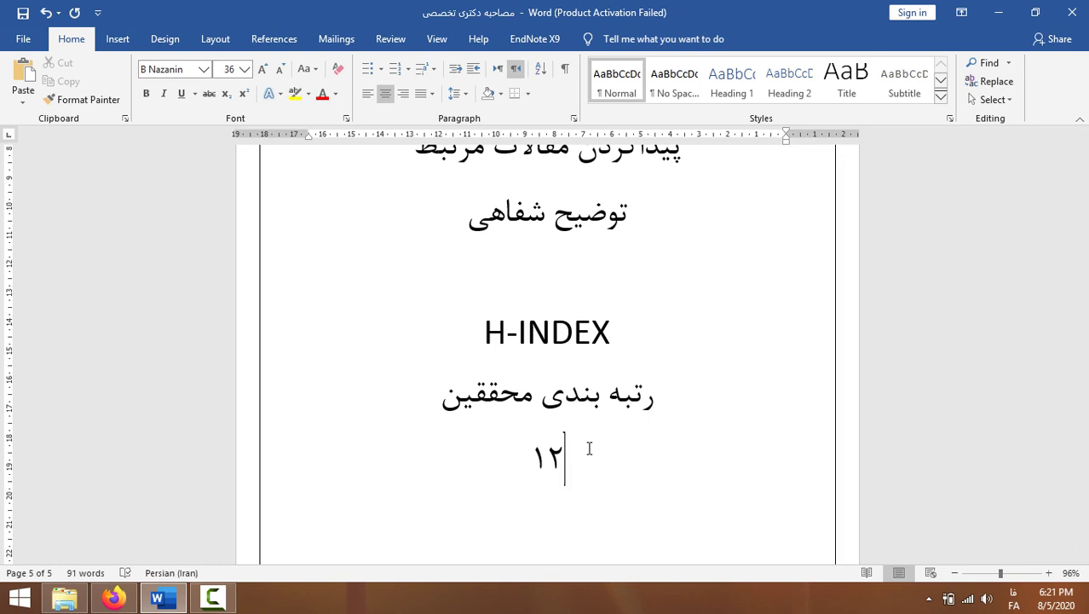
triple_click(562, 338)
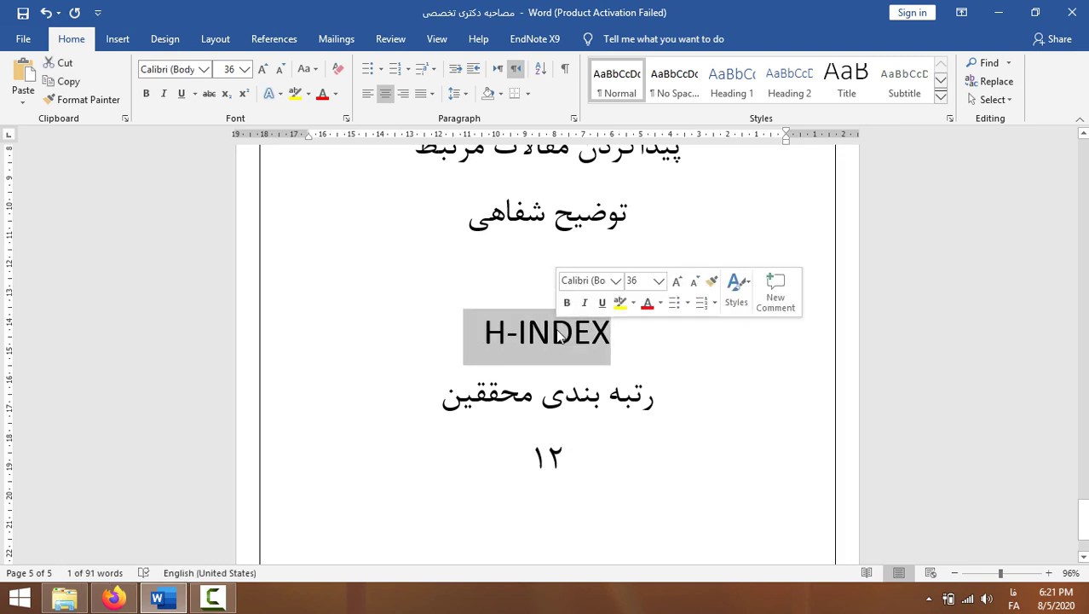
triple_click(560, 458)
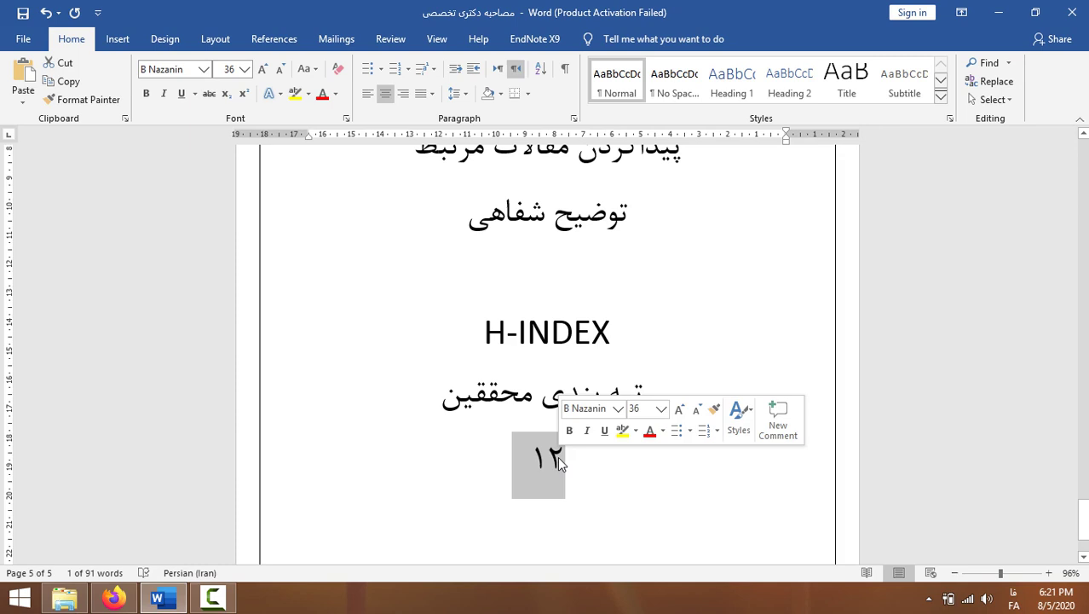
left_click(557, 456)
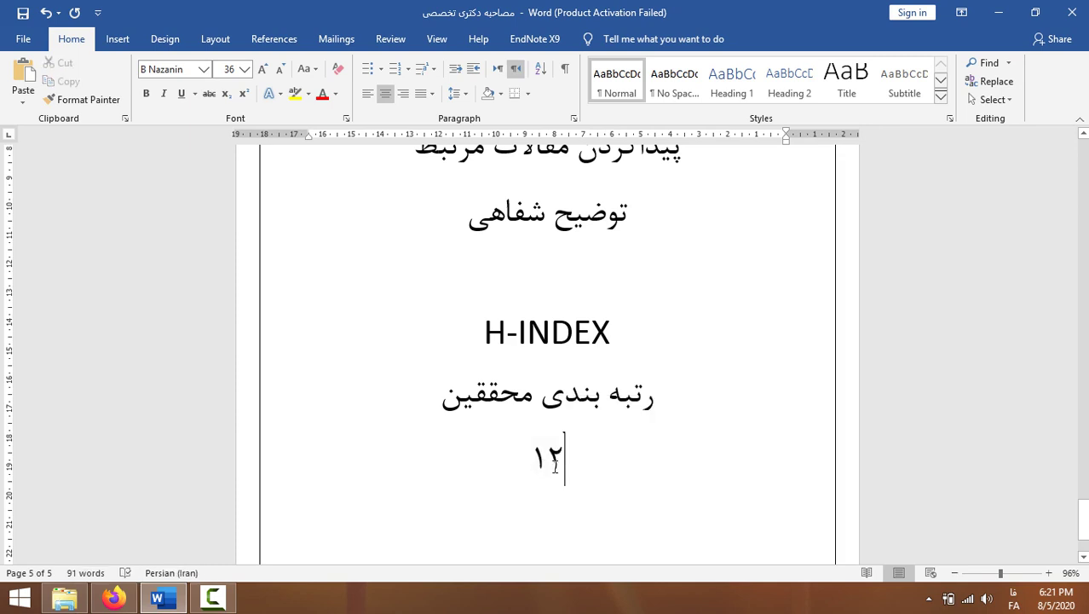
triple_click(550, 463)
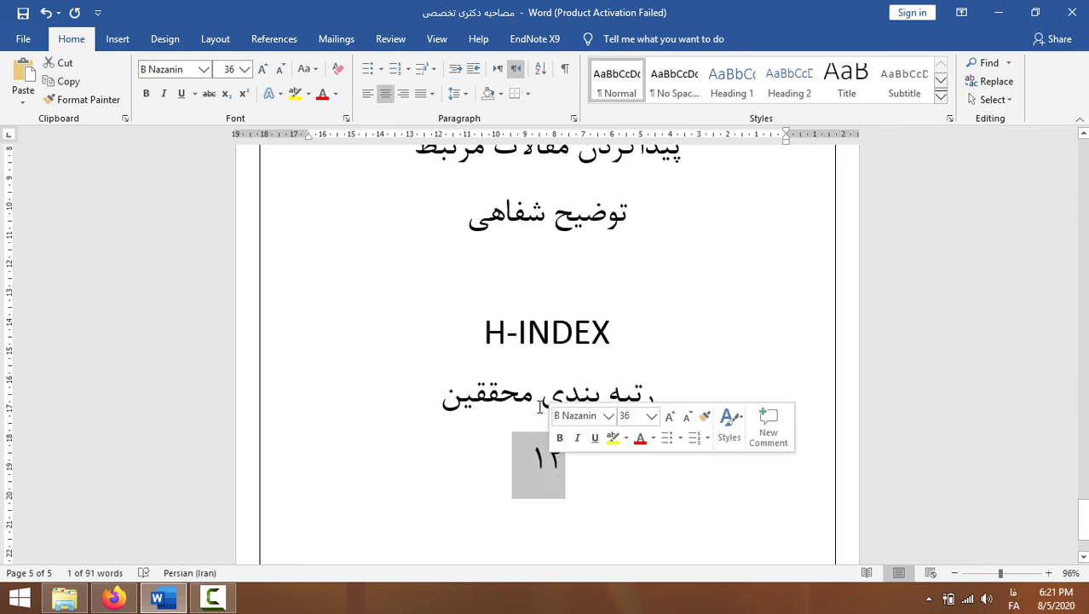
left_click(570, 481)
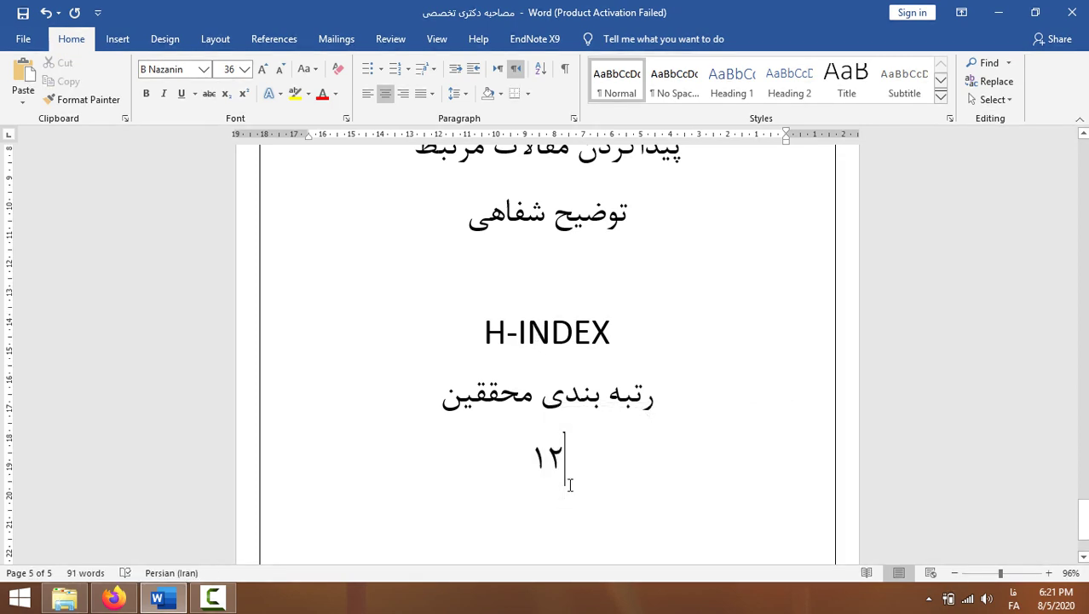
triple_click(539, 332)
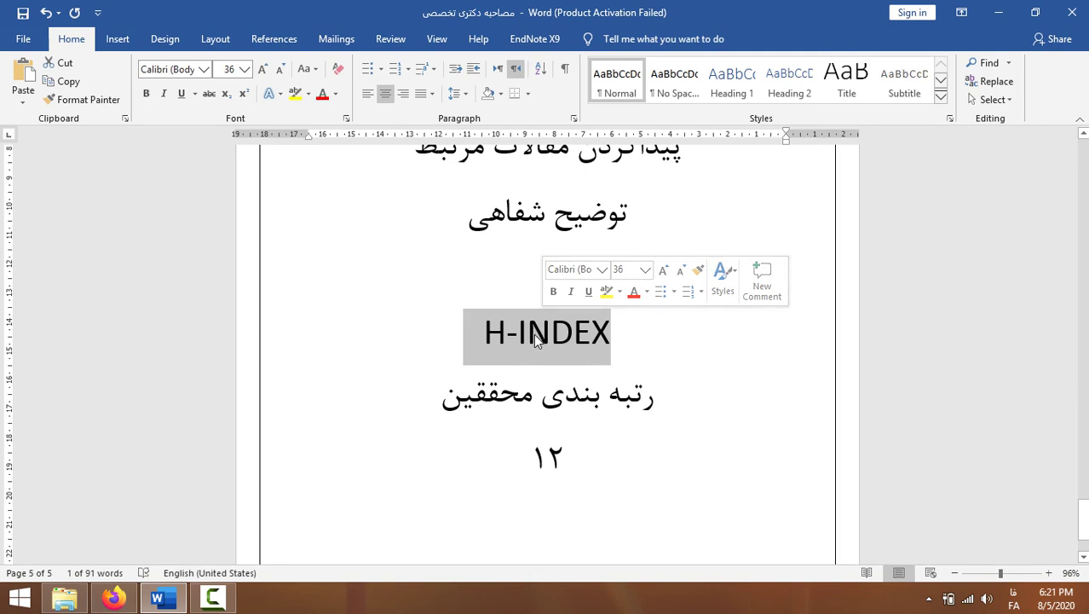
scroll(596, 383, "down", 2)
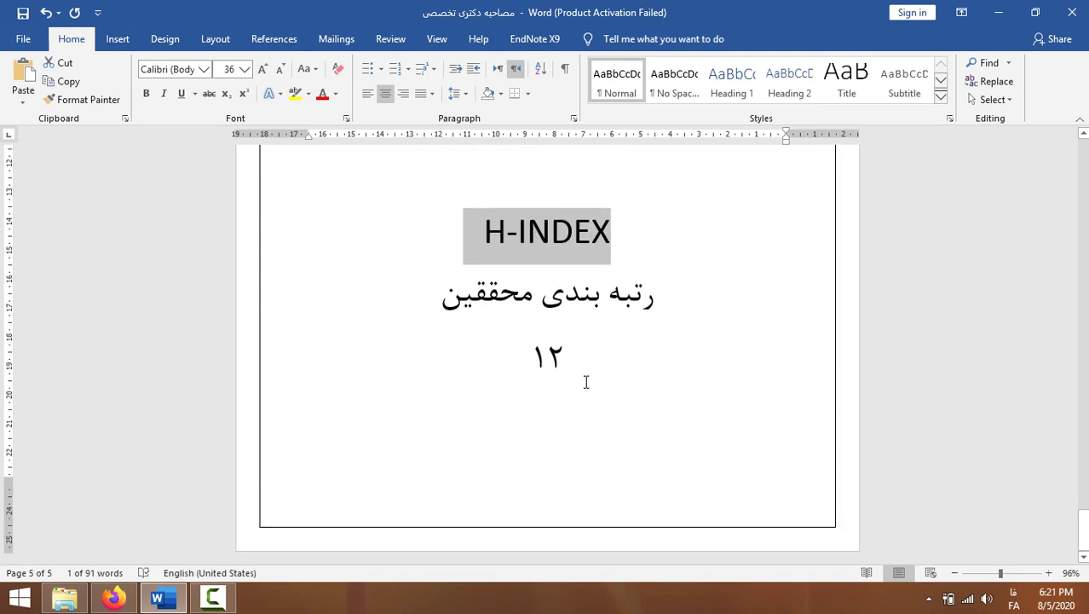
Add the line "IMPACT FACTOR" beneath the number ۱۲, in English.
left_click(575, 397)
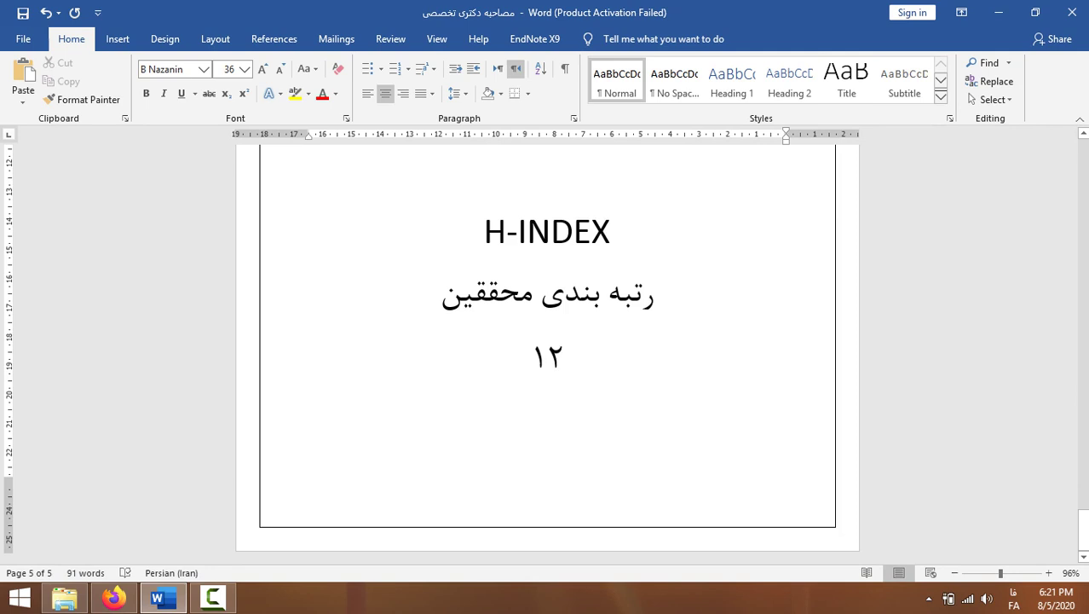
key("Return")
type("۵")
key("BackSpace")
key("alt+shift")
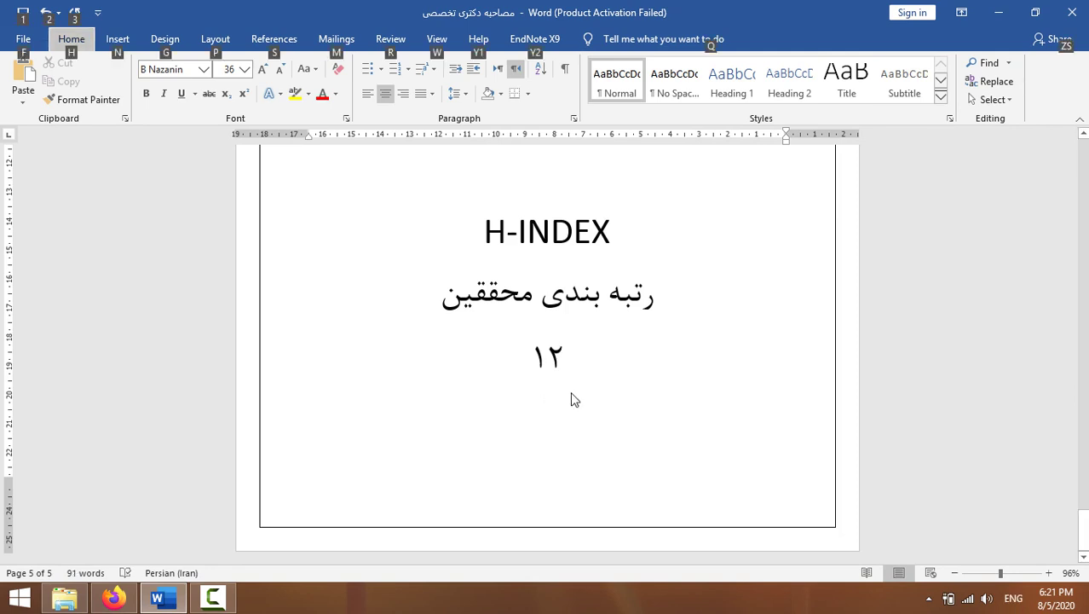
left_click(539, 446)
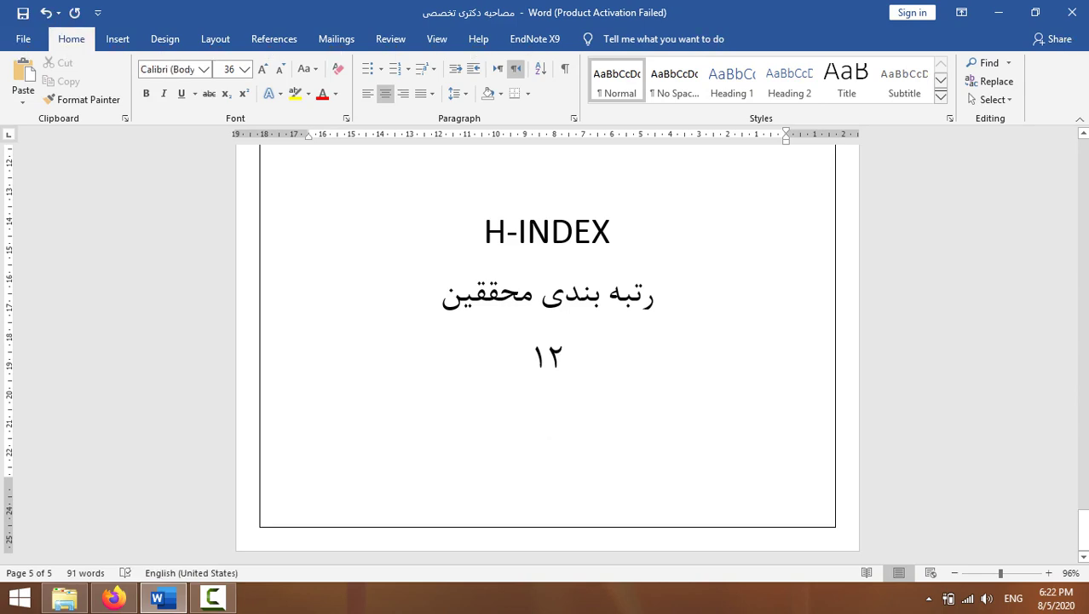
type("IN")
key("BackSpace")
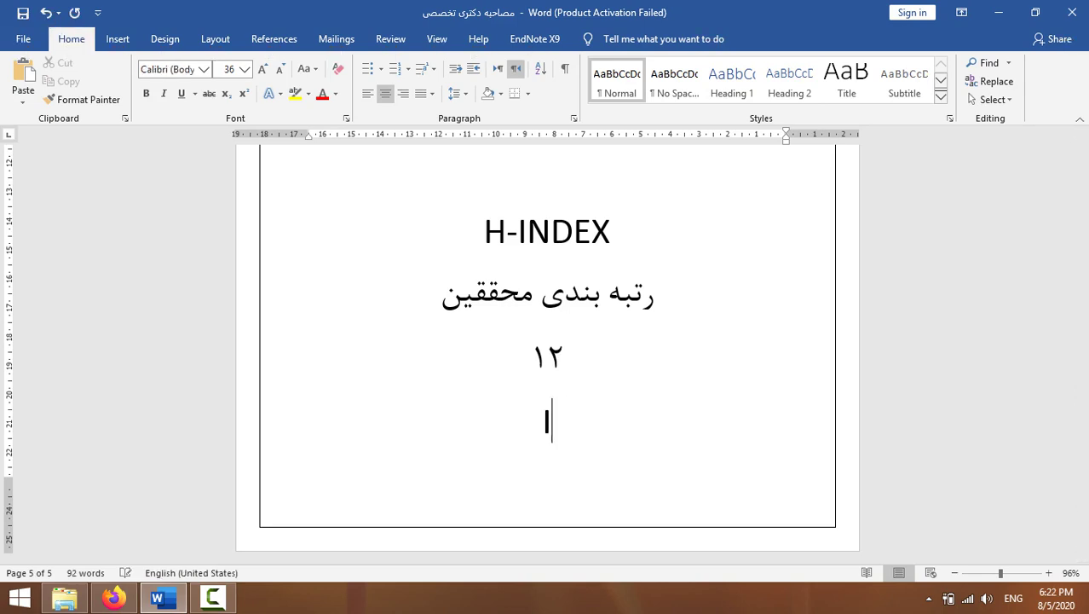
type("MPA")
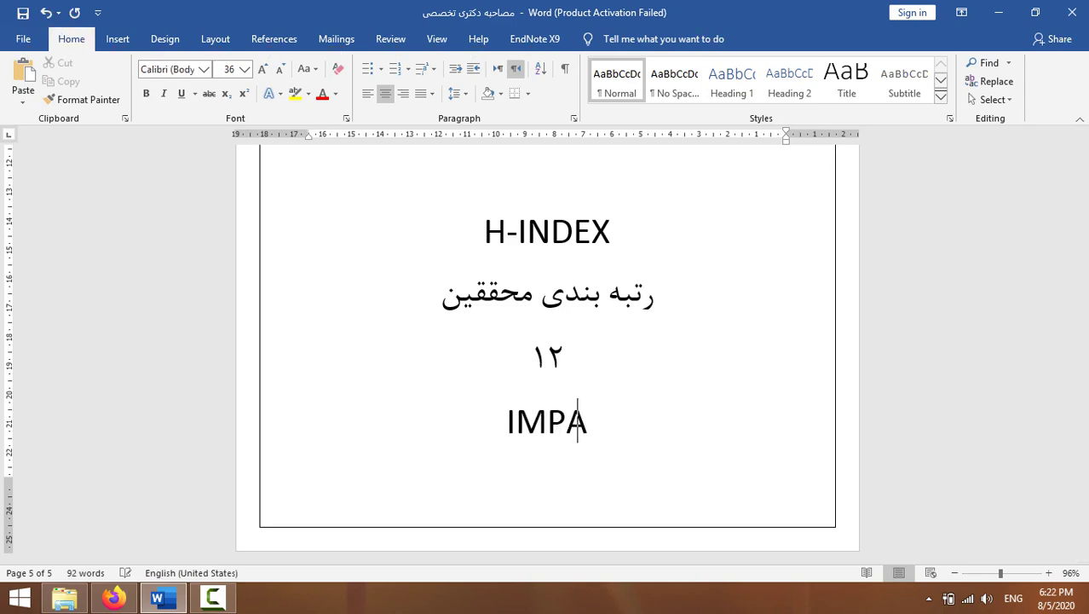
type("CT FACTOR")
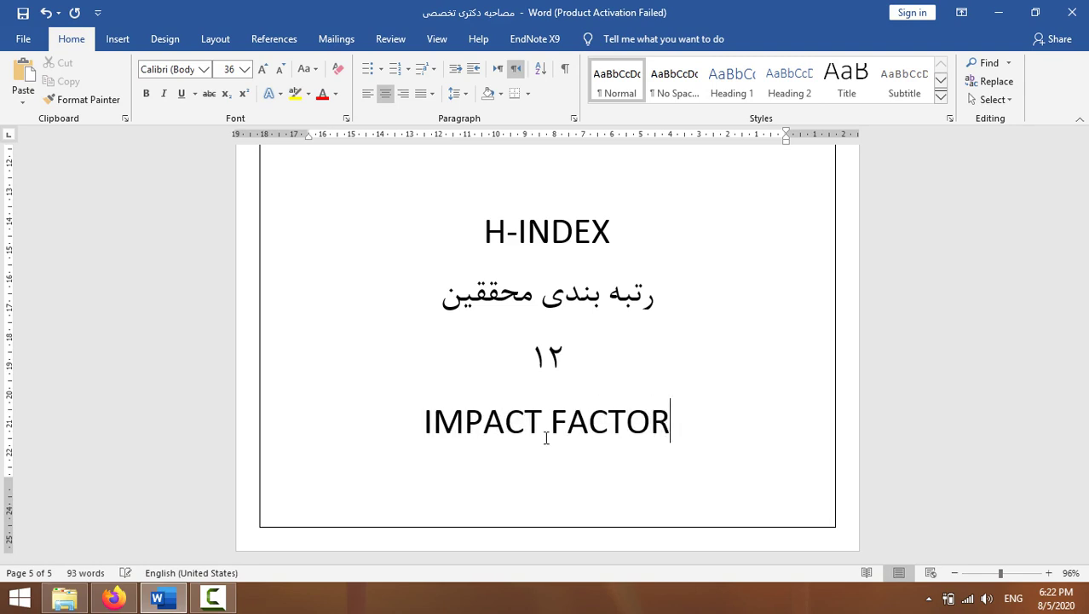
Remove the blank line between "توضیح شفاهی" and "H-INDEX".
scroll(626, 338, "up", 1)
key("Up")
key("Up")
key("Up")
key("Up")
key("alt+shift")
key("BackSpace")
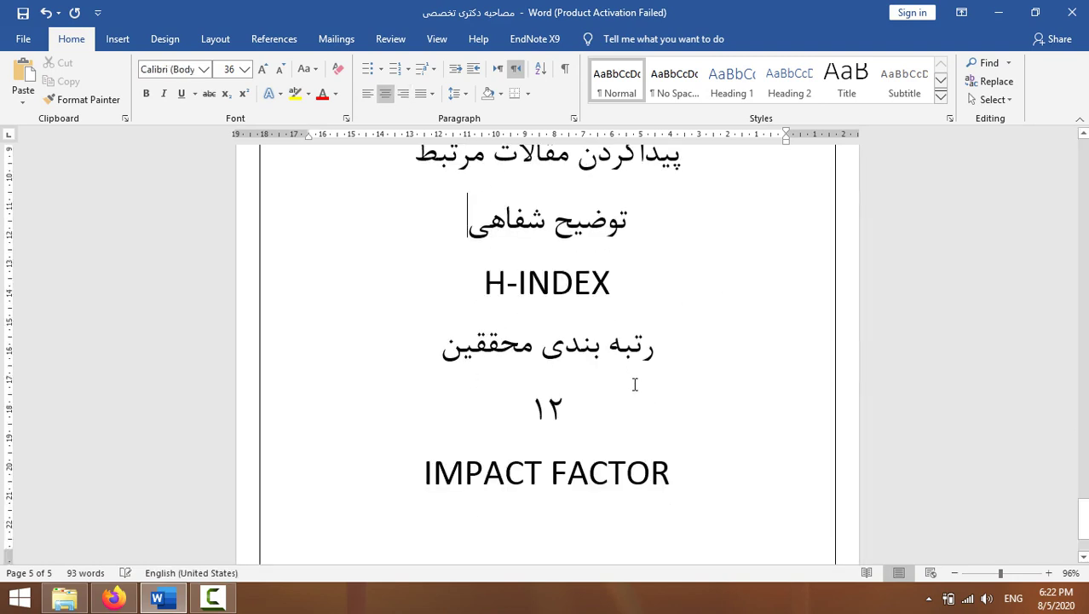
Add the Persian line "رتبه بندی مجلات" directly beneath the IMPACT FACTOR line.
scroll(634, 386, "down", 1)
left_click(583, 462)
left_click(379, 387)
key("End")
key("Return")
left_click(1013, 598)
left_click(921, 440)
type("رتبه بندی مجلات")
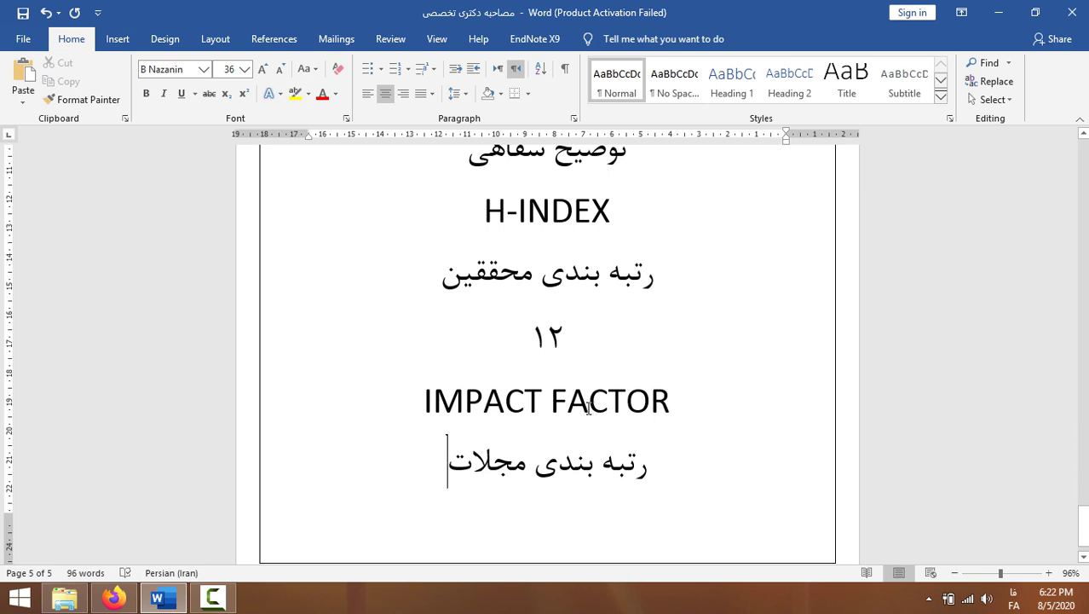
Insert a page break after "رتبه بندی مجلات" and write "تعداد استنادات" on the new page.
scroll(586, 407, "down", 1)
scroll(587, 408, "up", 1)
scroll(586, 411, "down", 1)
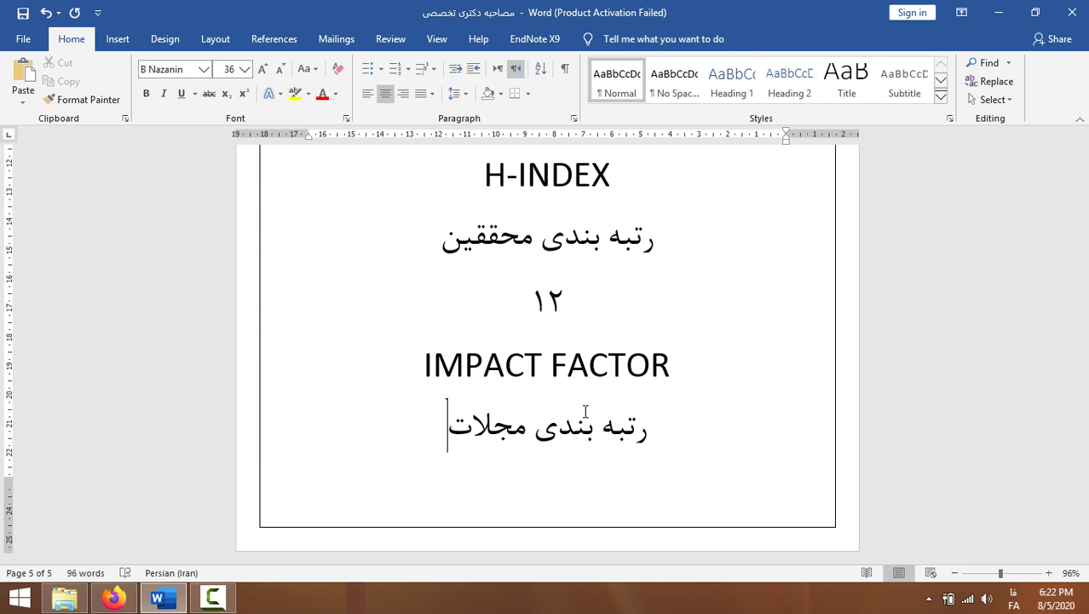
key("ctrl+Return")
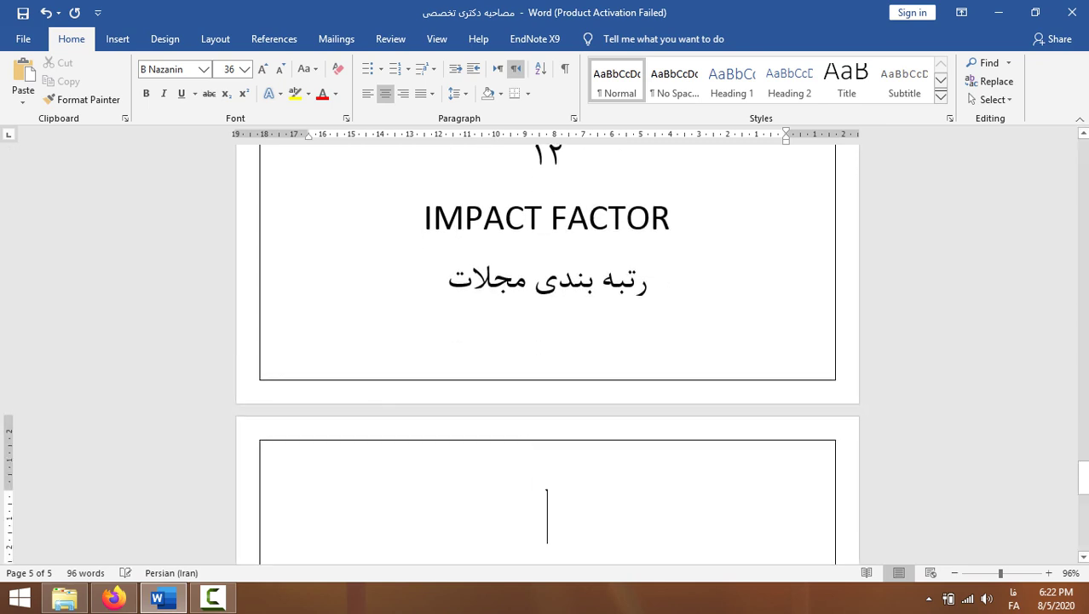
type("تعداد ا")
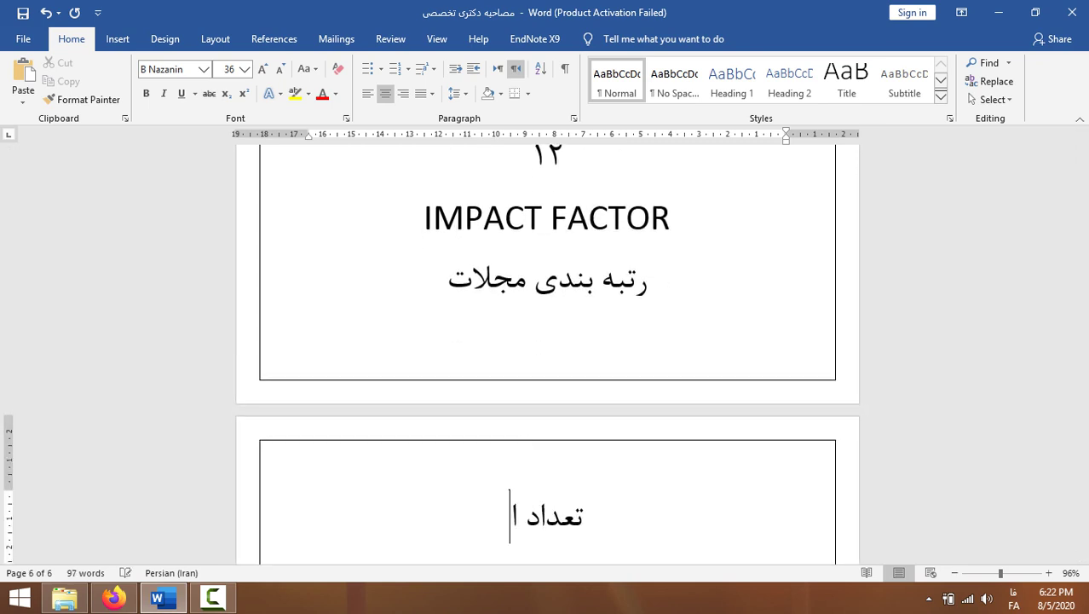
type("ستاندا")
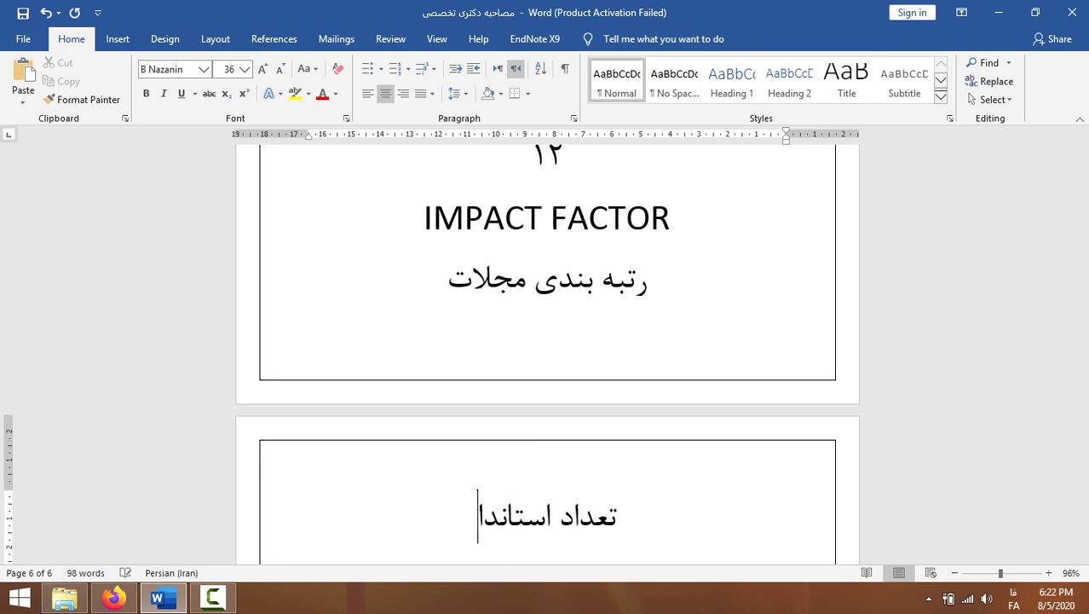
key("BackSpace")
key("BackSpace")
key("BackSpace")
key("BackSpace")
type("نادات")
Add the lines "تقسیم" and "تعداد کل مقالات چاپ شده" beneath "تعداد استنادات".
key("Return")
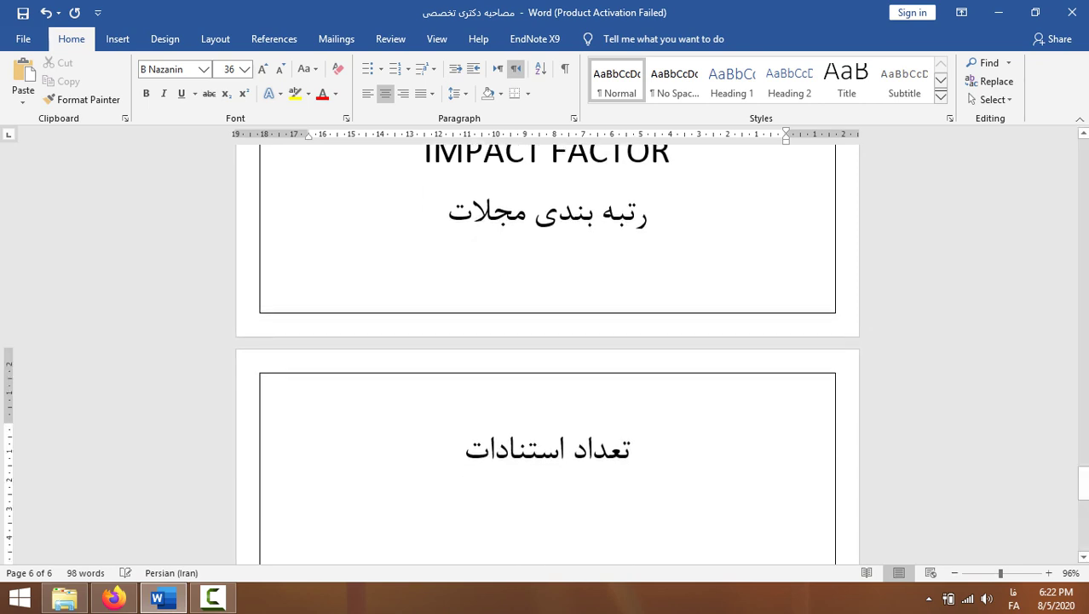
type("تقسیم")
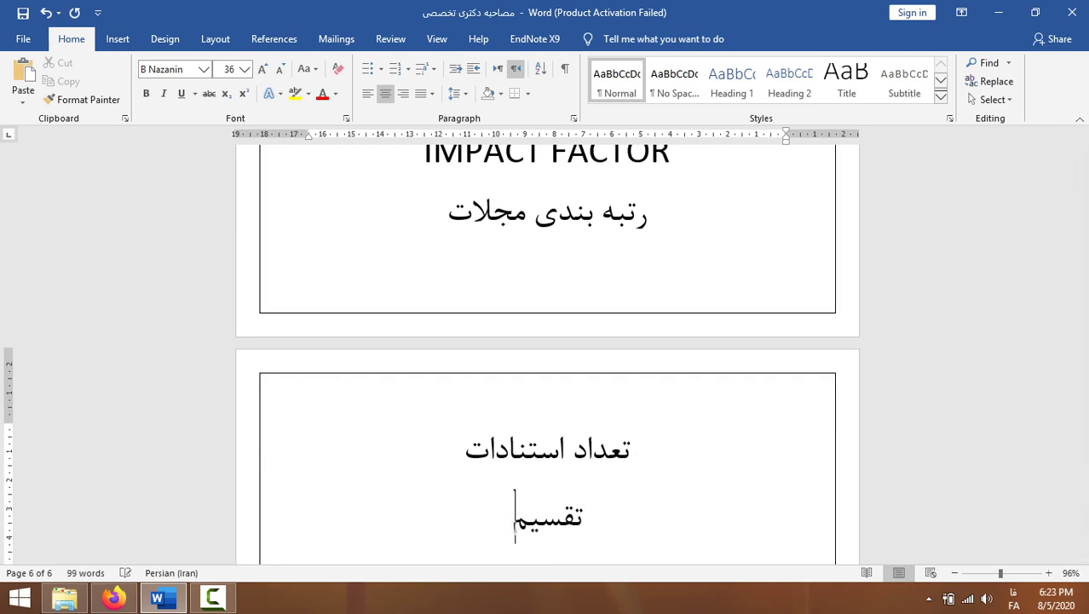
key("Return")
type("تعداد")
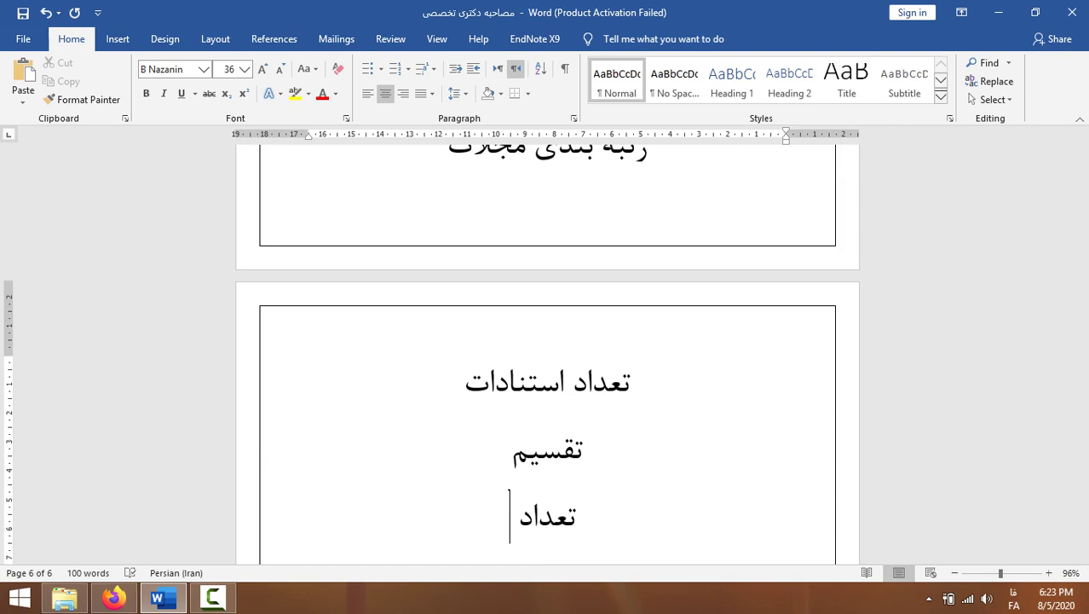
type(" کل مقالات چا")
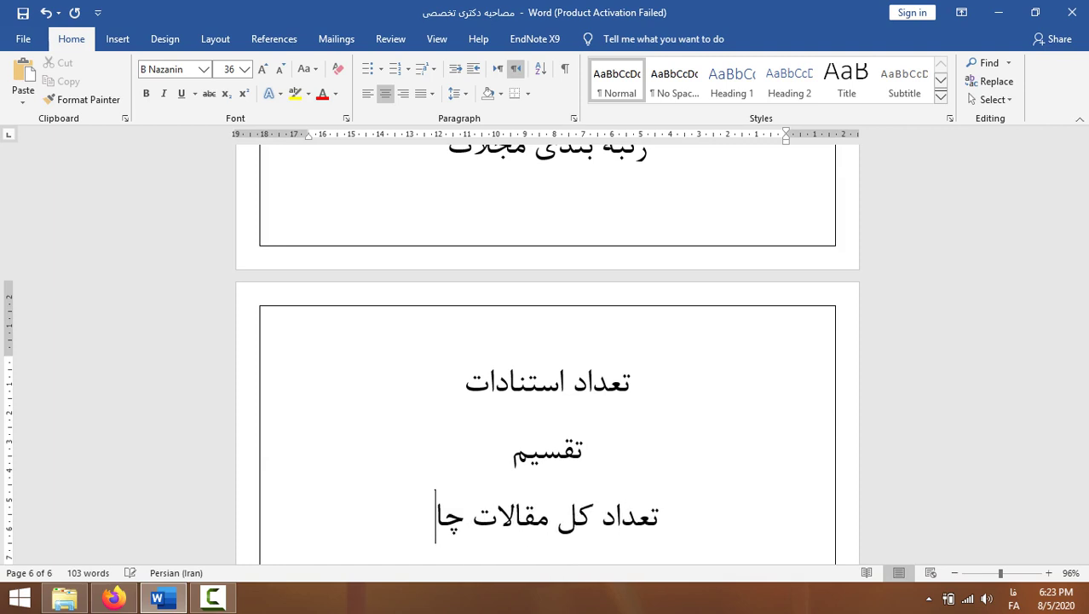
type("پ شده")
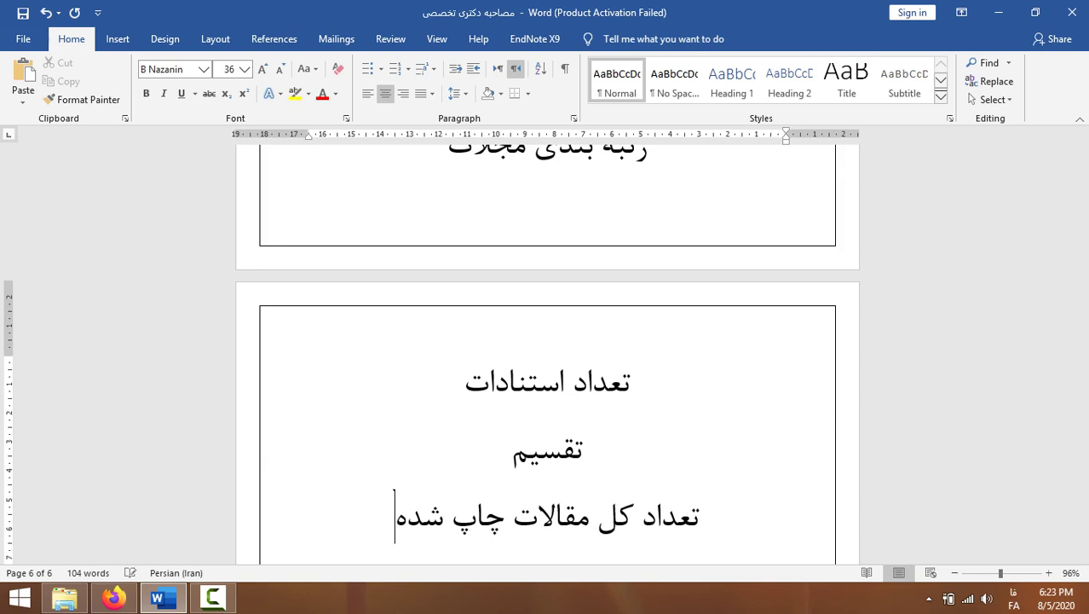
scroll(562, 494, "down", 2)
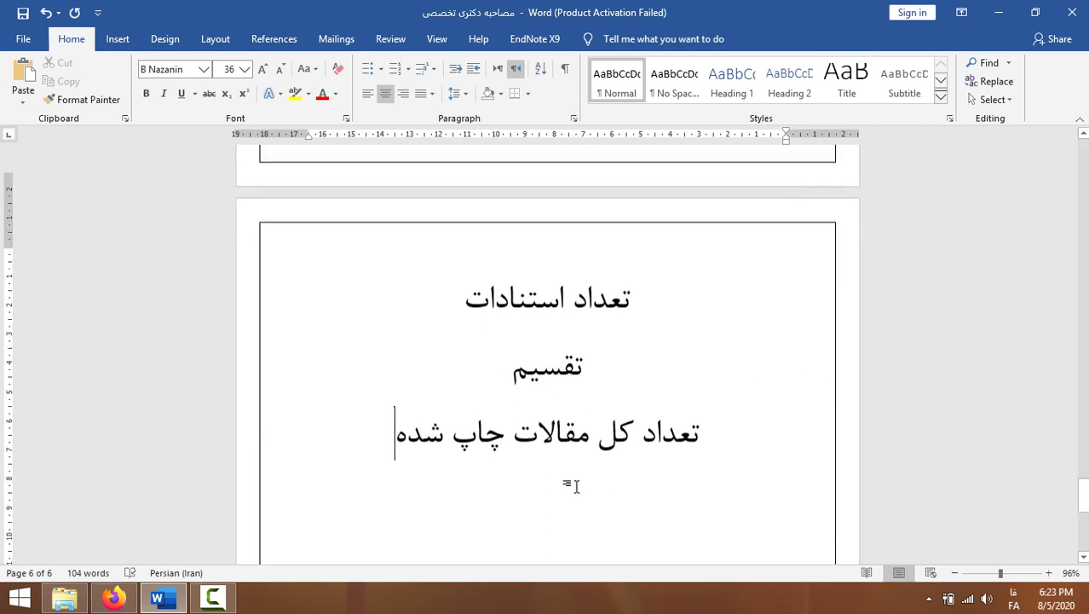
Append "(در دو سال اخیر)" to the end of the "تعداد استنادات" line.
triple_click(570, 407)
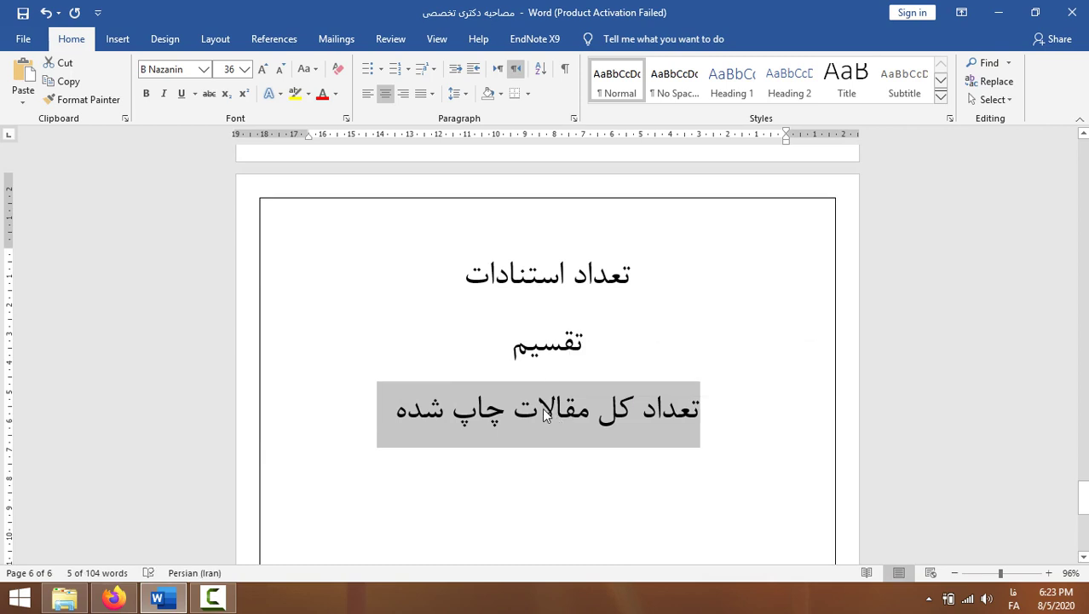
double_click(546, 292)
left_click(429, 288)
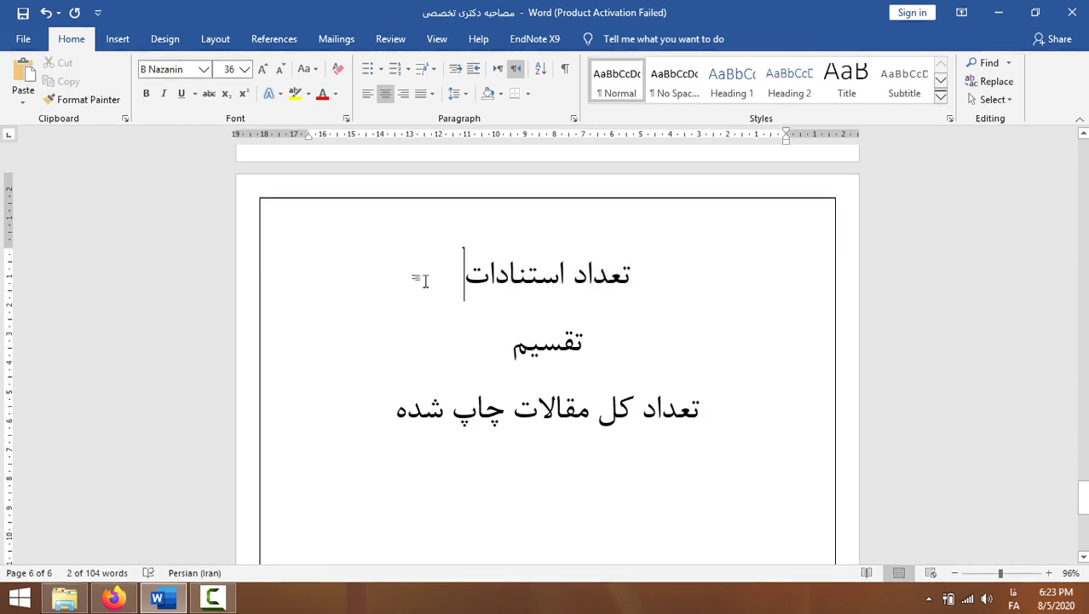
type("(در دوس")
key("BackSpace")
type("سال اخیر)")
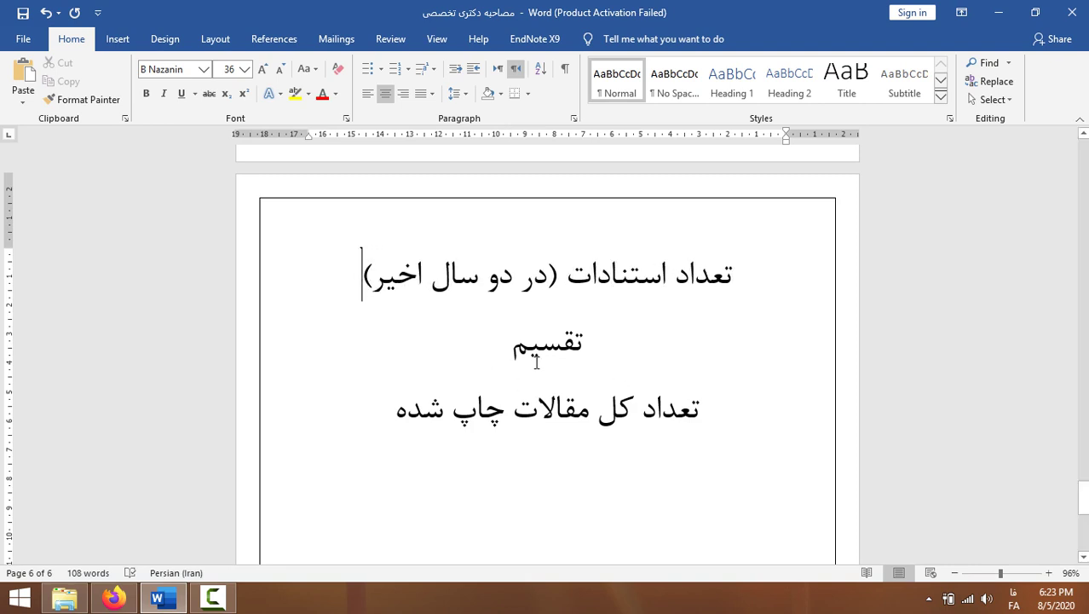
Highlight the word "تقسیم" in yellow.
double_click(534, 359)
left_click(294, 93)
left_click(484, 345)
scroll(572, 445, "down", 3)
scroll(570, 440, "up", 2)
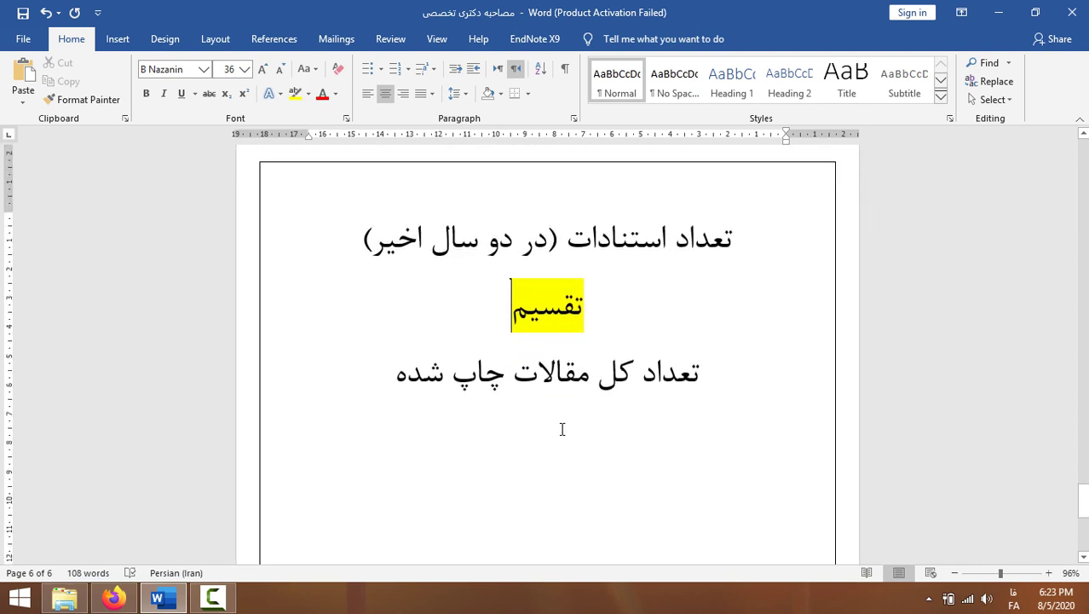
Review the impact factor formula, selecting the citations line and its word "دو" in turn.
triple_click(641, 255)
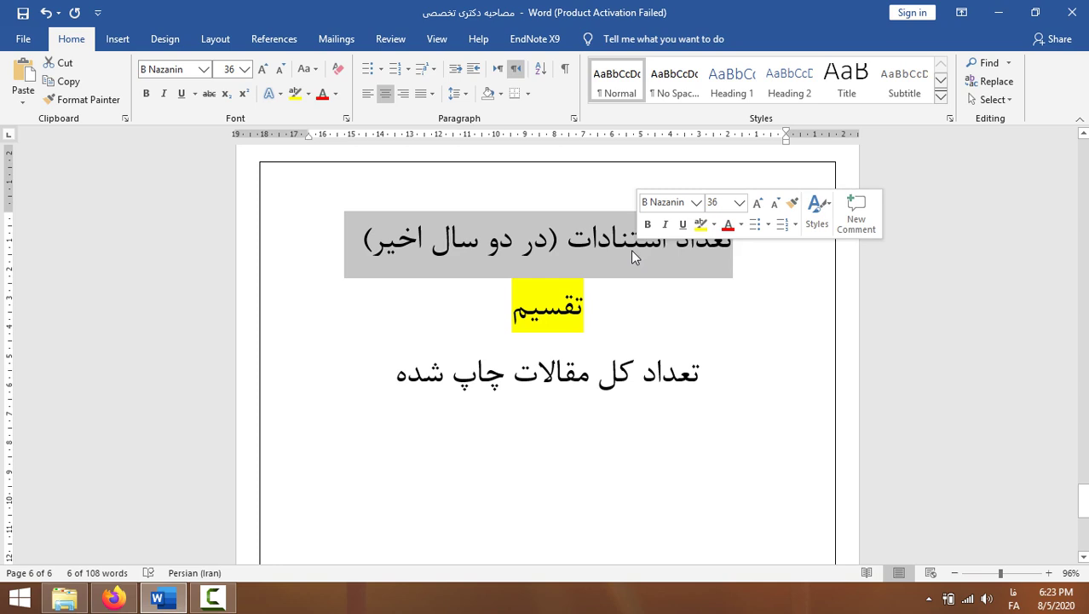
left_click(385, 386)
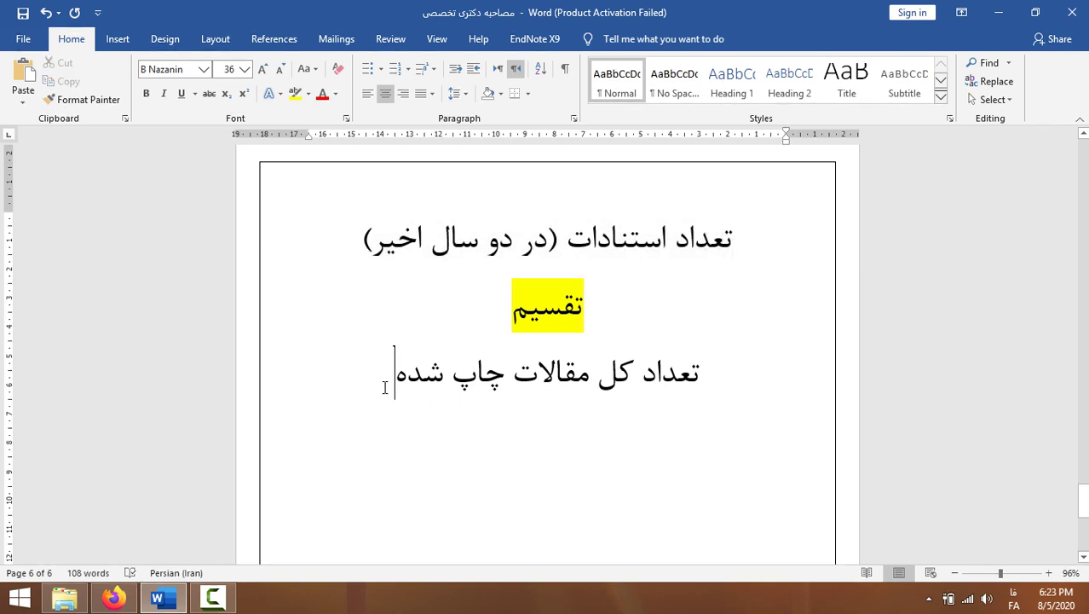
double_click(632, 256)
triple_click(632, 256)
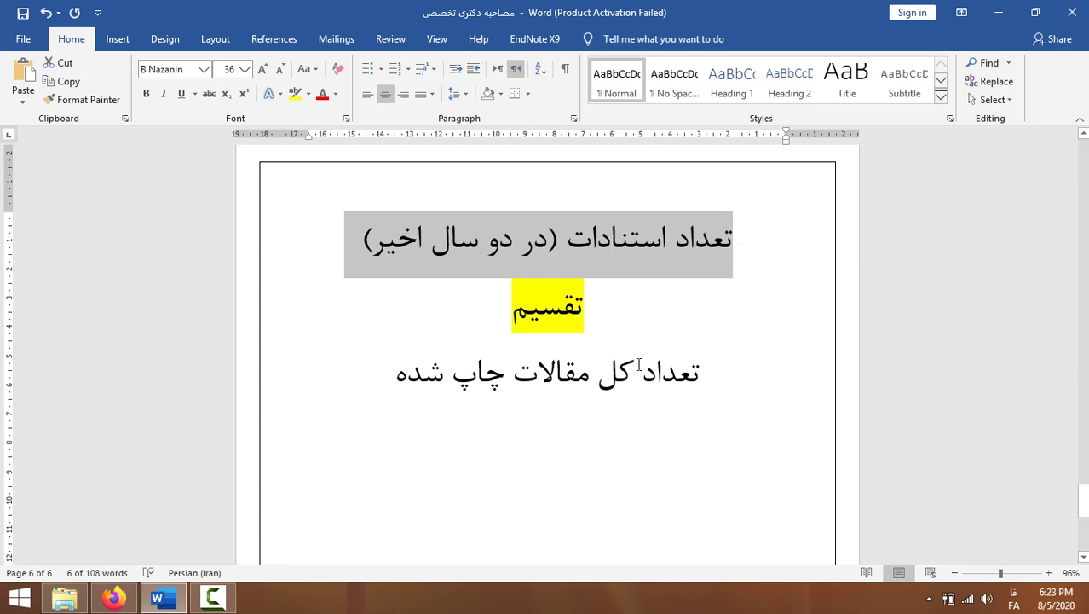
triple_click(597, 248)
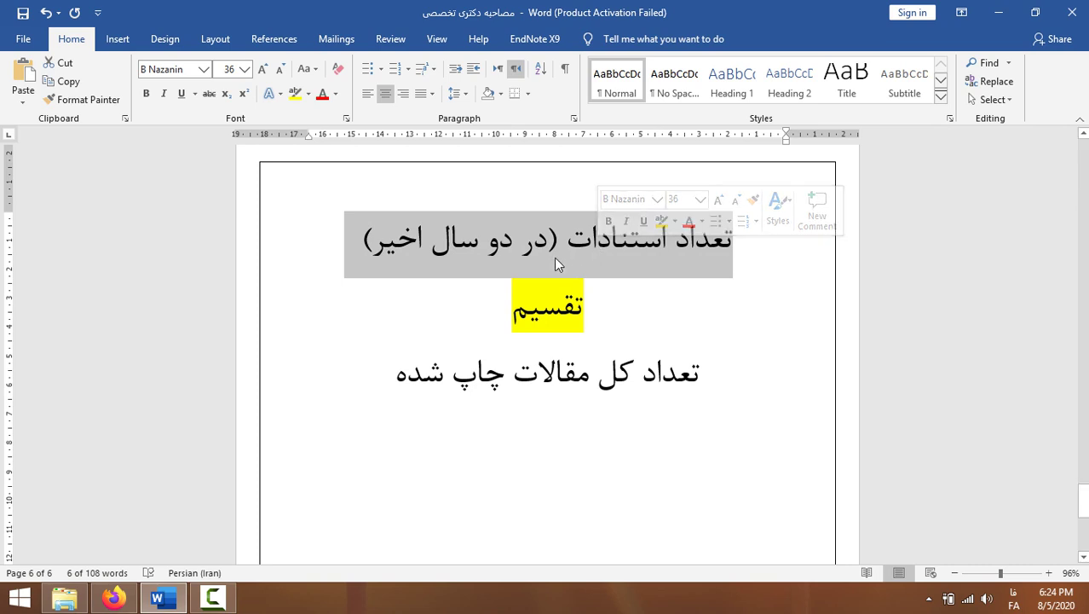
left_click(558, 258)
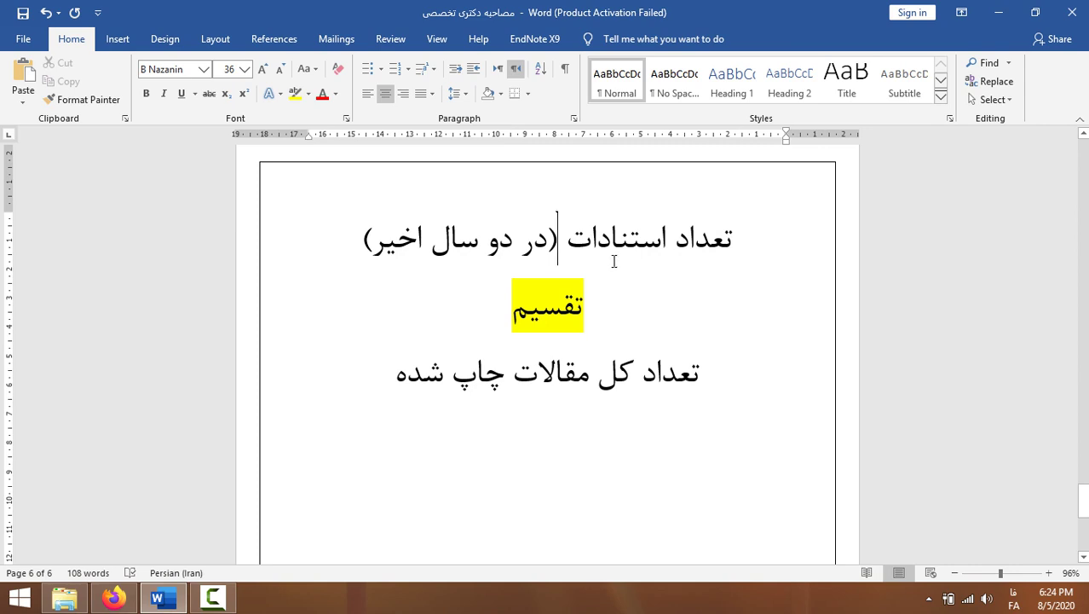
double_click(513, 250)
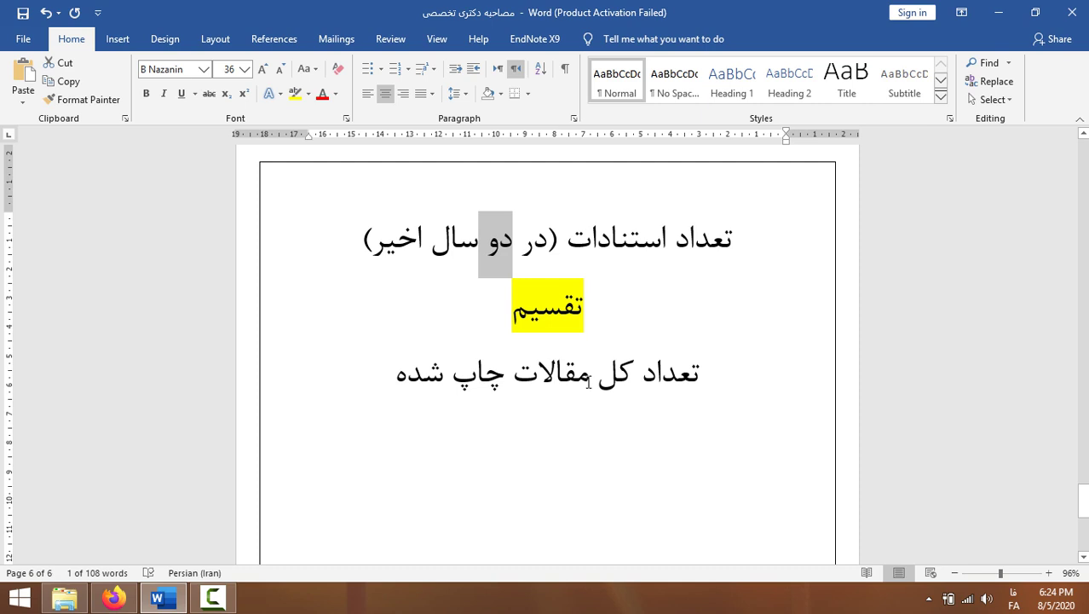
left_click(371, 370)
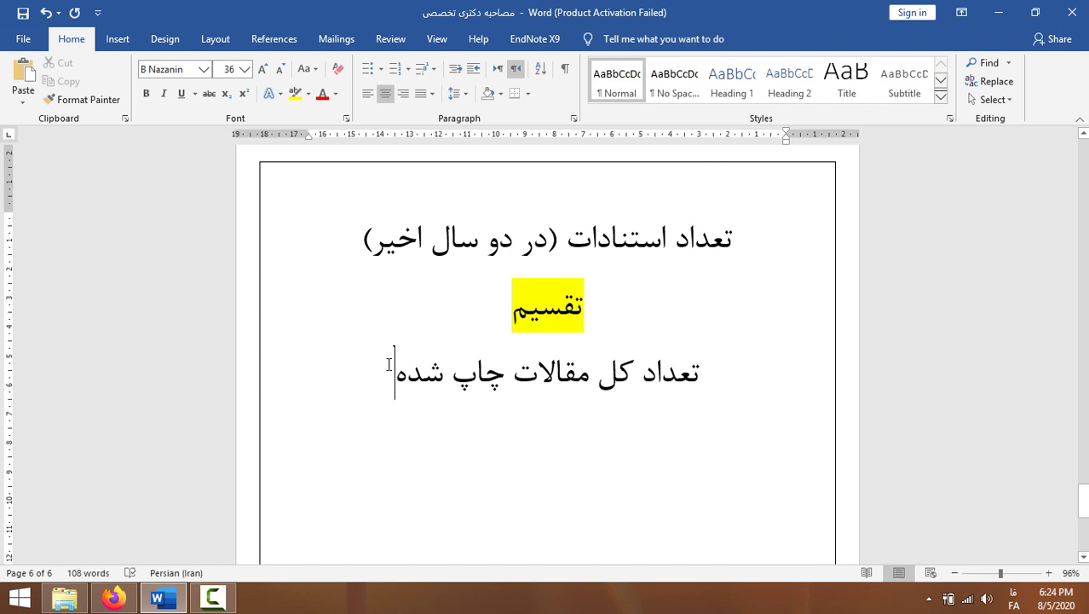
Review the IMPACT FACTOR notes, selecting the line "رتبه بندی مجلات" and returning to the formula on the following page.
scroll(545, 336, "up", 6)
scroll(555, 333, "down", 3)
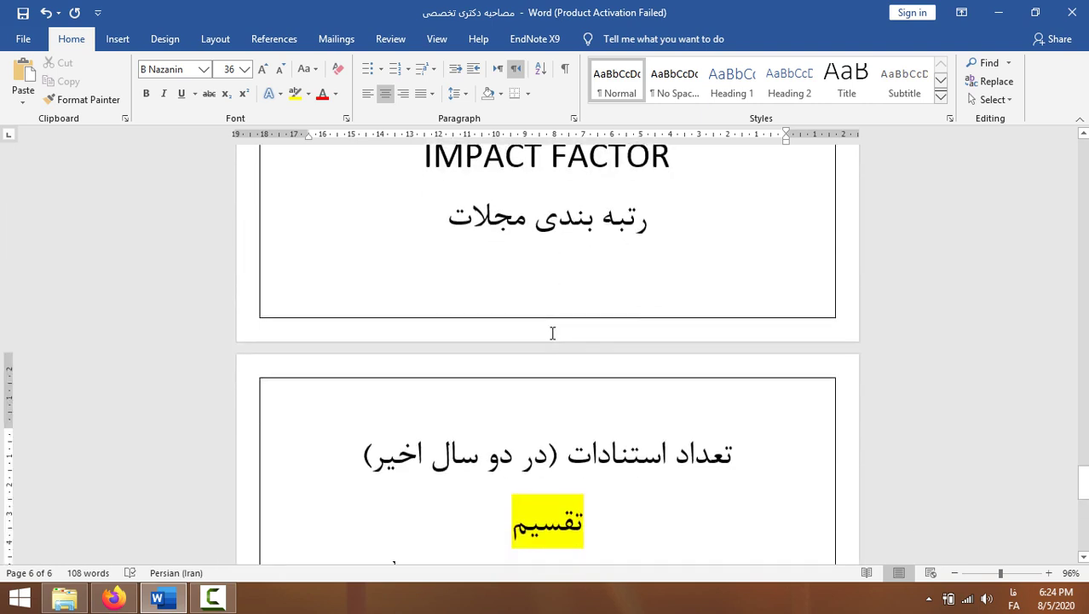
scroll(554, 333, "up", 3)
scroll(552, 333, "down", 2)
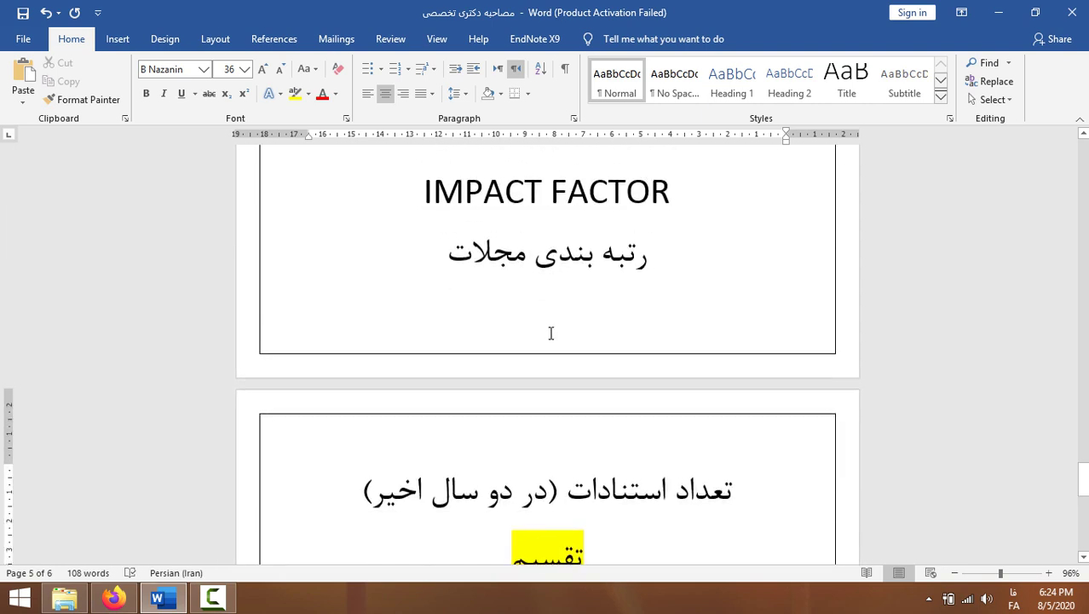
scroll(550, 332, "down", 3)
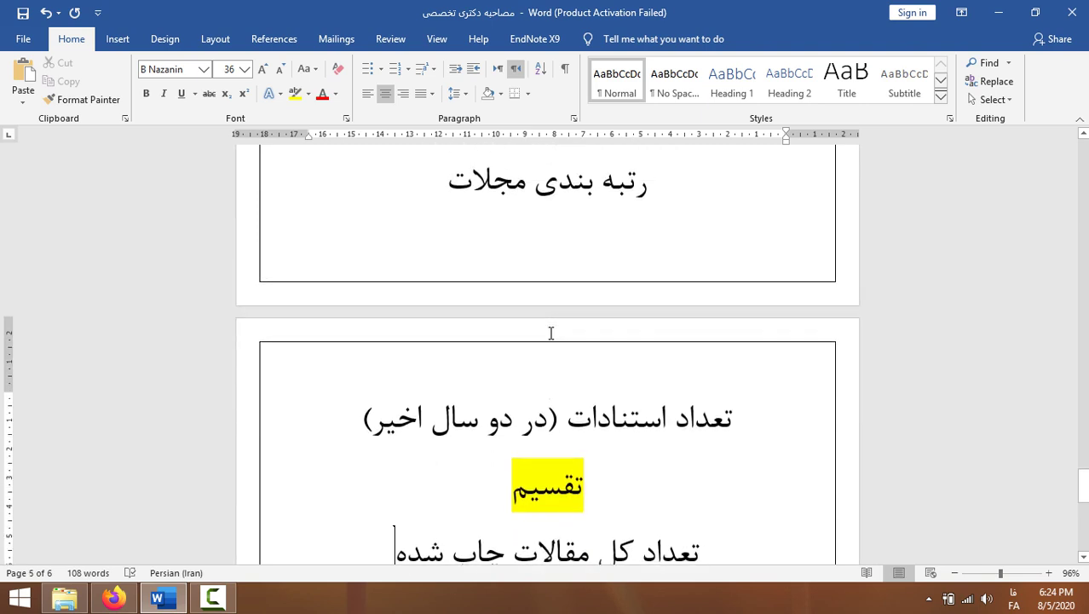
scroll(550, 332, "up", 4)
triple_click(547, 309)
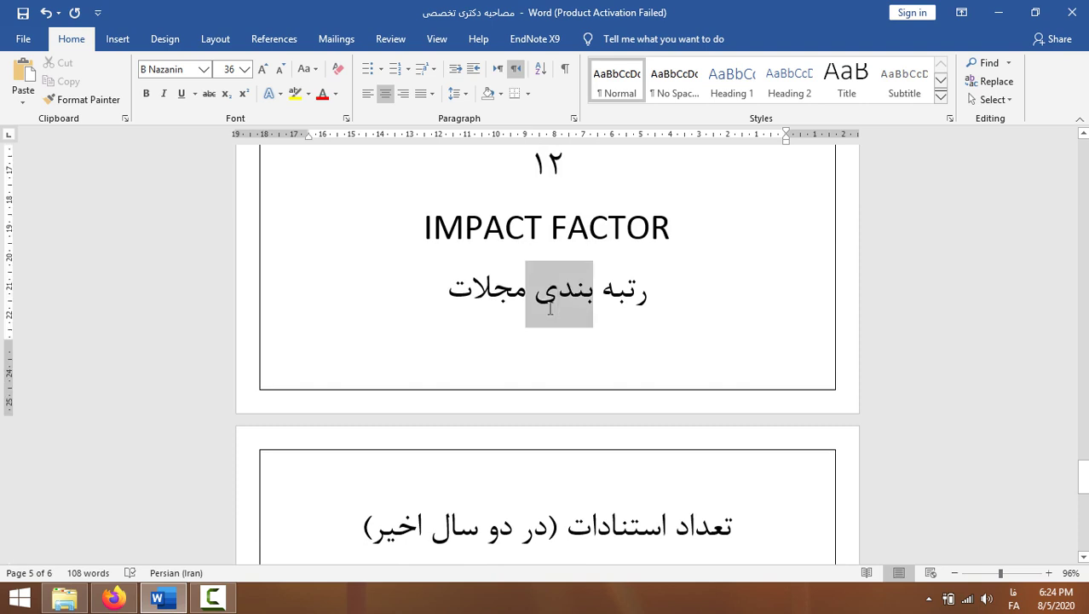
scroll(547, 324, "down", 8)
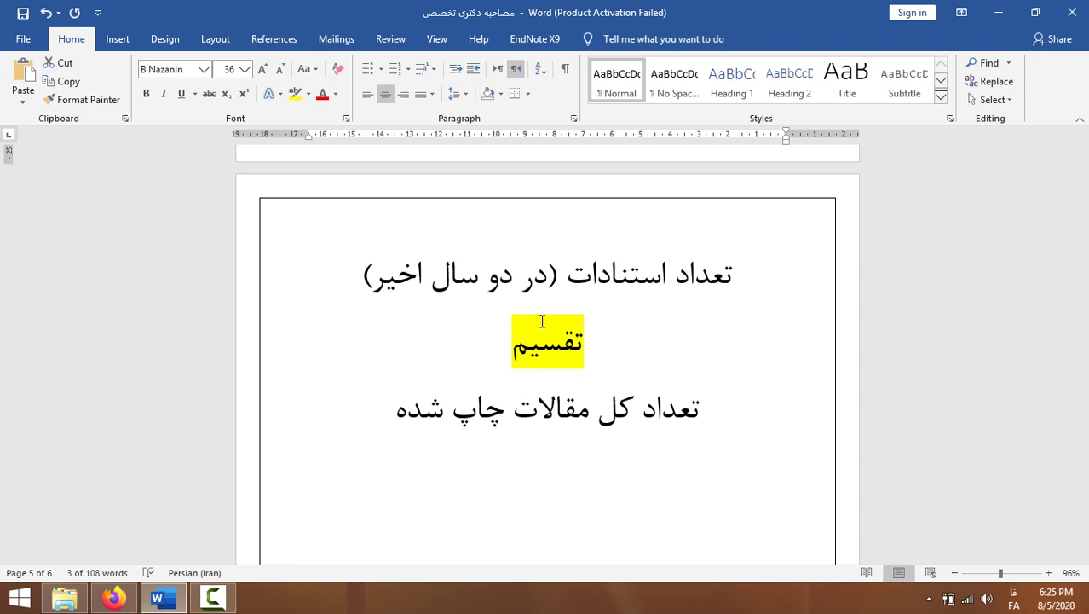
scroll(564, 462, "down", 1)
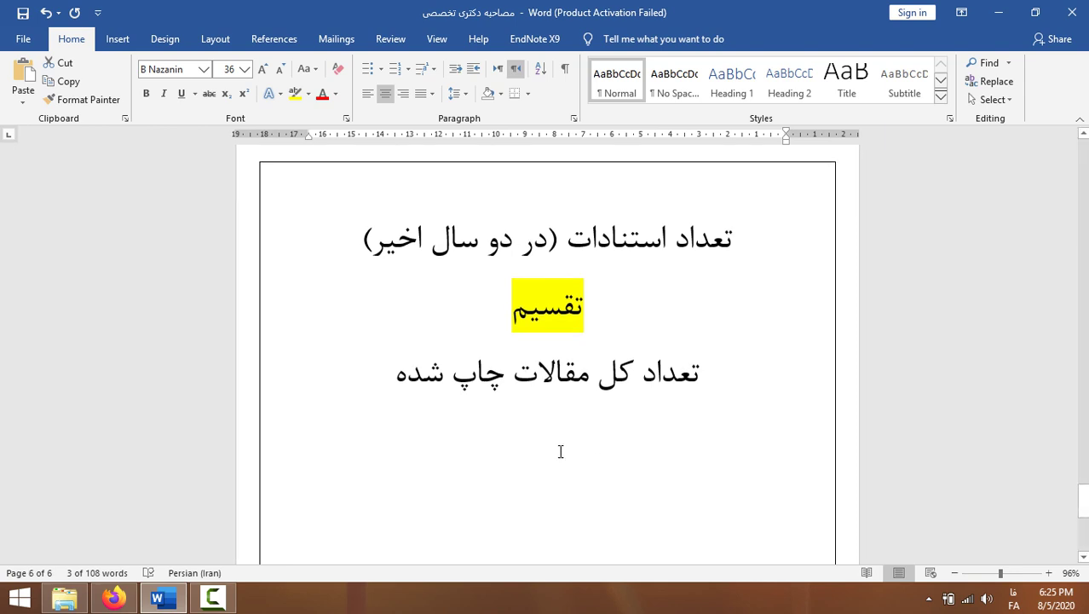
Review the impact factor formula and place the cursor at the end of the line "تعداد کل مقالات چاپ شده".
left_click(561, 450)
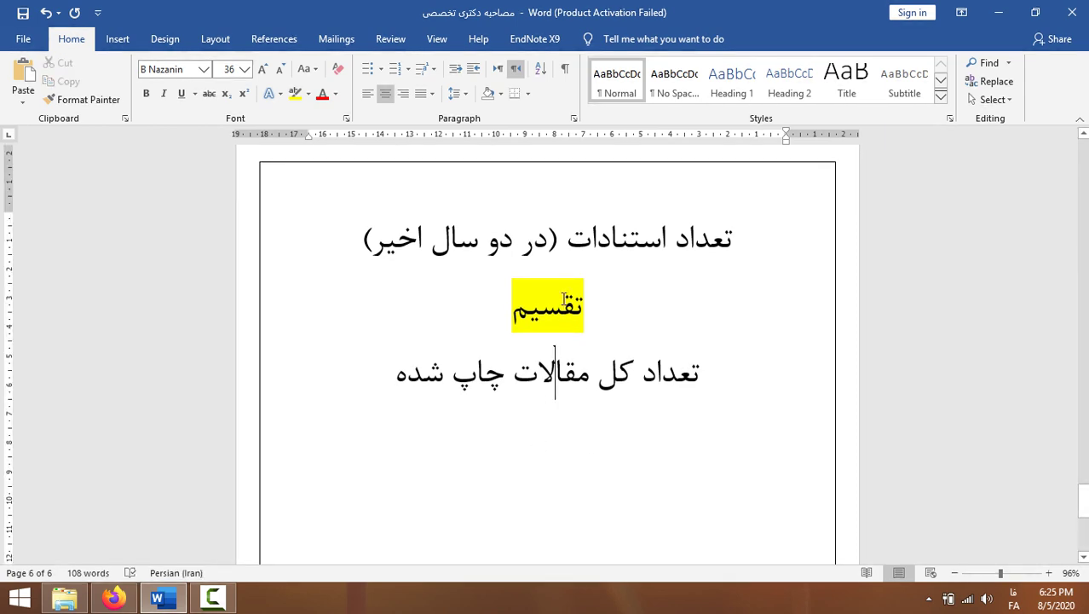
scroll(562, 321, "up", 4)
scroll(561, 320, "down", 5)
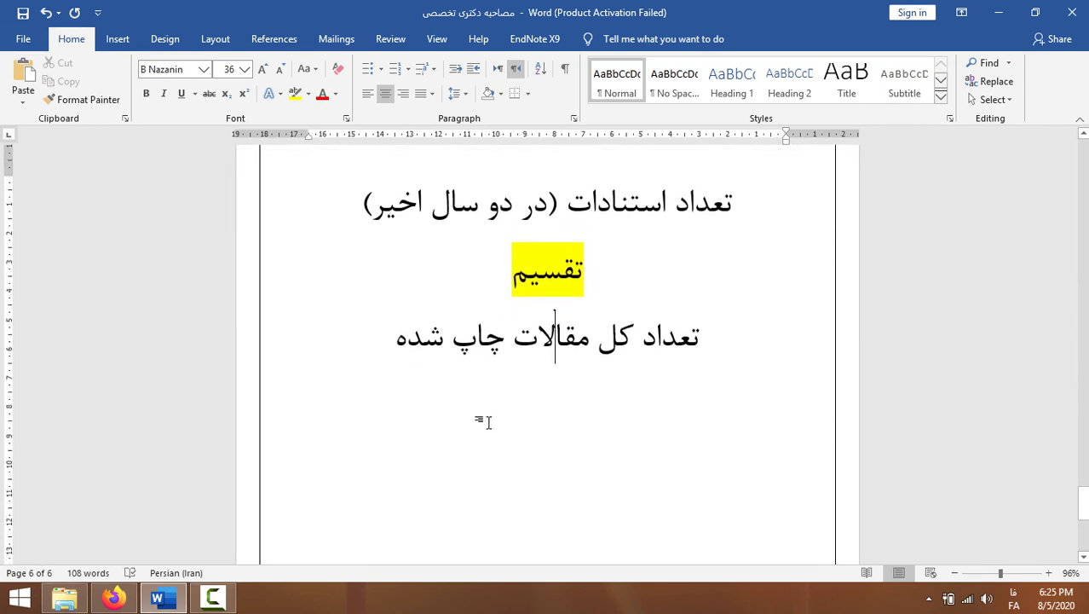
left_click(390, 345)
key("alt+shift")
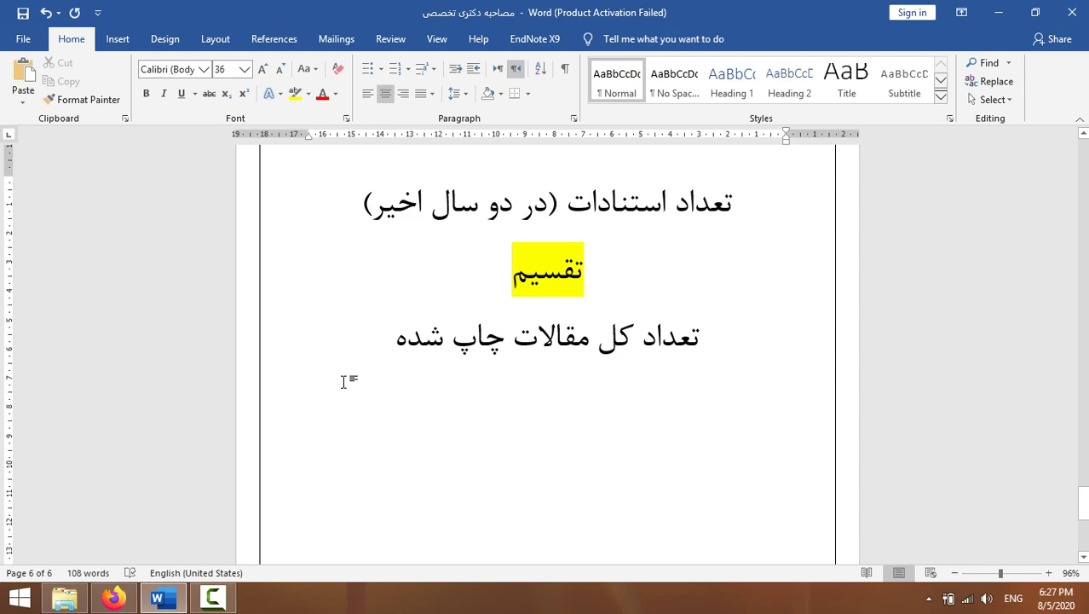
Switch to Firefox and look over the InCites Journal Citation Reports sign-in page down to its footer.
left_click(114, 598)
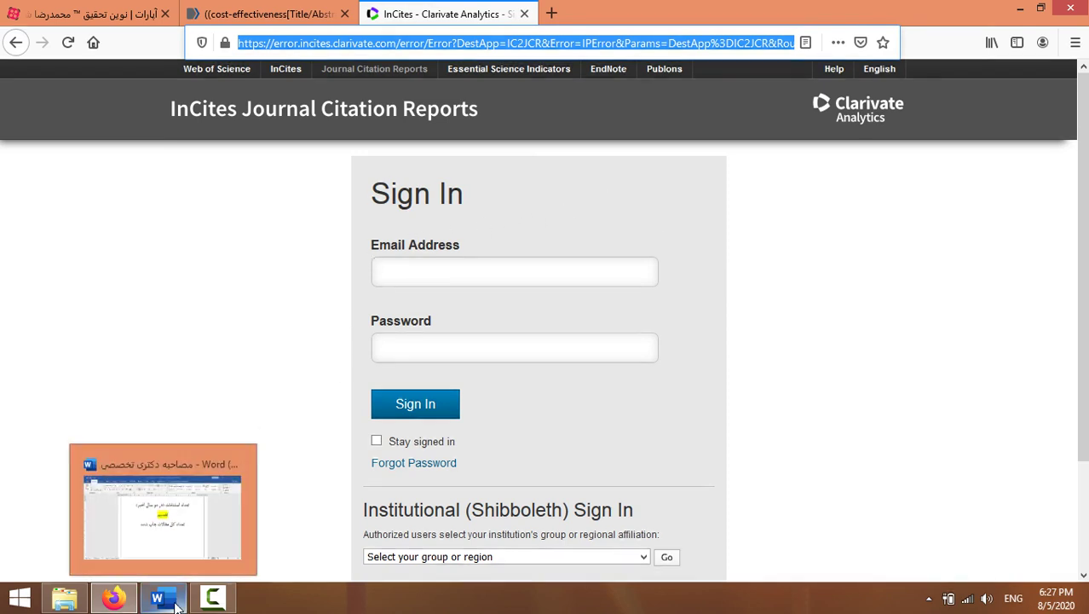
scroll(628, 280, "down", 1)
scroll(619, 280, "up", 1)
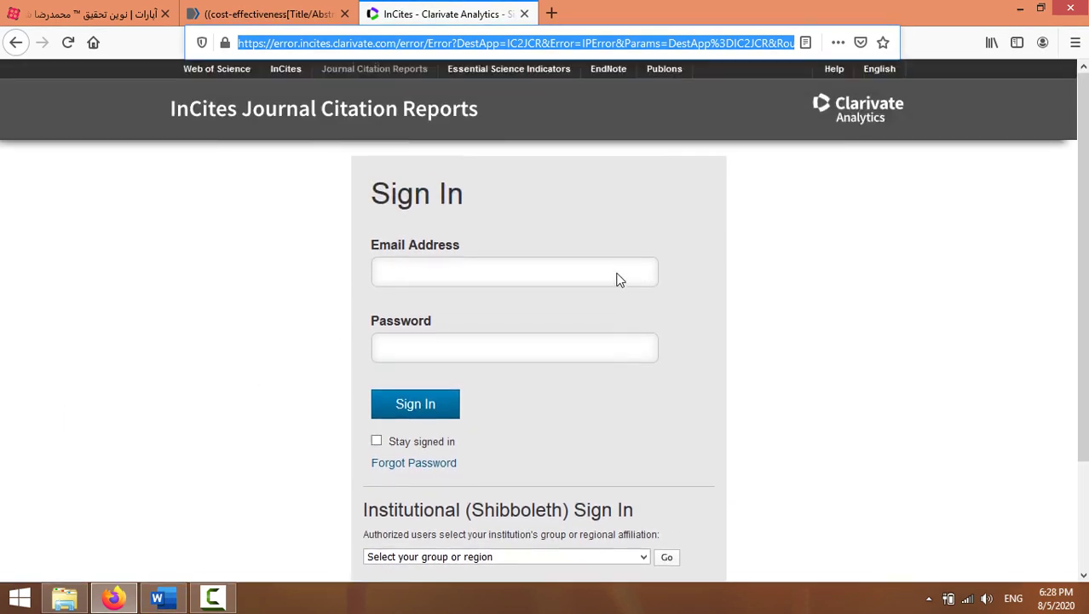
scroll(618, 272, "down", 3)
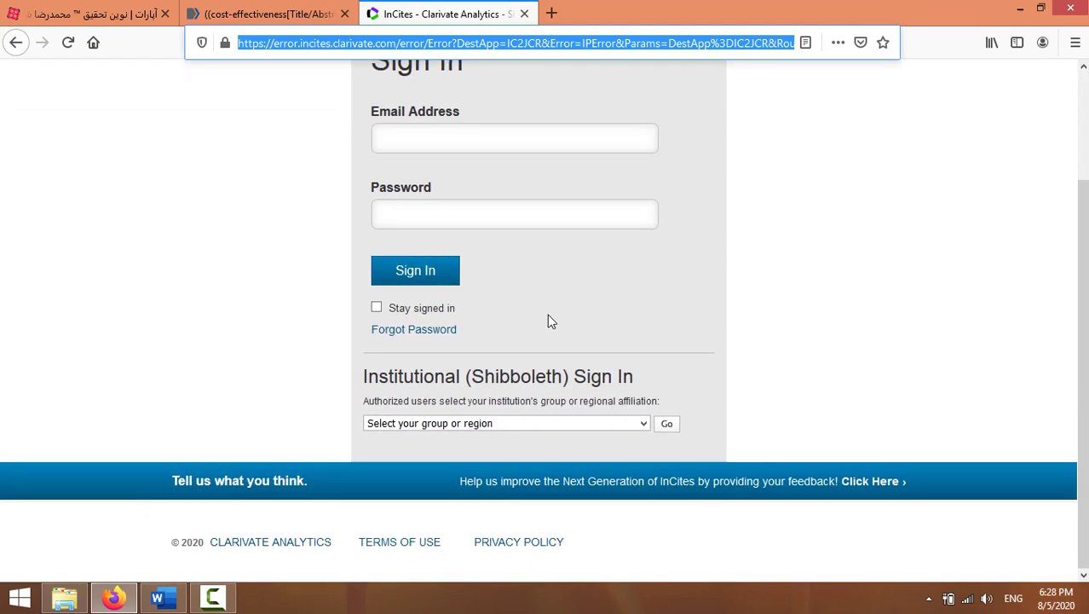
Switch back to Word and add an empty line below "تعداد کل مقالات چاپ شده", with Persian as the input language.
left_click(162, 597)
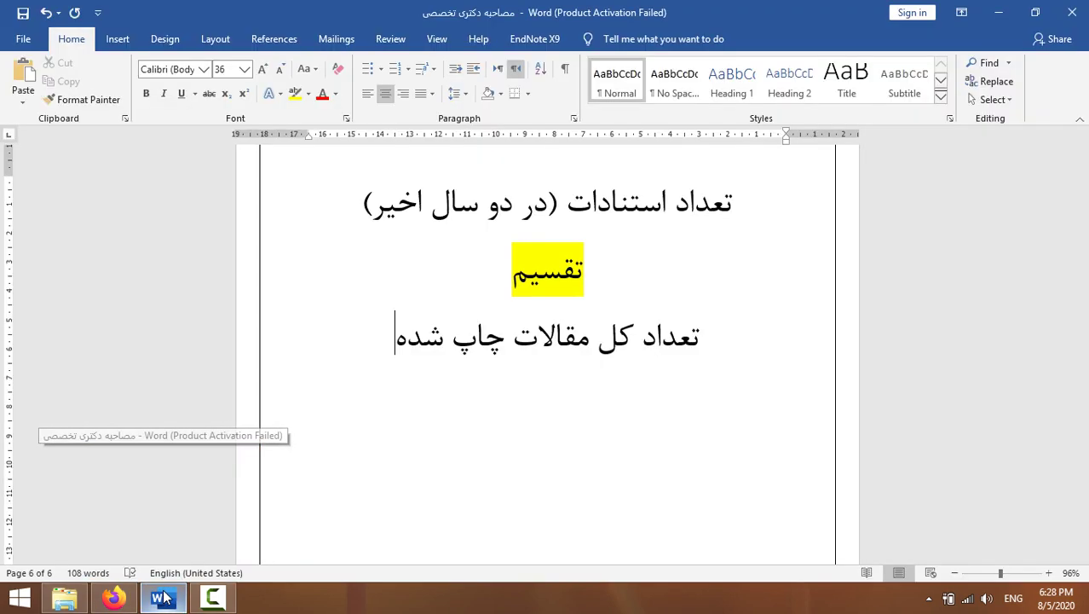
key("Return")
key("alt+shift")
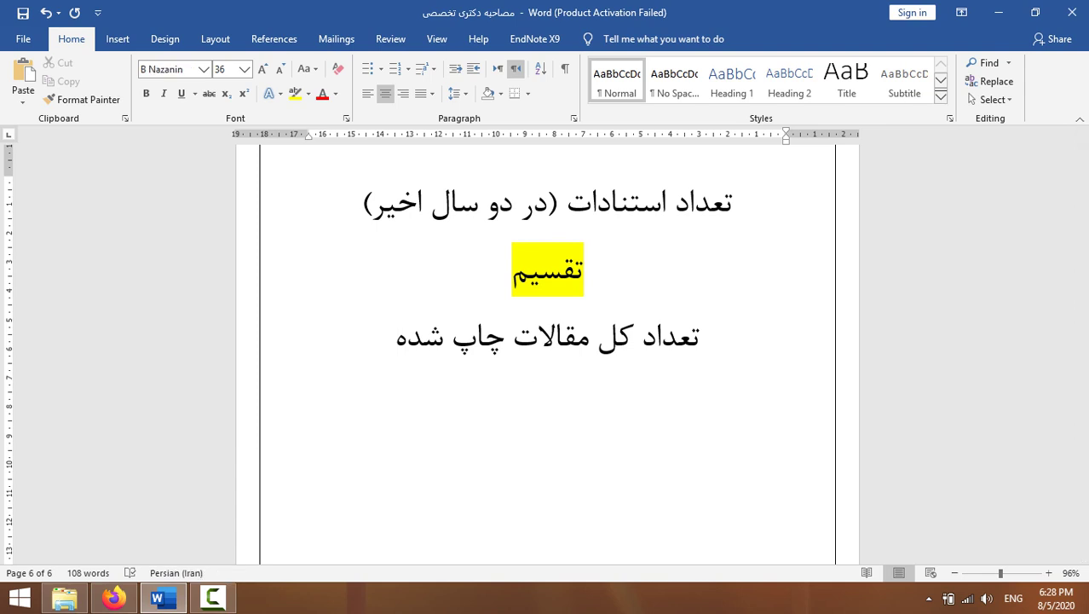
Go back to the researcher-ranking notes on page 5 and select the line "H-INDEX".
scroll(518, 455, "up", 10)
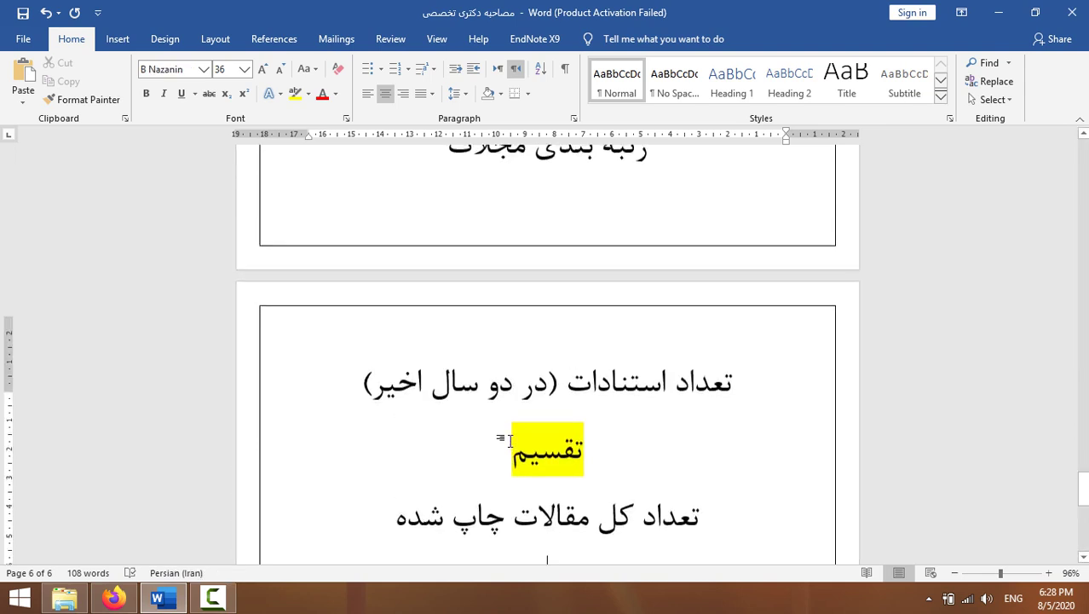
scroll(498, 447, "up", 2)
triple_click(588, 394)
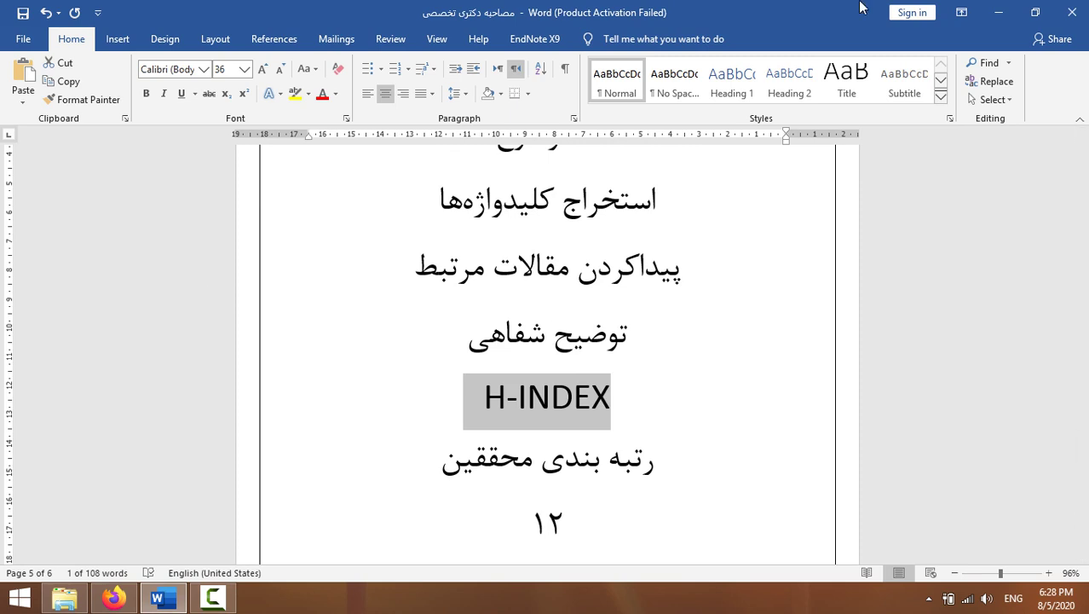
Switch to Firefox and open the PubMed result "Cost-Effectiveness Analysis of Breast Cancer Screening in Rural Iran" to view its author list.
left_click(113, 597)
left_click(256, 14)
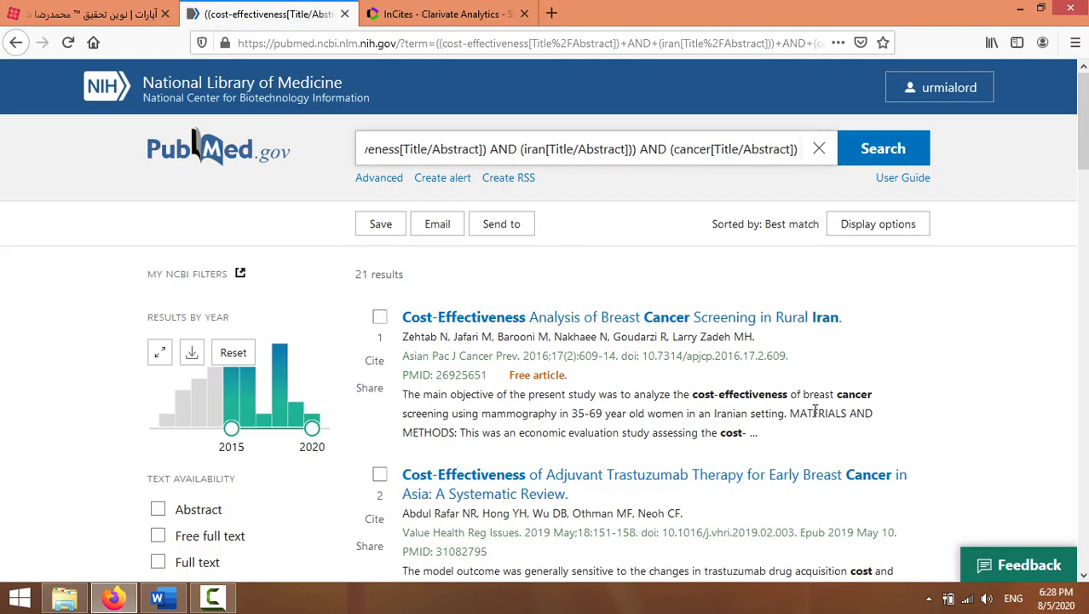
left_click(575, 321)
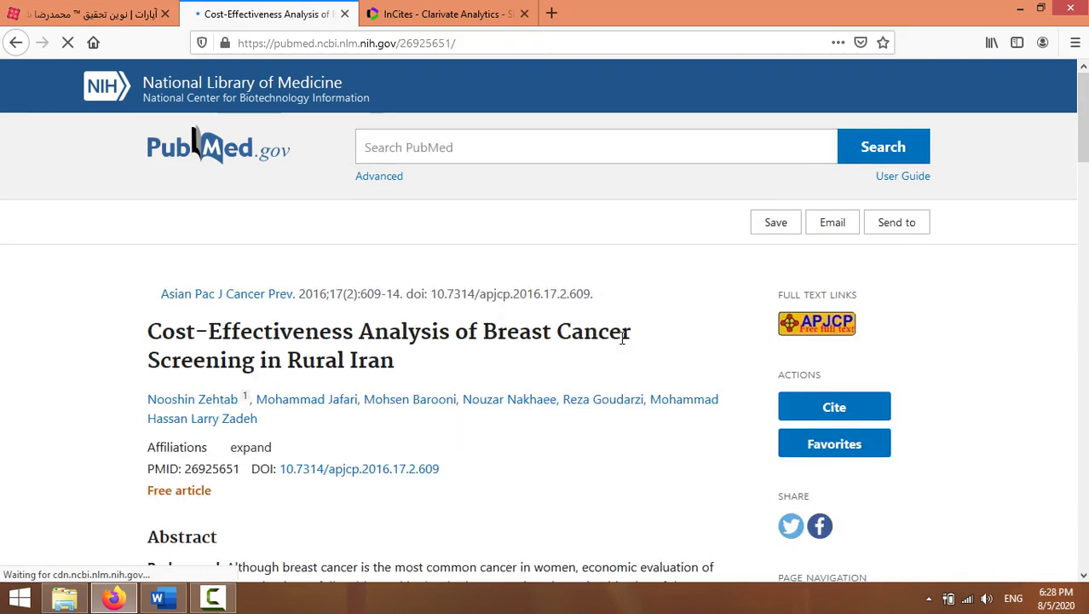
scroll(559, 406, "down", 2)
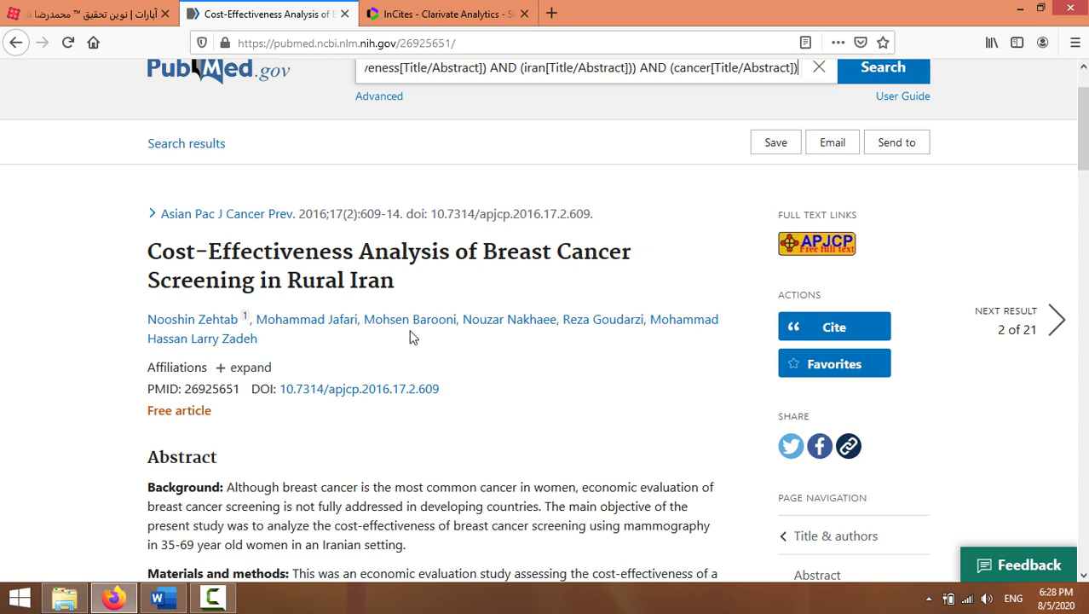
left_click(365, 329)
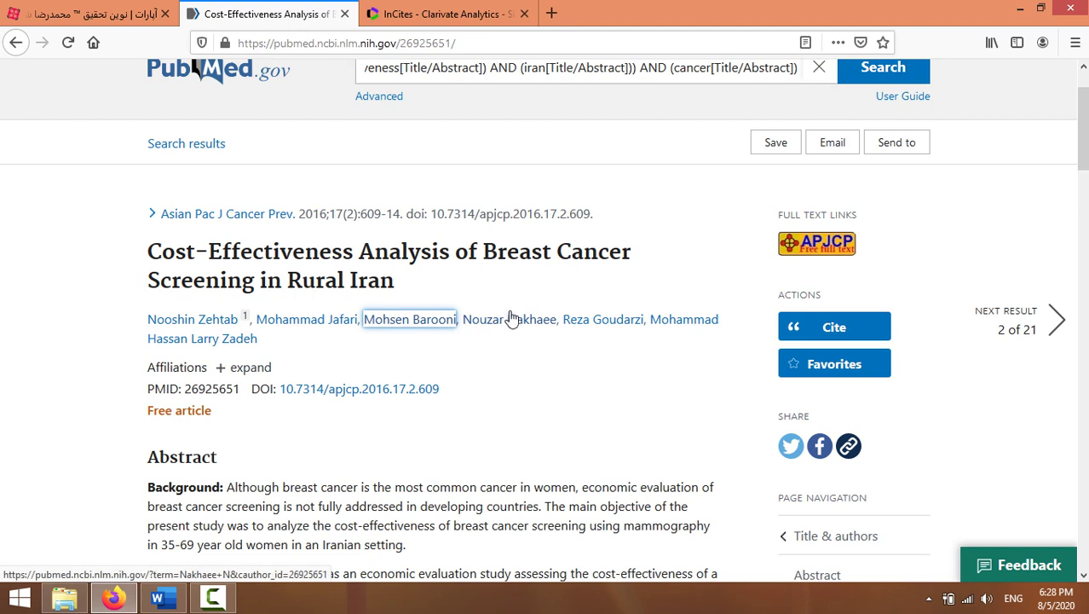
Search Google for "scopus" in a new browser tab, then open and look through the Scopus Preview home page.
left_click(551, 13)
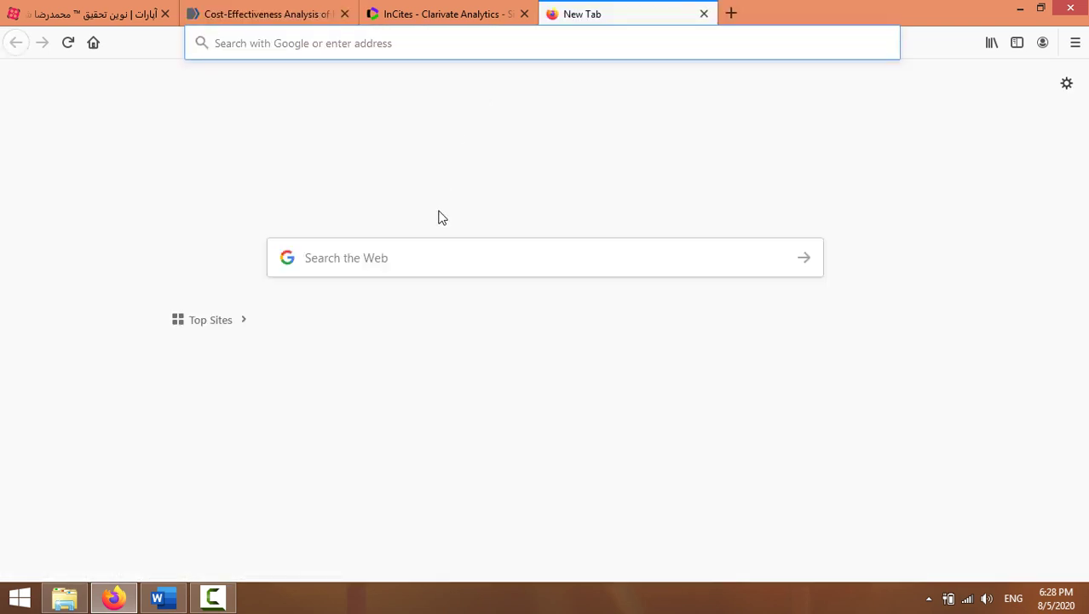
left_click(433, 259)
type("SC")
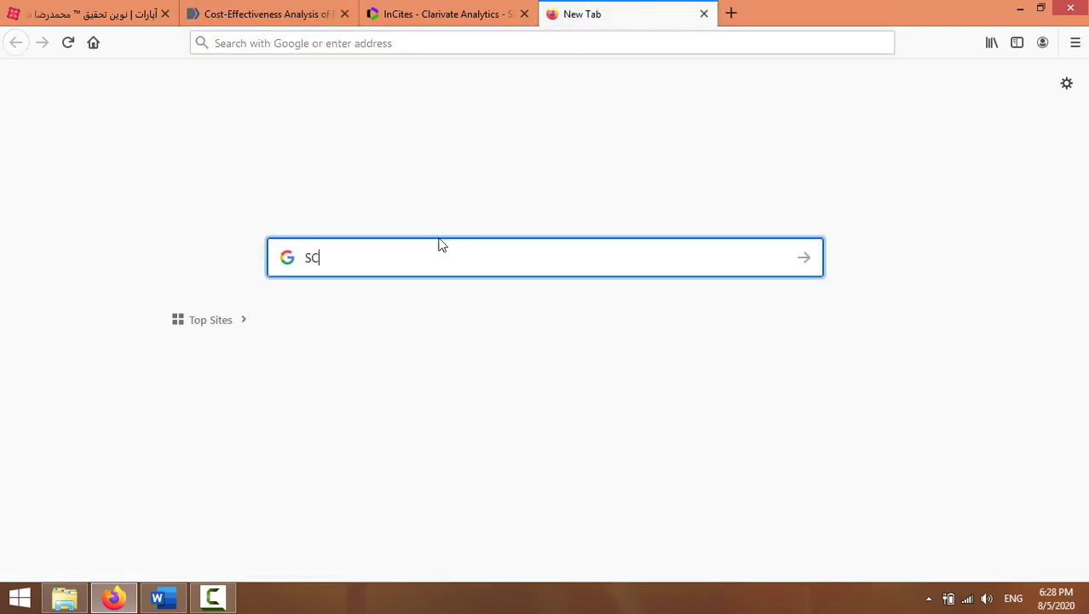
key("Down")
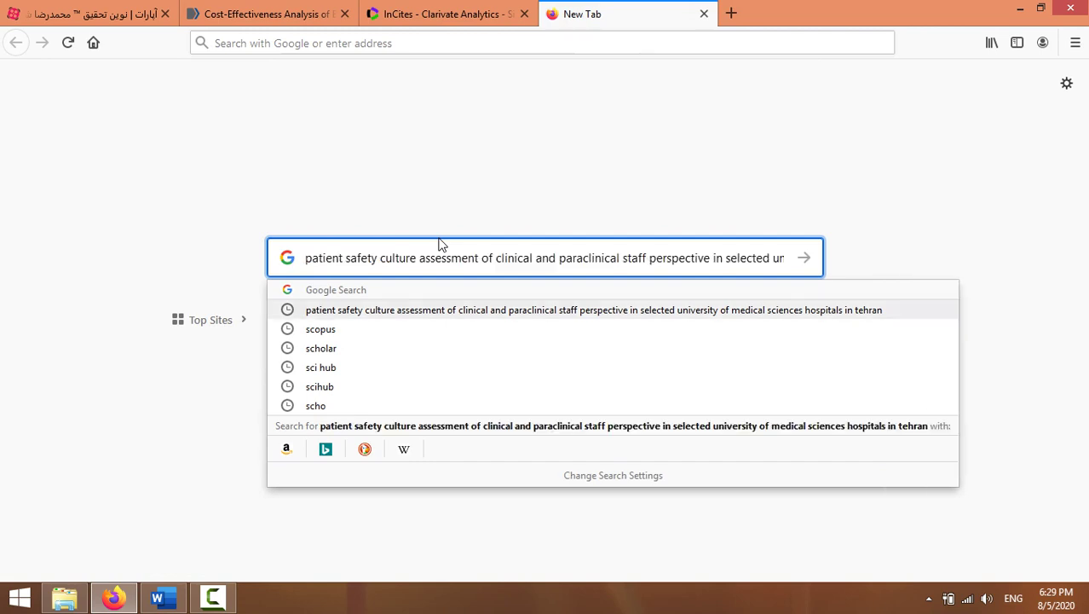
key("Down")
key("Return")
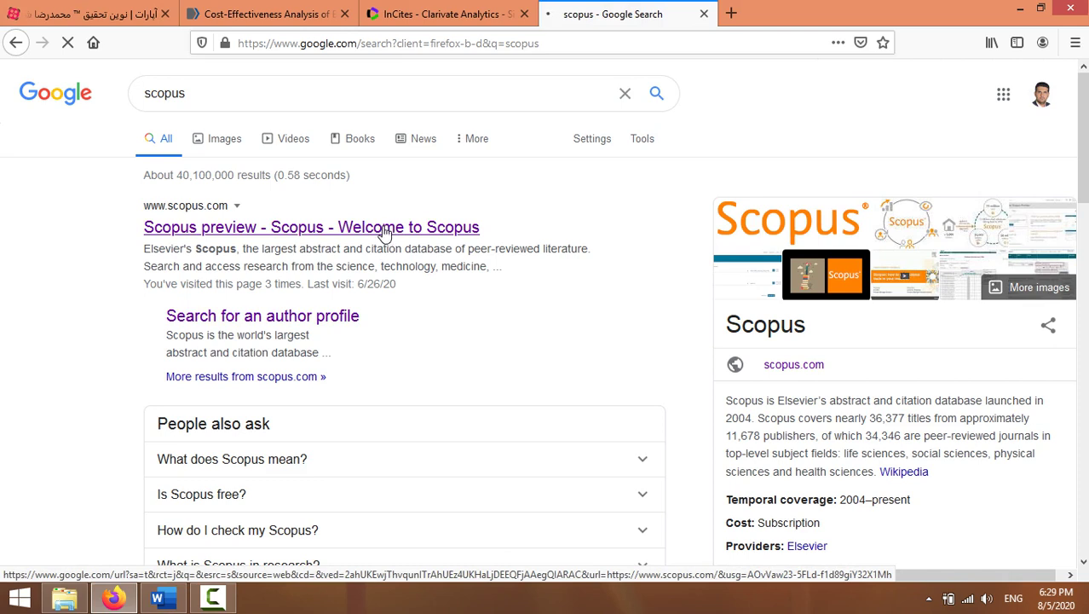
left_click(385, 233)
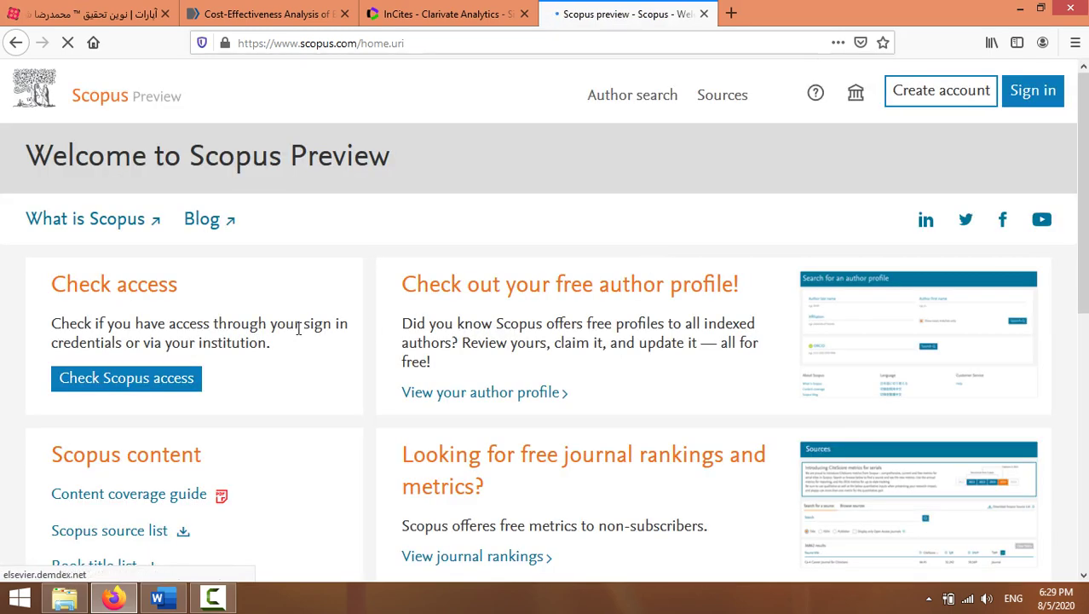
scroll(204, 389, "down", 5)
scroll(204, 389, "up", 5)
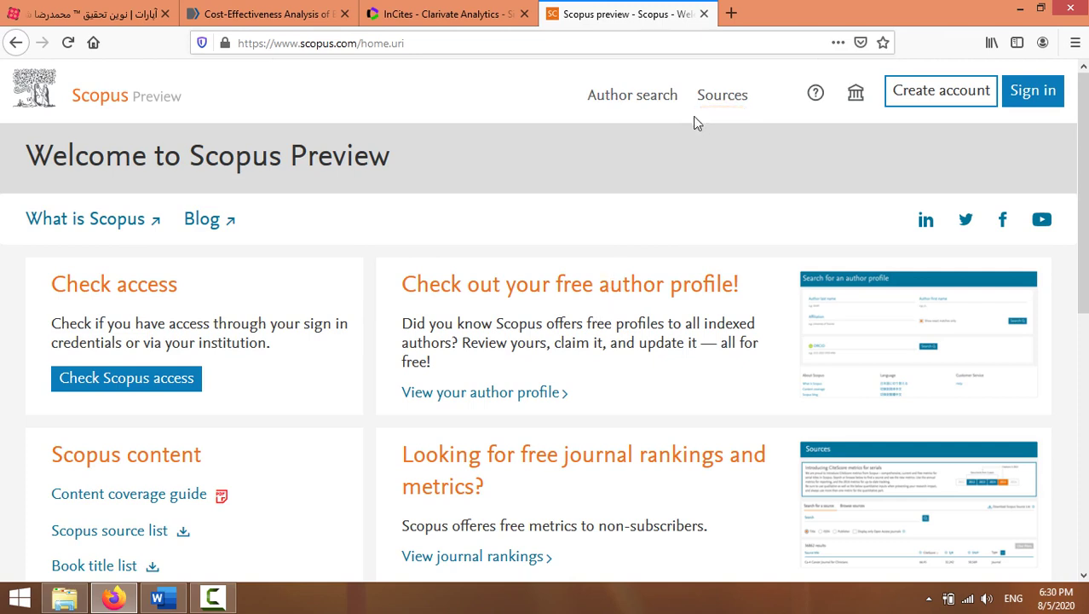
Search Google for "سامانه منبع یاب" in a new browser tab and open the rsf.research.ac.ir site.
left_click(731, 13)
left_click(452, 263)
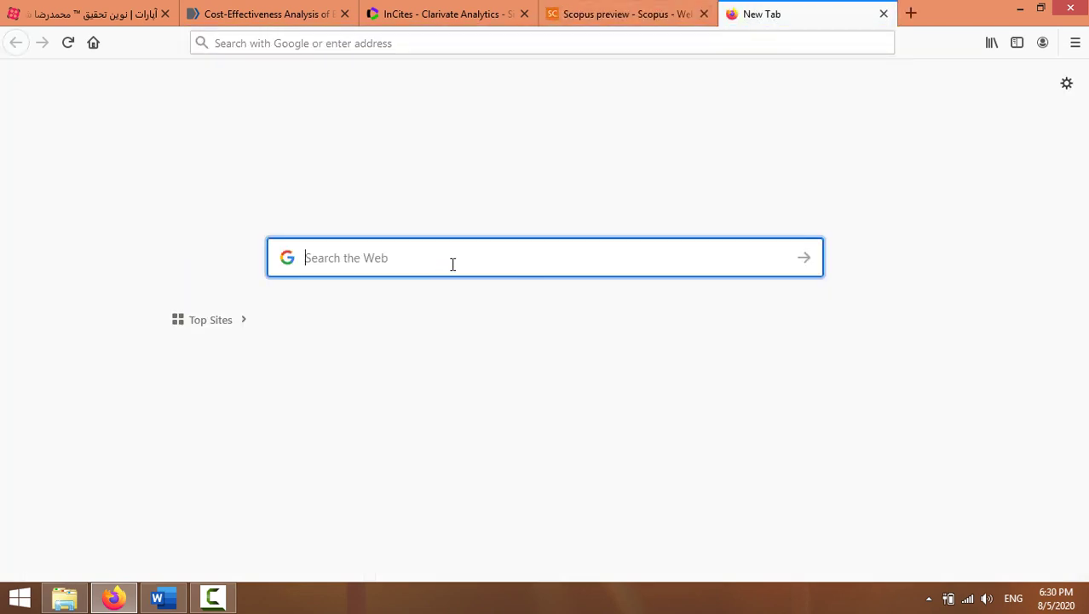
key("alt+shift")
type("سامانه ")
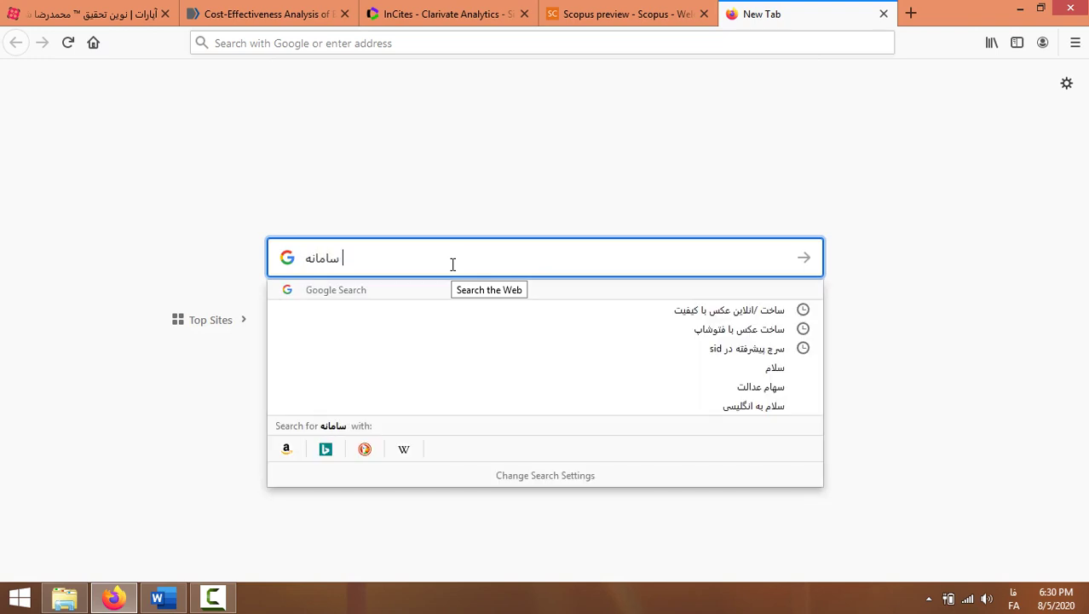
type("منبع یاب")
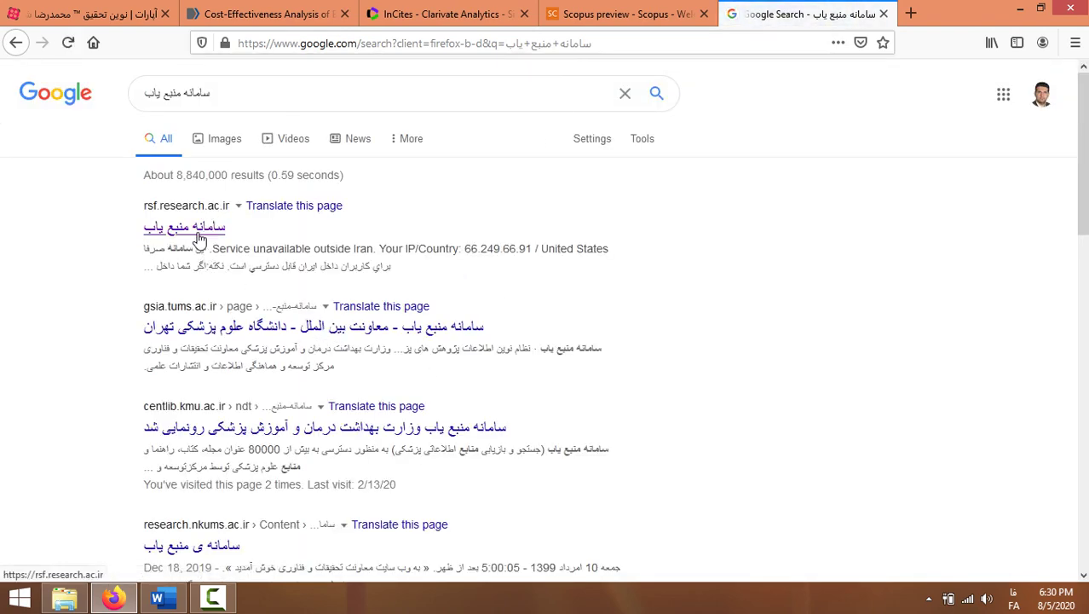
left_click(198, 239)
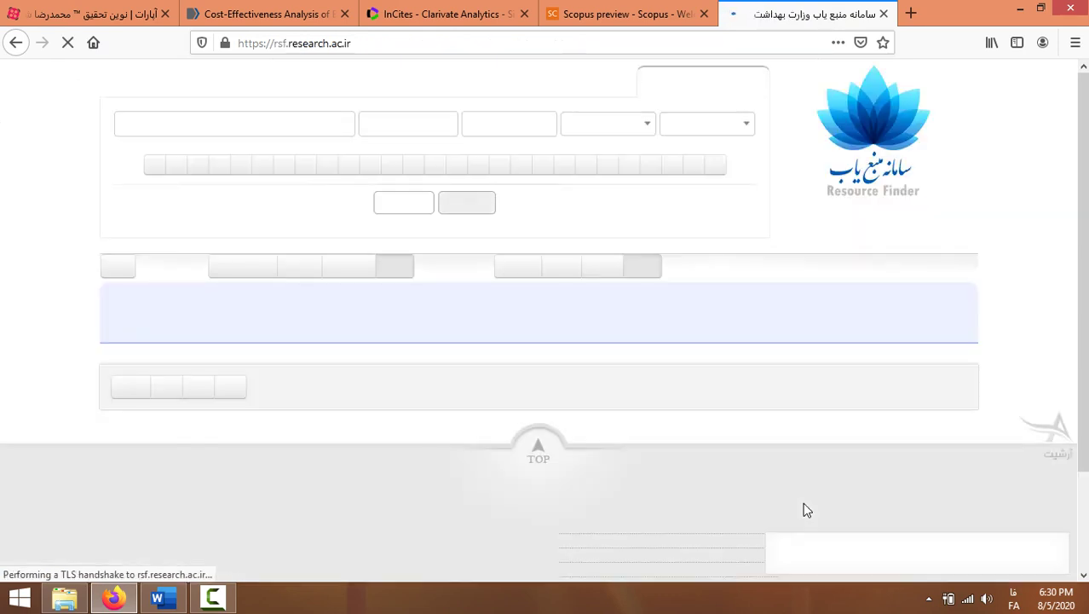
Examine the Resource Finder's journal list, including the CiteScore, quartile and H-Index columns and the quartile details by subject.
mouse_move(771, 461)
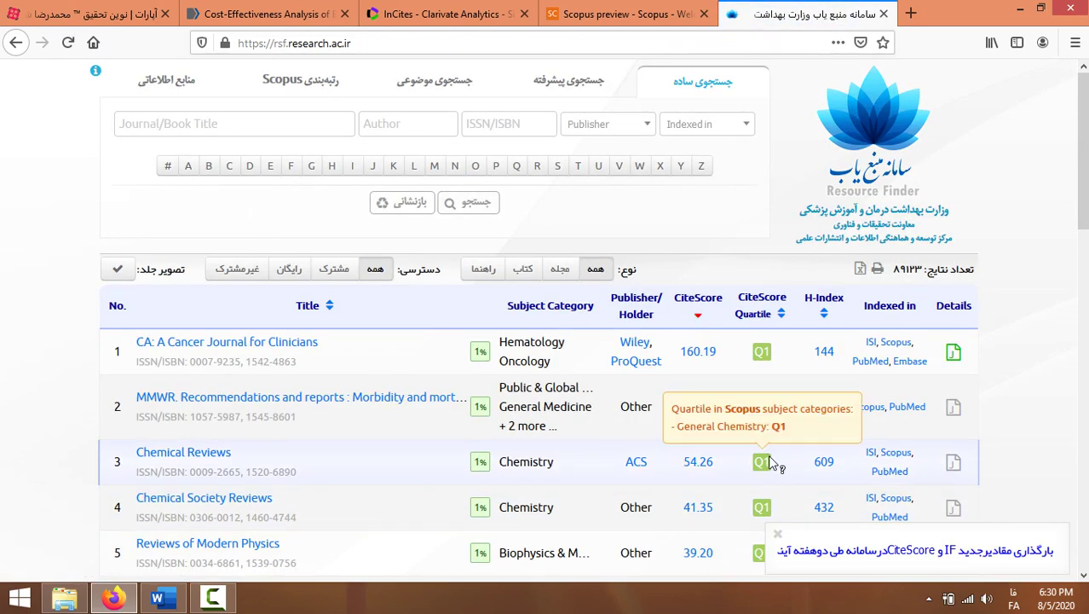
scroll(1023, 366, "down", 2)
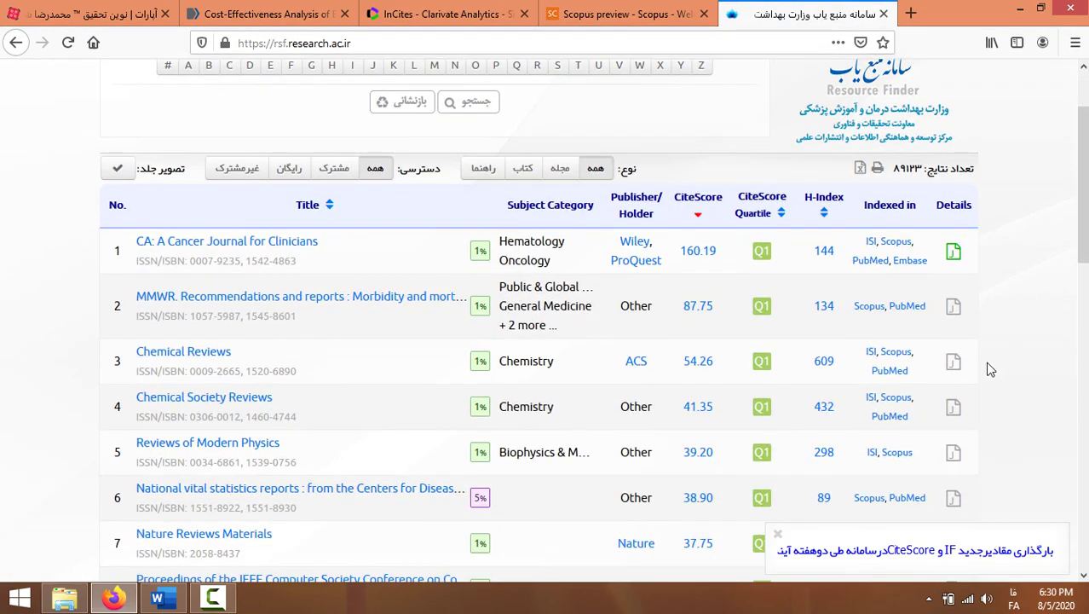
scroll(305, 297, "up", 2)
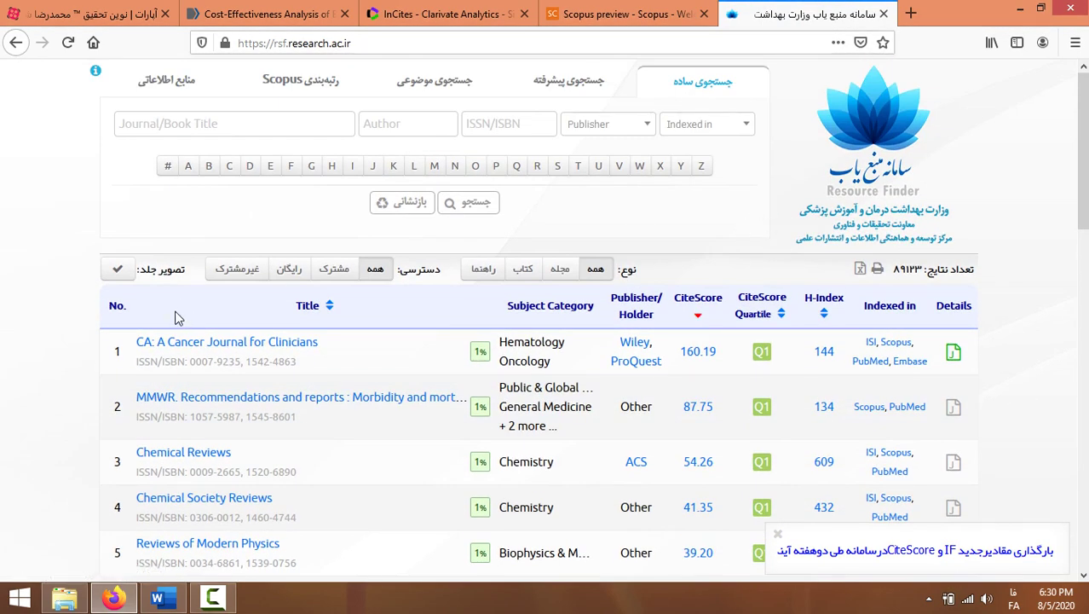
scroll(59, 351, "down", 2)
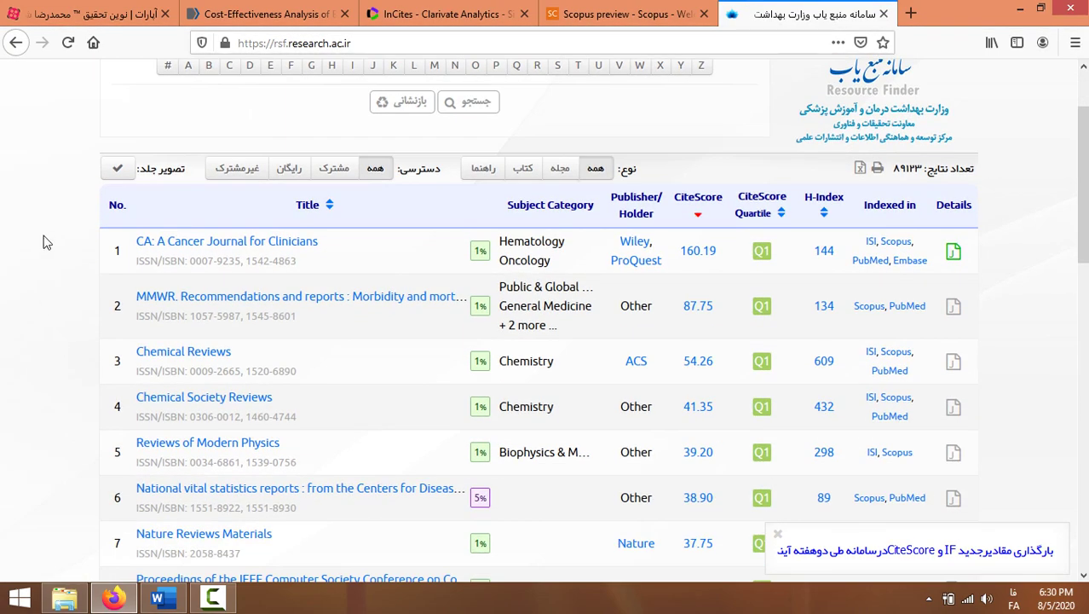
scroll(44, 240, "down", 3)
scroll(44, 243, "up", 3)
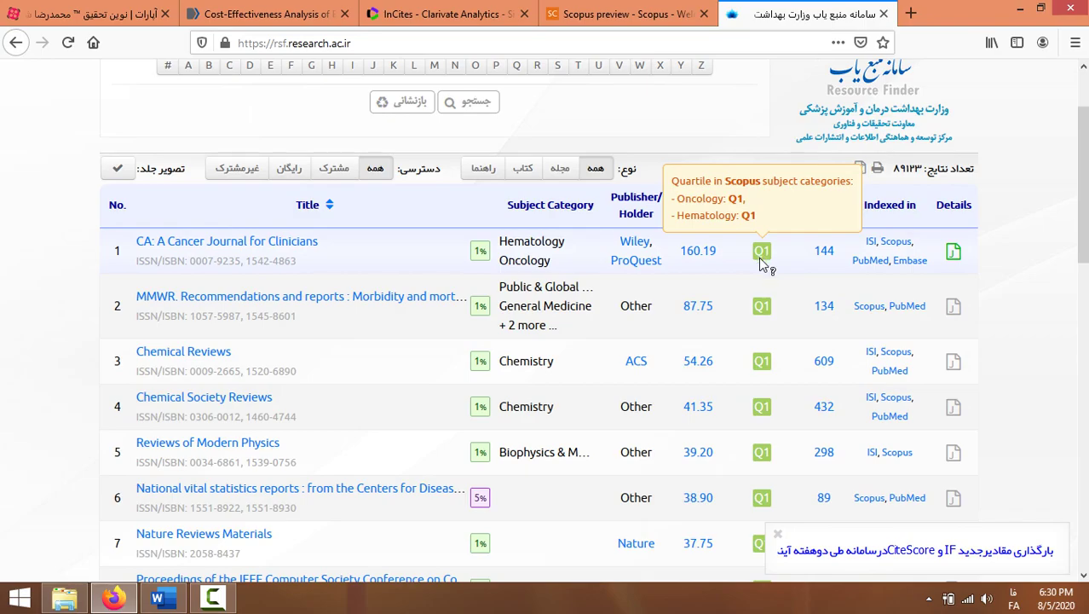
scroll(760, 264, "down", 10)
scroll(754, 272, "up", 15)
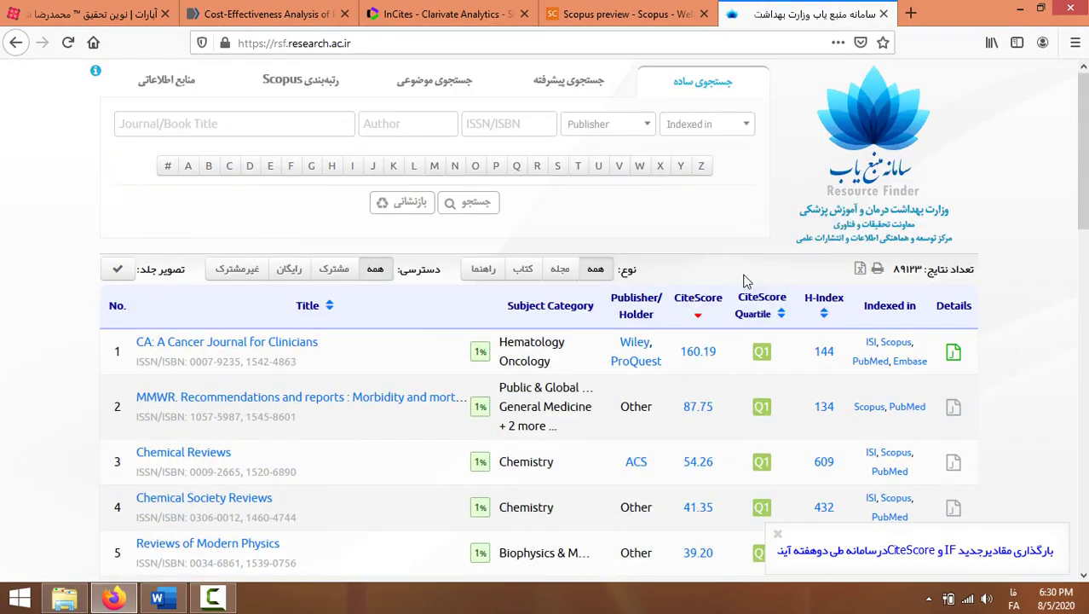
scroll(720, 290, "down", 8)
scroll(712, 303, "down", 5)
scroll(716, 340, "up", 12)
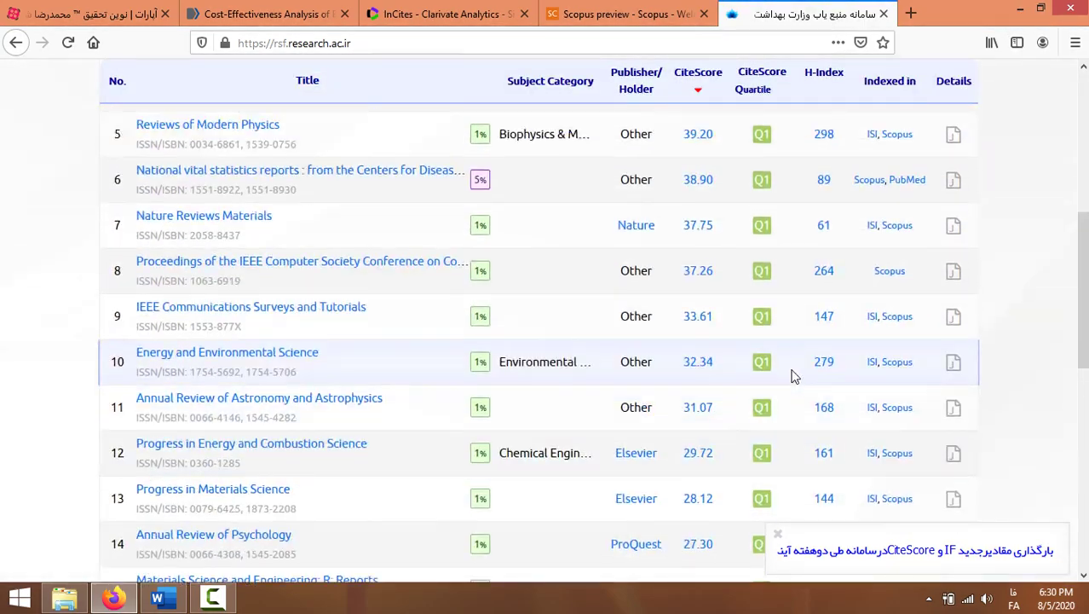
scroll(981, 362, "down", 4)
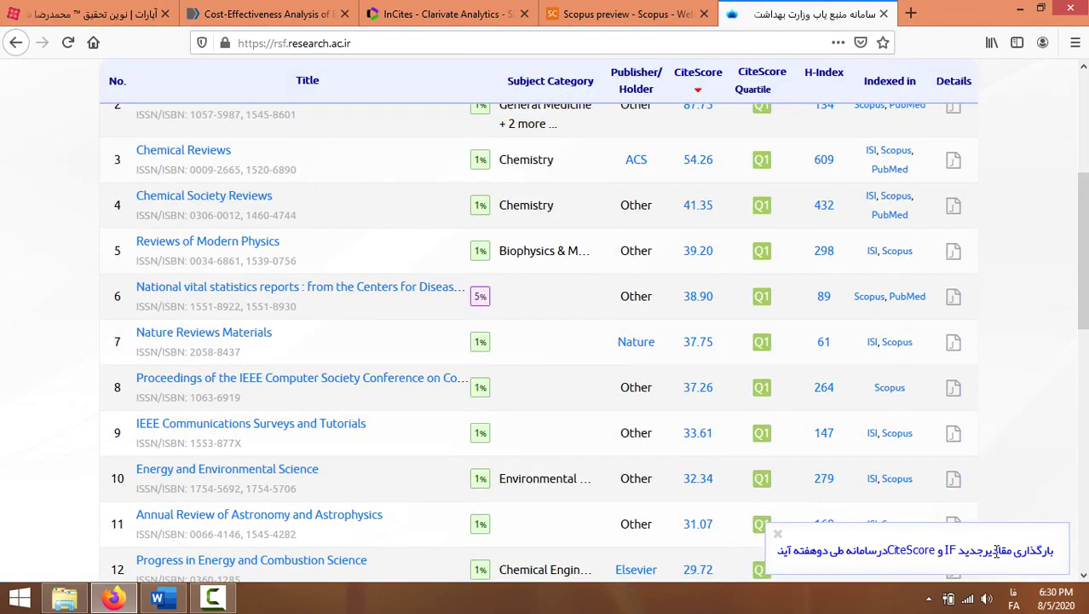
Select the words on new IF values in the site's notice and the "Indexed in" column heading of the journal list.
left_click_drag(1026, 549, 942, 558)
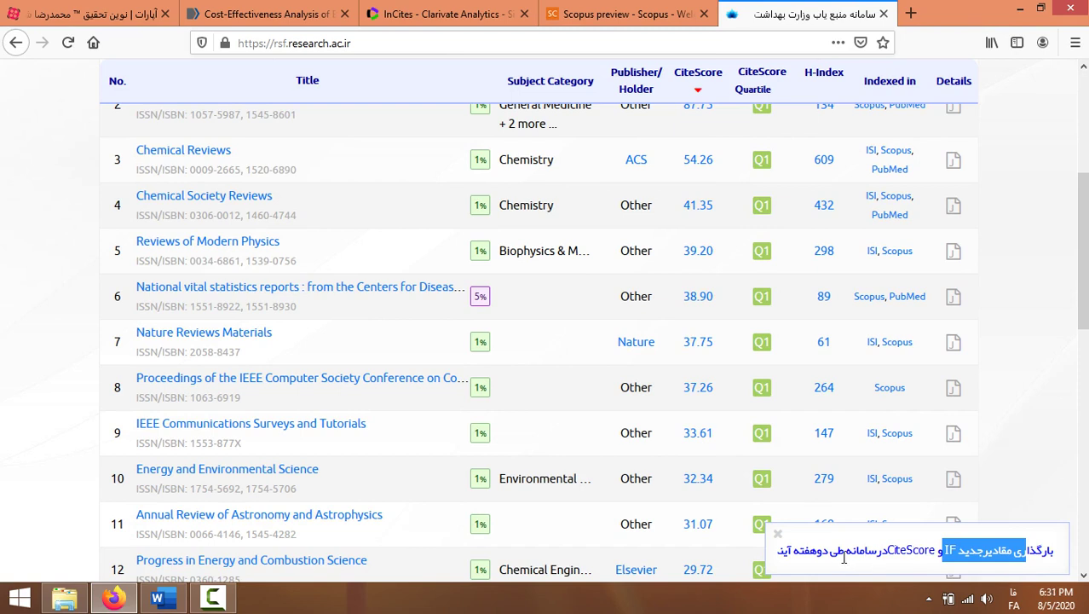
scroll(747, 510, "up", 6)
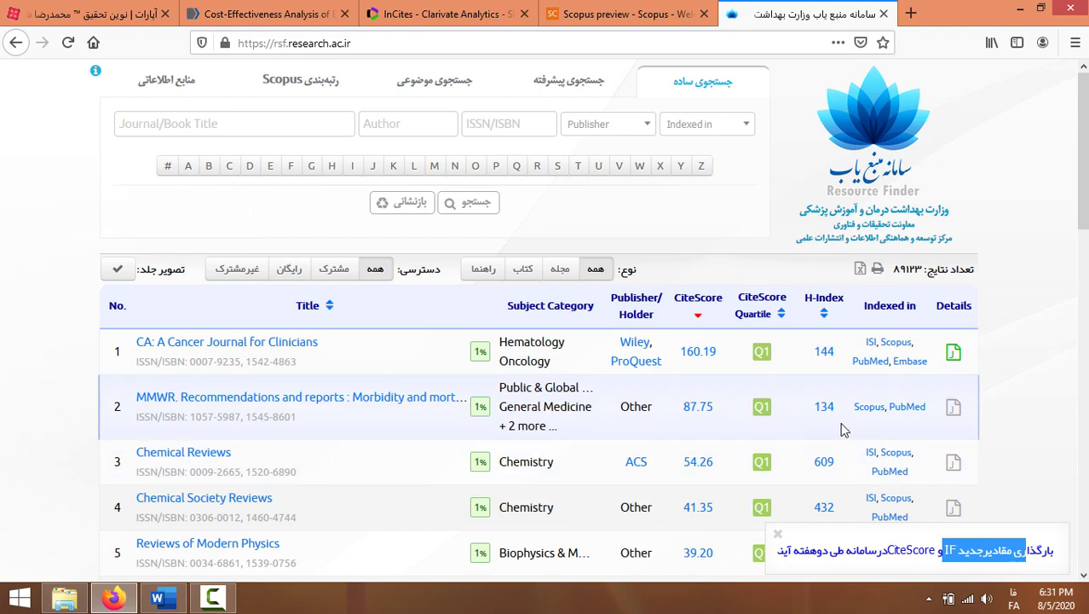
triple_click(875, 307)
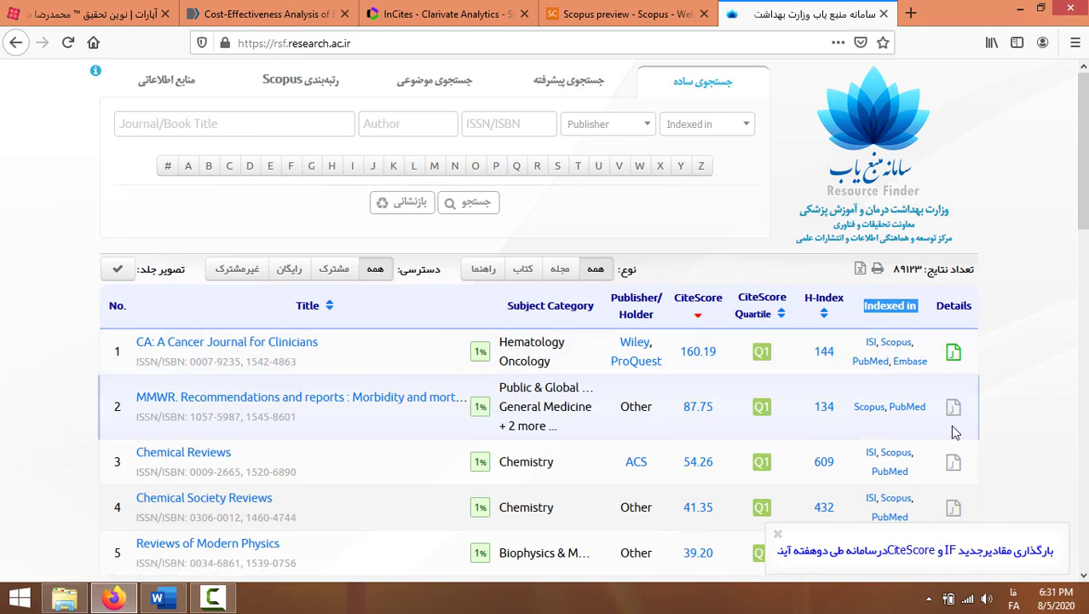
Search the Resource Finder's journal list for the title word CANCER.
scroll(980, 392, "down", 3)
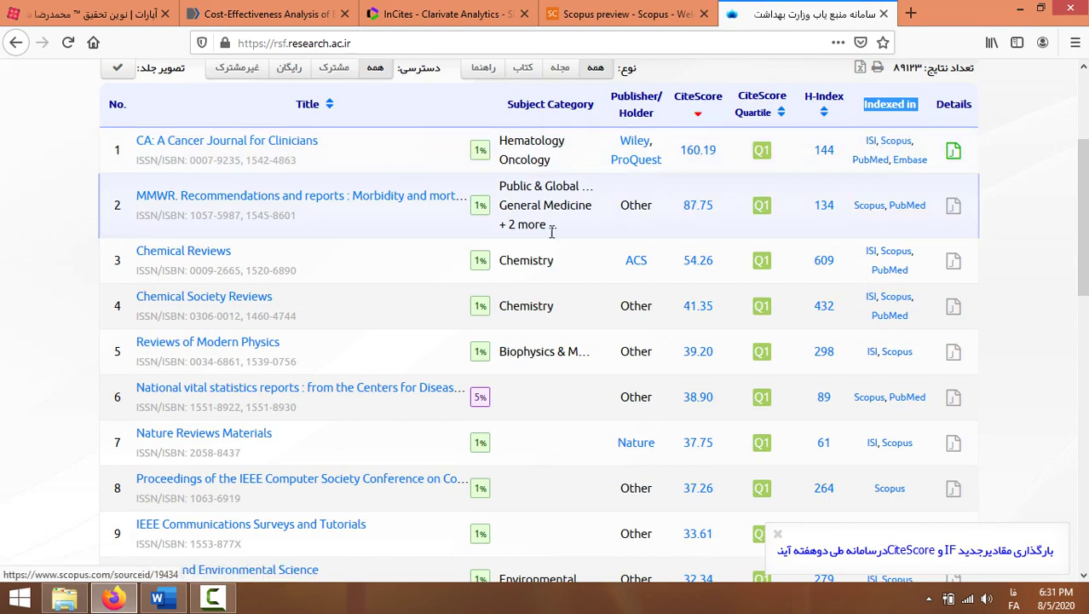
scroll(847, 319, "up", 2)
scroll(846, 319, "up", 1)
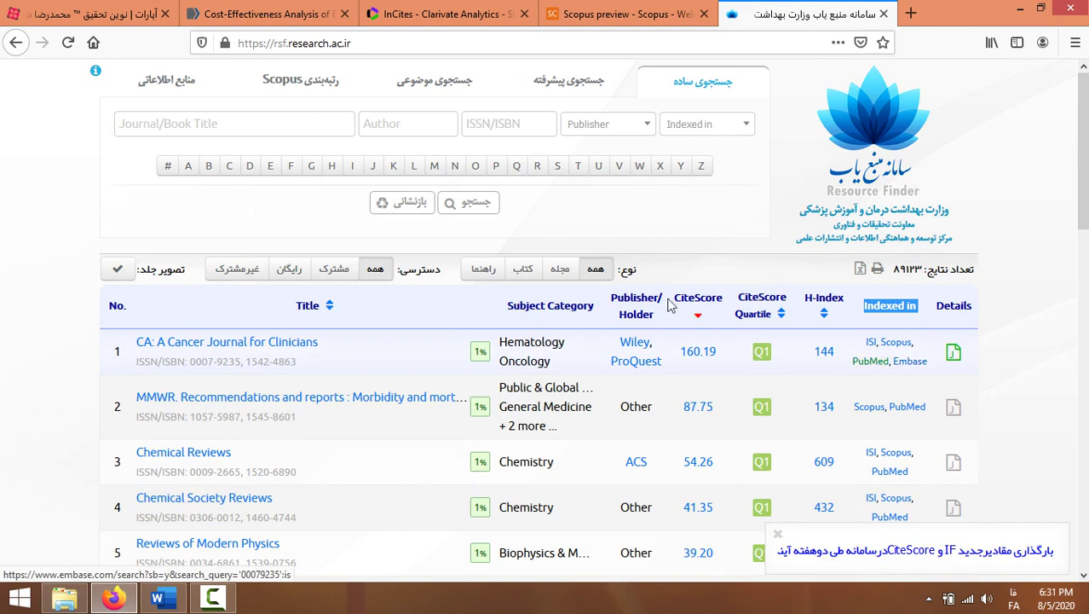
left_click(257, 126)
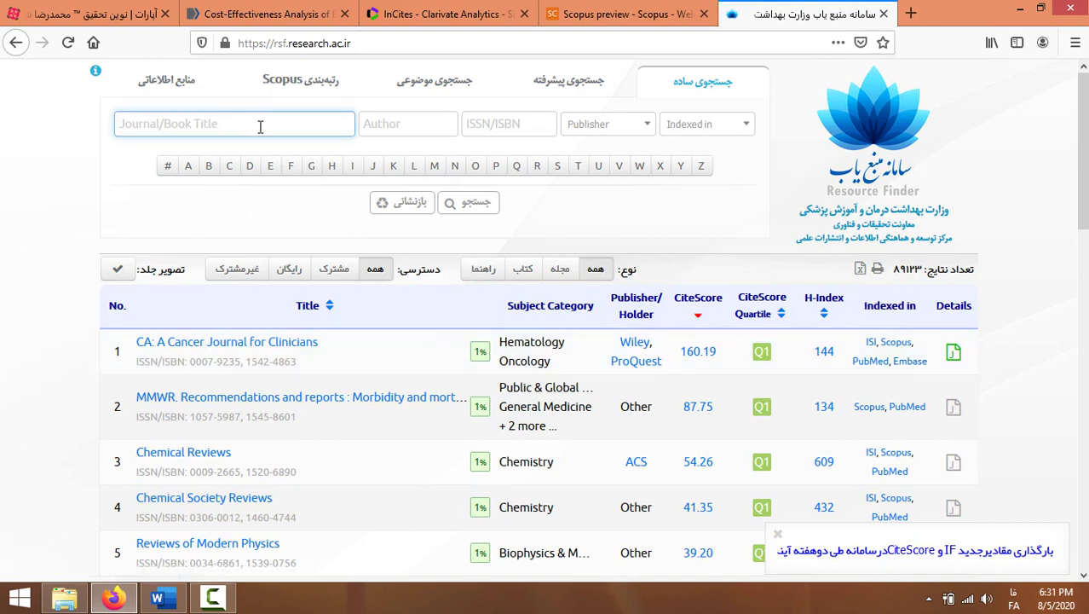
key("alt+shift")
type("CANCER")
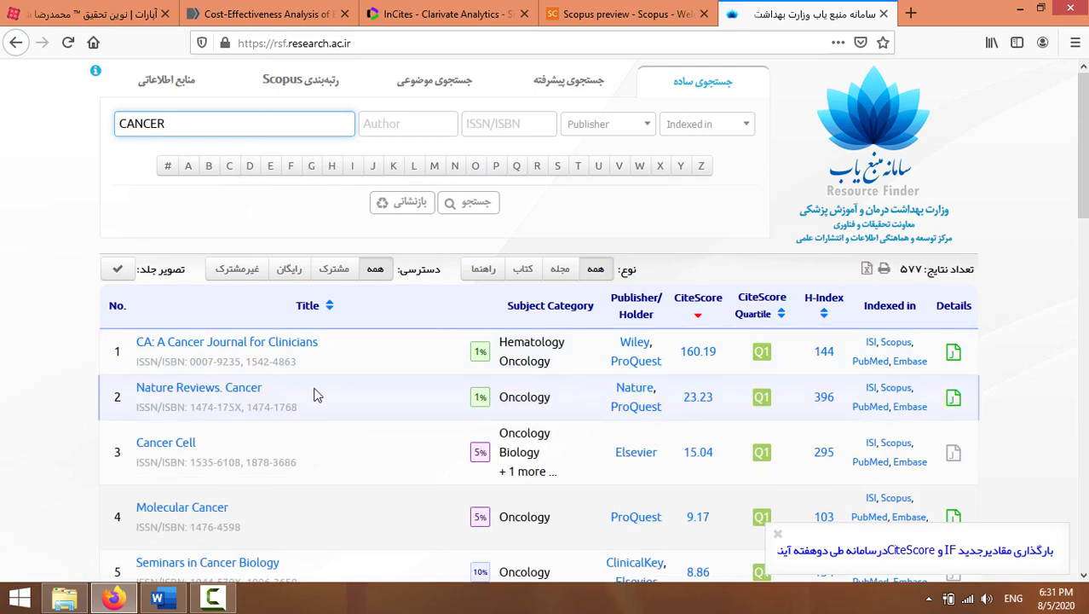
Look through the first page of the CANCER results down to the page numbers.
scroll(314, 388, "down", 10)
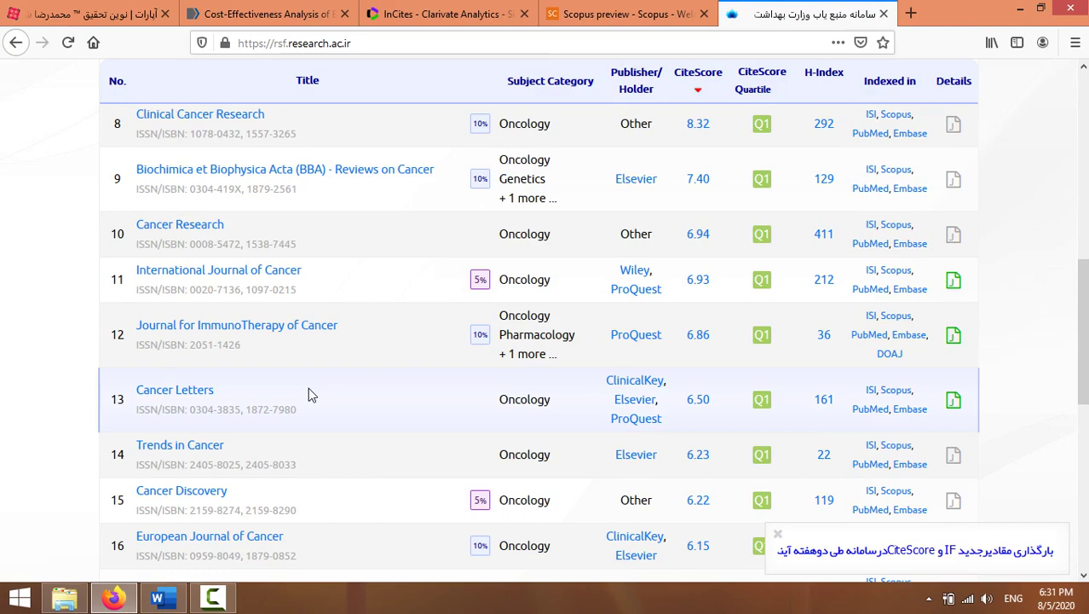
scroll(308, 386, "down", 5)
scroll(305, 392, "up", 12)
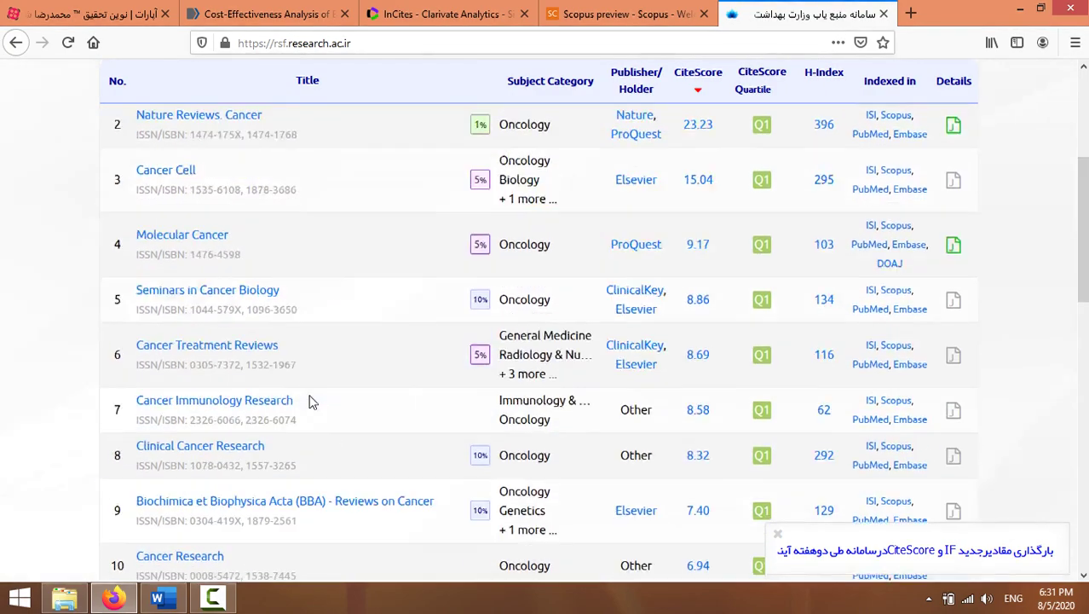
scroll(311, 402, "down", 10)
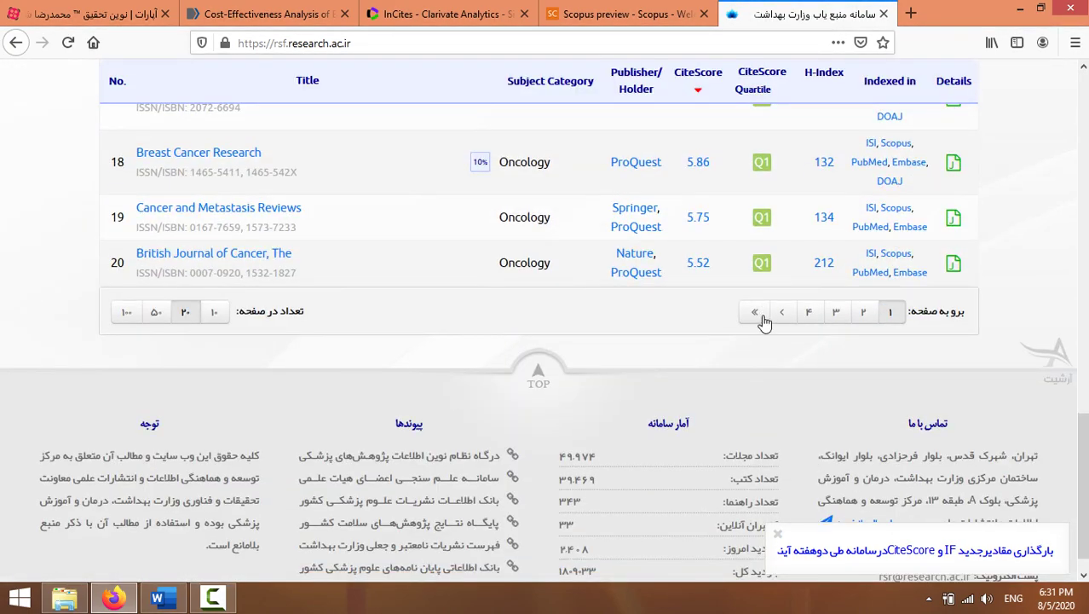
Look through the last page of the CANCER results and open the Turkish Journal of Cancer's website from it.
left_click(753, 312)
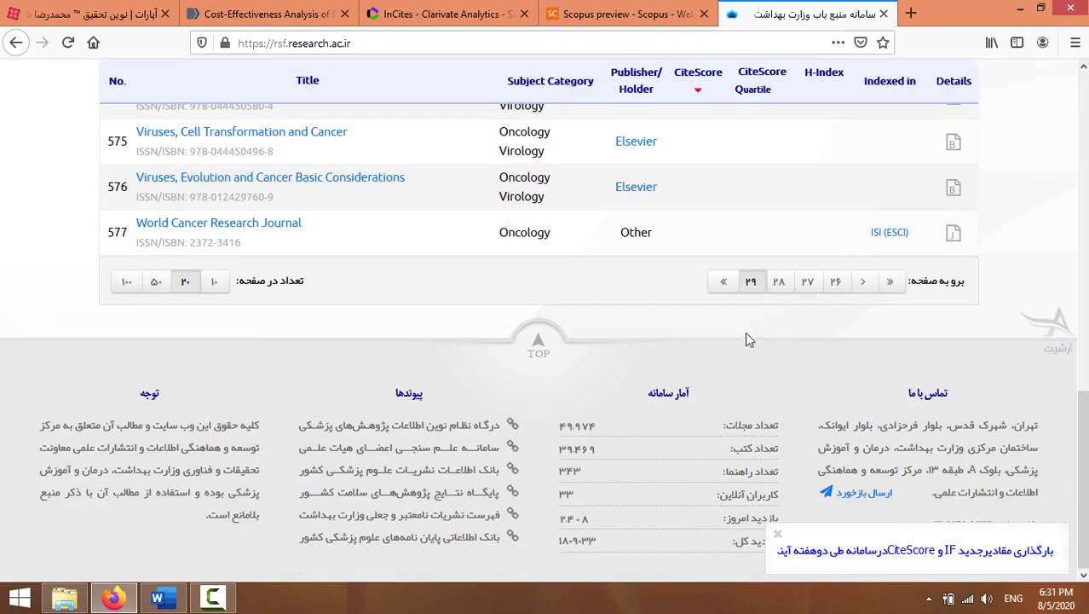
scroll(746, 358, "up", 4)
scroll(740, 373, "up", 10)
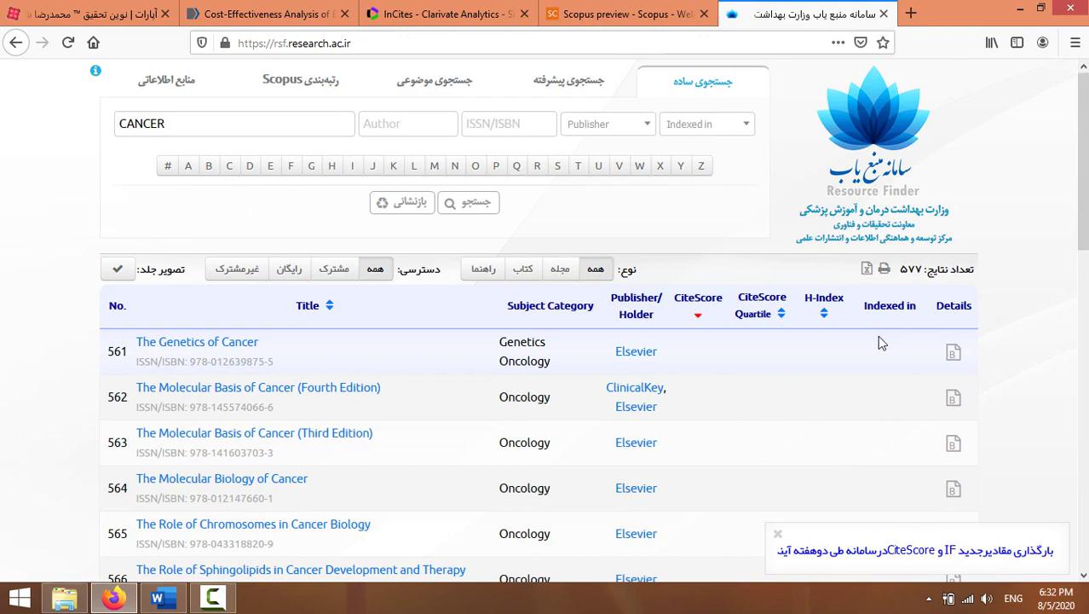
scroll(882, 341, "down", 10)
scroll(878, 339, "up", 10)
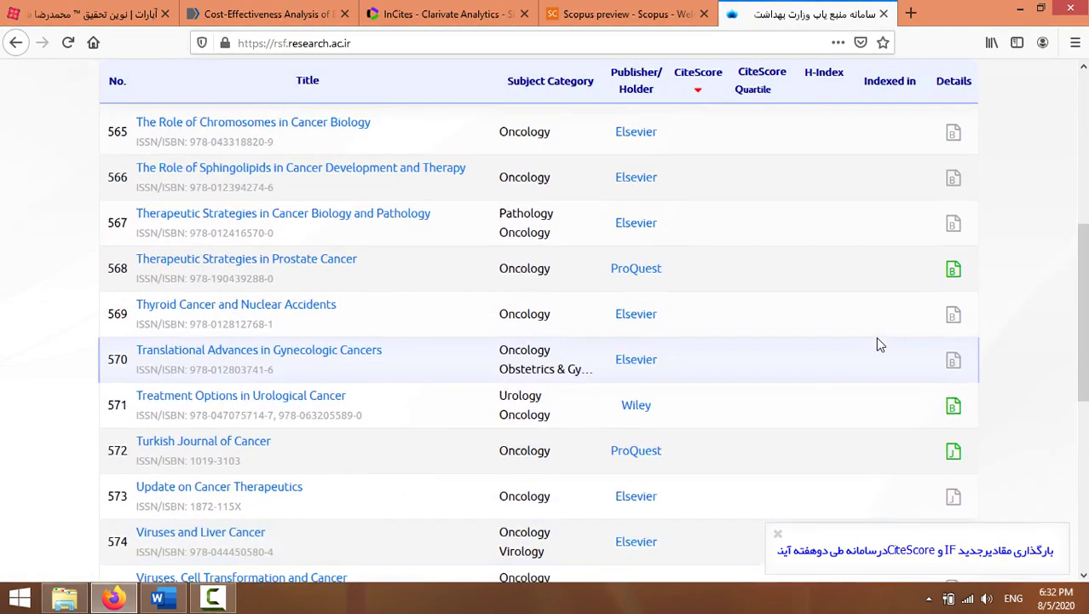
scroll(876, 341, "down", 10)
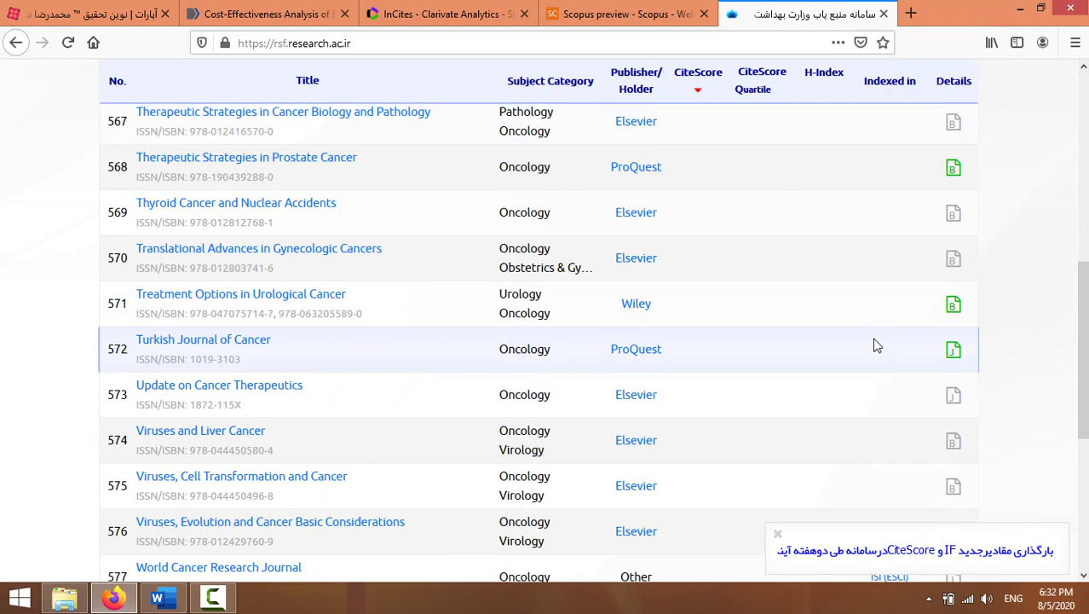
scroll(852, 341, "down", 3)
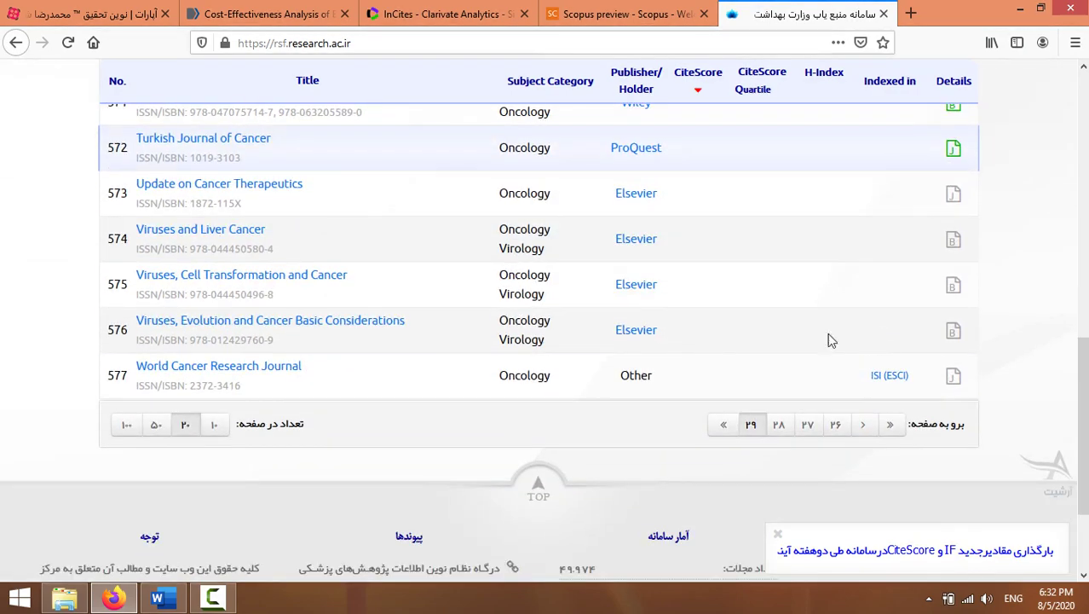
right_click(952, 151)
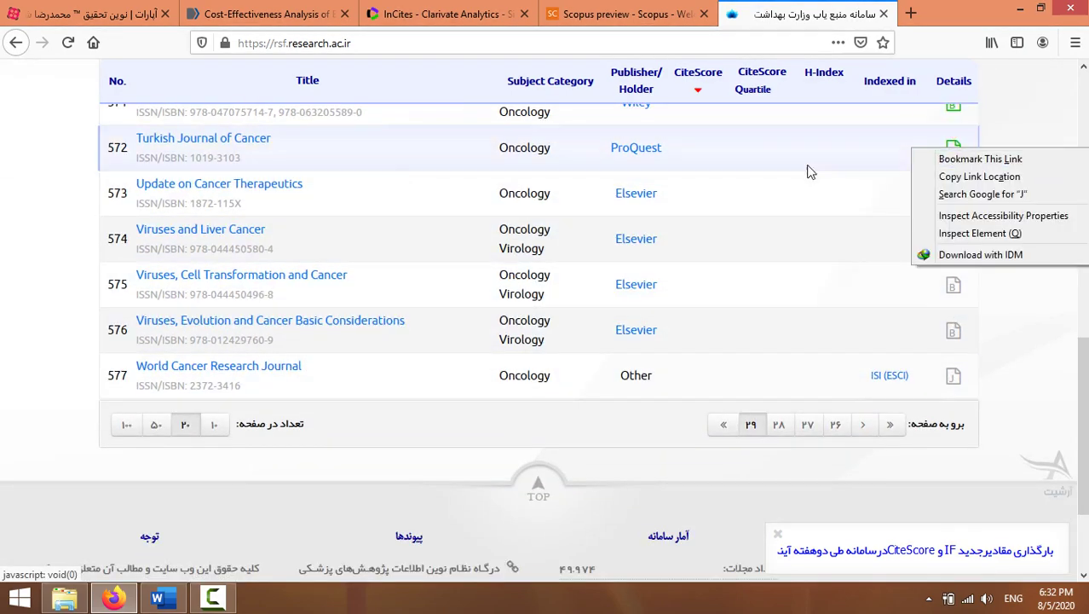
left_click(223, 143)
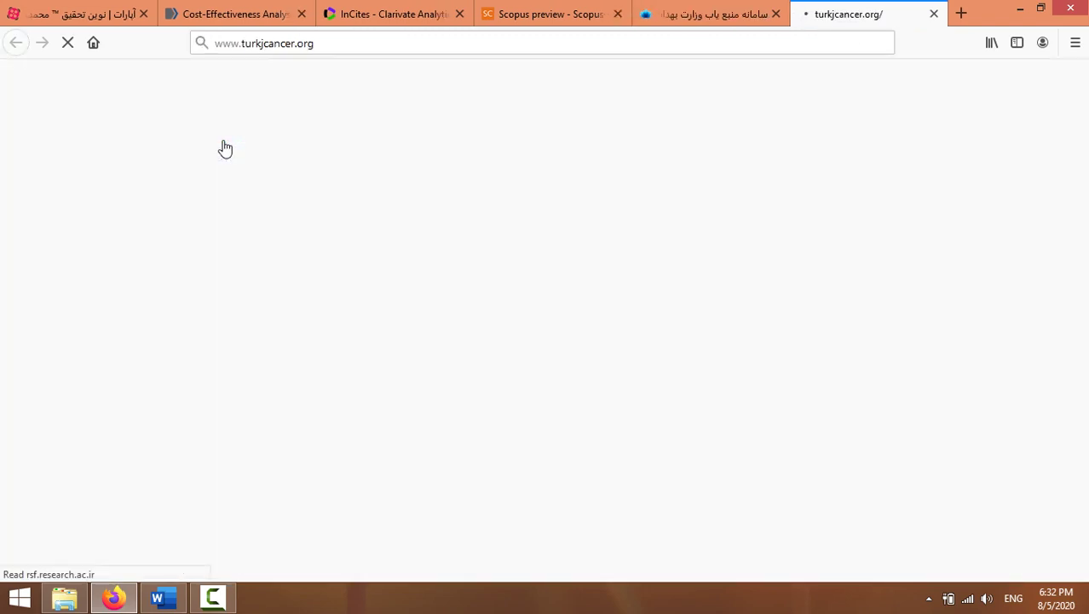
Return to the first page of the CANCER results and open CA: A Cancer Journal for Clinicians in a new tab.
left_click(750, 14)
scroll(518, 287, "up", 5)
scroll(285, 409, "down", 6)
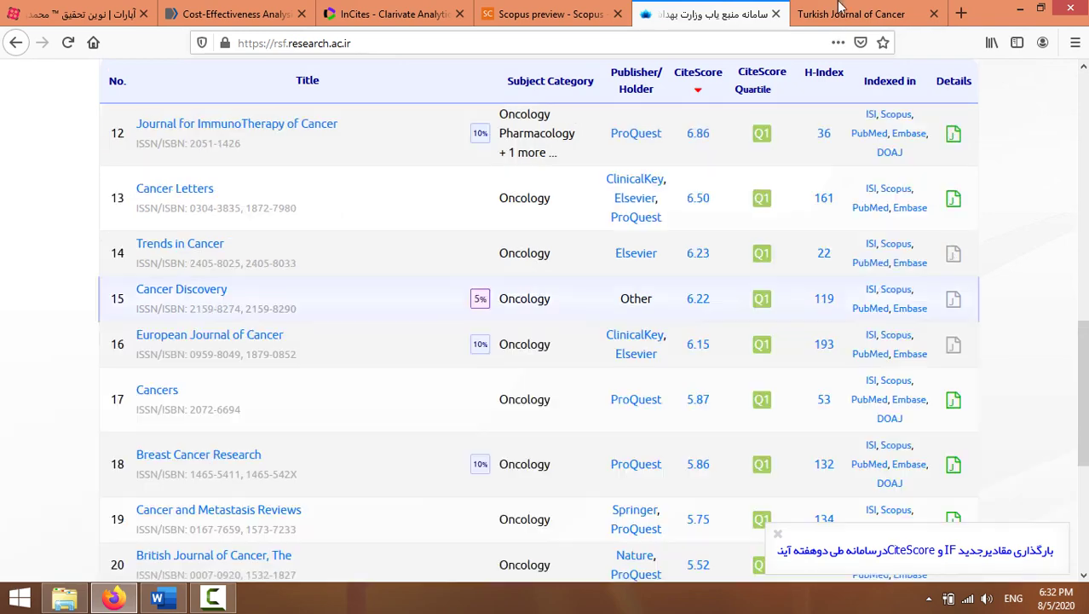
scroll(356, 294, "up", 10)
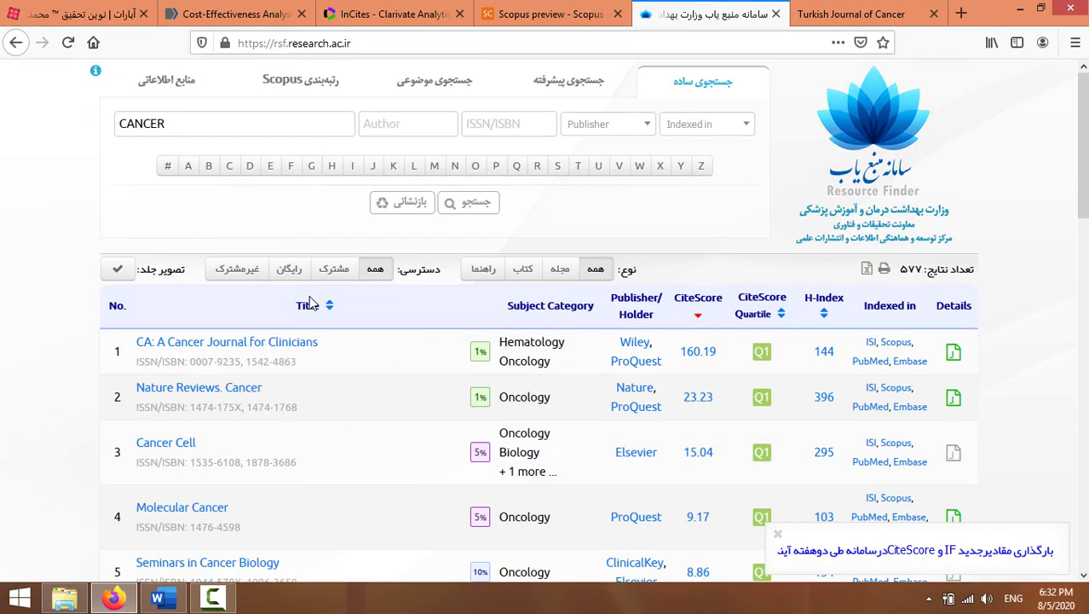
right_click(269, 335)
key("Escape")
right_click(260, 343)
left_click(295, 357)
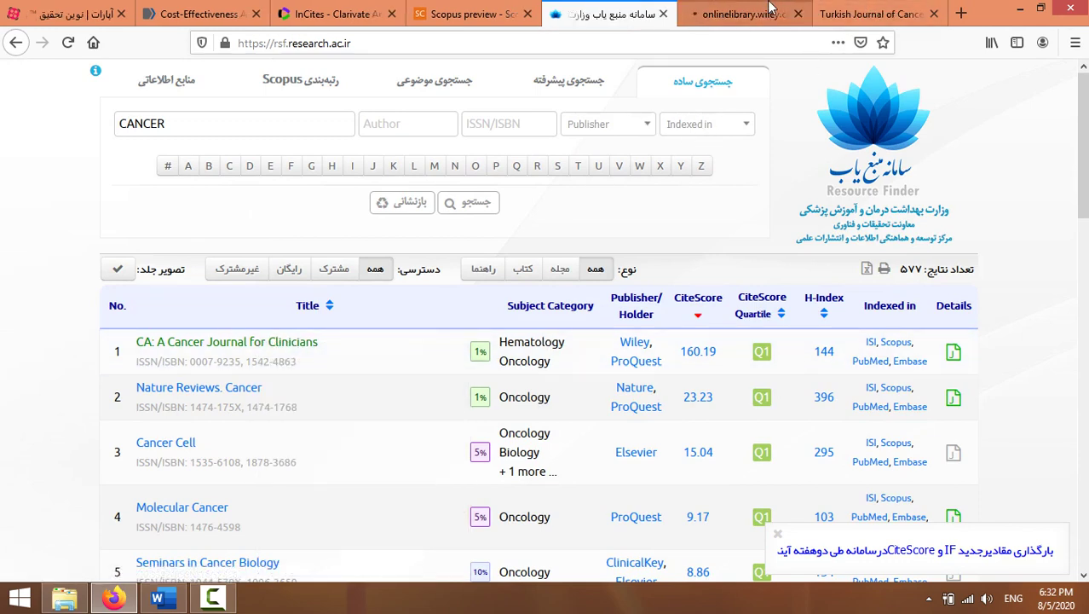
View the Turkish Journal of Cancer's website and select the year of its current issue.
left_click(776, 14)
left_click(846, 9)
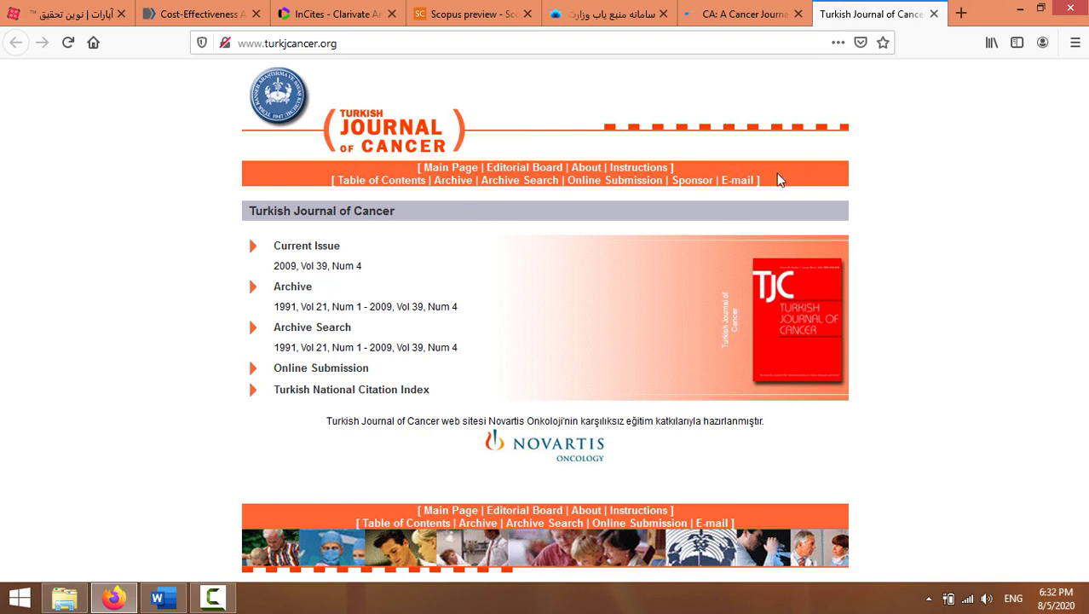
left_click_drag(320, 265, 283, 265)
double_click(308, 265)
Look through the CA: A Cancer Journal for Clinicians page, including its impact factor, statistics, recent articles and issues.
left_click(746, 13)
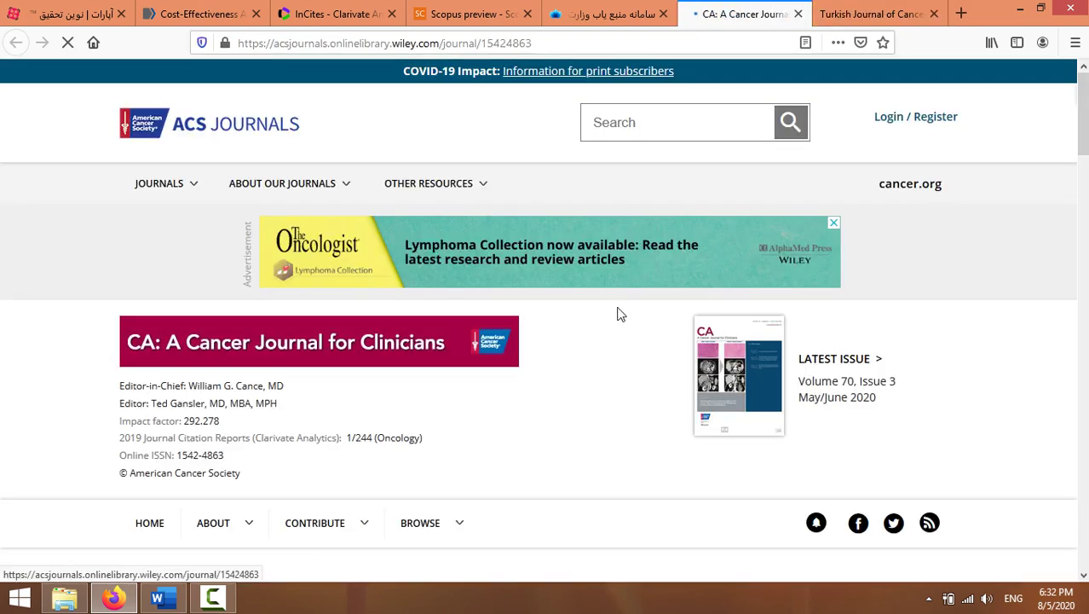
scroll(393, 372, "down", 10)
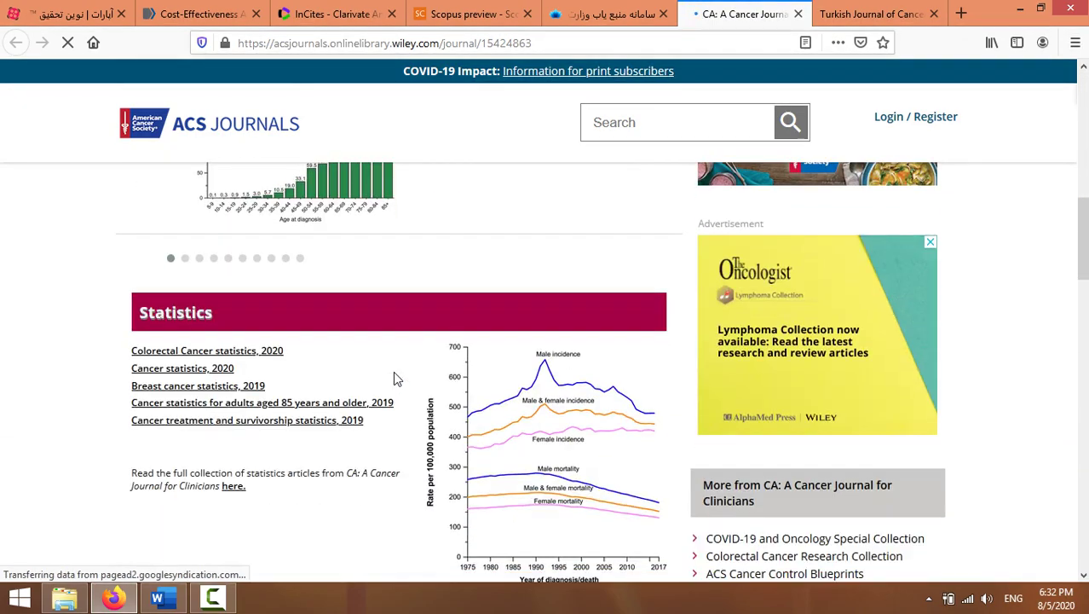
scroll(395, 380, "down", 10)
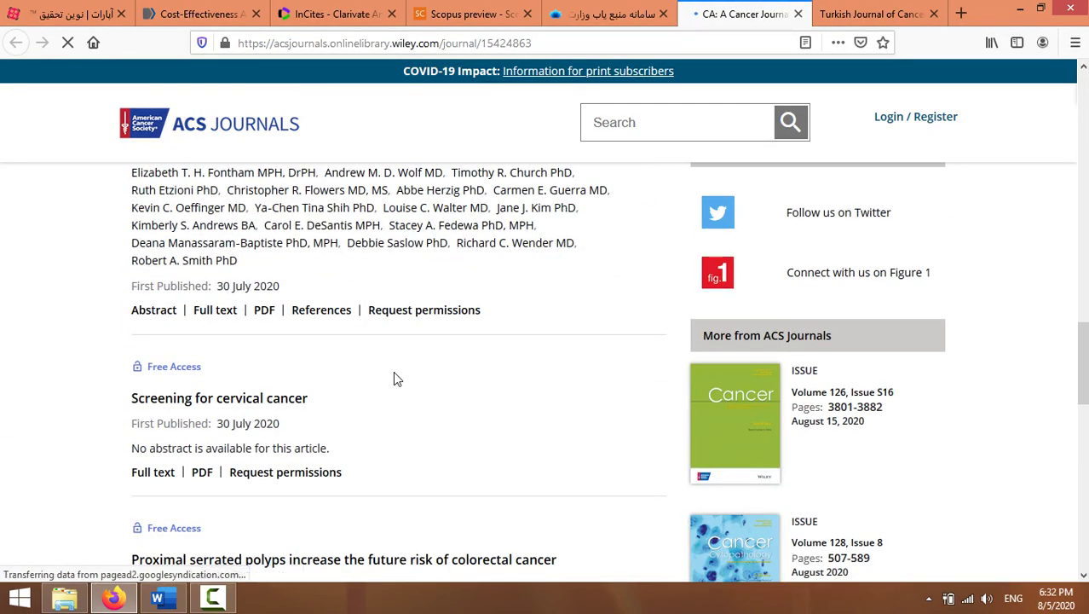
scroll(393, 370, "down", 10)
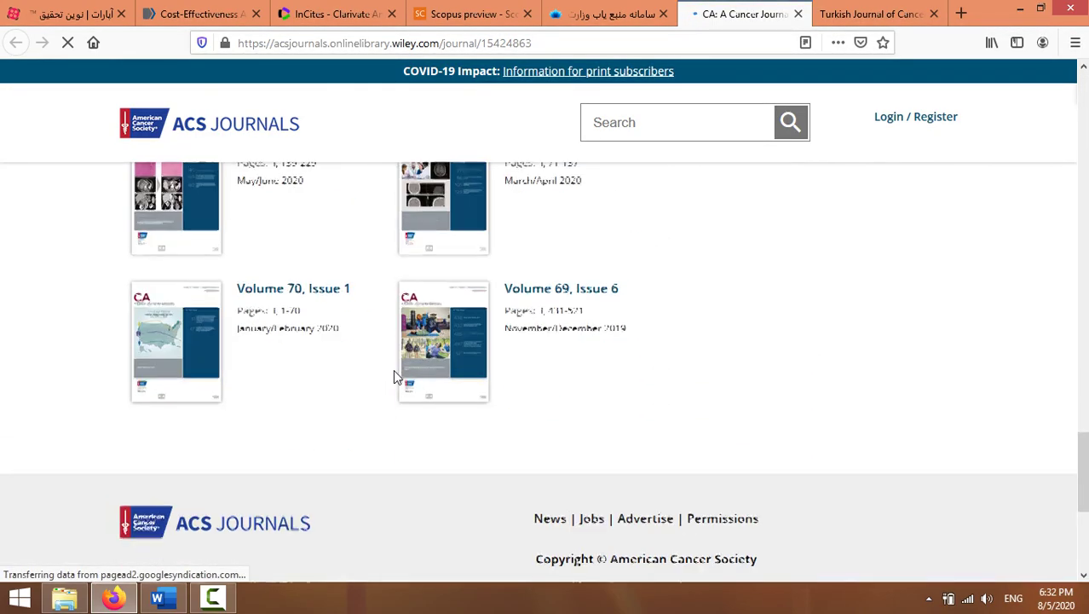
scroll(395, 373, "up", 10)
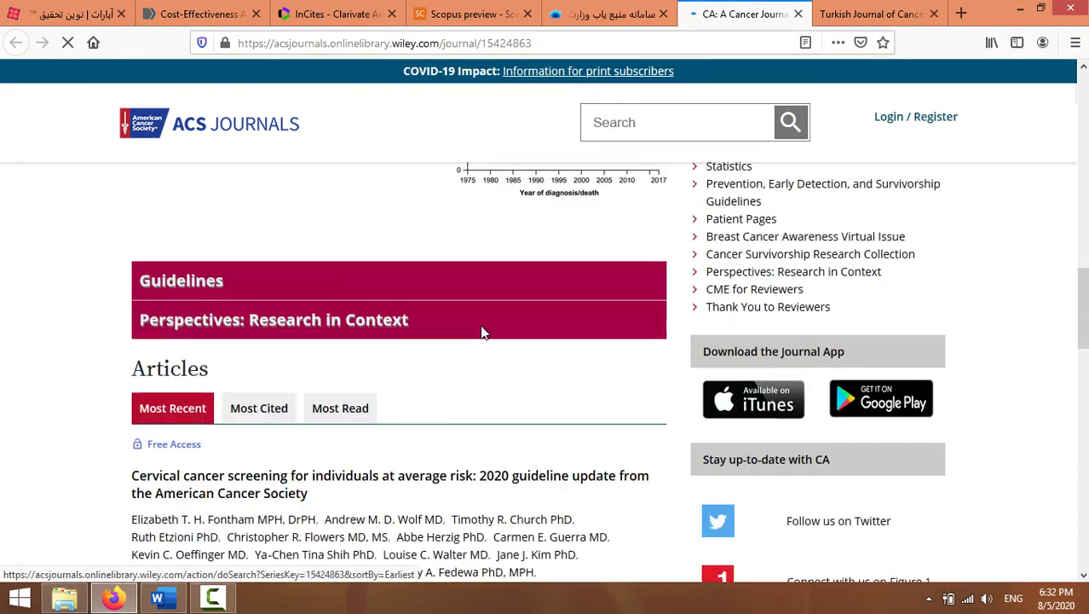
Switch to Word, review the notes on source searching, H-INDEX and IMPACT FACTOR, and select the word "زبان" in the station list.
left_click(162, 599)
scroll(639, 388, "up", 5)
scroll(630, 401, "down", 5)
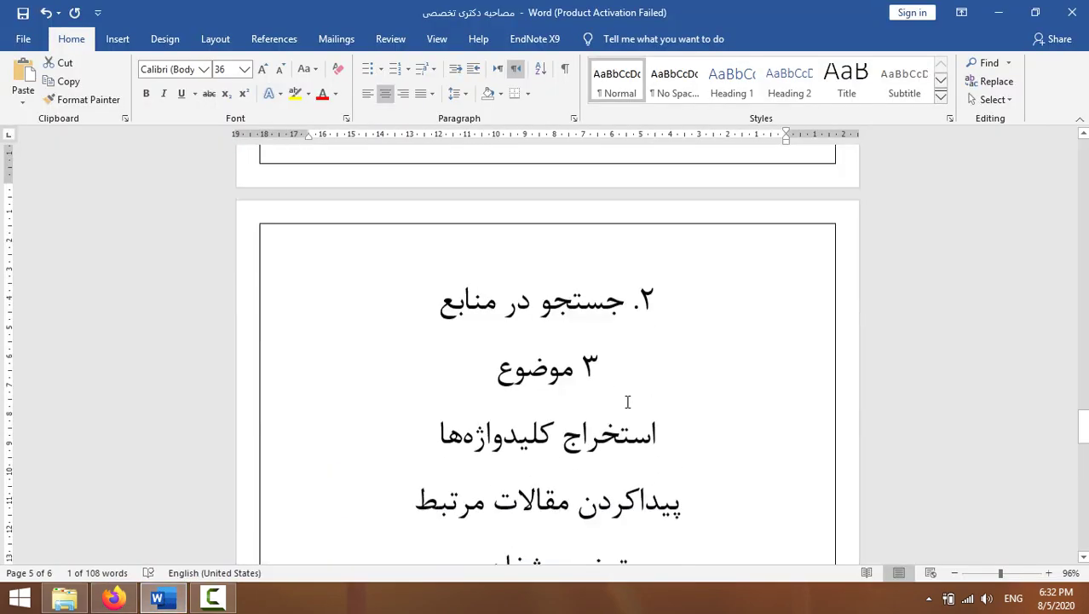
scroll(624, 400, "down", 10)
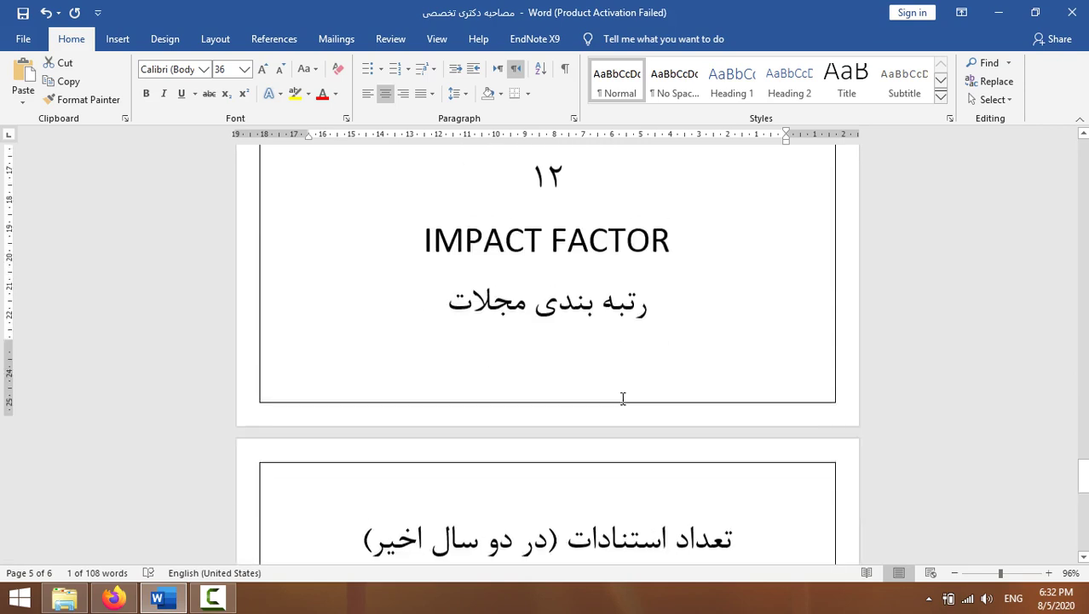
scroll(623, 398, "down", 3)
scroll(622, 397, "up", 10)
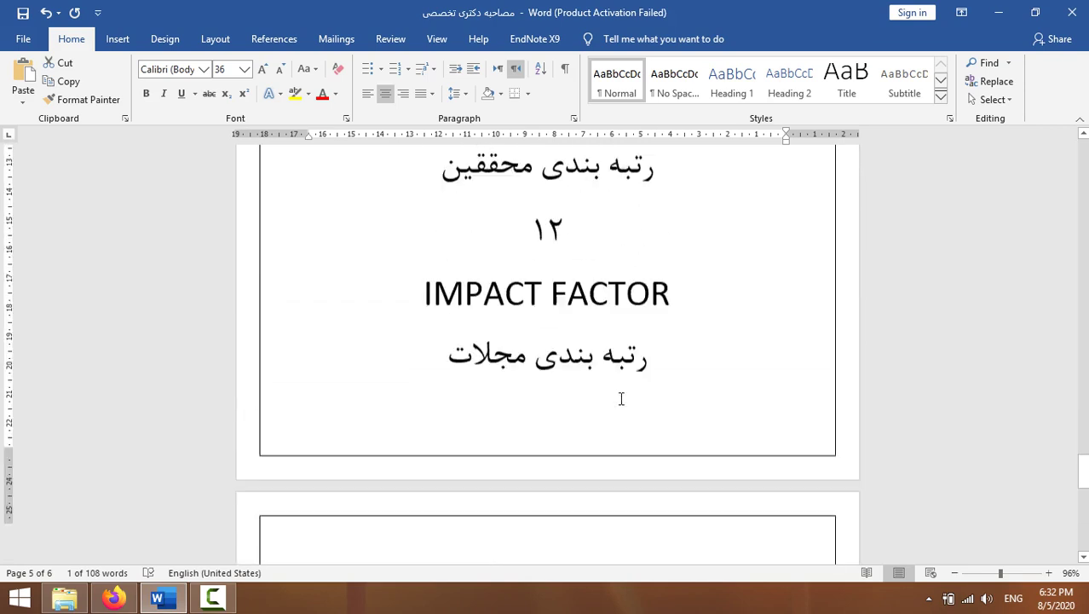
scroll(621, 397, "up", 5)
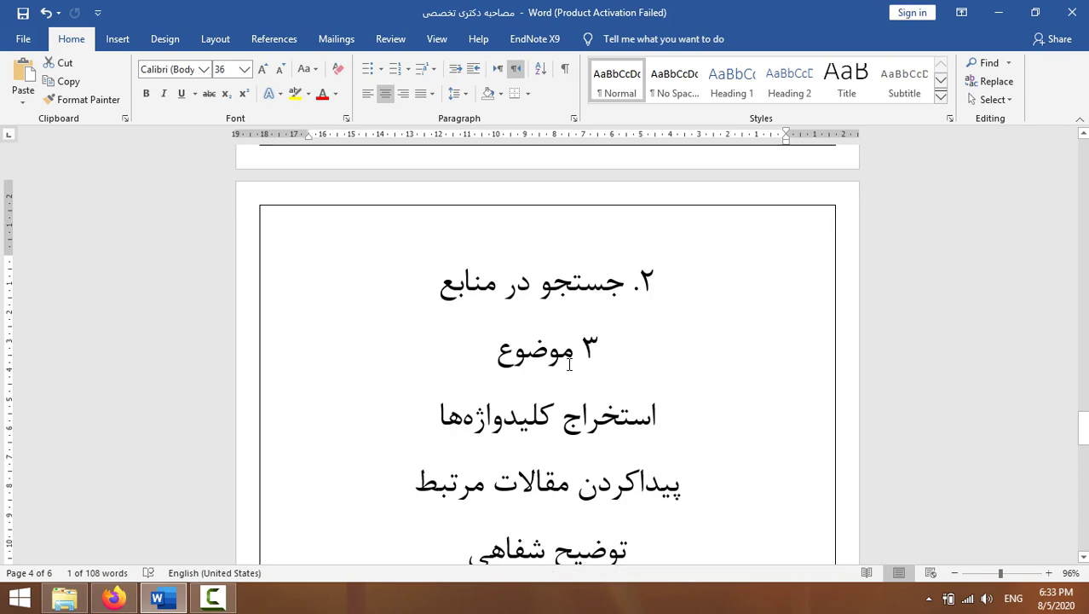
scroll(569, 365, "down", 2)
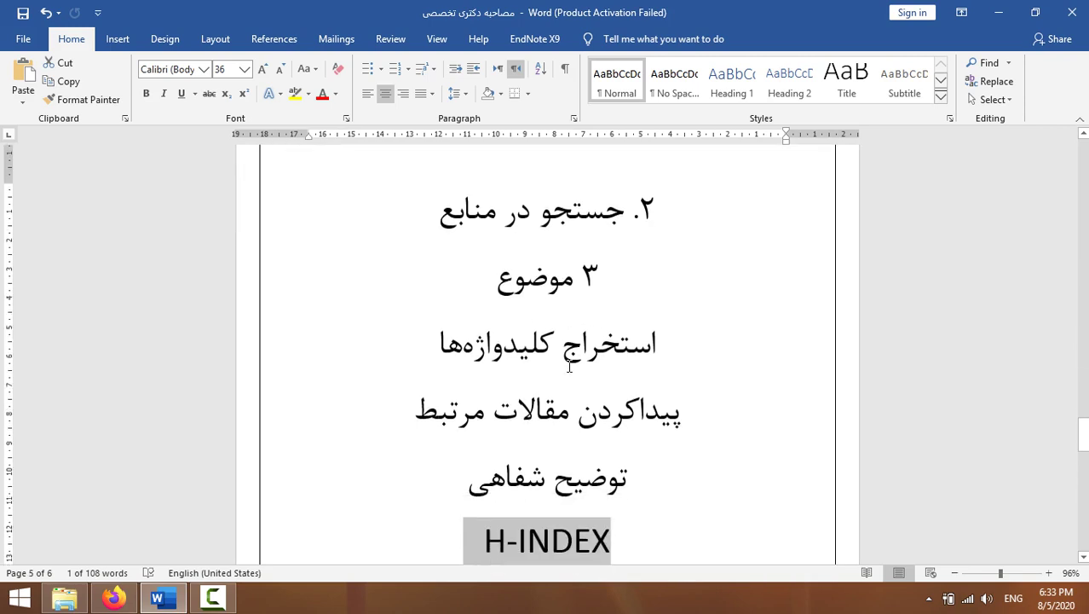
scroll(569, 365, "down", 5)
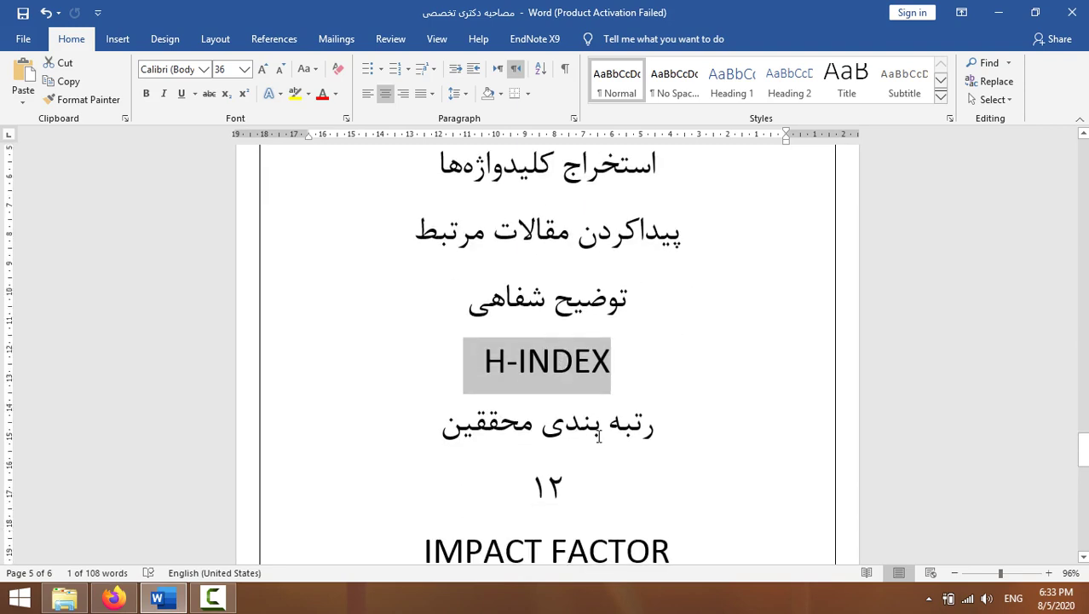
scroll(555, 370, "down", 4)
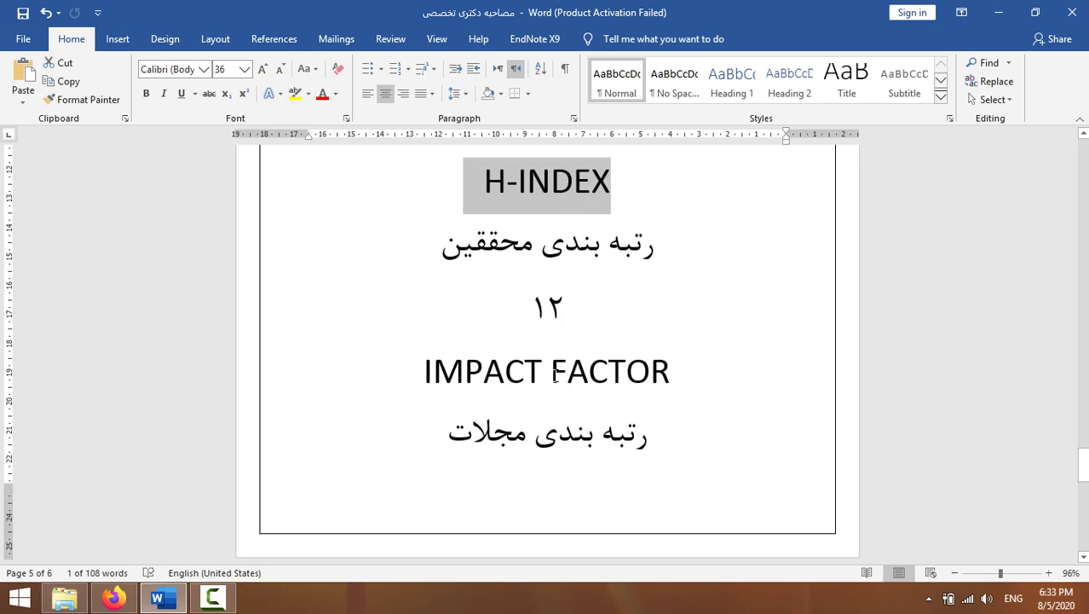
scroll(573, 391, "down", 3)
scroll(575, 414, "down", 4)
scroll(571, 402, "up", 4)
scroll(572, 401, "down", 8)
scroll(589, 403, "up", 8)
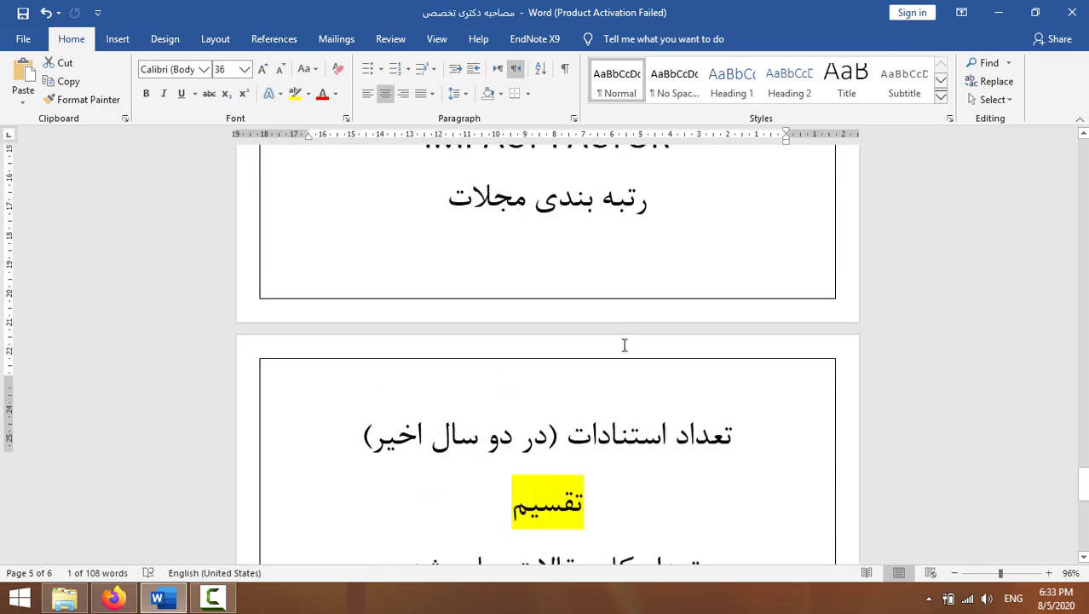
scroll(617, 333, "down", 10)
scroll(618, 333, "up", 12)
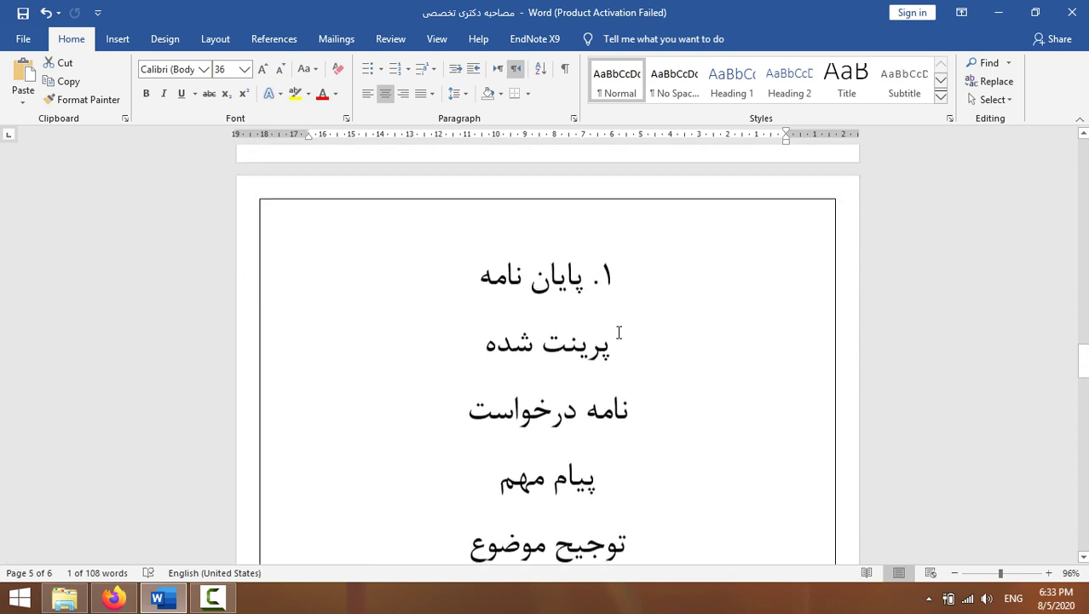
triple_click(582, 380)
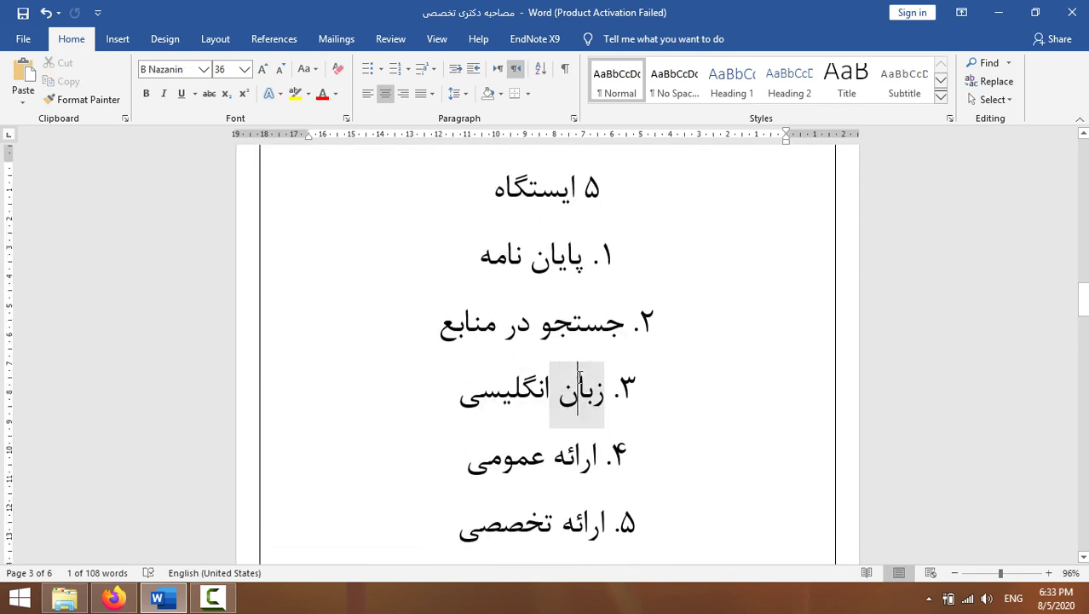
Add the centred heading "۳. زبان انگلیسی" at the top of a new page at the end of the document.
left_click_drag(1083, 298, 1085, 522)
left_click(553, 431)
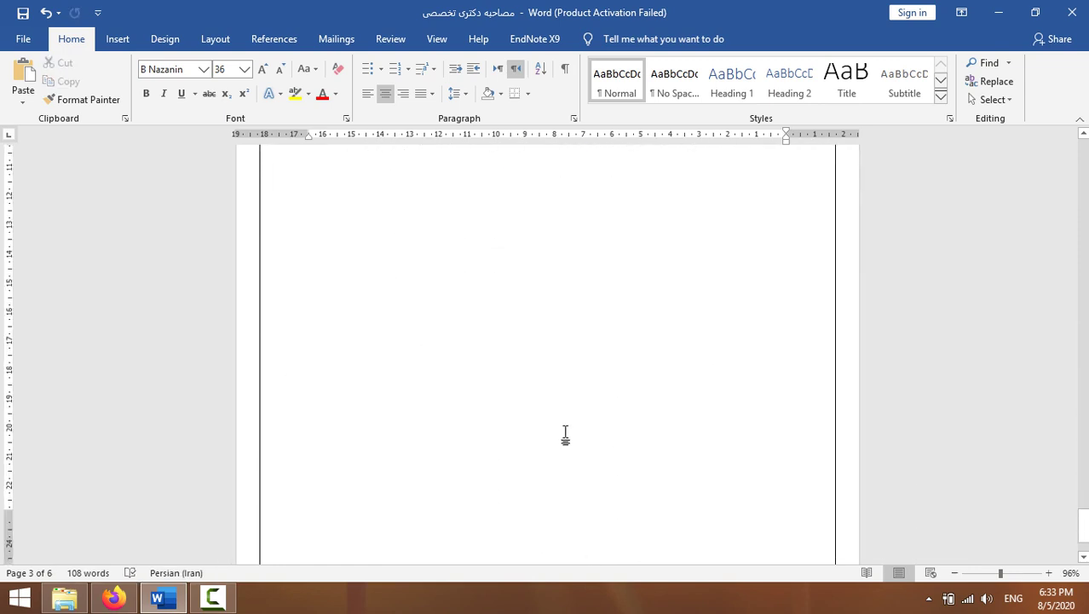
key("Return")
key("Return")
key("Return")
key("Return")
key("Return")
key("Return")
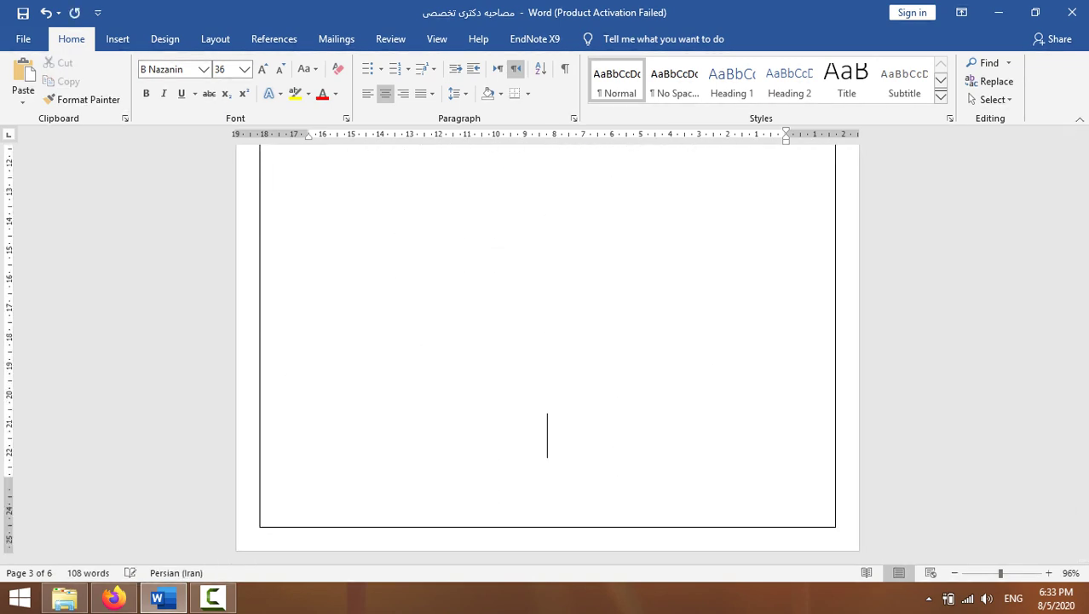
type("۳. زبان انگلیسی")
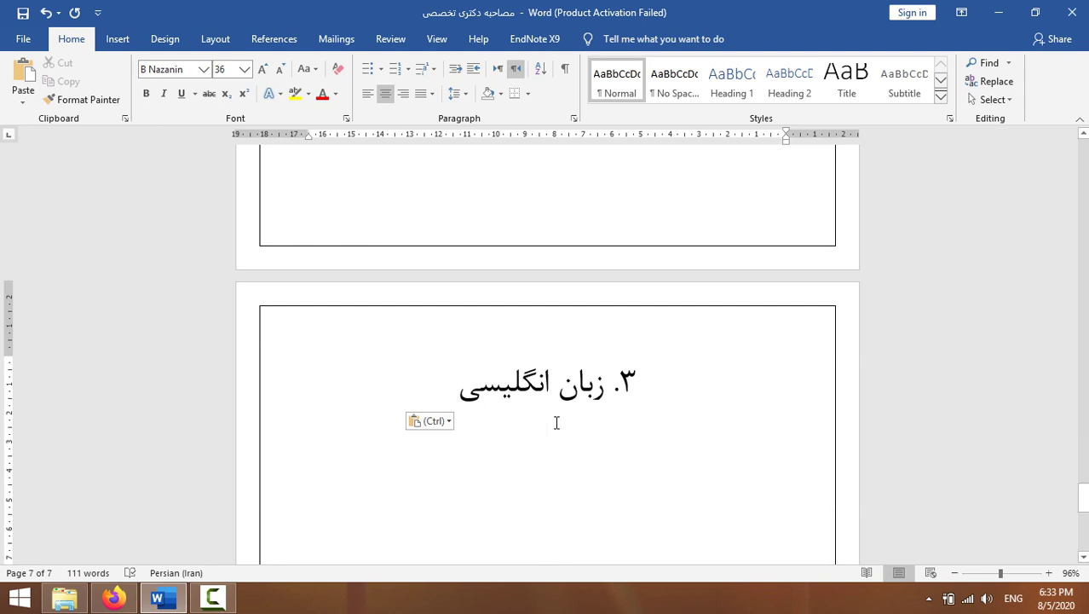
scroll(609, 402, "down", 2)
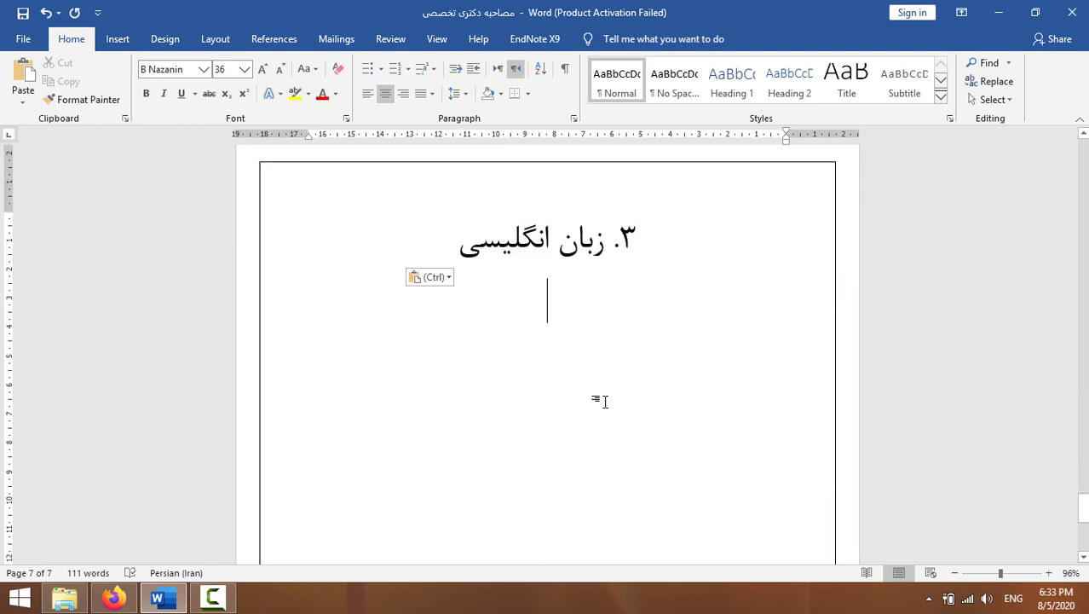
type("FN")
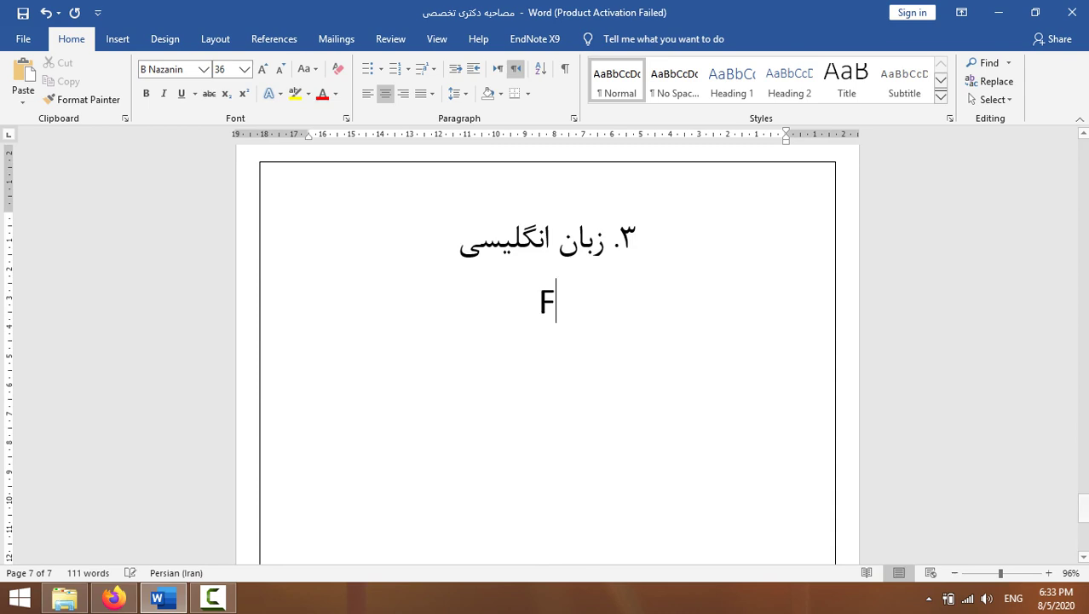
key("BackSpace")
key("BackSpace")
key("alt")
key("f")
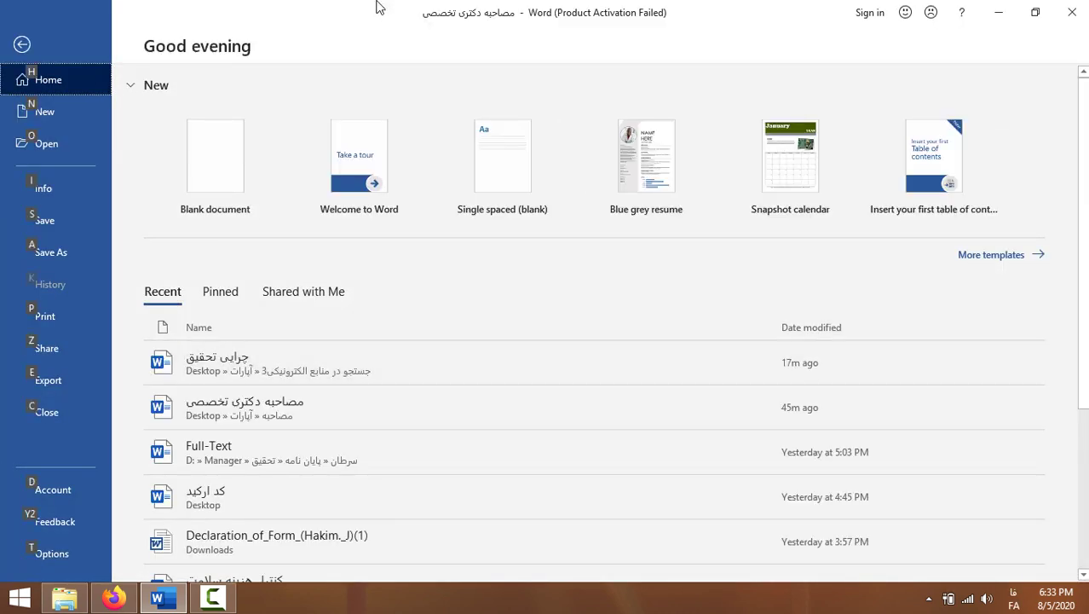
left_click(21, 44)
Enter "بدو ورود" and "معرفی" on separate lines under the English-language heading.
type("بدو و")
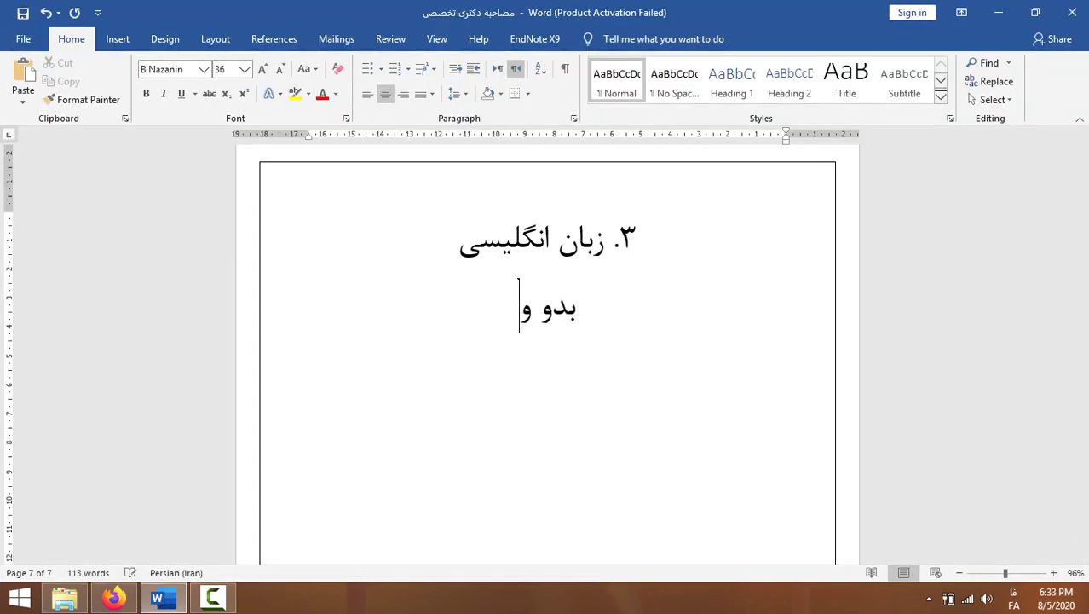
type("رود")
key("Return")
type("معرفی")
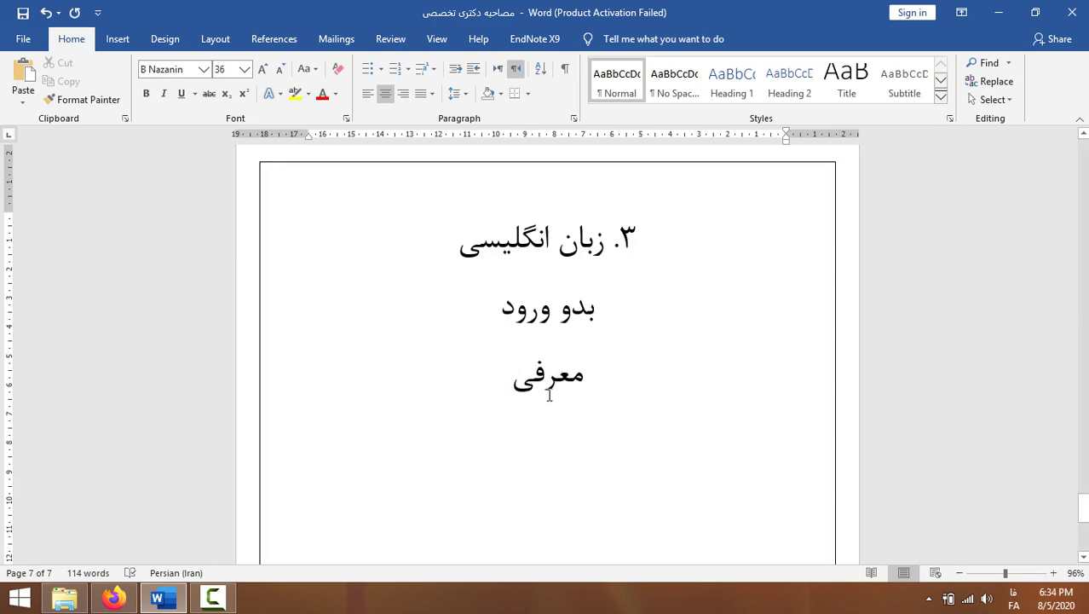
Add the line "متن ترجمه" below "معرفی".
scroll(545, 392, "down", 2)
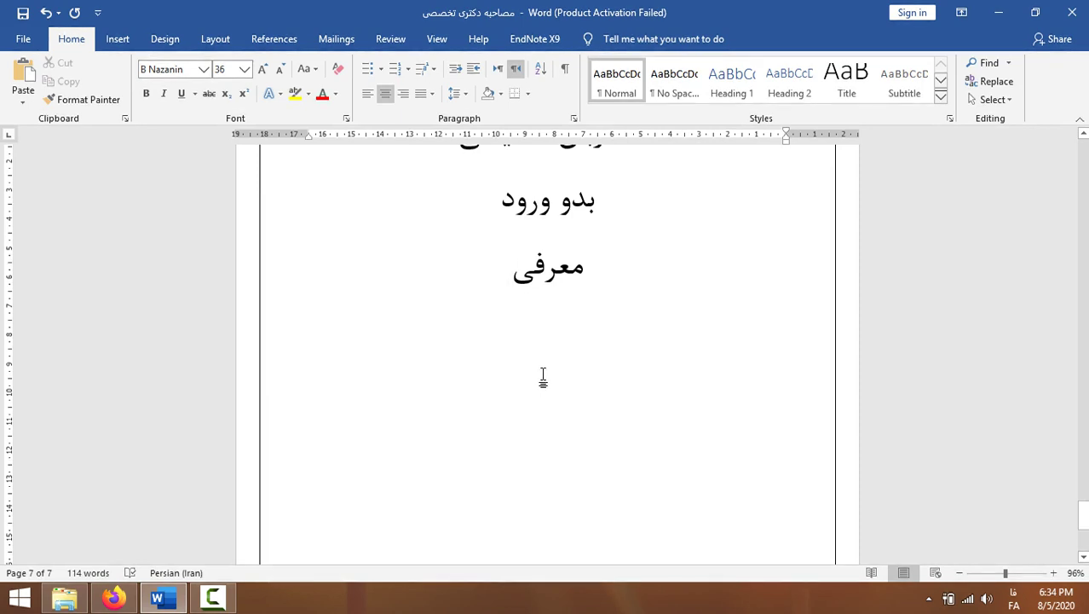
key("Return")
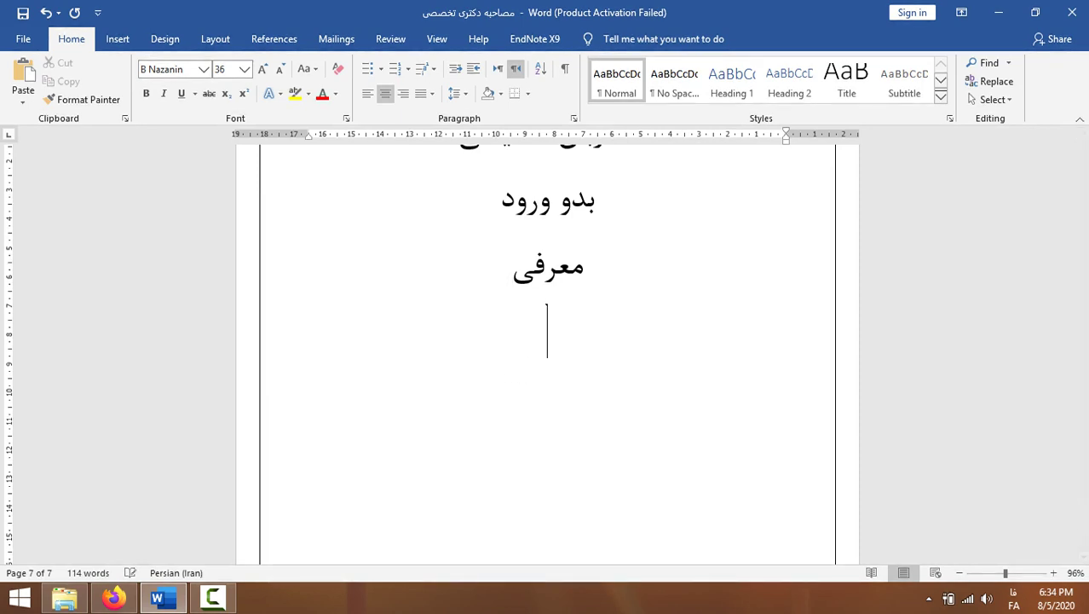
type("متن تجمه")
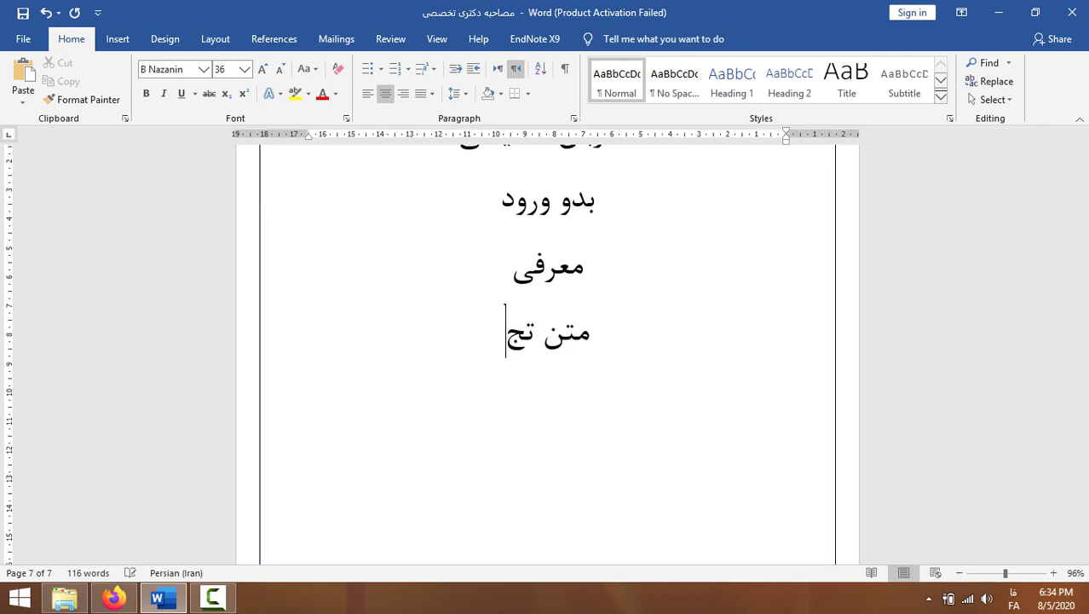
key("BackSpace")
key("BackSpace")
key("BackSpace")
key("BackSpace")
type("ر")
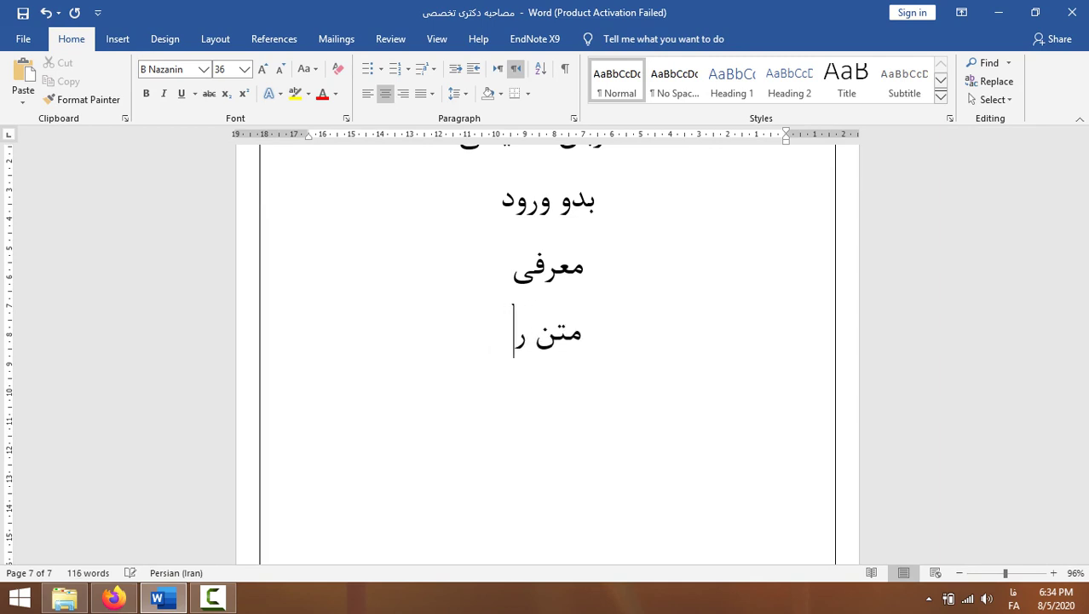
key("BackSpace")
type("ترجمه")
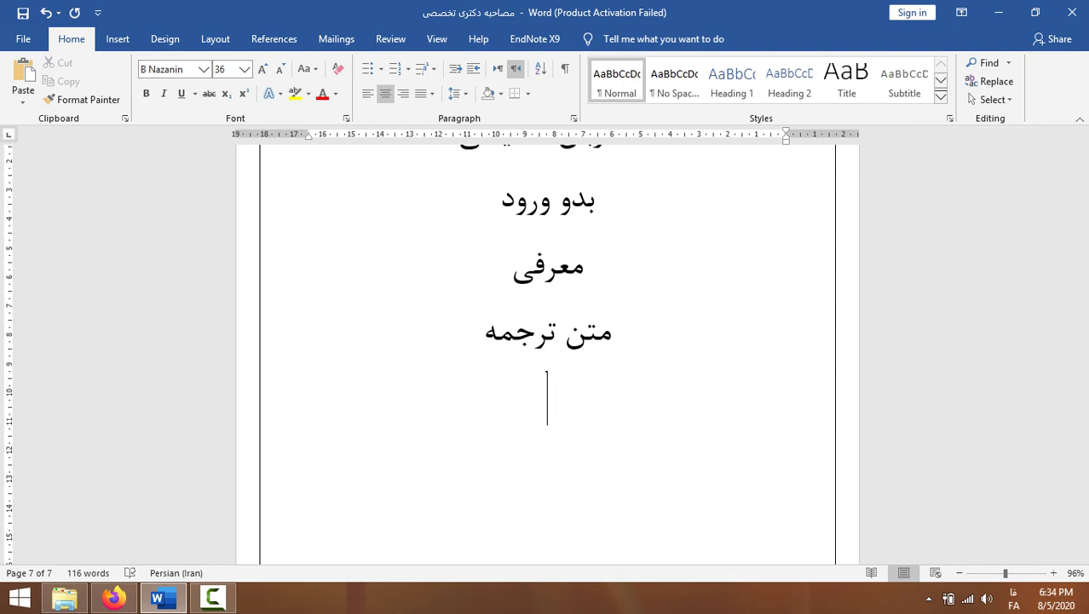
Add the line "لغات تخصصی" below "متن ترجمه".
key("Return")
type("لغات")
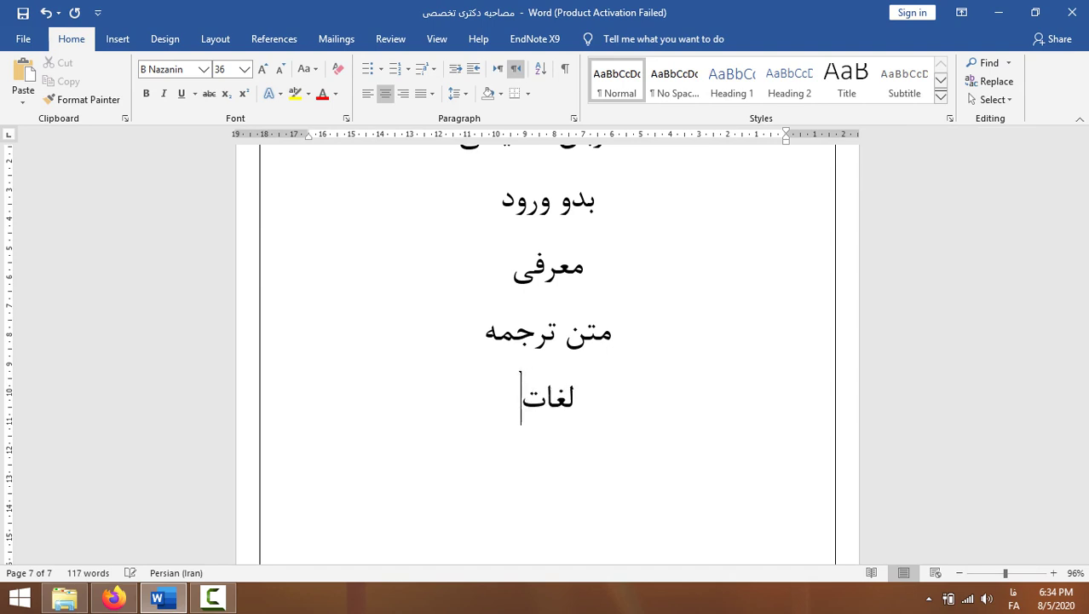
type(" تخصصی")
key("Return")
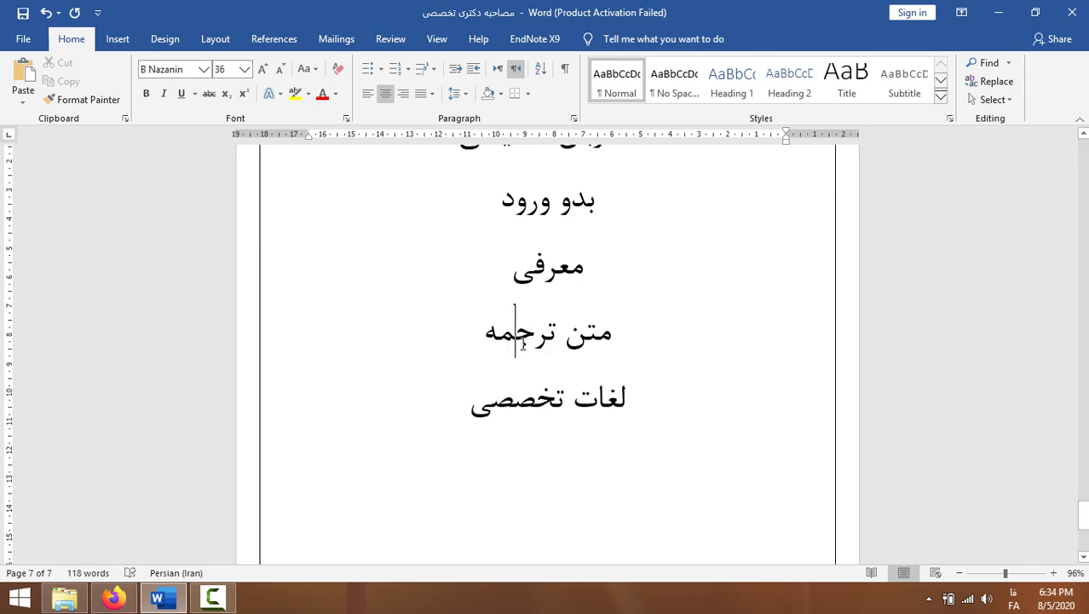
Select the lines "متن ترجمه" and "لغات تخصصی" one after the other to point them out.
triple_click(521, 342)
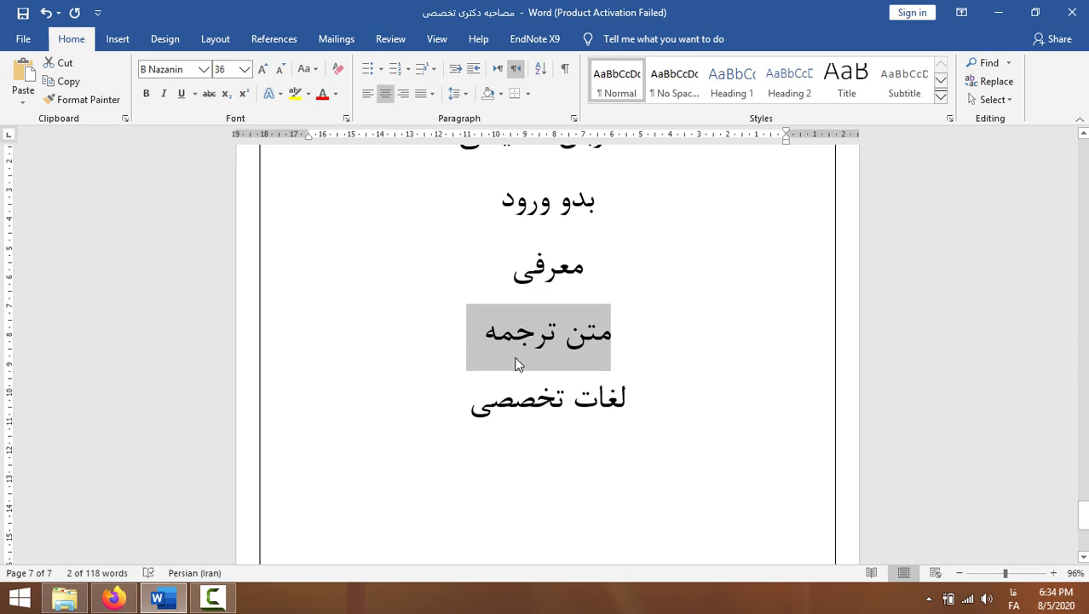
left_click(485, 346)
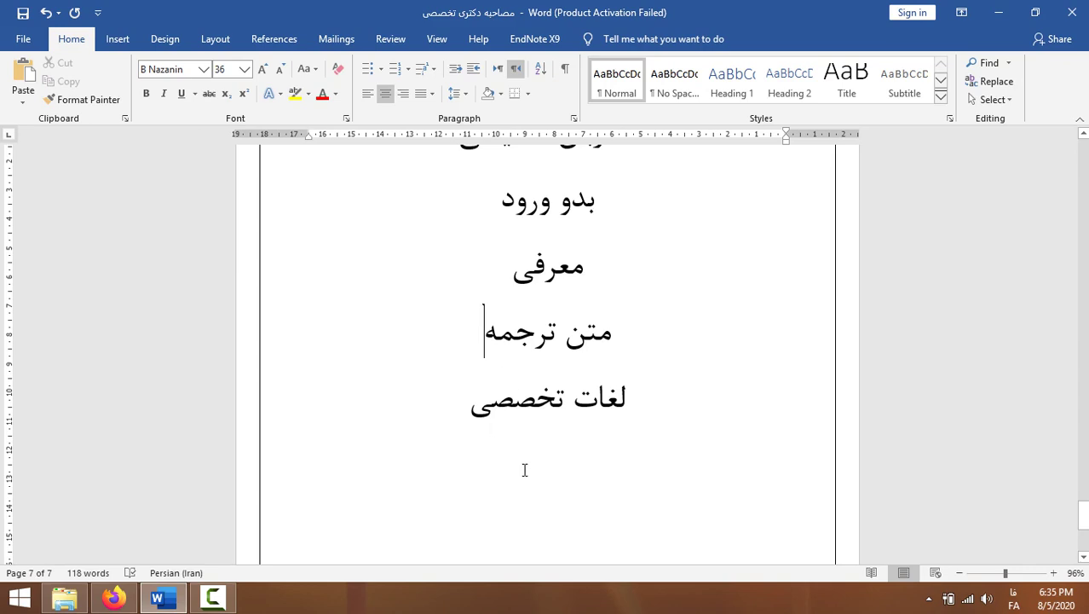
triple_click(547, 403)
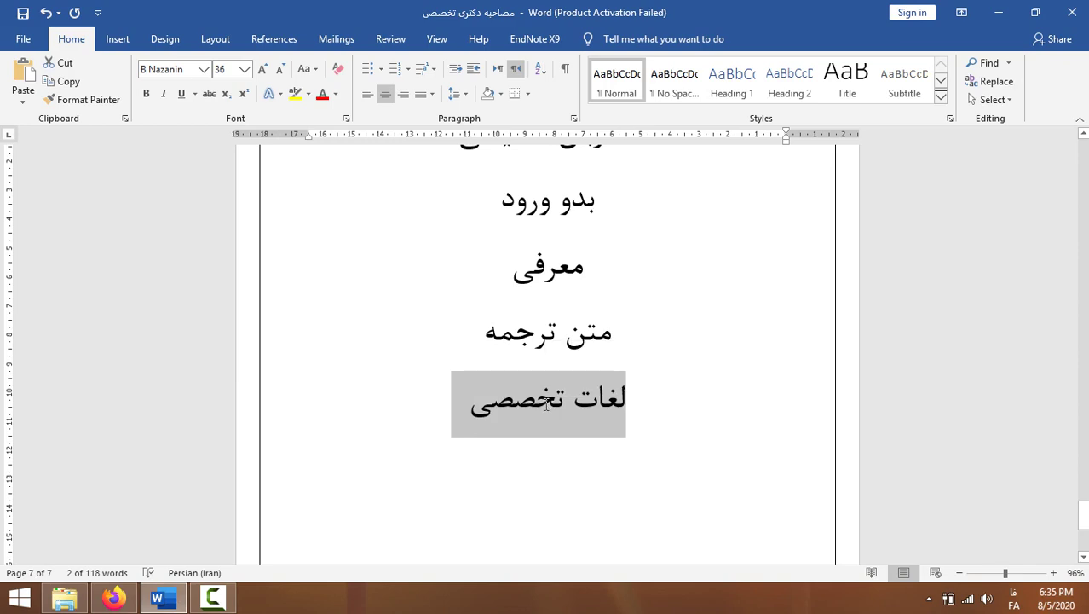
scroll(544, 402, "down", 2)
scroll(543, 403, "up", 2)
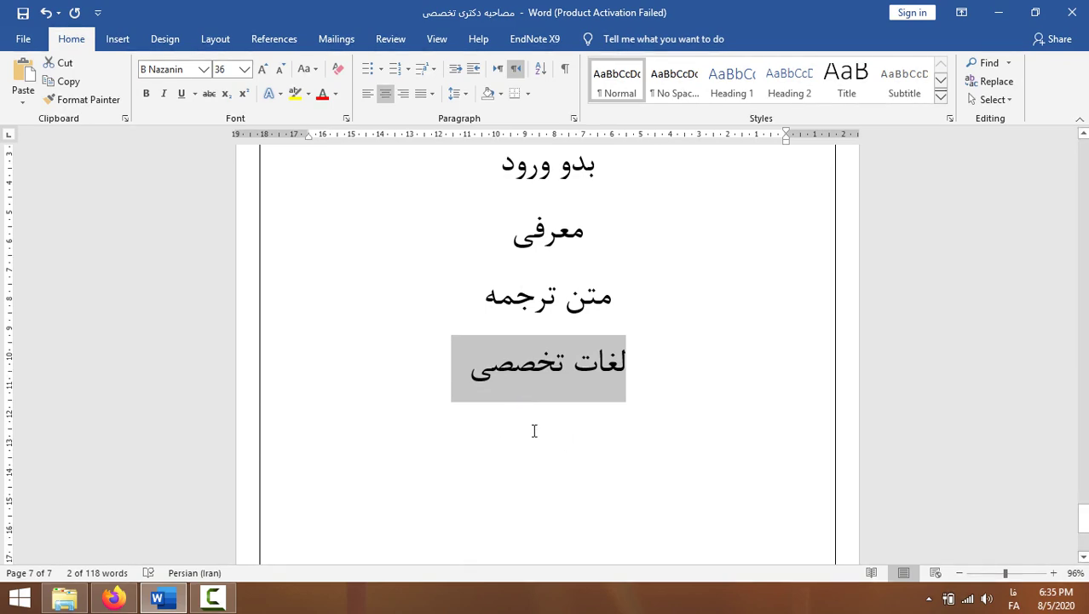
left_click(467, 381)
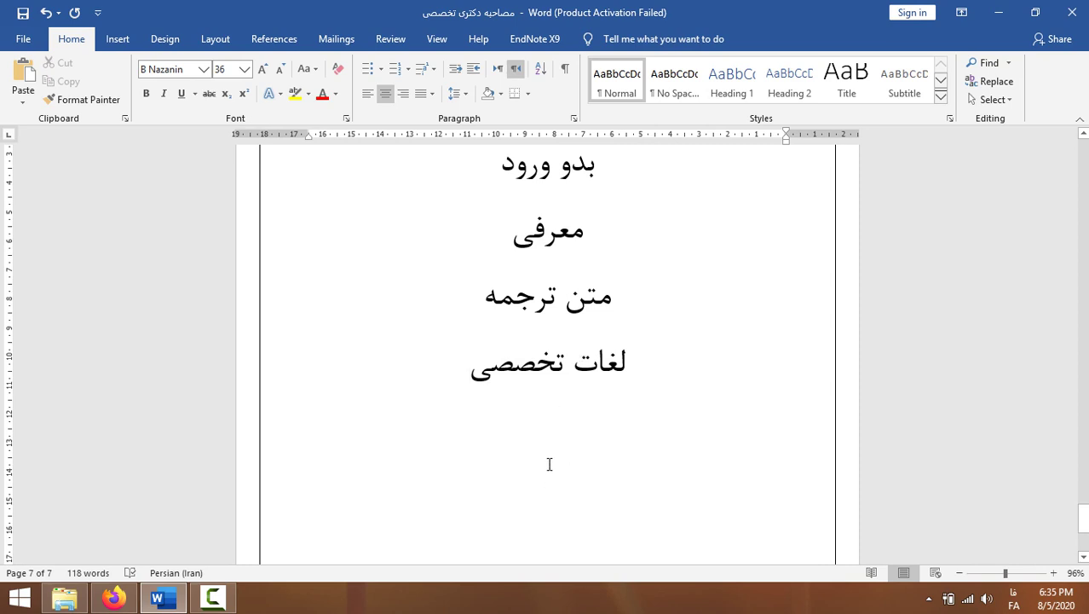
scroll(547, 462, "down", 2)
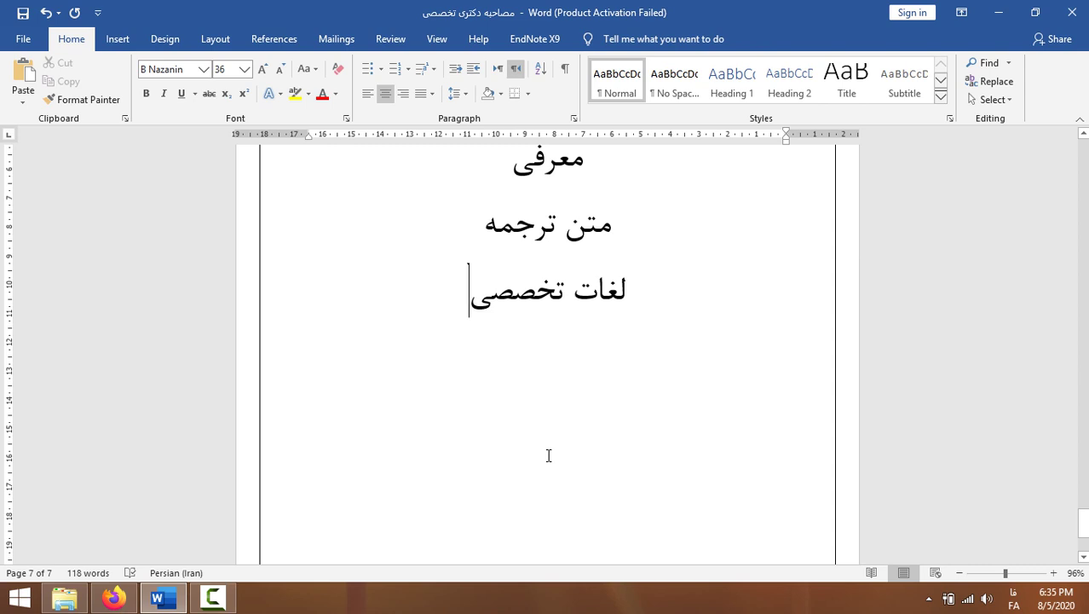
Go over the list under the English-language heading and start an empty line below "لغات تخصصی".
key("Return")
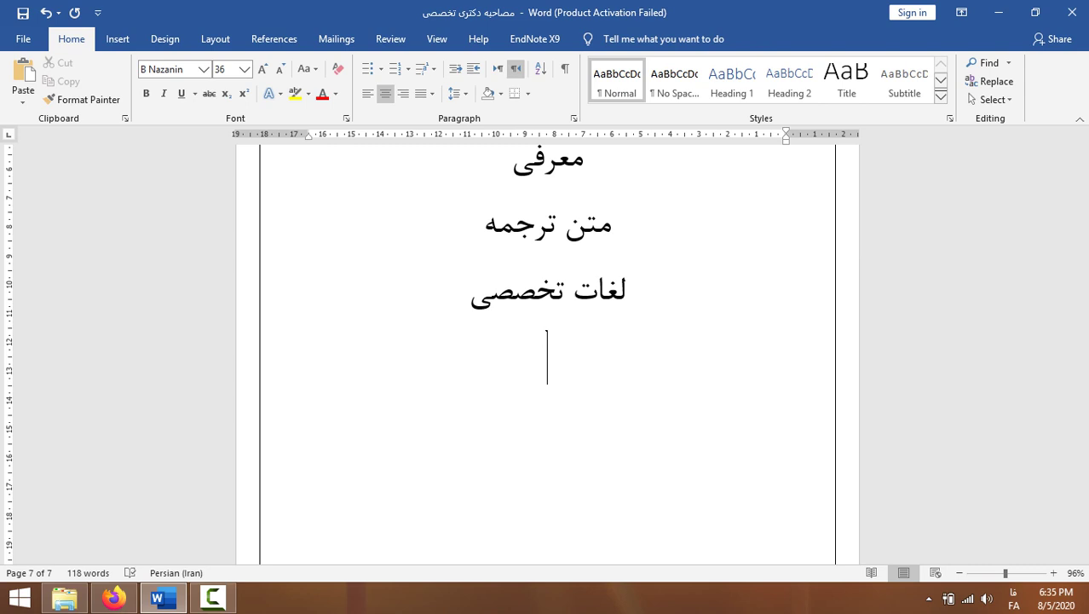
scroll(597, 255, "up", 2)
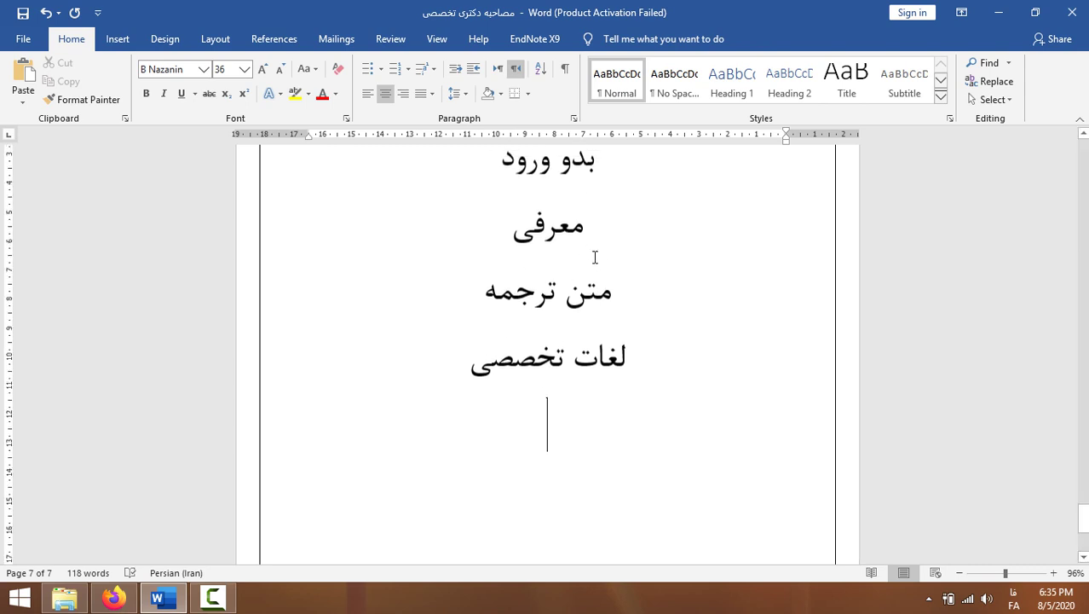
left_click(520, 241)
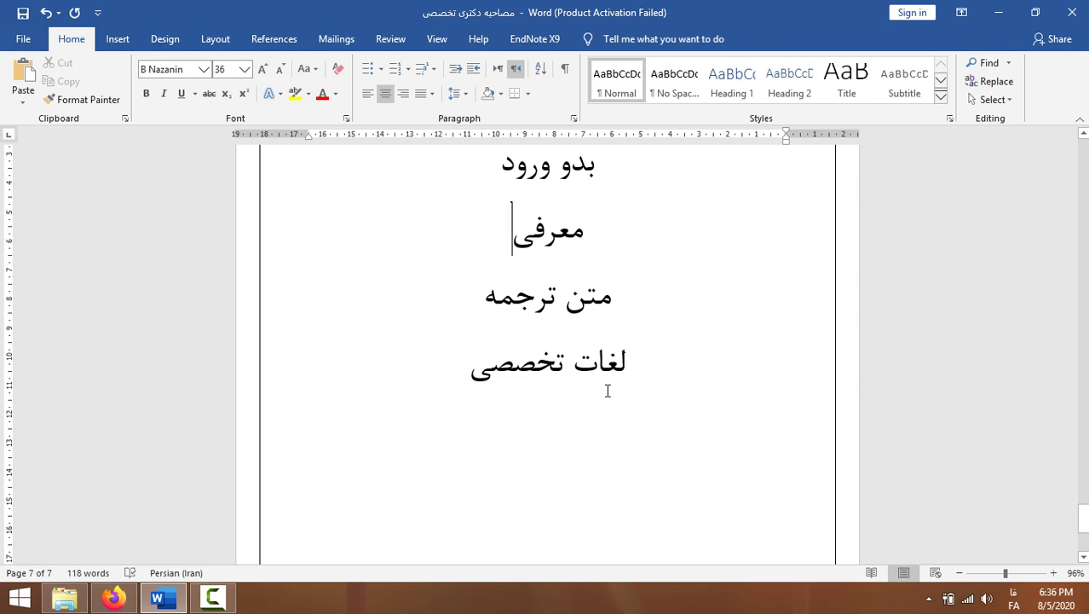
scroll(598, 390, "up", 3)
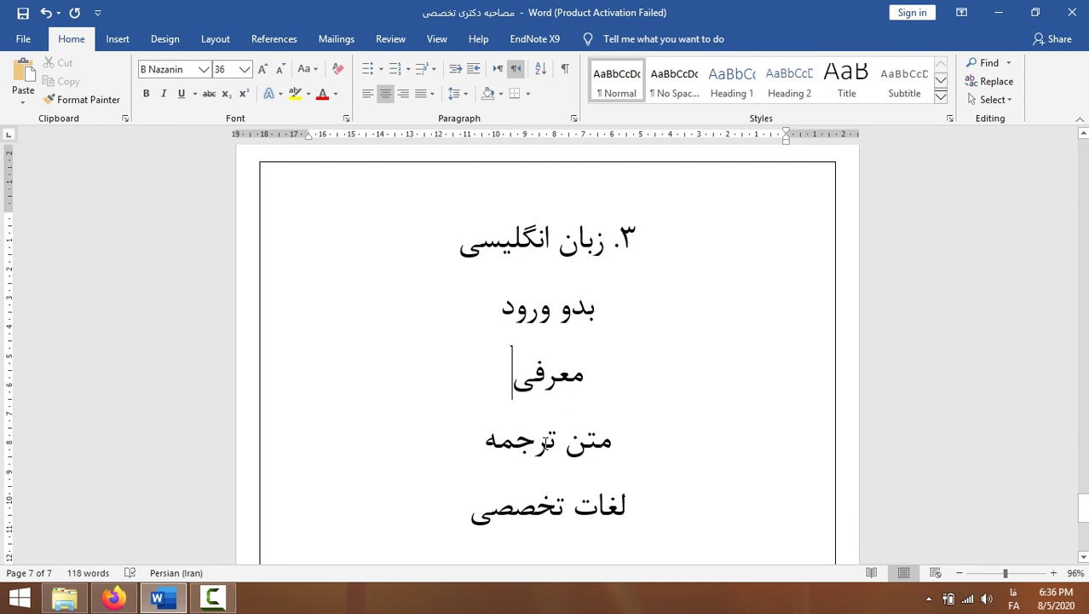
scroll(543, 442, "down", 2)
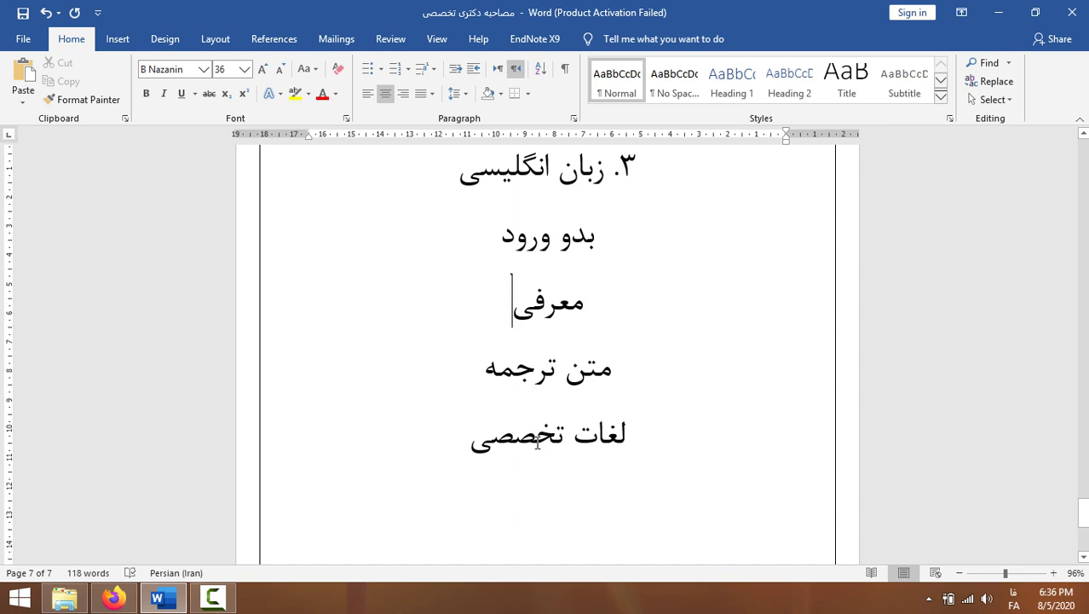
left_click(477, 454)
key("Return")
scroll(628, 492, "down", 3)
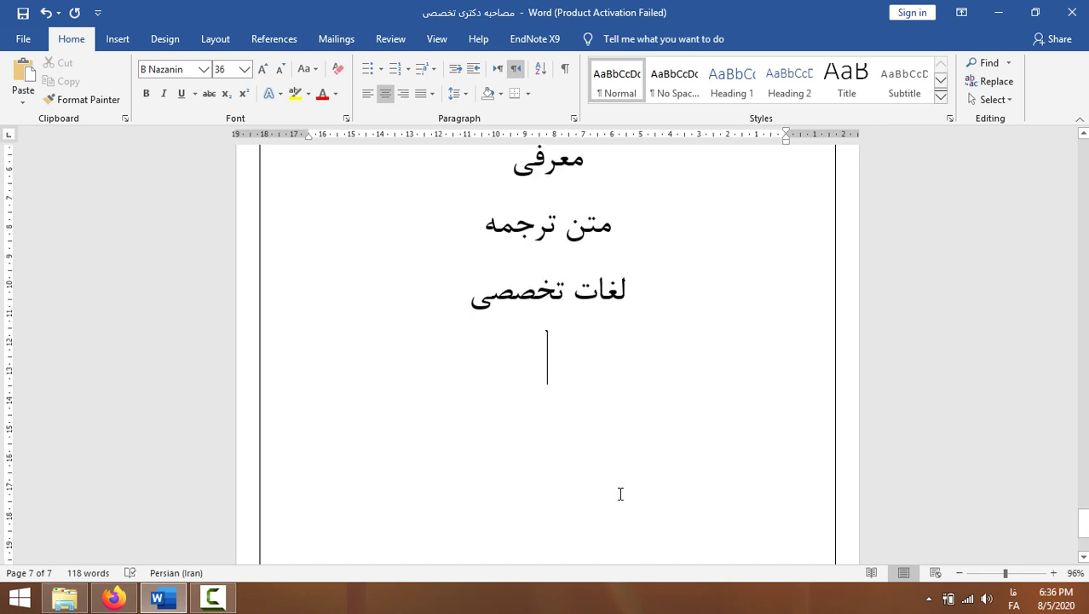
Select the line "متن ترجمه" to point it out and clear the selection.
scroll(609, 469, "up", 2)
triple_click(555, 295)
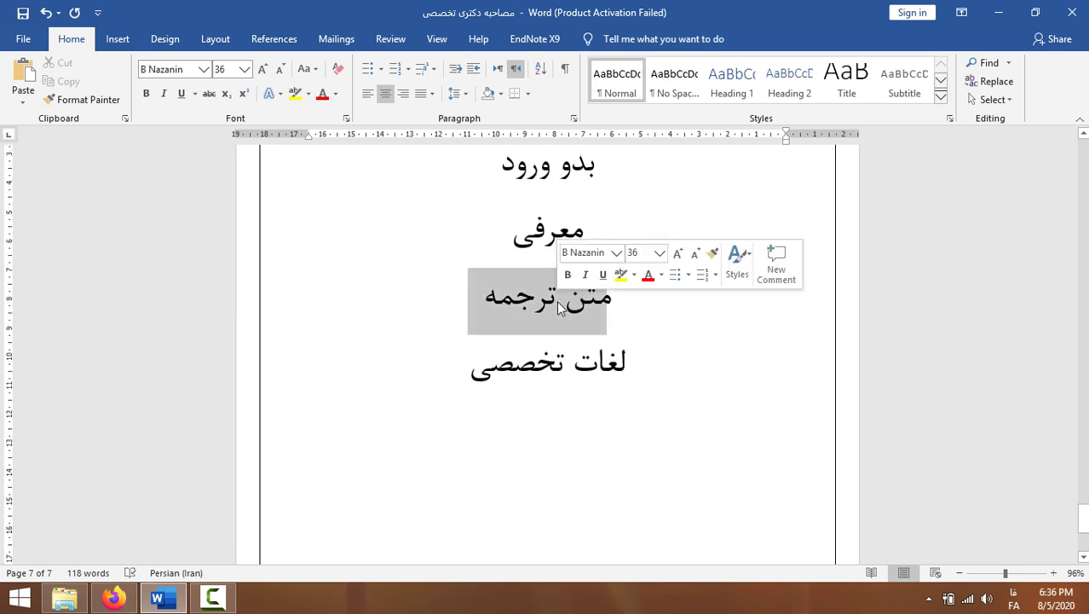
double_click(554, 383)
left_click(552, 382)
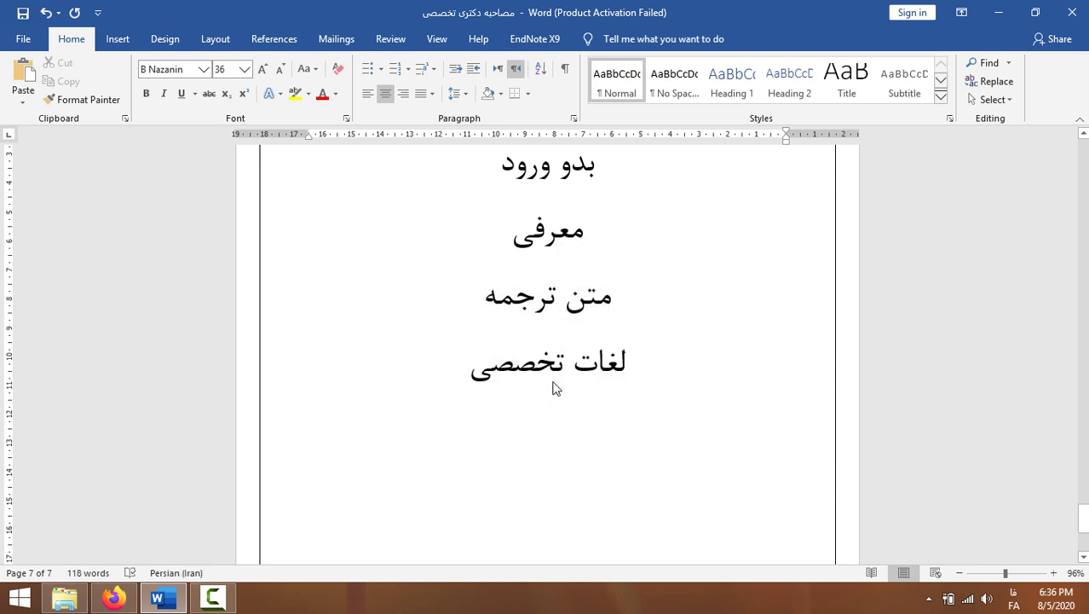
Enter "درباره اهمیت تعرفه گذاری" on the line below "لغات تخصصی" and start another line under it.
left_click(537, 423)
type("درباره م")
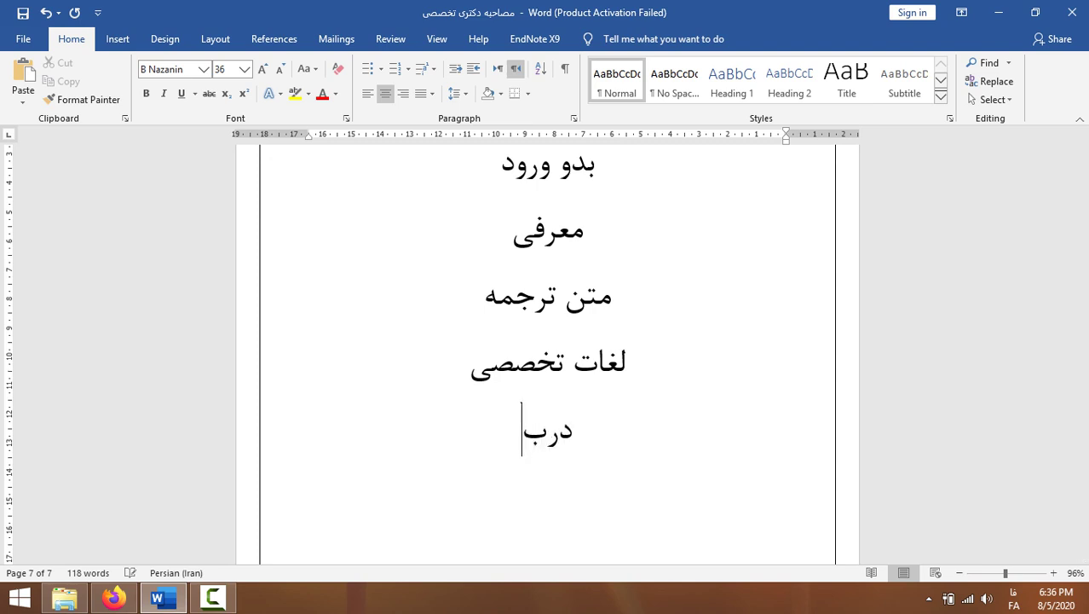
key("BackSpace")
type("اه")
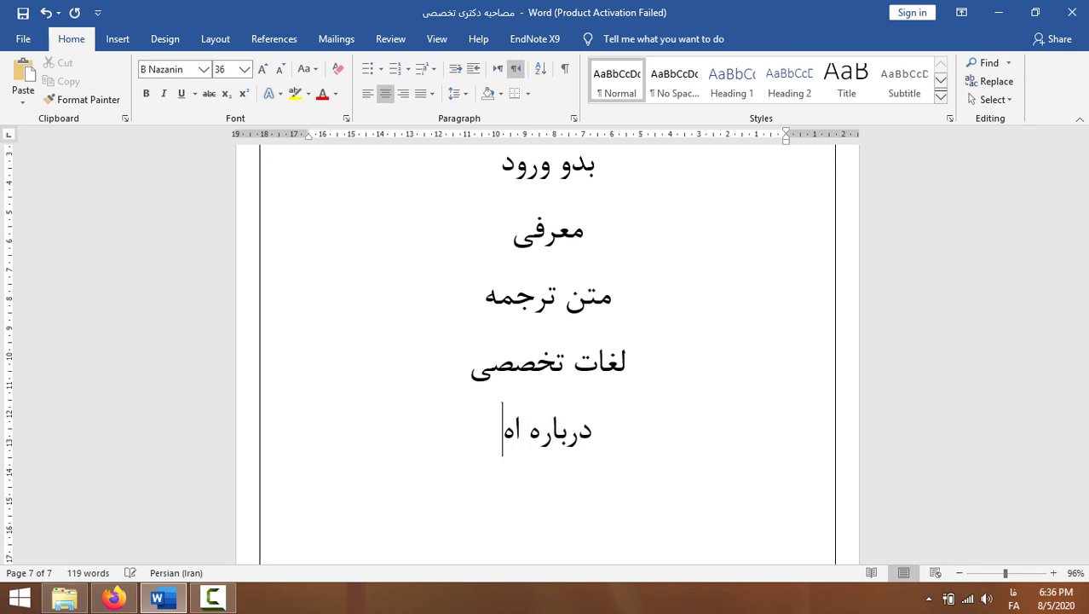
type("میت تعرفه گ")
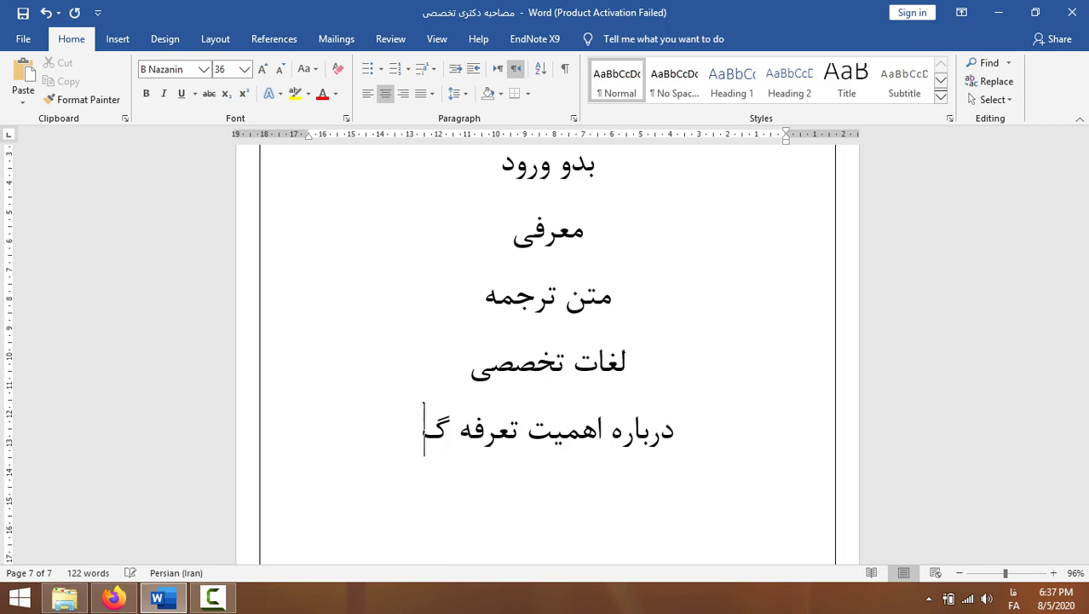
type("ذاری")
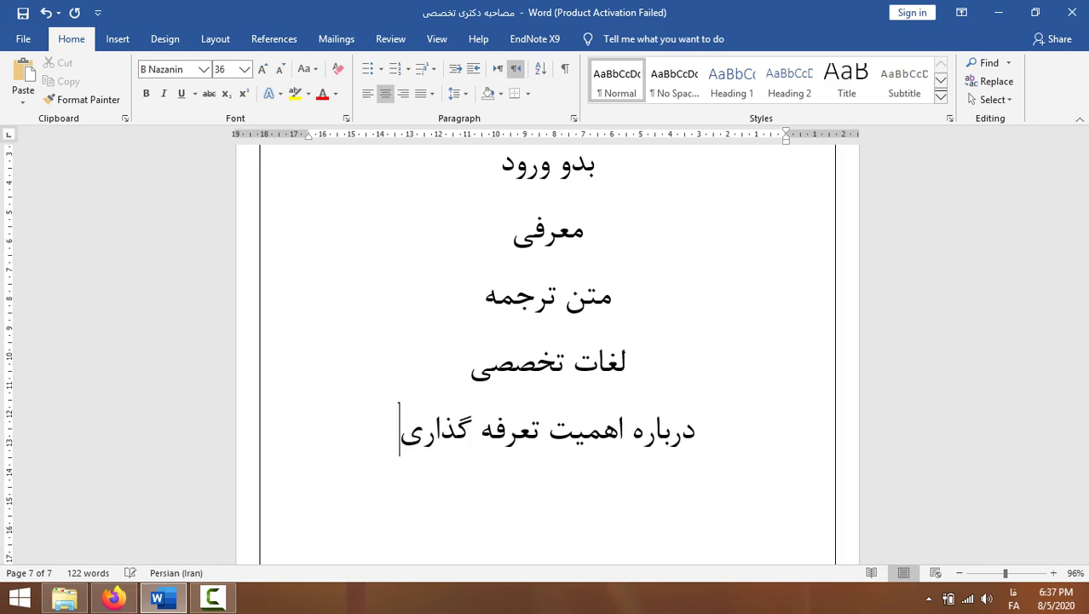
scroll(609, 458, "down", 1)
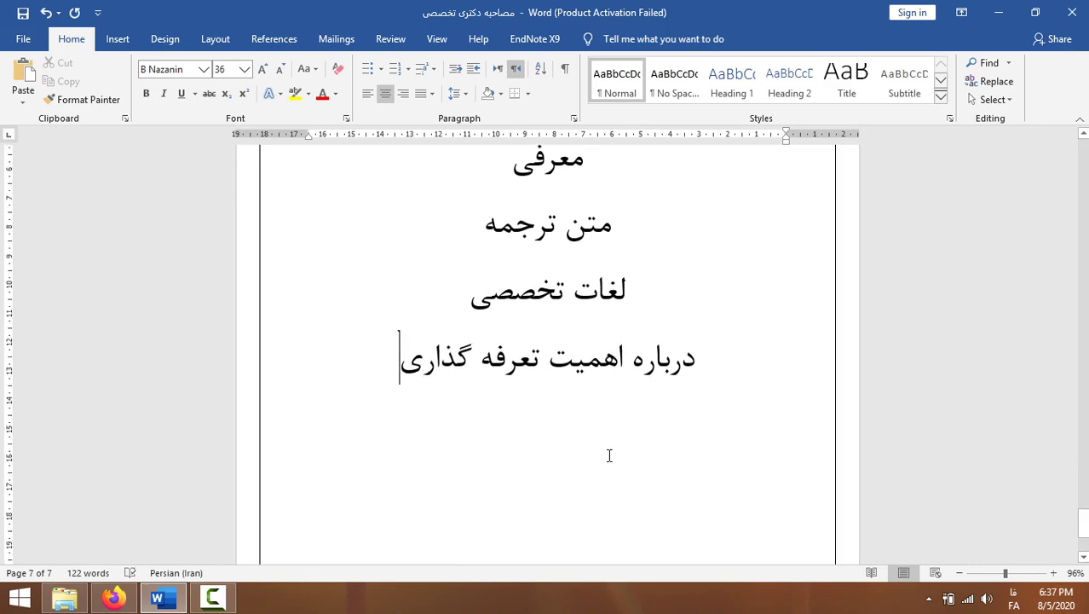
key("Return")
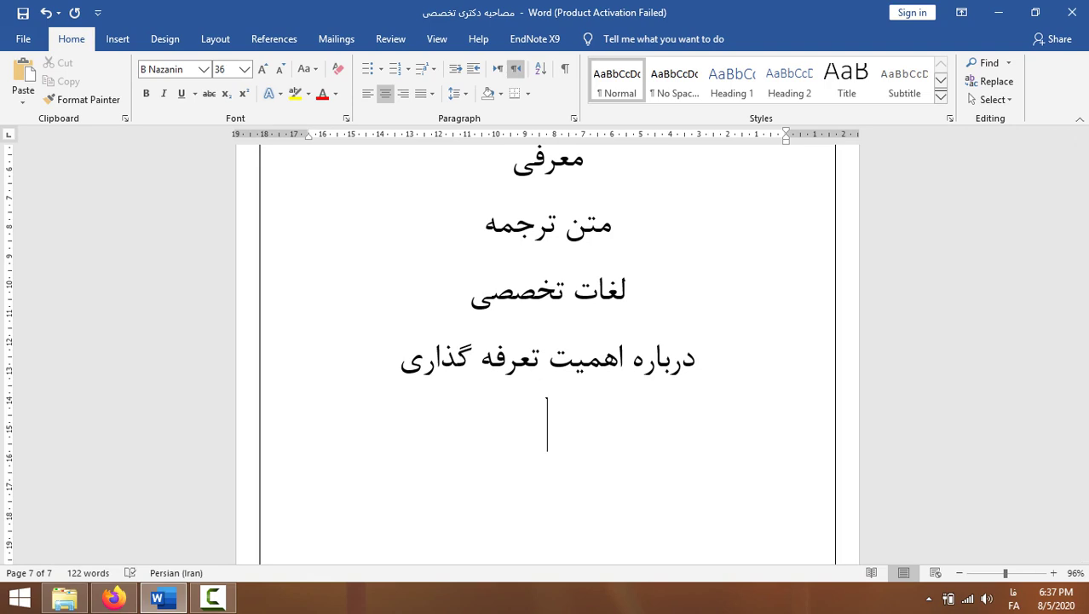
Enter "سالمندی جمعیت" on the empty line below "درباره اهمیت تعرفه گذاری".
type("سال")
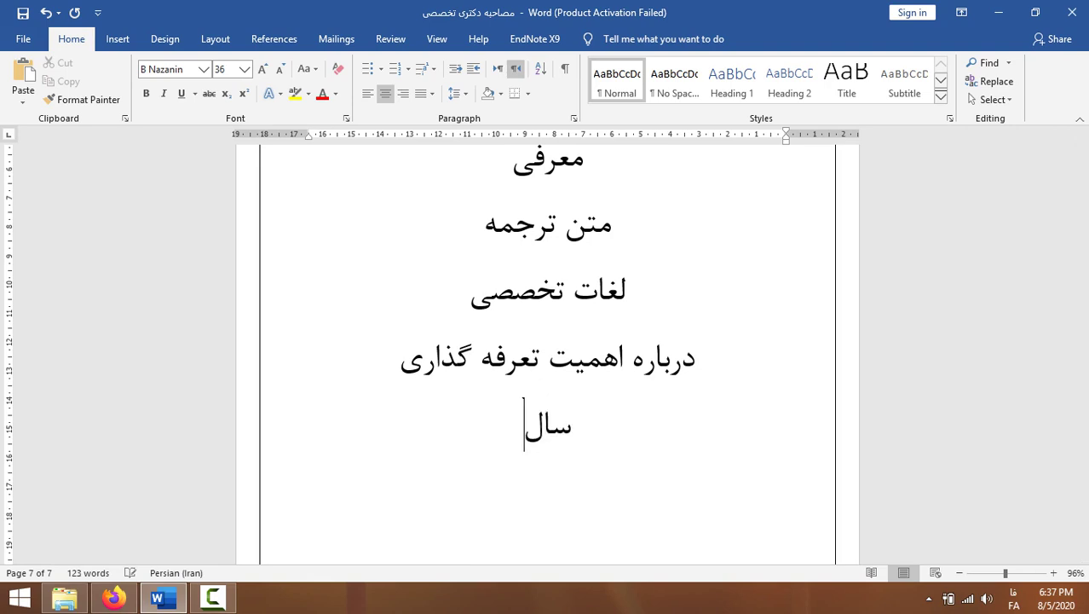
type("مندی")
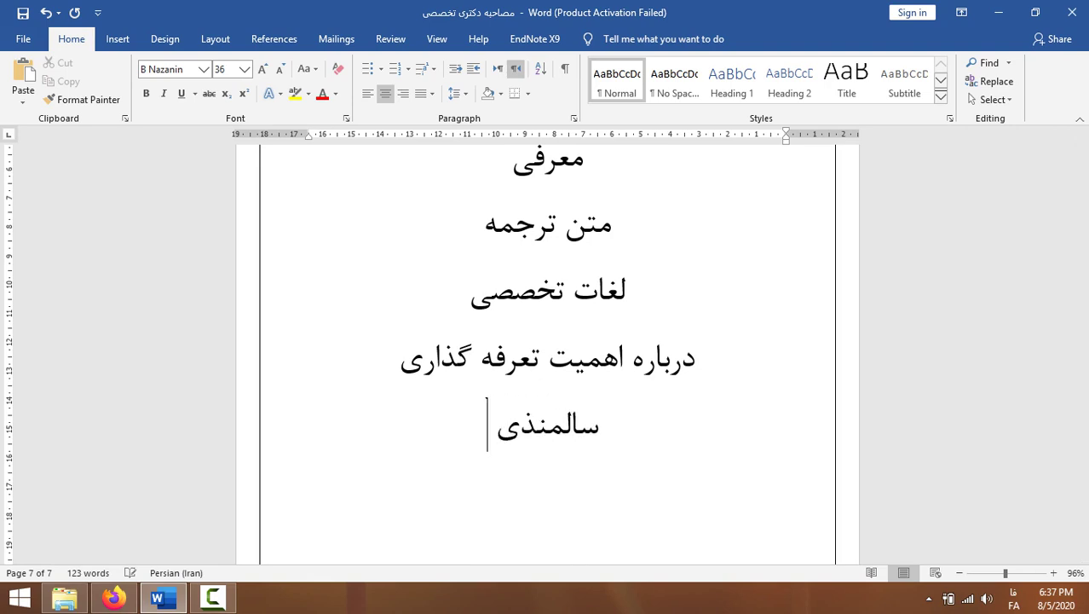
key("BackSpace")
key("BackSpace")
type("دی چمعیت")
key("BackSpace")
key("BackSpace")
key("BackSpace")
key("BackSpace")
key("BackSpace")
type("جمعیت")
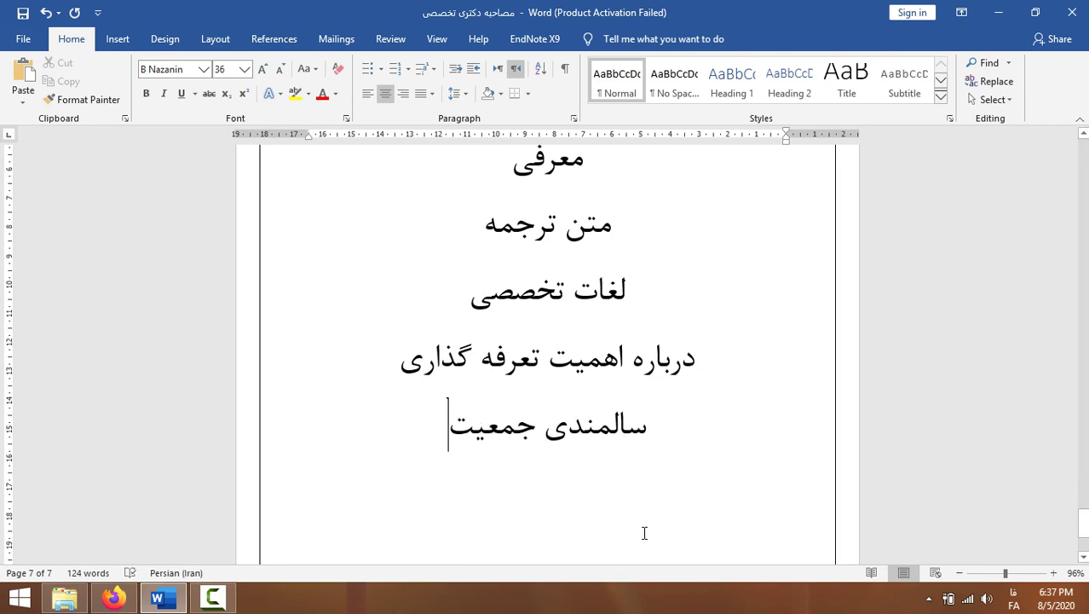
Go over the English-language list, select its lines "درباره اهمیت تعرفه گذاری" and "سالمندی جمعیت" to point them out, and clear the selection.
scroll(647, 530, "down", 3)
scroll(641, 529, "up", 1)
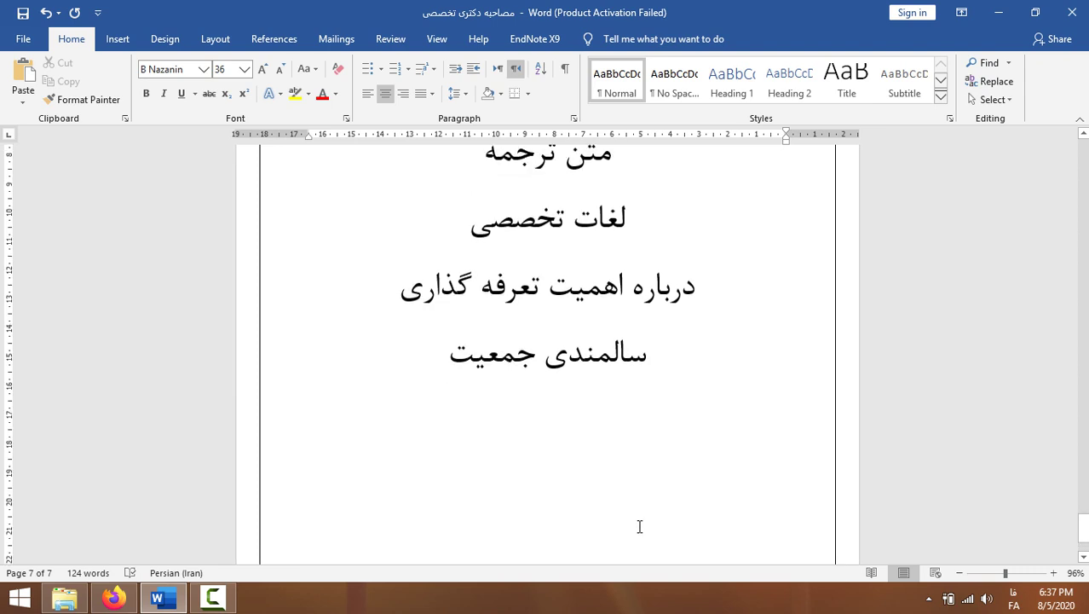
scroll(639, 526, "up", 1)
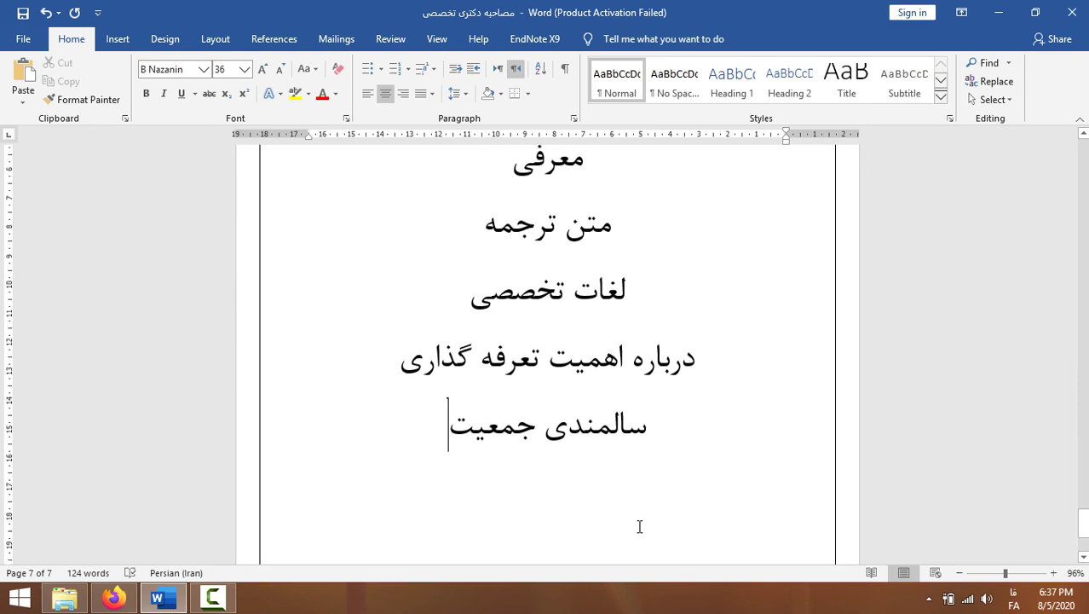
scroll(639, 525, "up", 2)
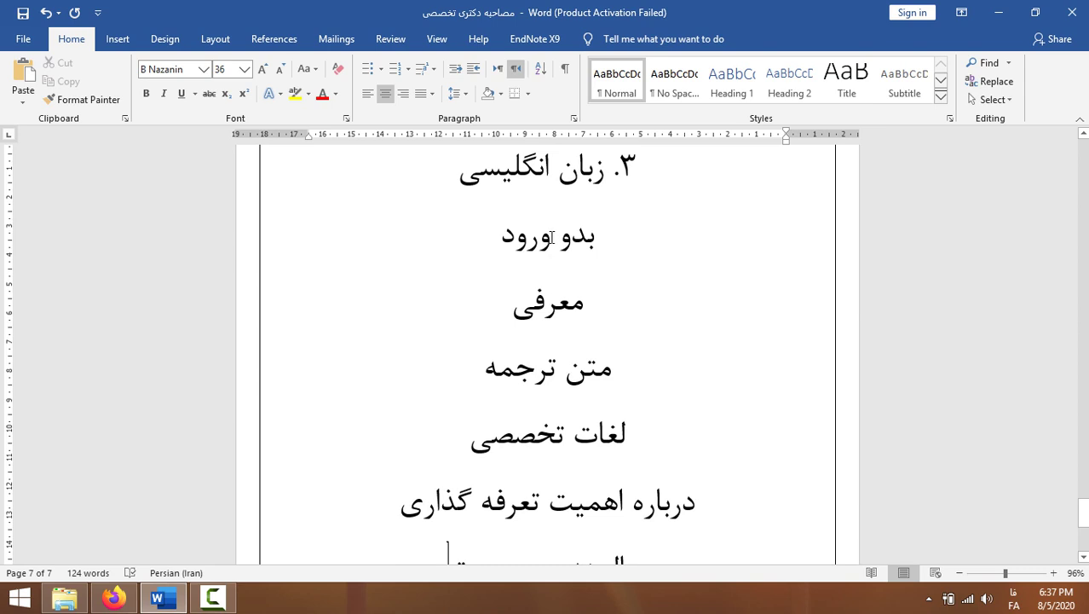
scroll(554, 307, "down", 2)
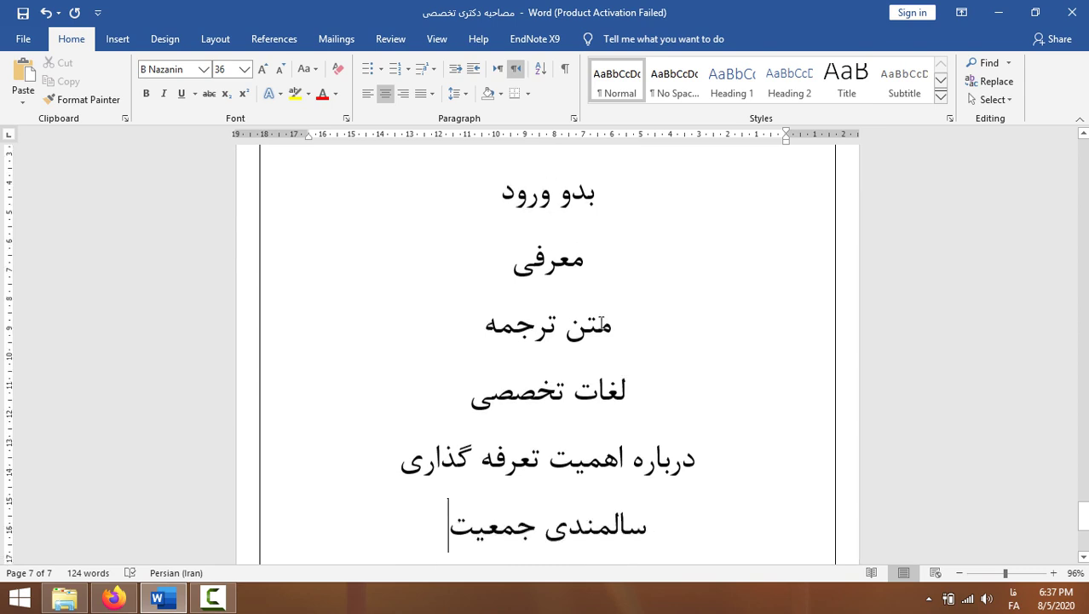
left_click_drag(443, 495, 705, 428)
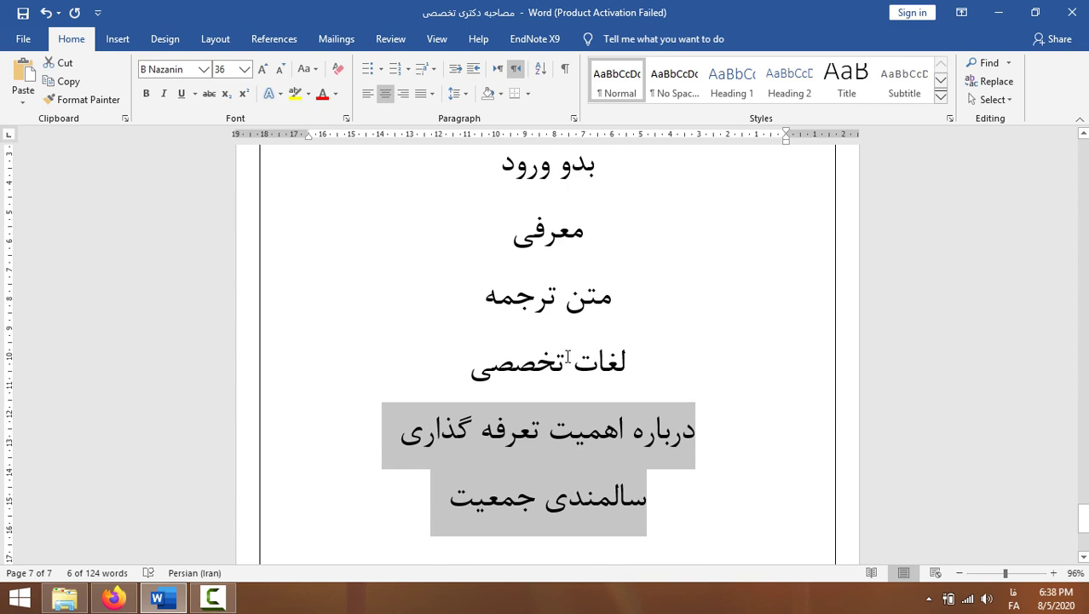
left_click(454, 505)
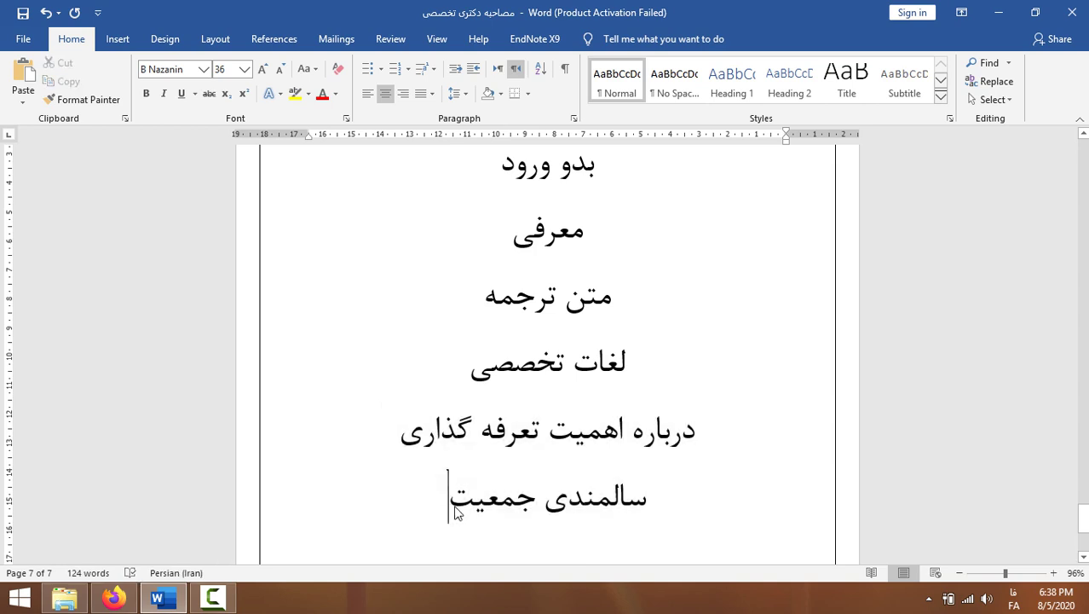
Add the word "جسارت" in quotation marks on a new line below "سالمندی جمعیت".
scroll(454, 506, "down", 3)
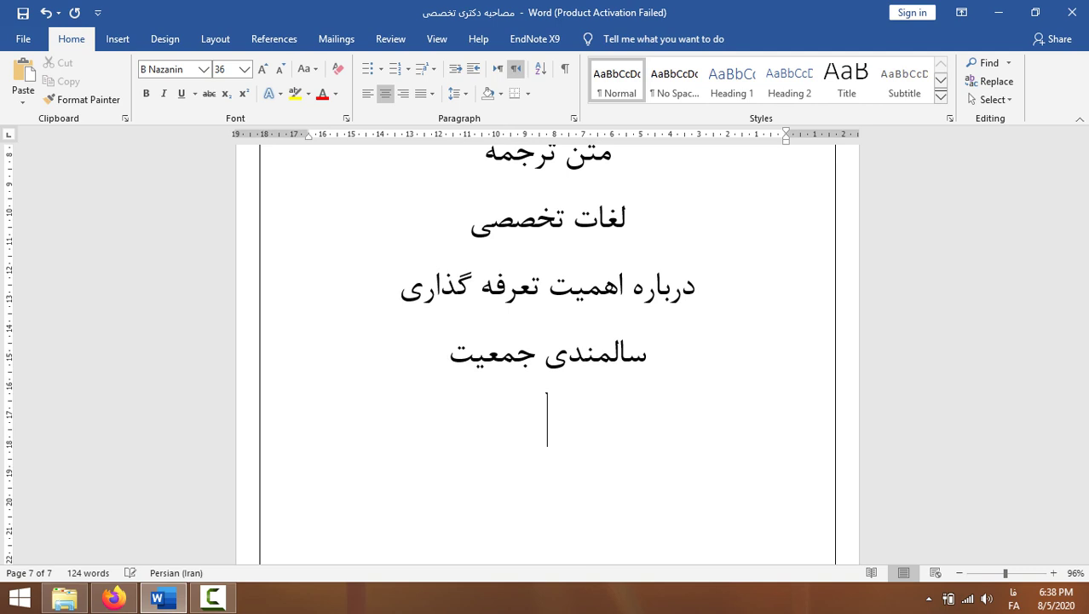
type("جسارت")
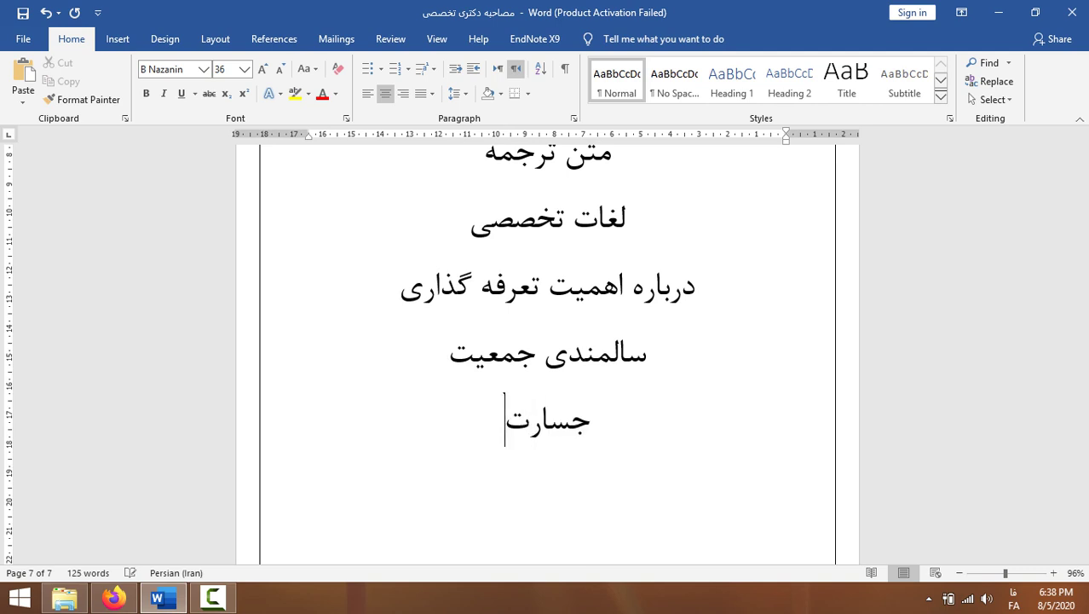
type("\"")
key("Right")
key("Right")
key("Right")
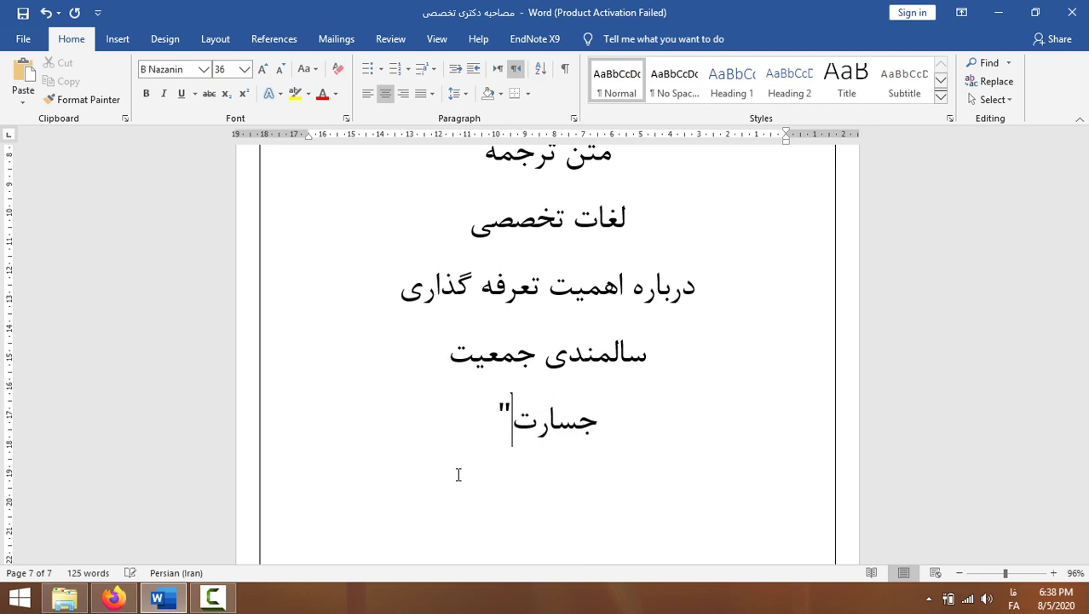
key("Right")
key("Right")
type("\"")
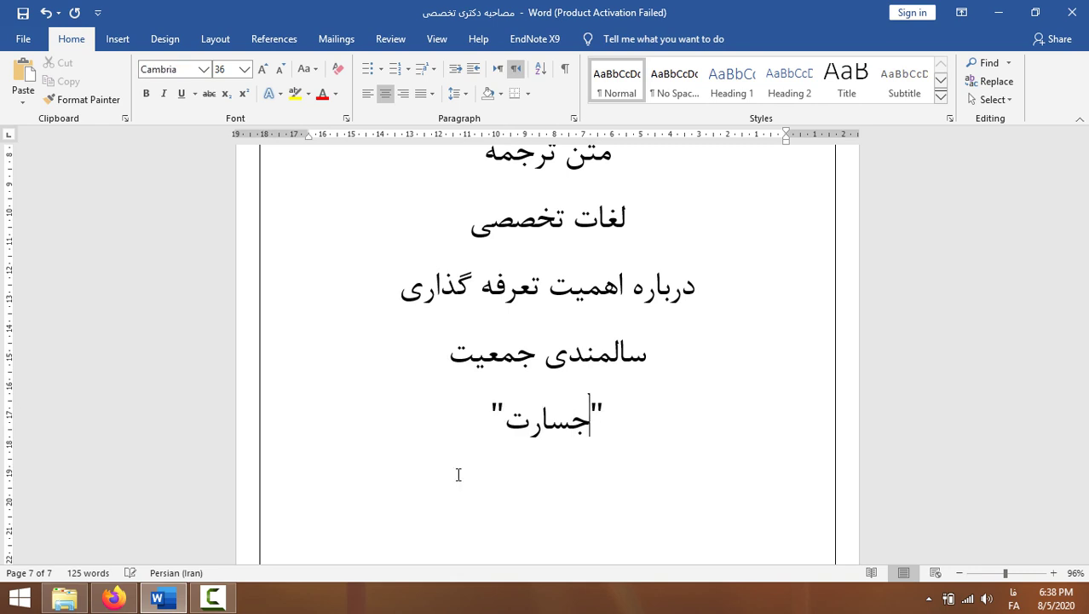
left_click(456, 405)
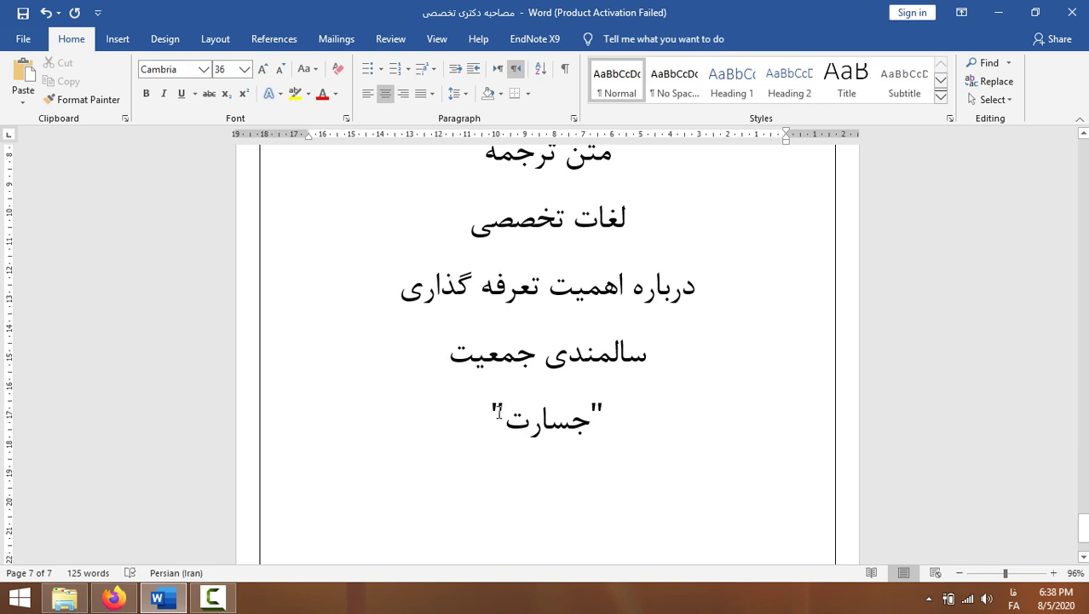
Copy the line "۴. ارائه عمومی" from the numbered list of interview stations on page 3.
scroll(499, 413, "up", 3)
scroll(499, 407, "up", 20)
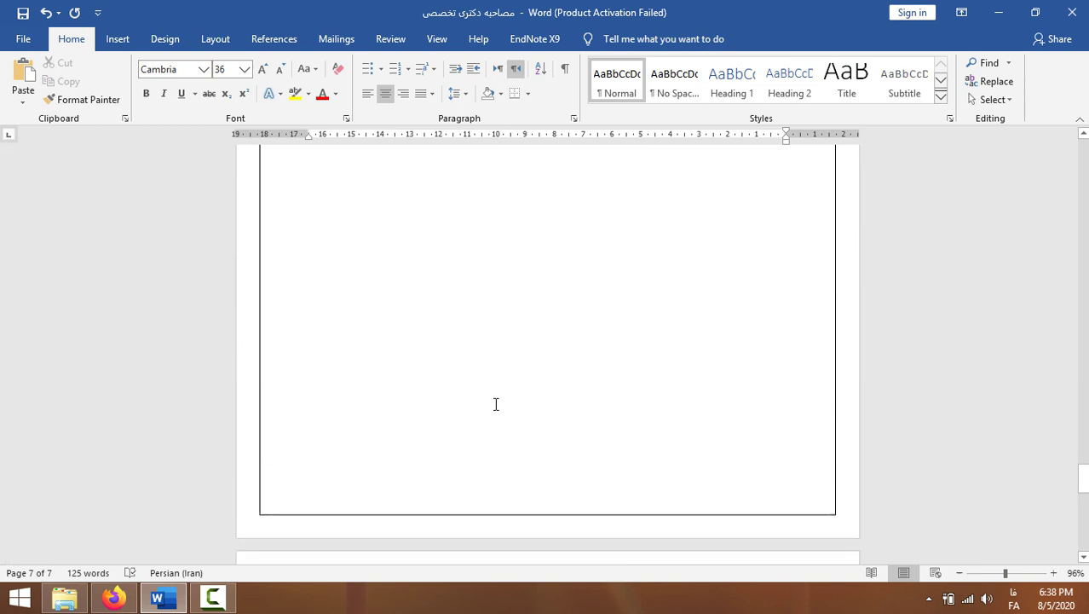
scroll(495, 401, "up", 20)
left_click_drag(1082, 370, 1078, 289)
triple_click(576, 389)
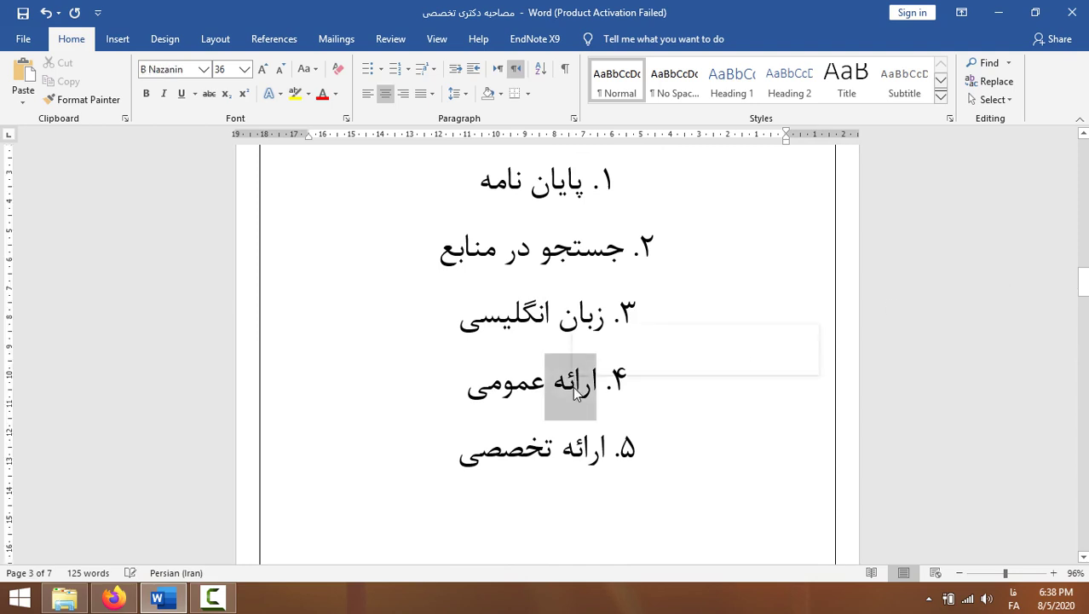
right_click(576, 390)
left_click(626, 218)
Start a new page after the English-language section and paste "۴. ارائه عمومی" there as its heading.
left_click_drag(1082, 283, 1083, 535)
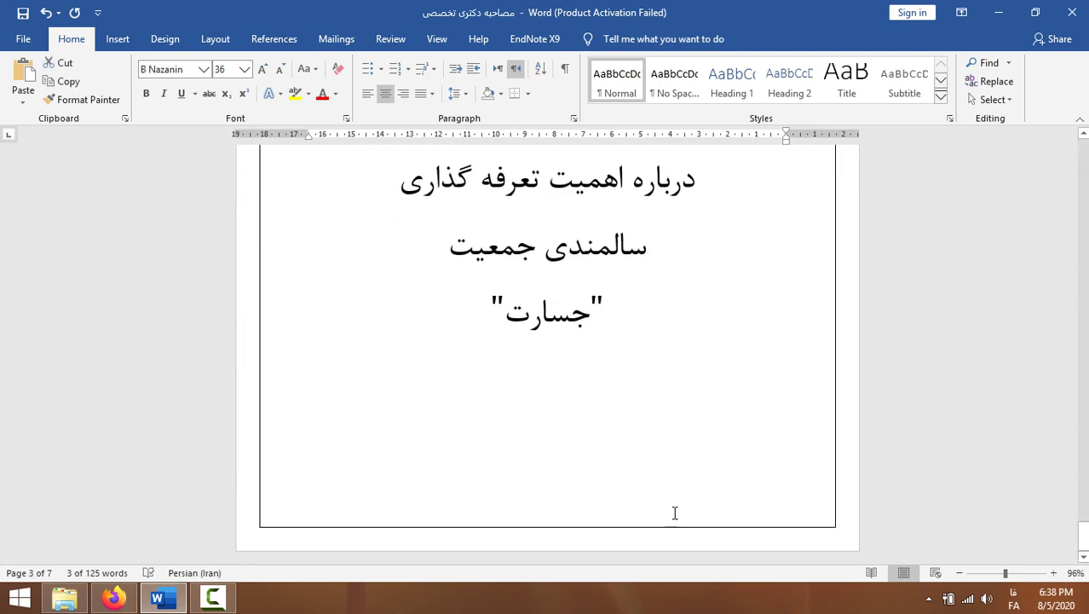
left_click(570, 482)
key("ctrl+Return")
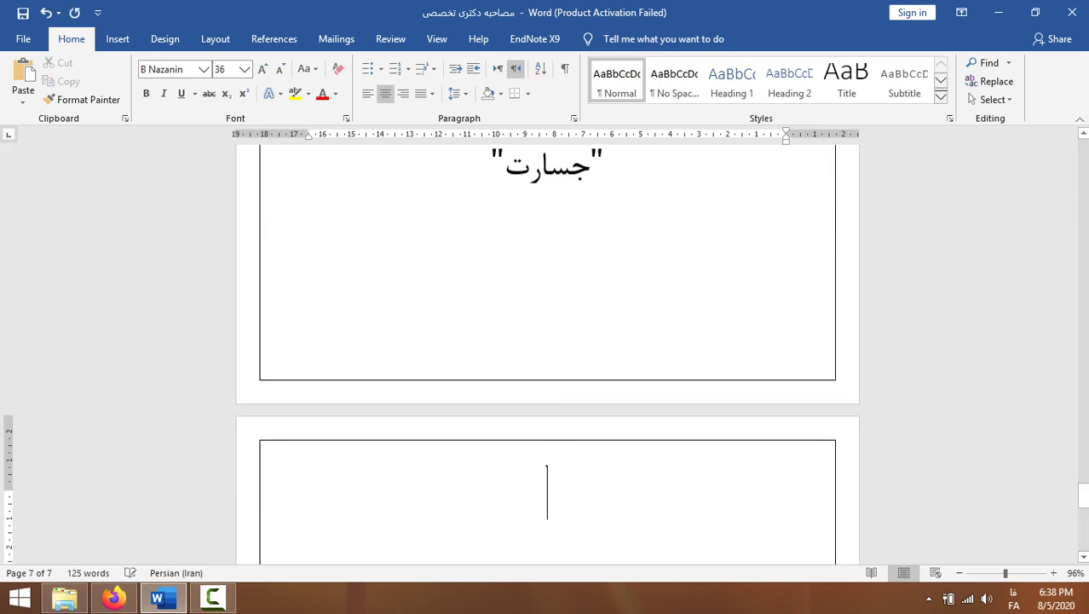
key("ctrl+v")
scroll(569, 478, "down", 3)
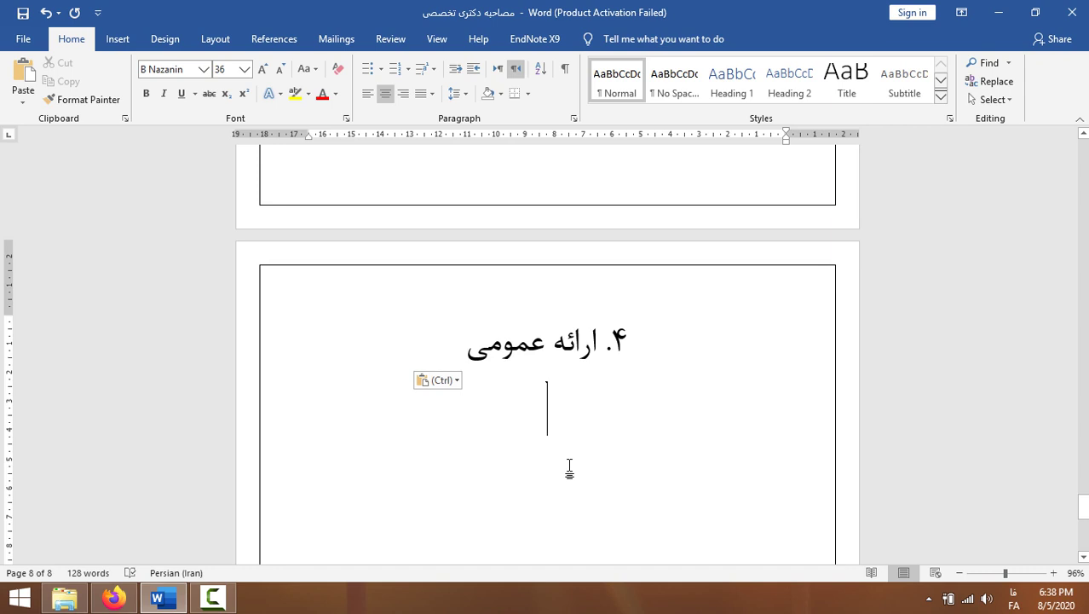
Select the heading "۴. ارائه عمومی" to point it out and clear the selection.
left_click_drag(475, 345, 587, 340)
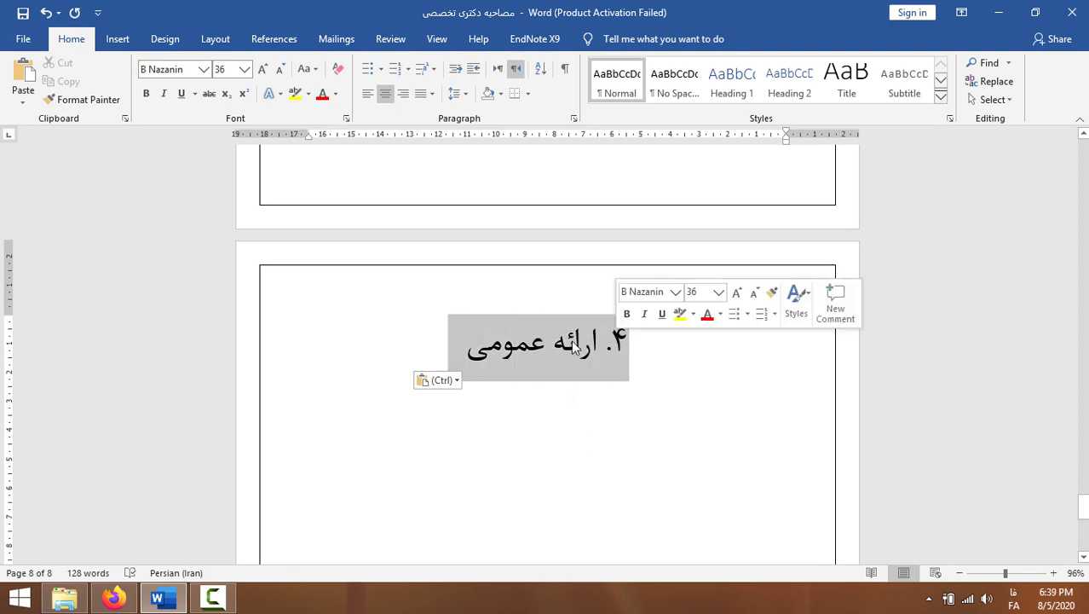
left_click(538, 345)
left_click(458, 351)
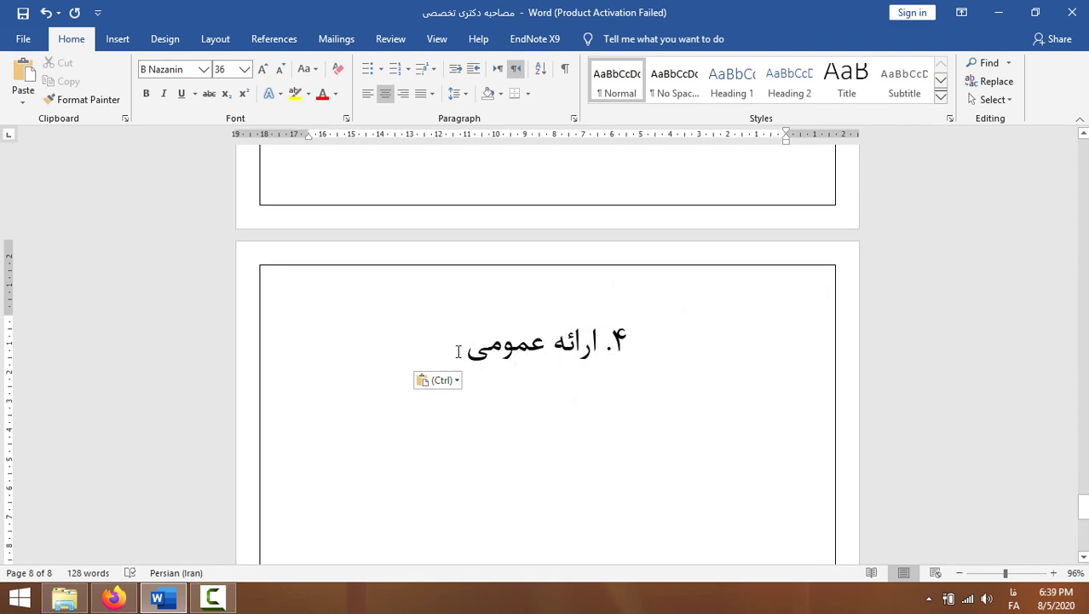
Enter "بنویسین حتی یک کلمه یا جمله" on a line below the heading "۴. ارائه عمومی".
key("Return")
scroll(573, 390, "down", 2)
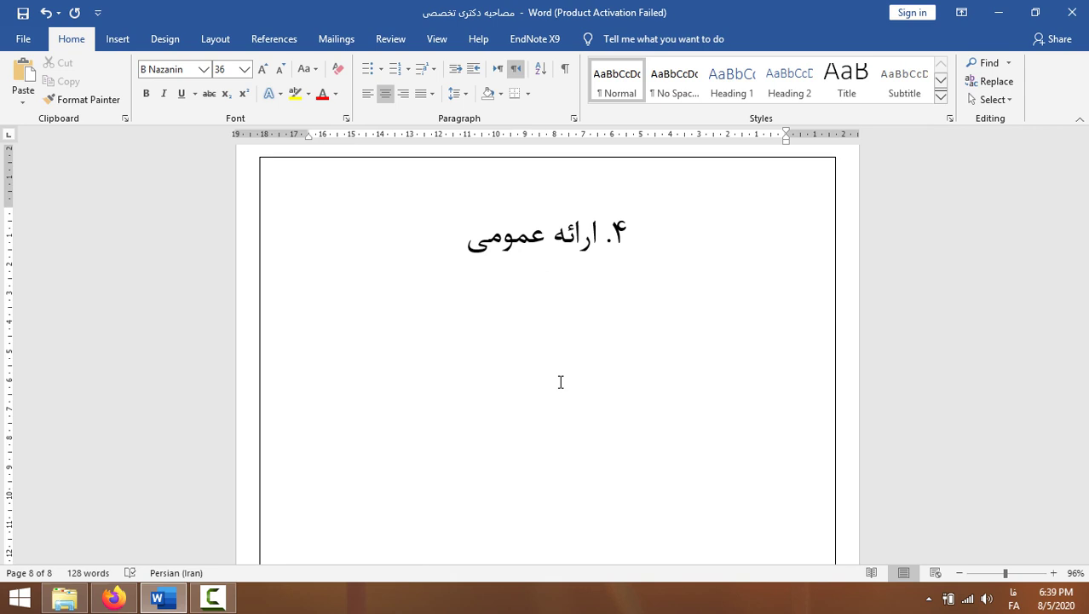
type("بنویسین")
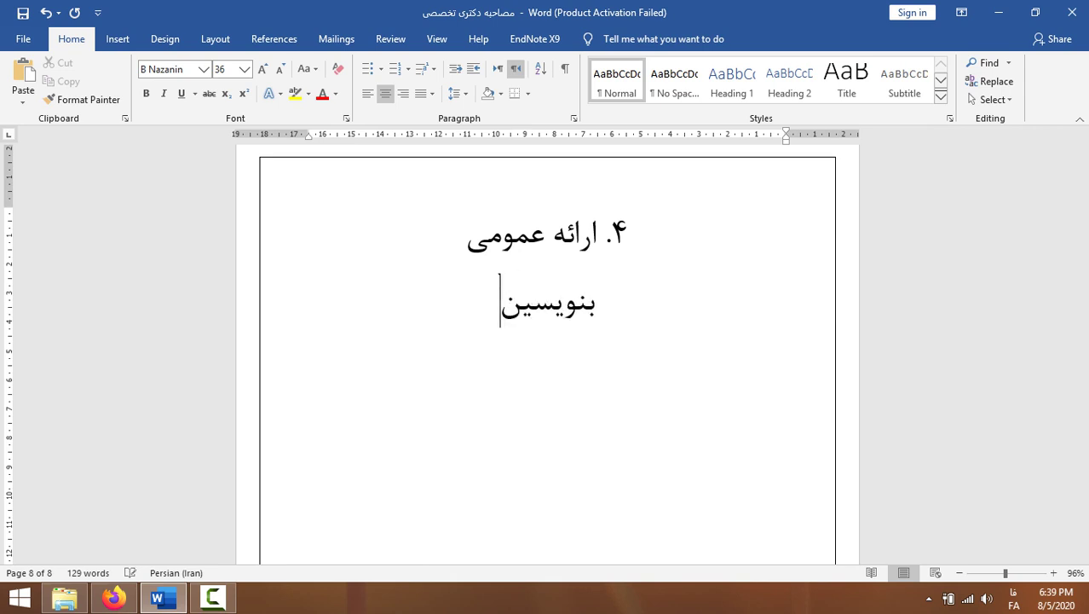
type(" حتی ی")
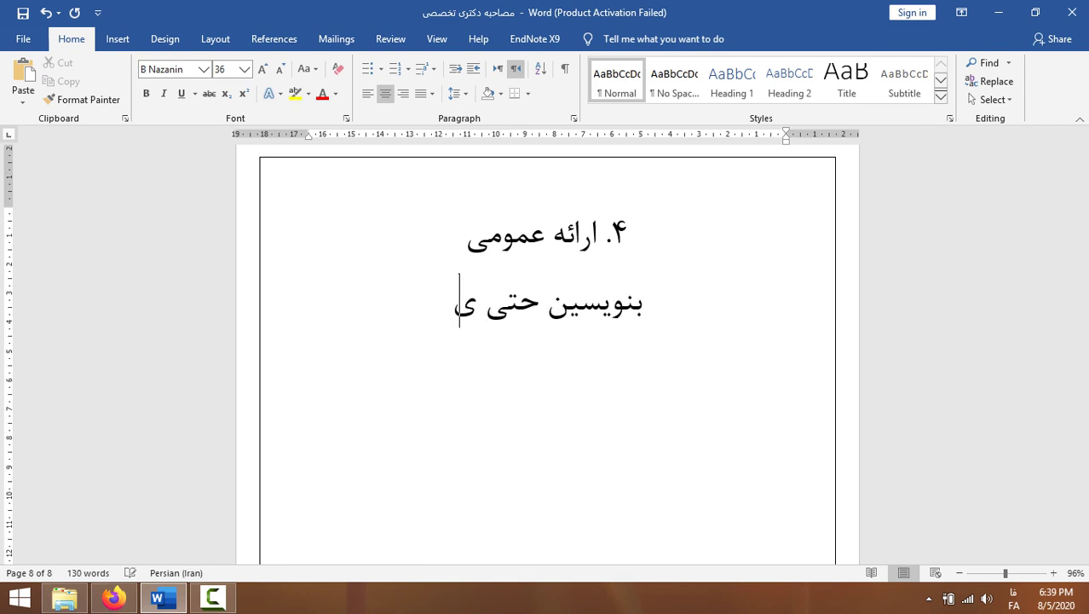
type("ک کلم")
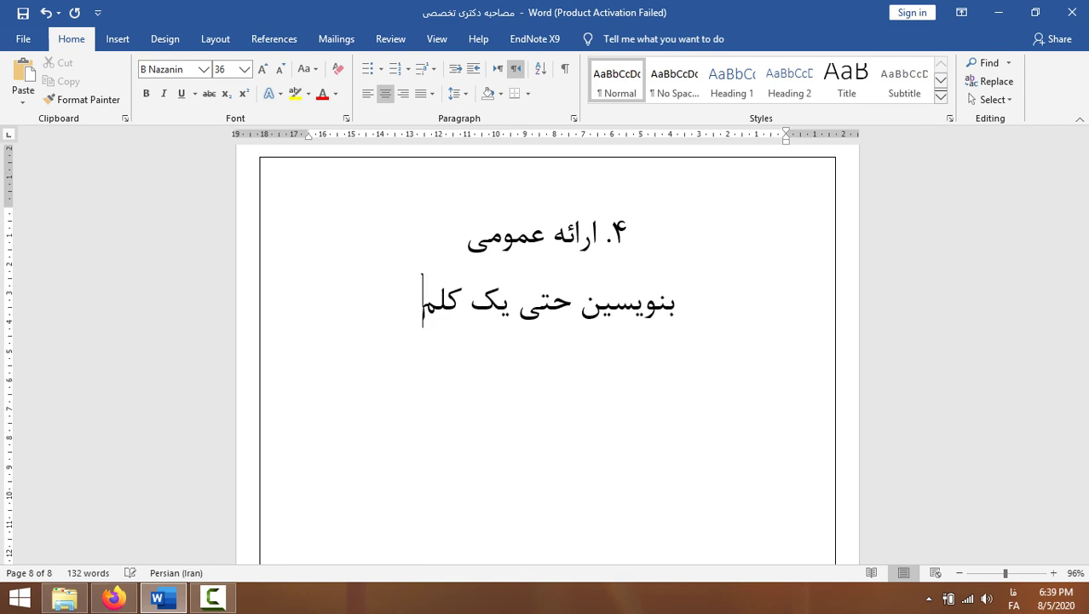
type("ه یا جمله")
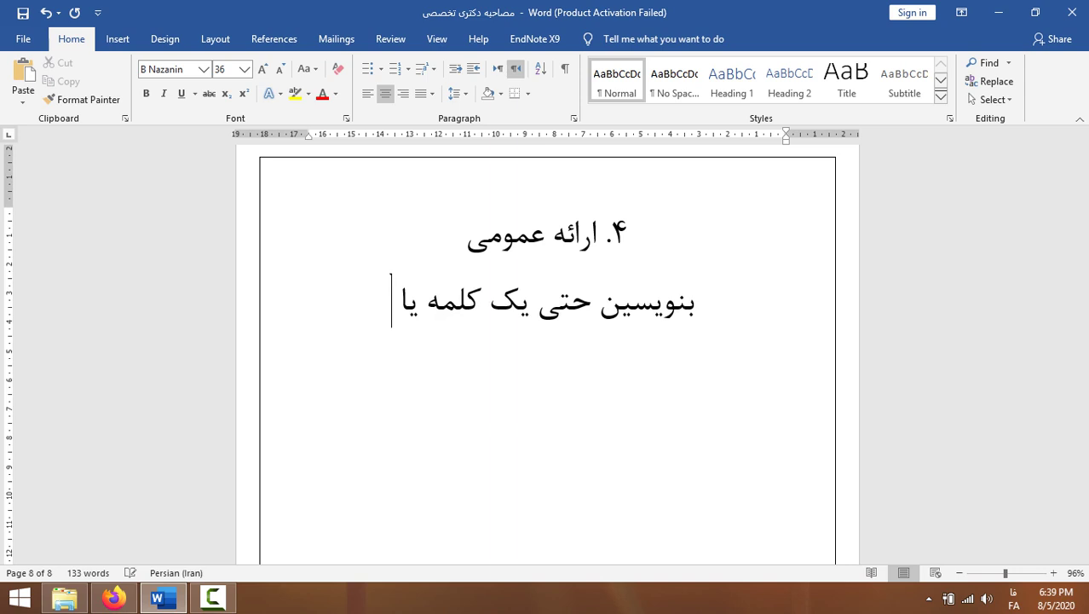
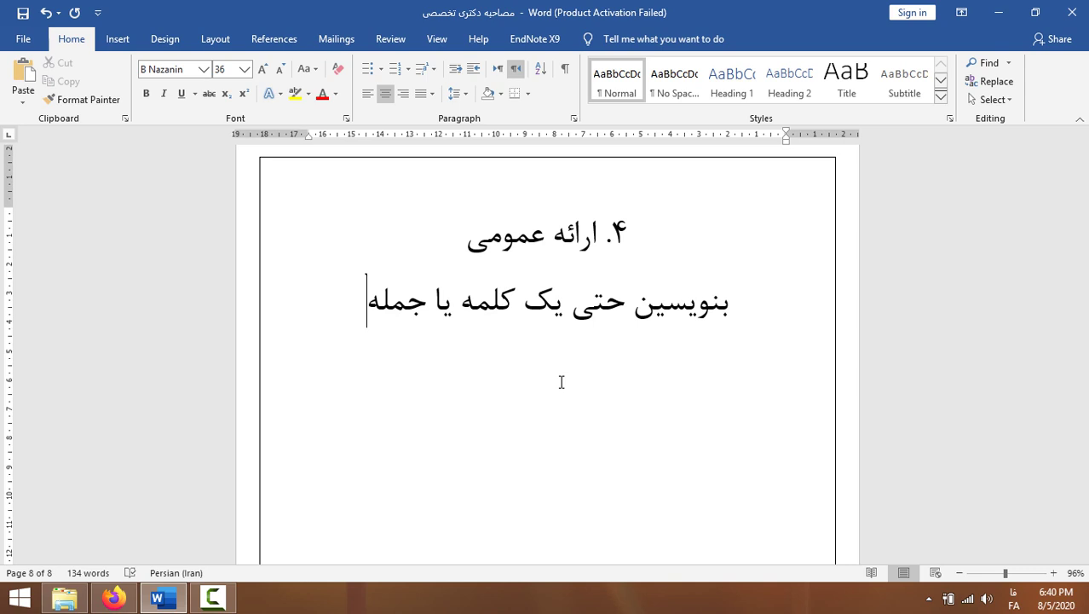
Start another line below "بنویسین حتی یک کلمه یا جمله" and enter "موضوع و مخ".
key("Return")
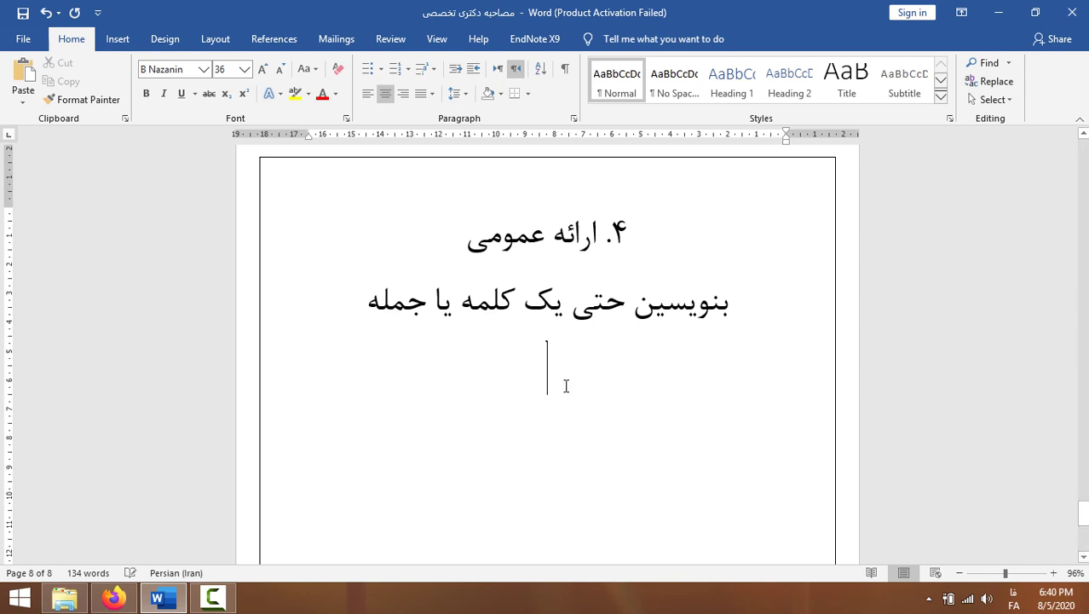
type("موضو")
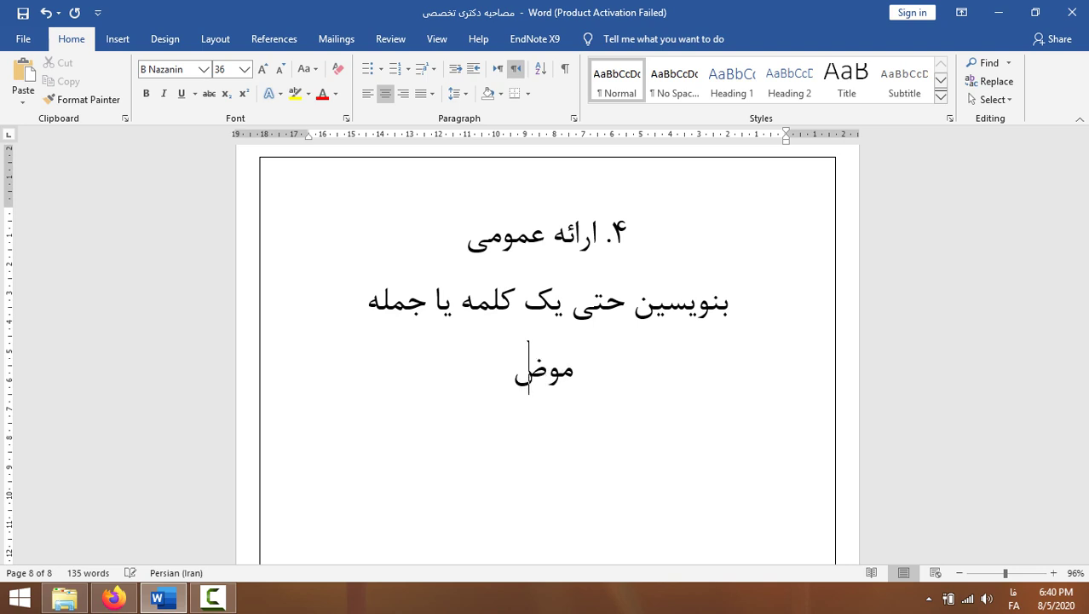
type("ع ")
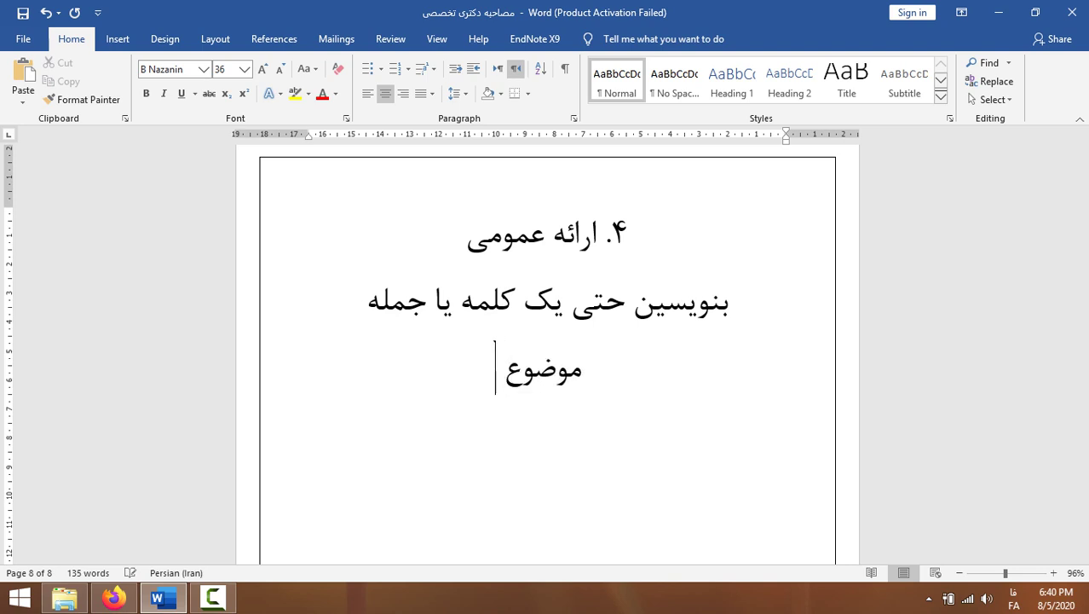
type("و ")
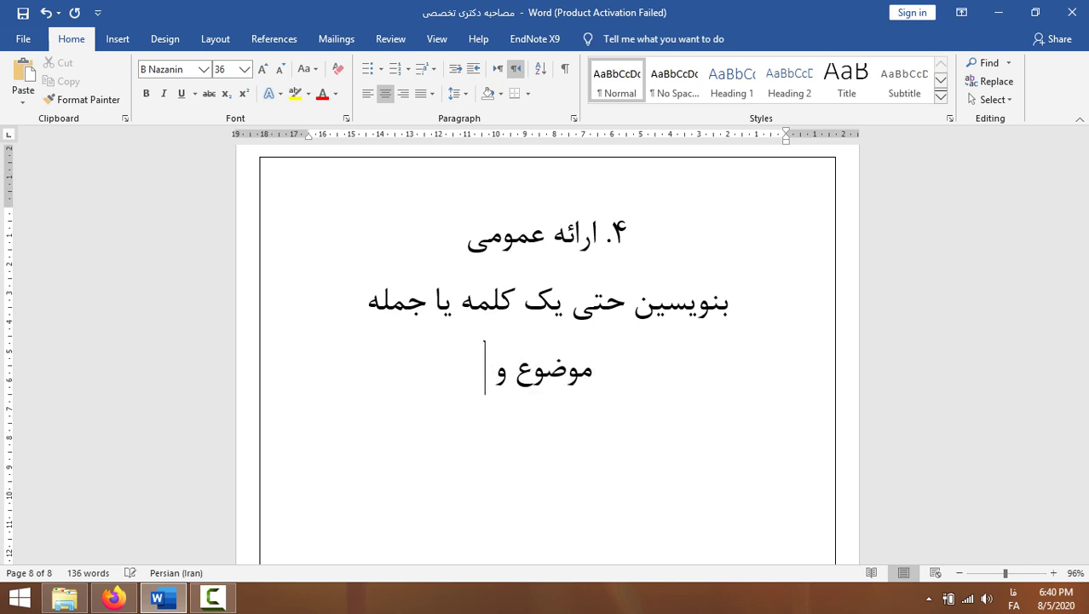
type("مخطب")
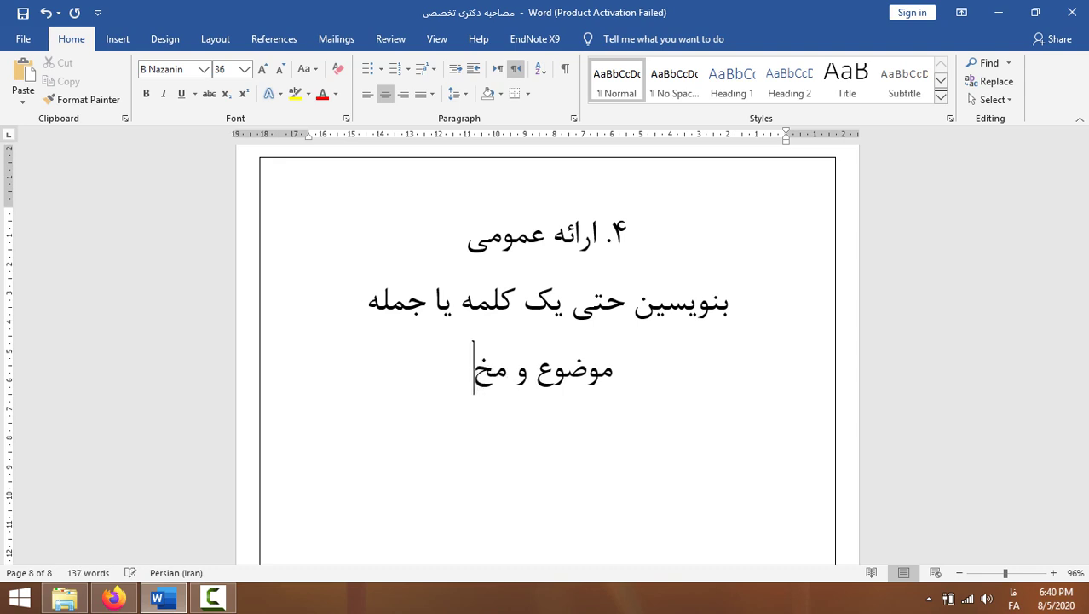
Complete the third line of the page so it reads "موضوع و مخاطبین".
key("BackSpace")
key("BackSpace")
type("اطبین")
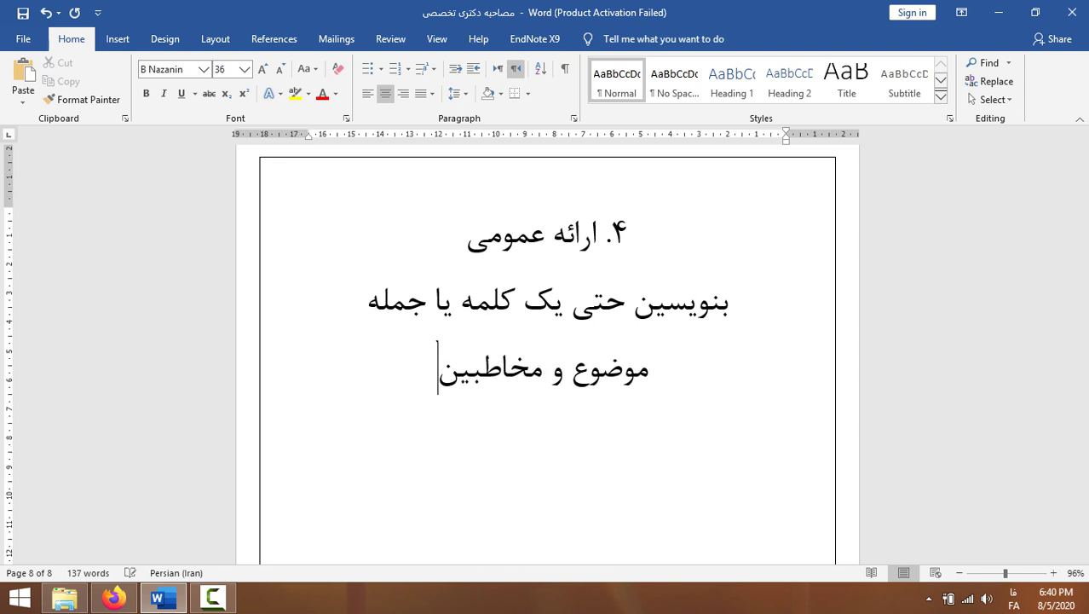
Highlight the word "مخاطبین" in yellow and the word "موضوع" in bright green.
double_click(433, 392)
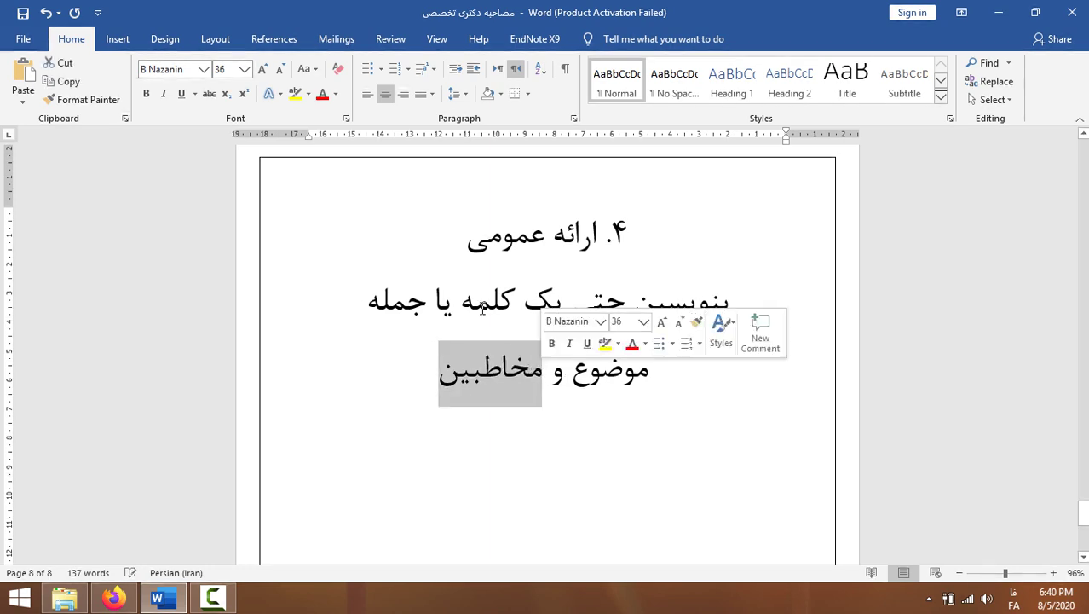
left_click(294, 96)
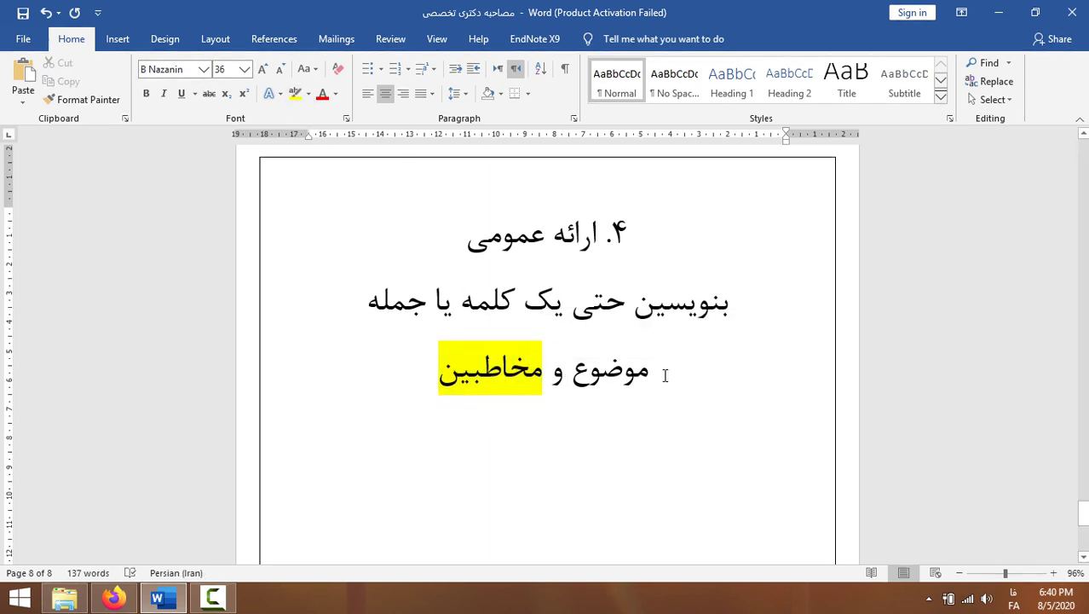
left_click_drag(661, 375, 563, 375)
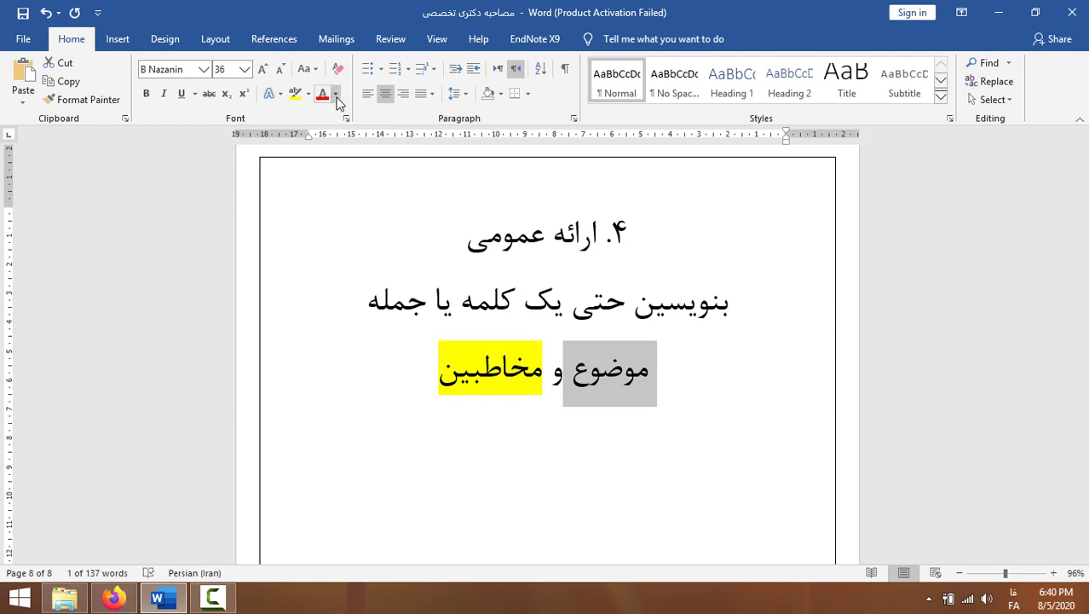
left_click(308, 94)
left_click(323, 116)
Below the highlighted line, leave an empty line and add the lines "۲ دقیقه" and "یادداشت برداری".
left_click(439, 405)
key("Return")
key("Return")
scroll(712, 495, "down", 2)
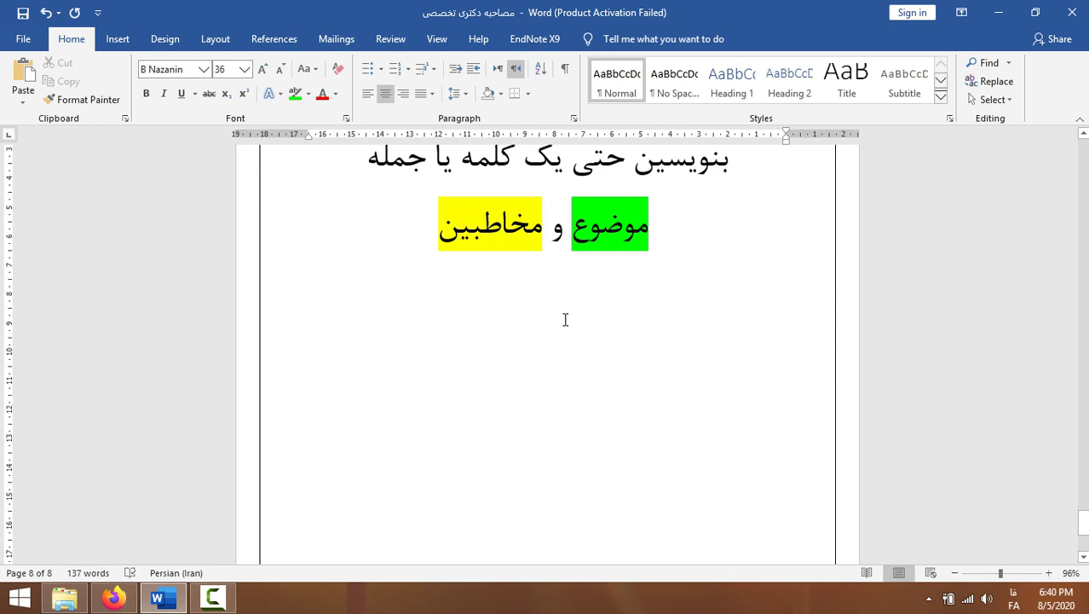
type("۲ دق")
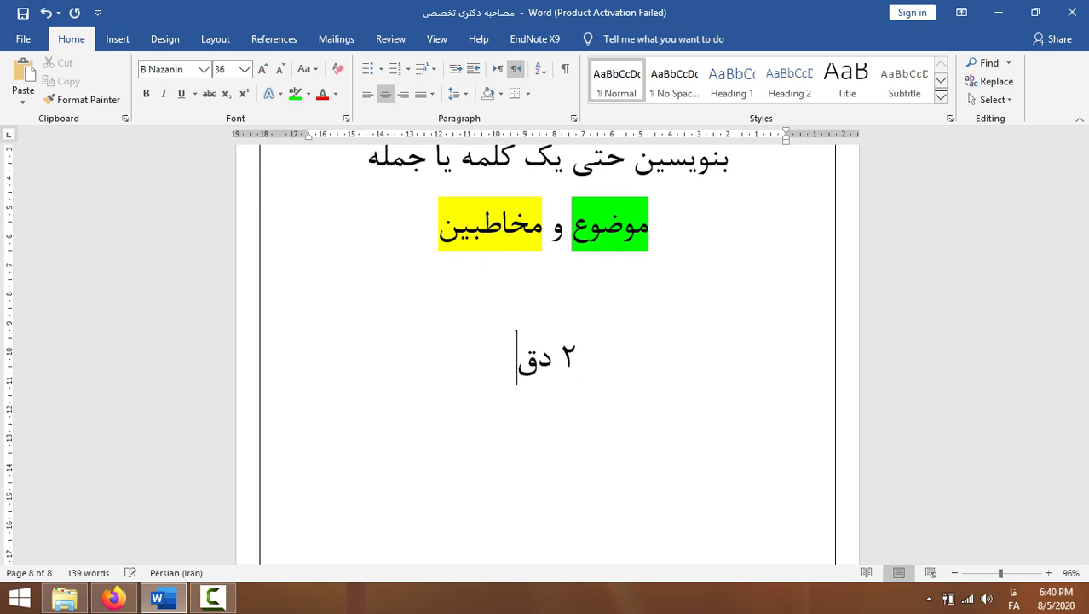
type("یقه")
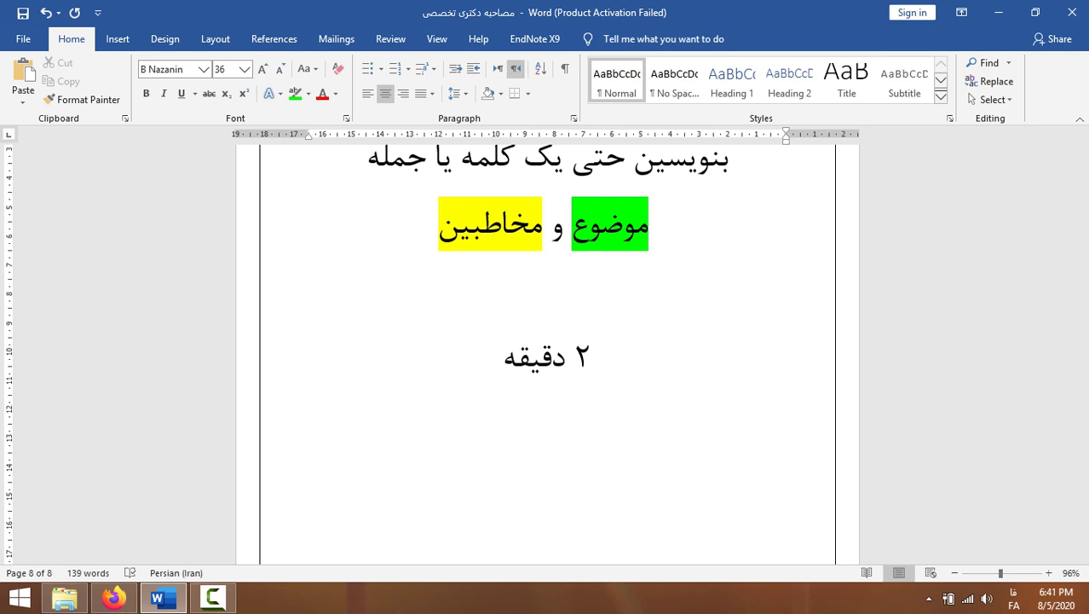
key("Return")
type("یادداشت برداری")
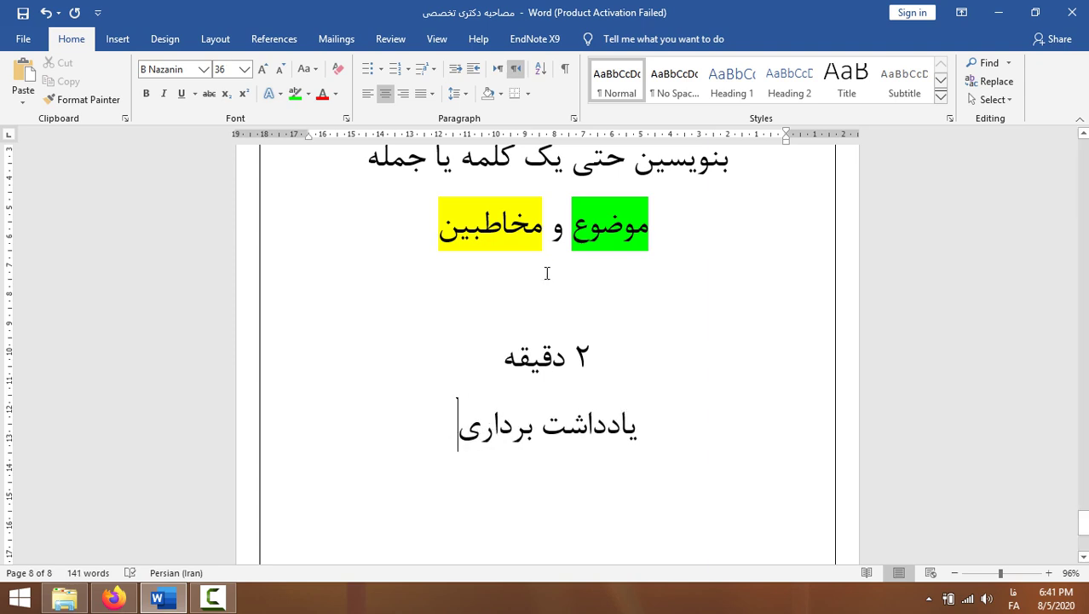
Highlight the whole phrase "یادداشت برداری" in pink.
double_click(573, 424)
left_click_drag(573, 423, 459, 426)
left_click(308, 93)
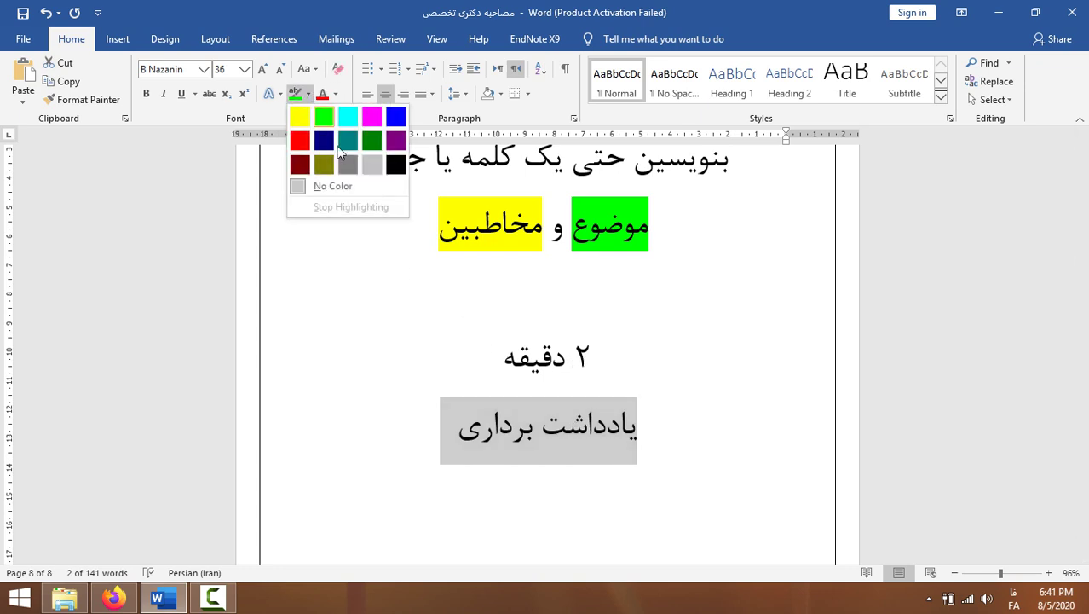
left_click(371, 116)
key("Left")
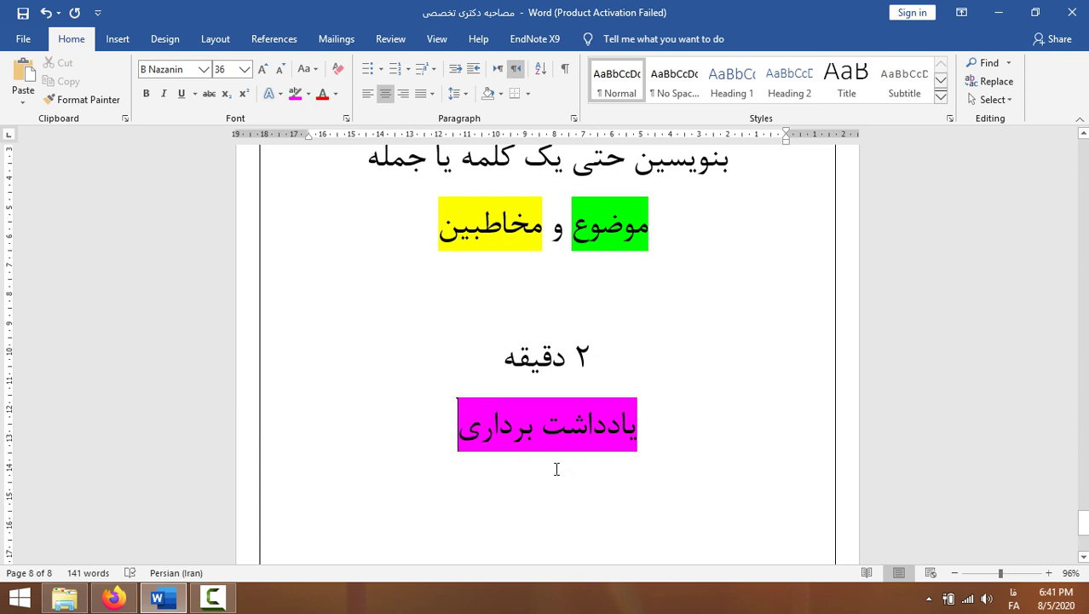
Add three lines below the pink phrase: "مقدمه", "بحث" and "نتیجه‌گیری".
scroll(550, 468, "down", 1)
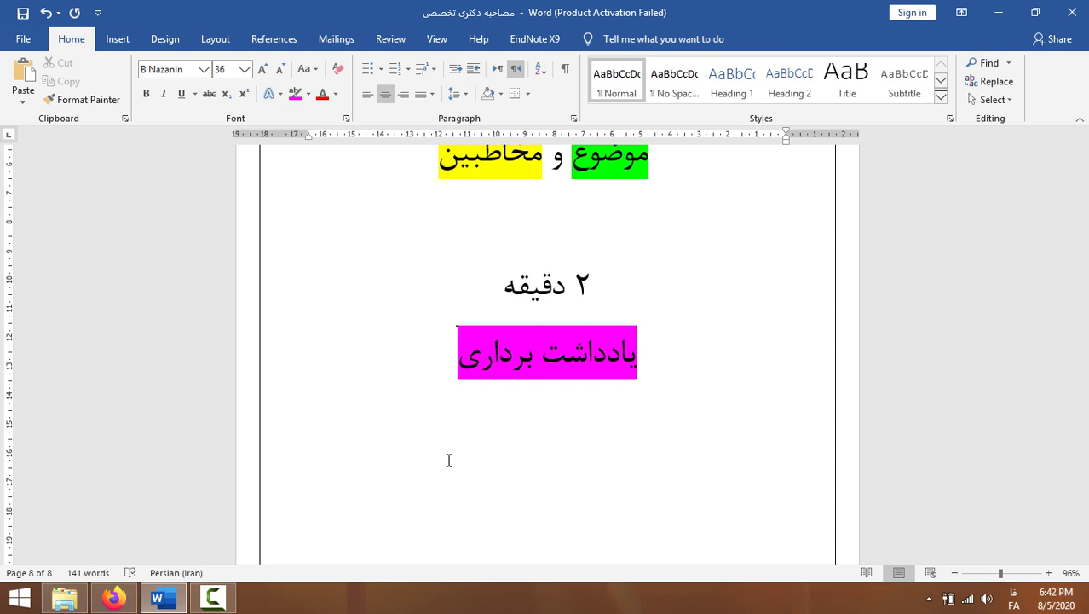
key("Return")
type("مقدمه")
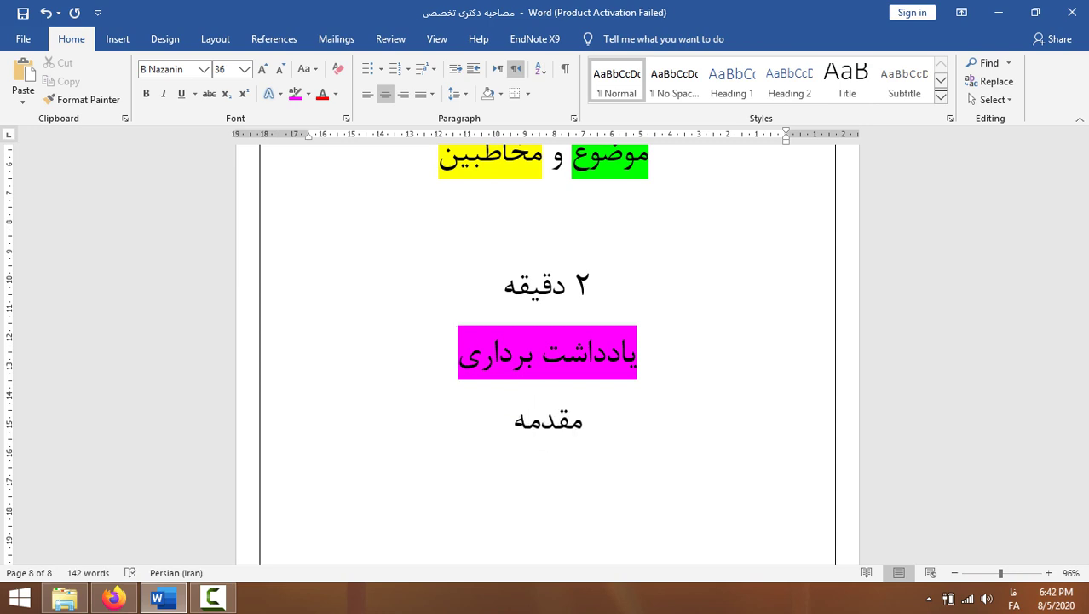
key("Return")
type("بحث")
key("Return")
type("نتی")
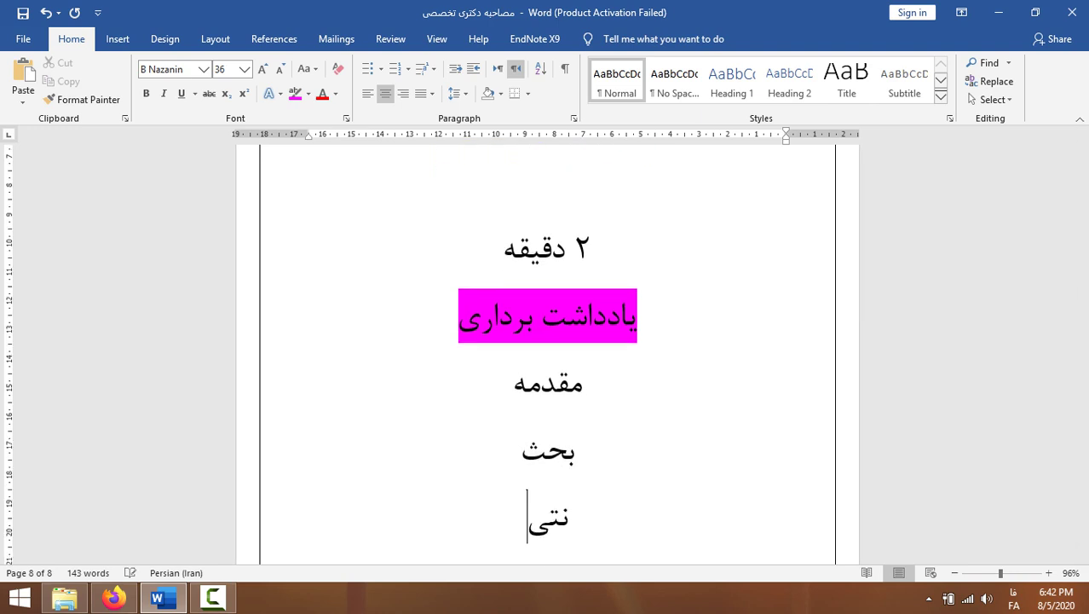
type("جه‌گیری")
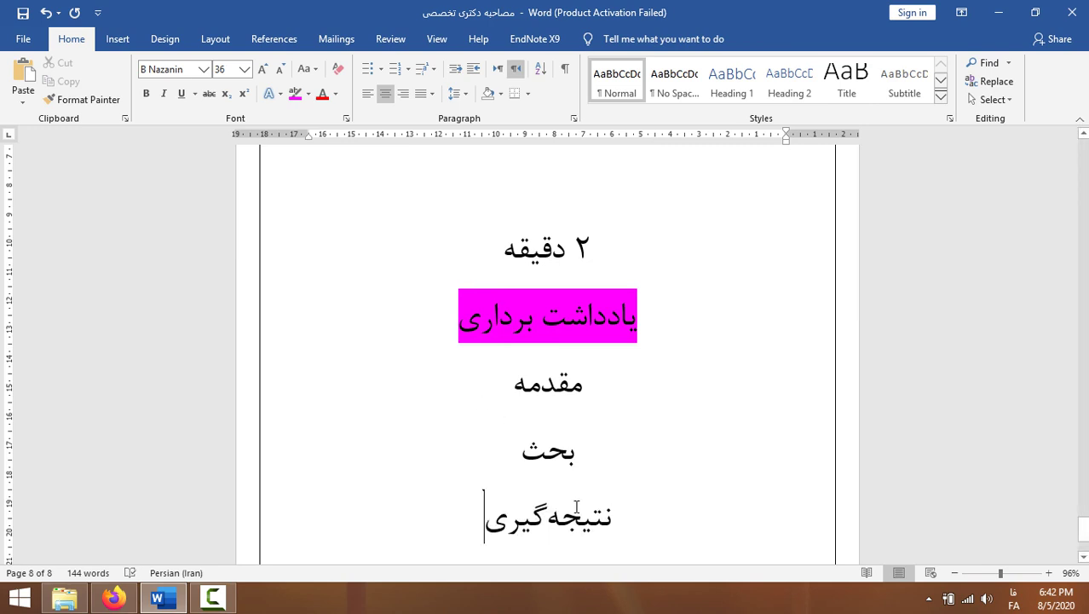
scroll(576, 498, "up", 1)
scroll(576, 501, "down", 3)
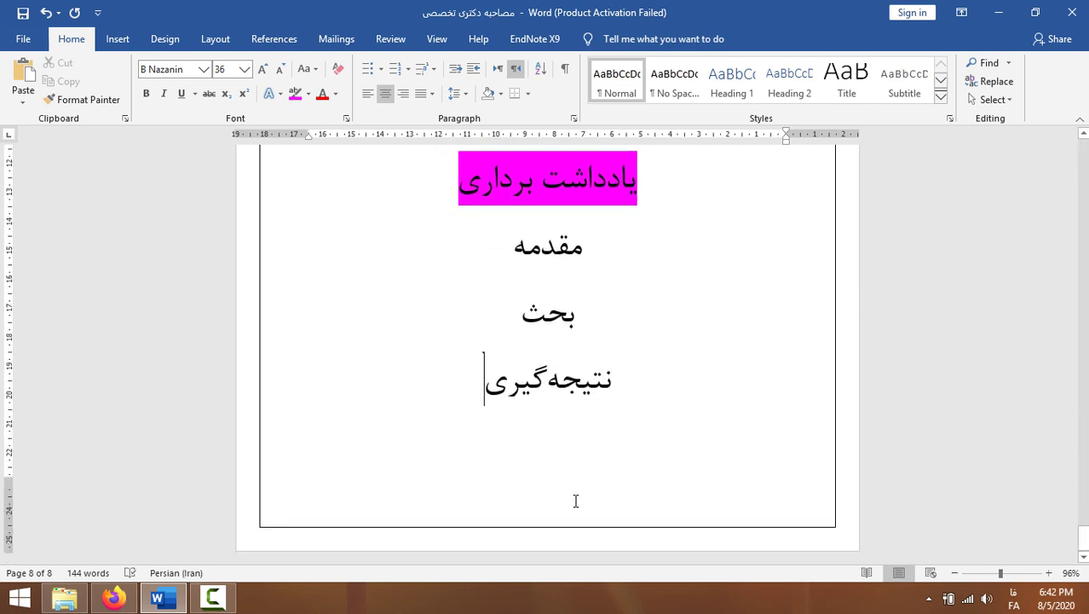
scroll(573, 499, "up", 1)
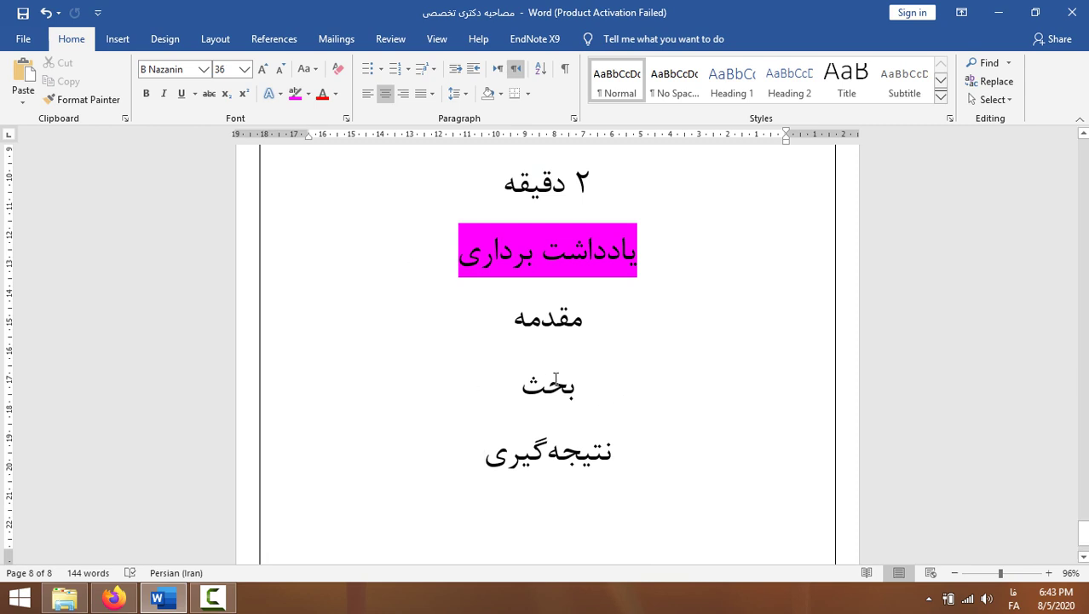
double_click(543, 337)
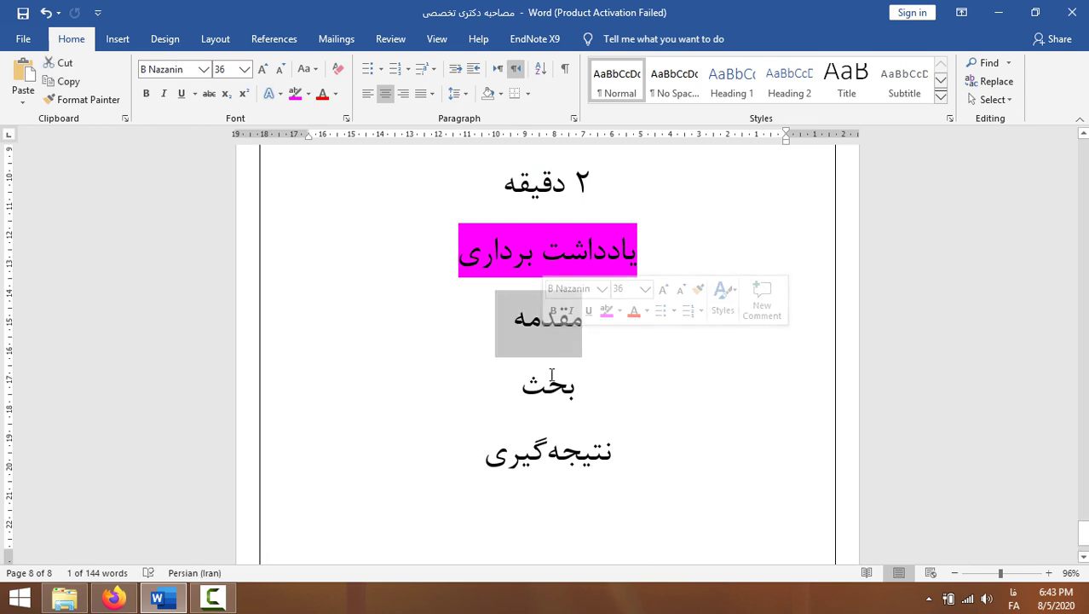
double_click(538, 421)
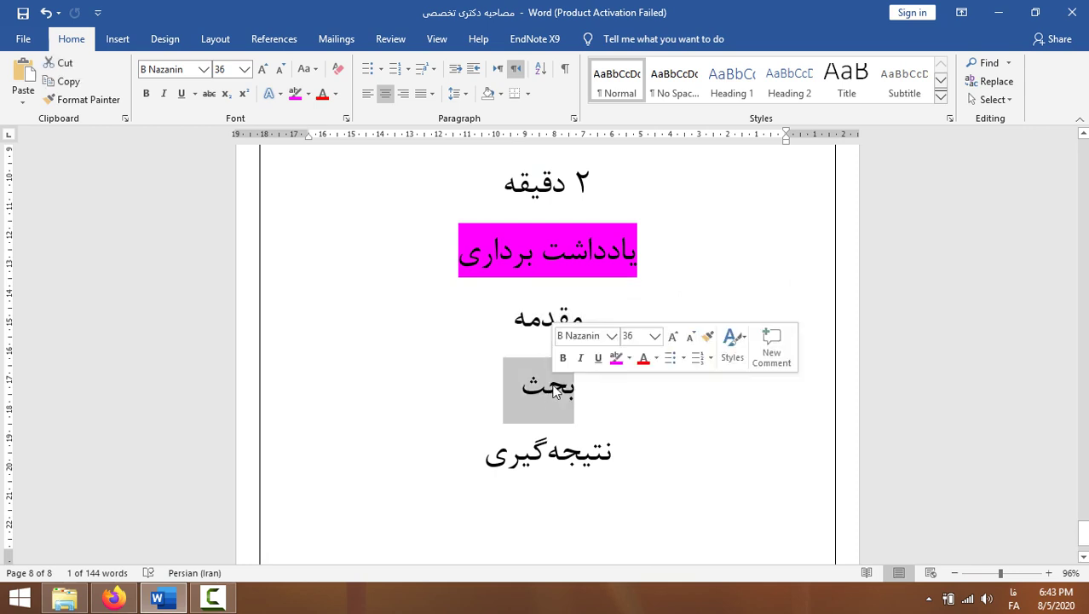
double_click(540, 452)
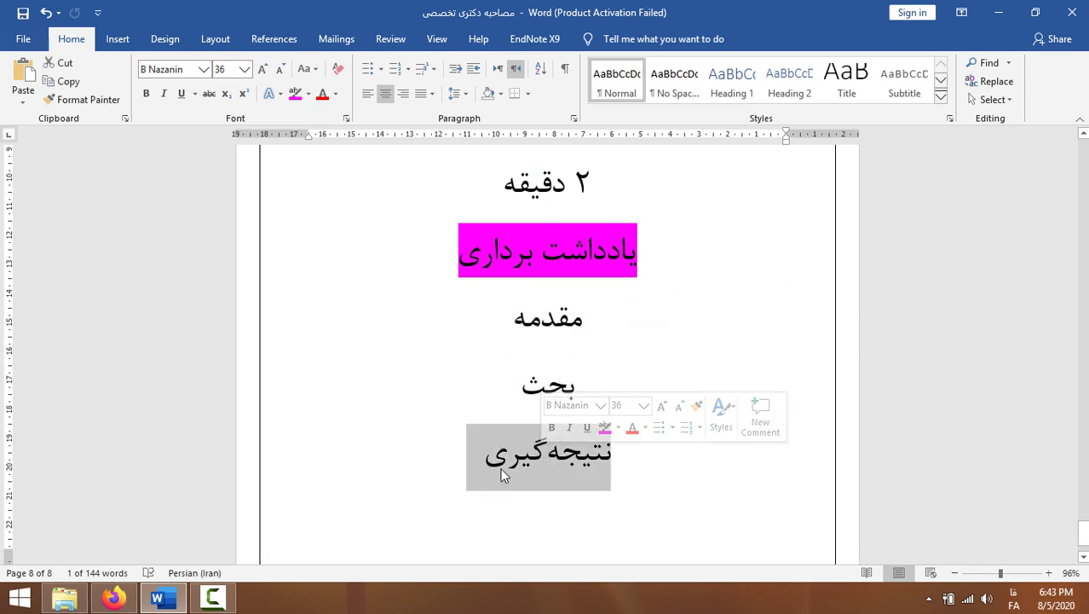
left_click(502, 460)
left_click(481, 452)
left_click(586, 319, "shift")
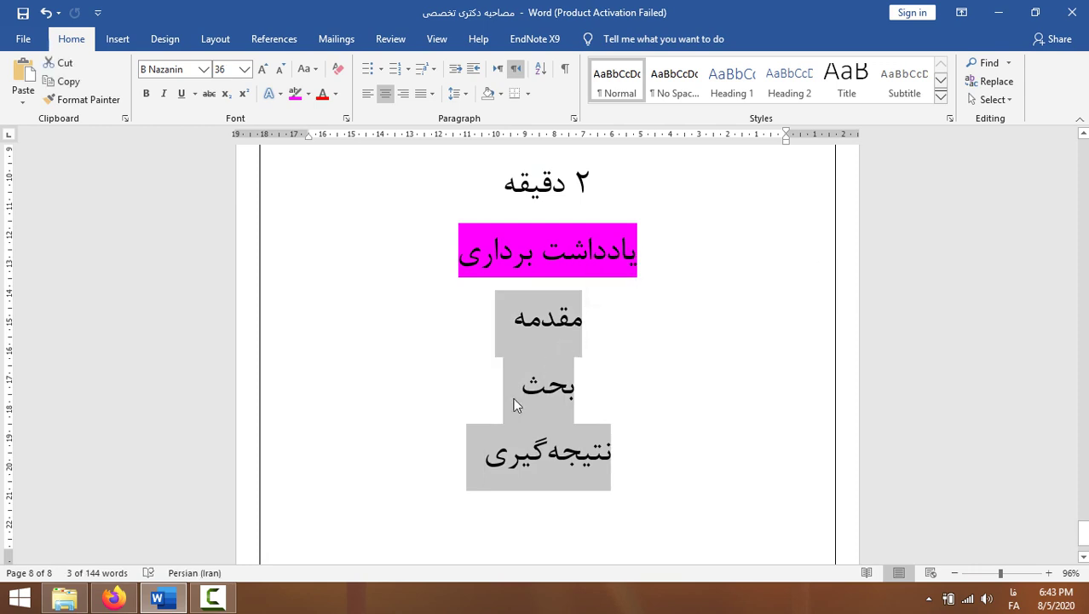
left_click_drag(465, 456, 608, 316)
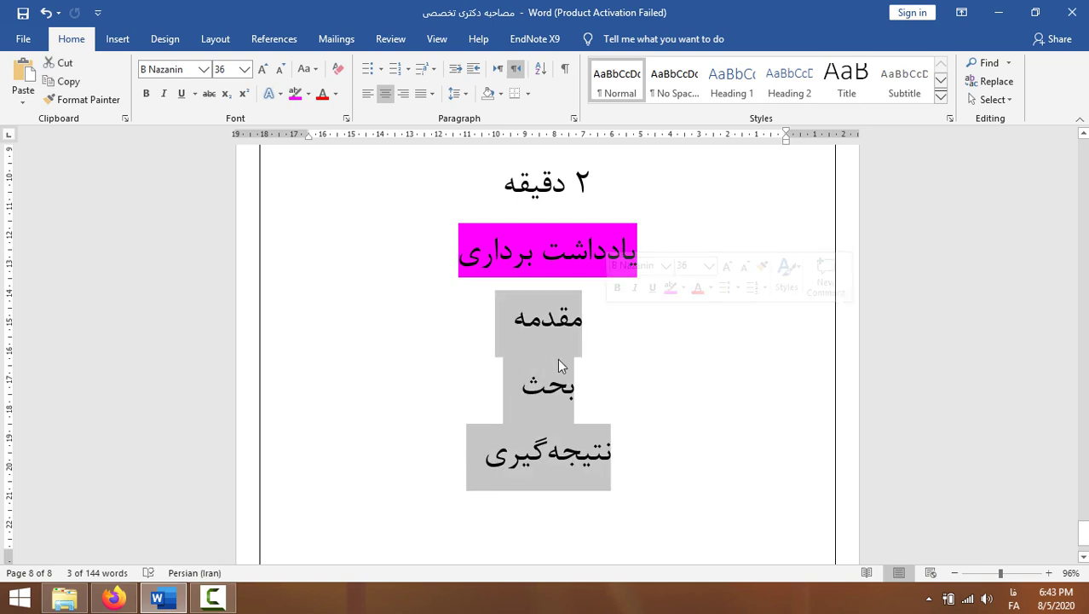
scroll(584, 412, "up", 3)
scroll(585, 409, "down", 2)
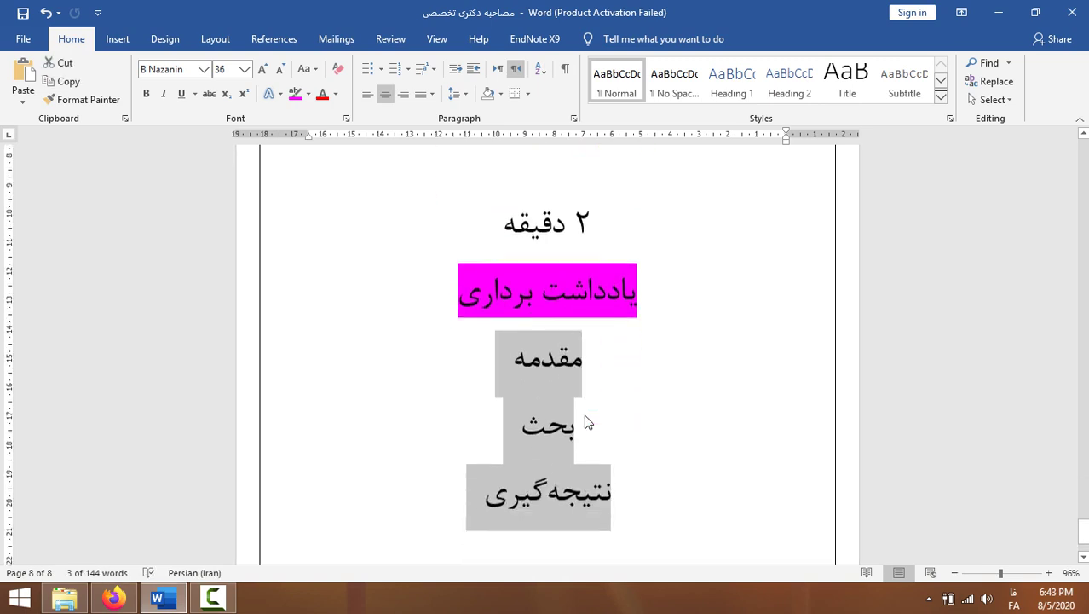
left_click(559, 368)
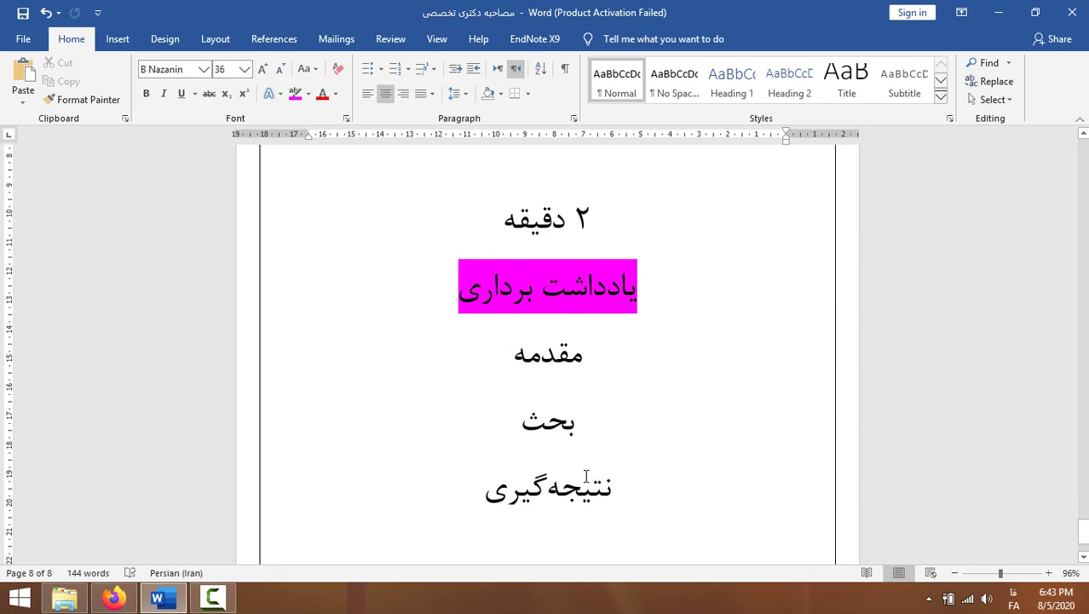
double_click(571, 477)
left_click(537, 422)
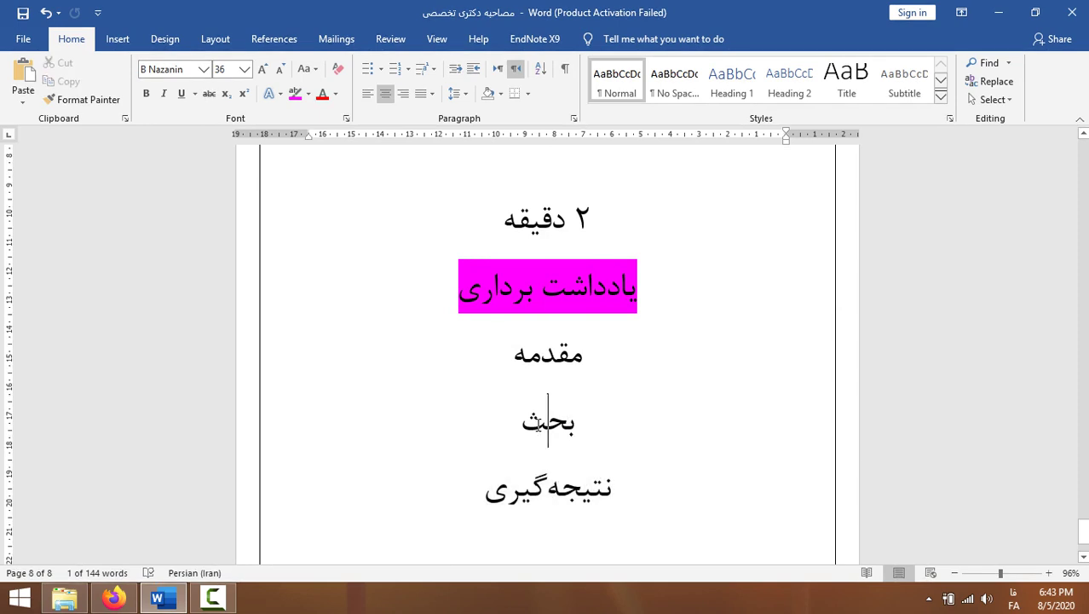
double_click(536, 422)
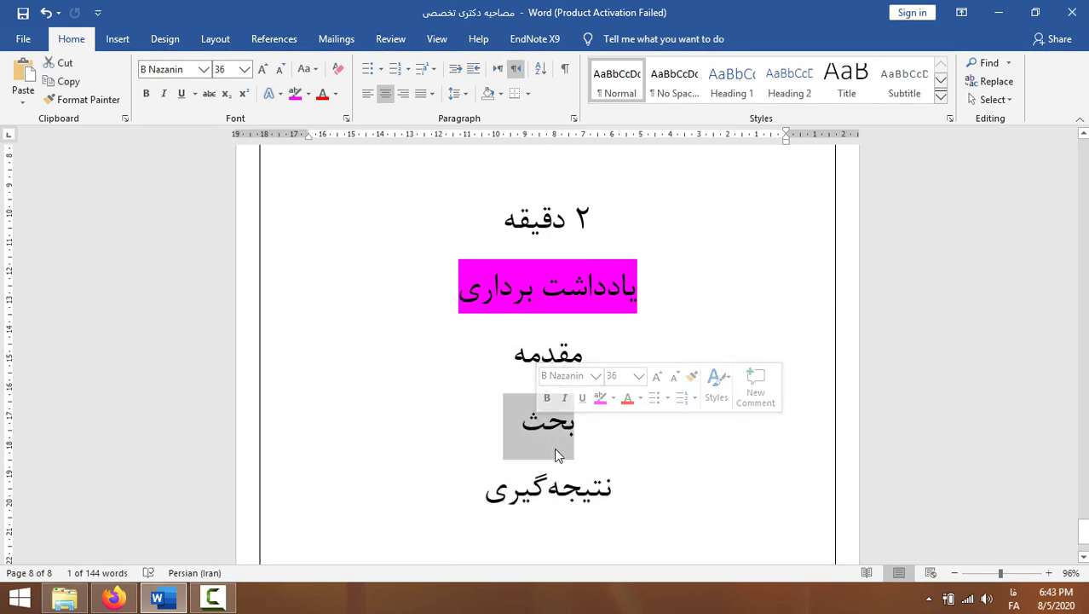
scroll(552, 444, "up", 2)
scroll(552, 445, "down", 3)
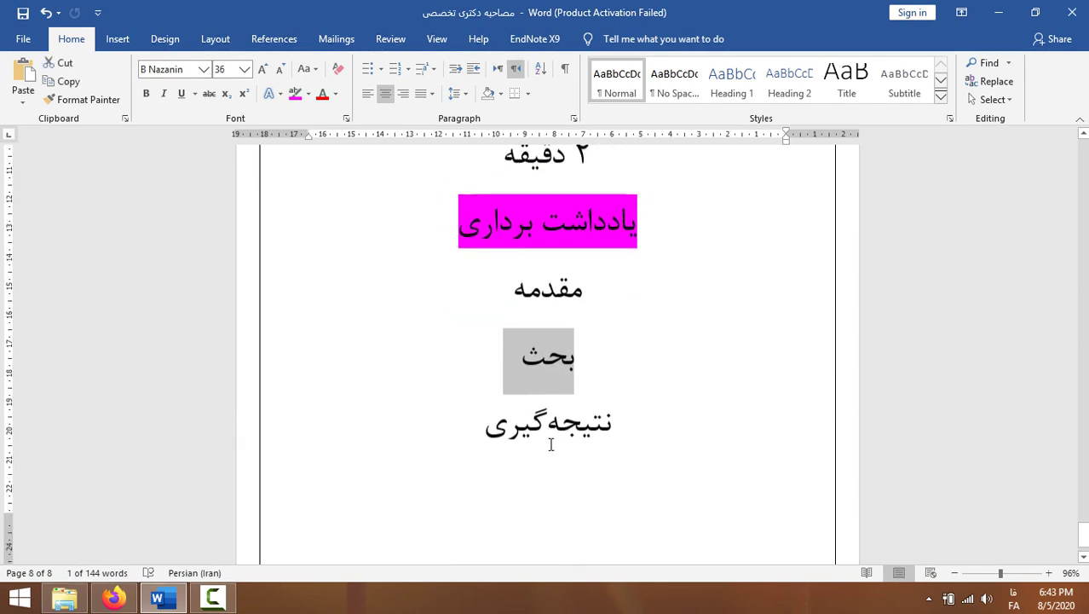
scroll(550, 444, "up", 3)
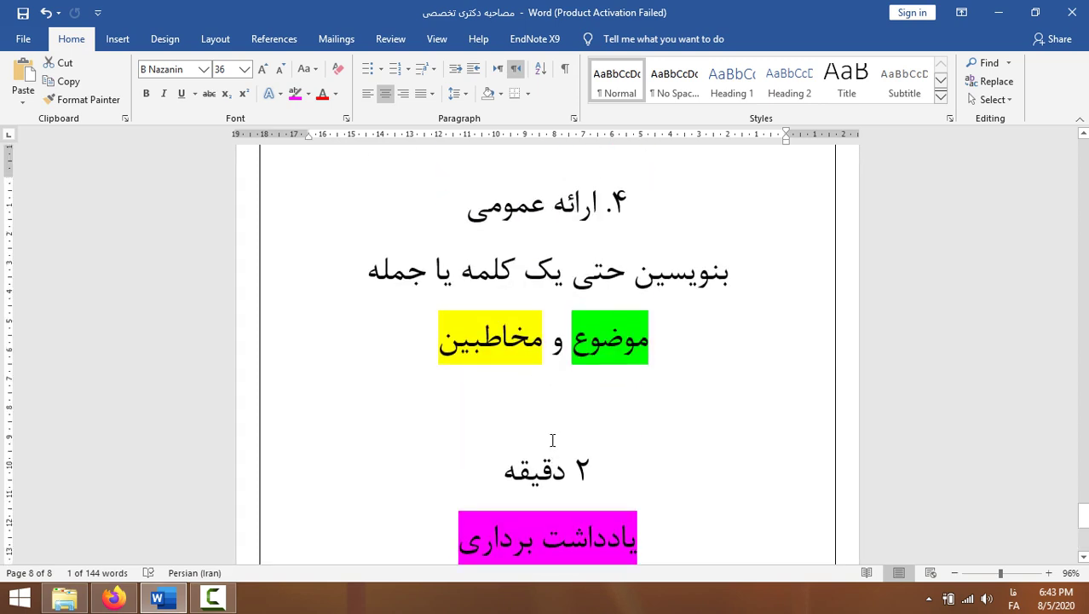
left_click_drag(432, 315, 541, 312)
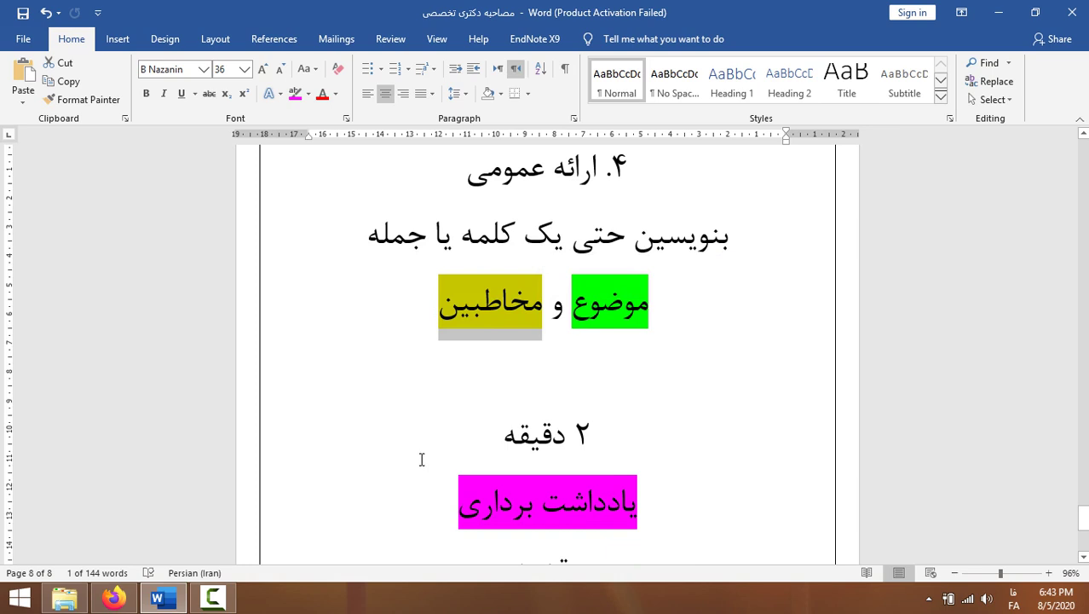
Add the line "عموم دانشجویان" below "نتیجه‌گیری".
scroll(418, 456, "down", 1)
scroll(419, 456, "down", 5)
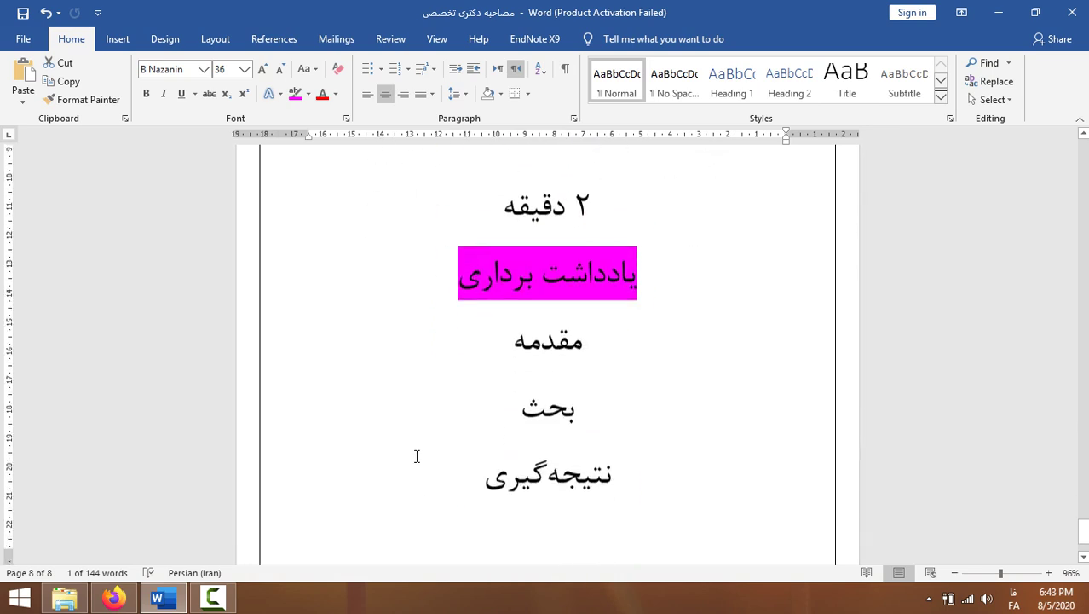
left_click(571, 444)
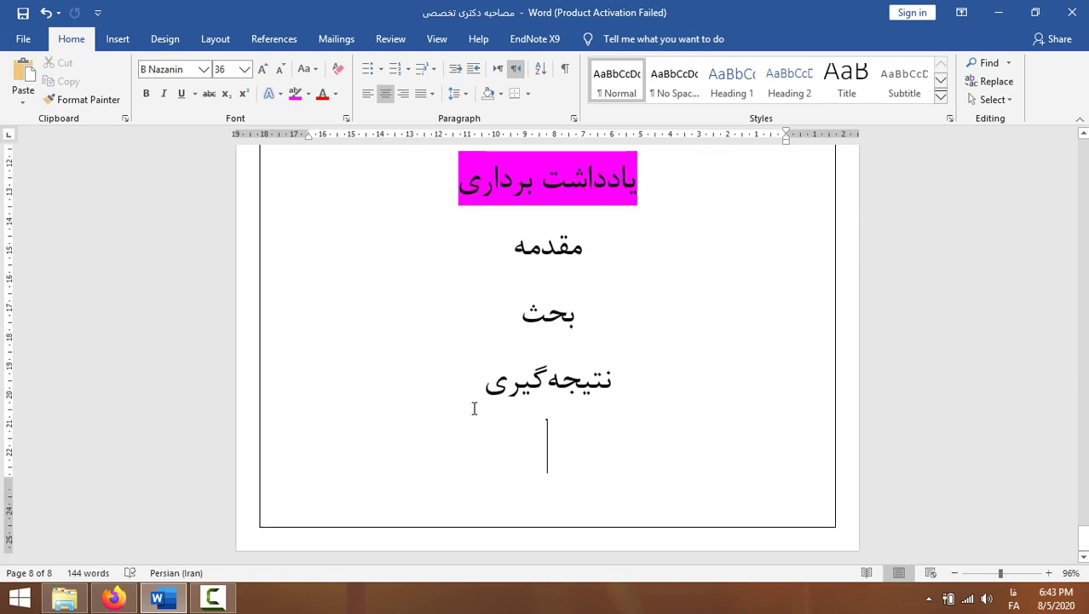
type("عموم دانشچو")
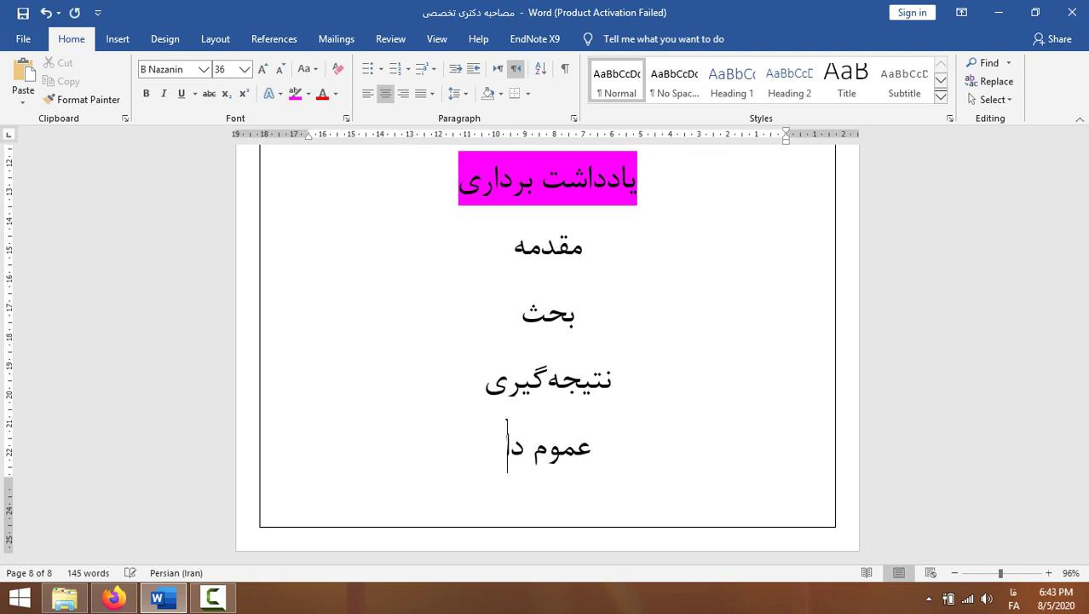
key("BackSpace")
key("BackSpace")
type("جویان")
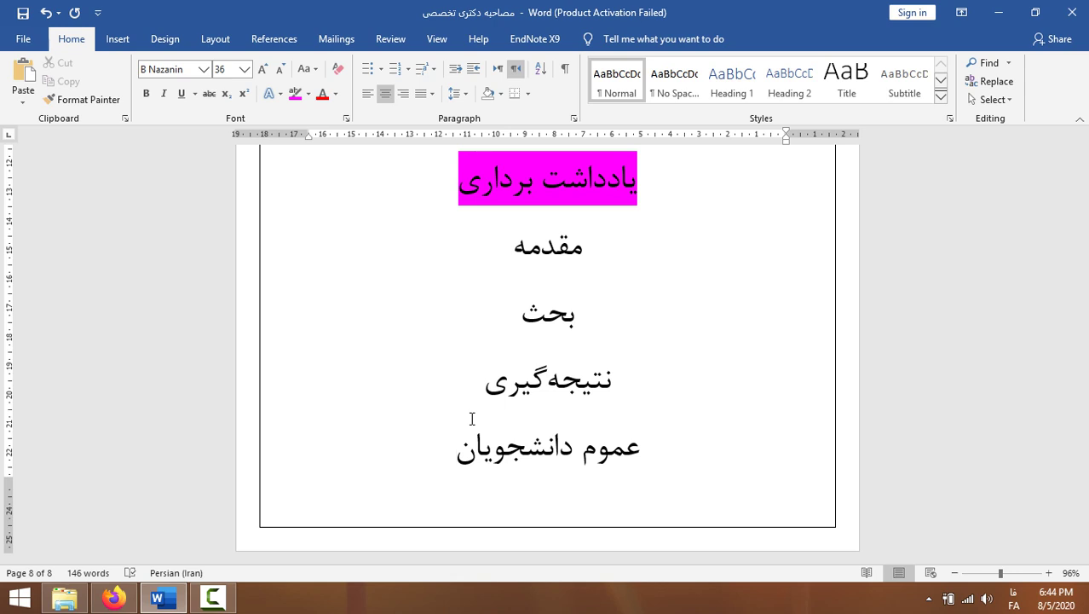
left_click(608, 455)
triple_click(608, 454)
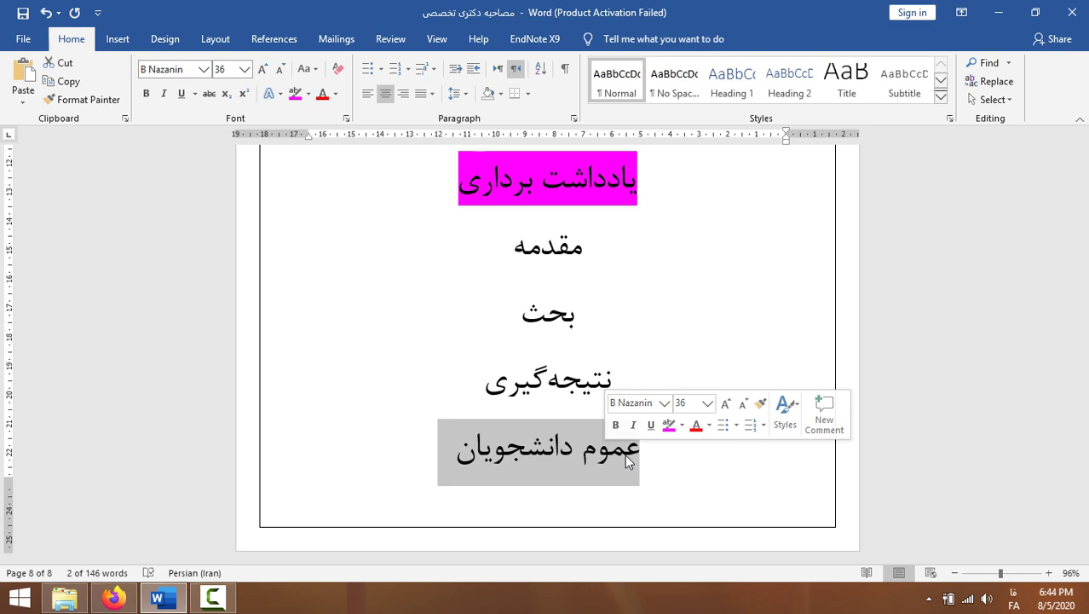
double_click(561, 322)
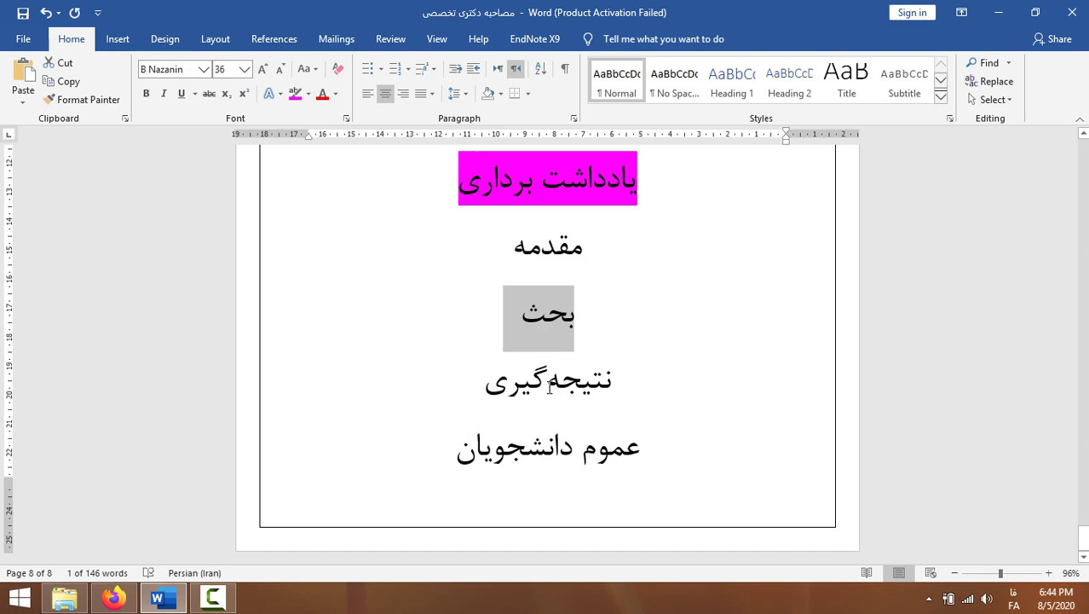
double_click(584, 234)
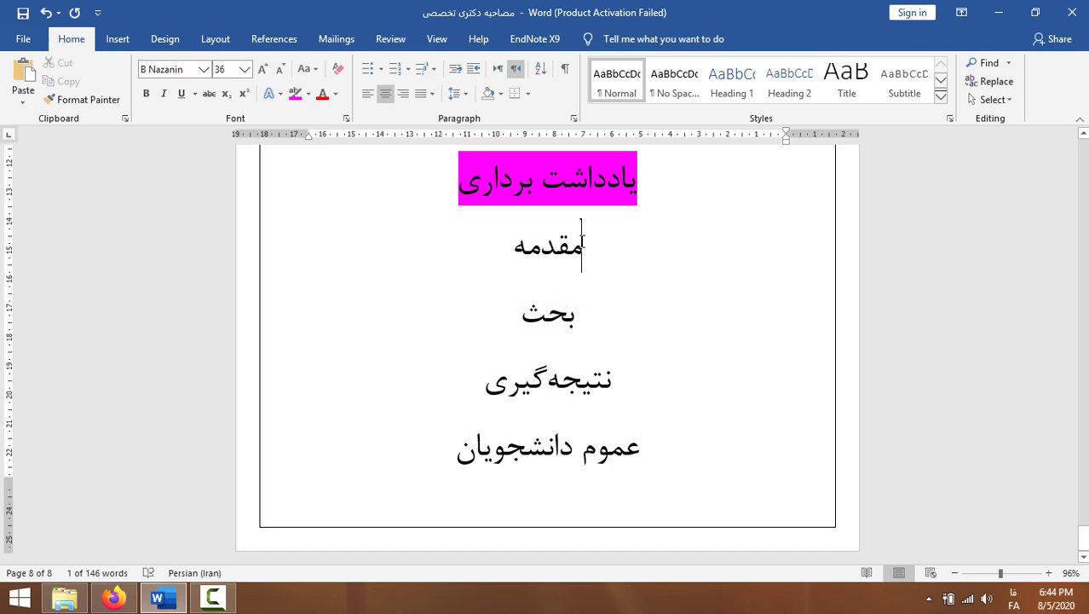
Replace the last line "عموم دانشجویان" with "نمایندگان مجلس".
triple_click(577, 449)
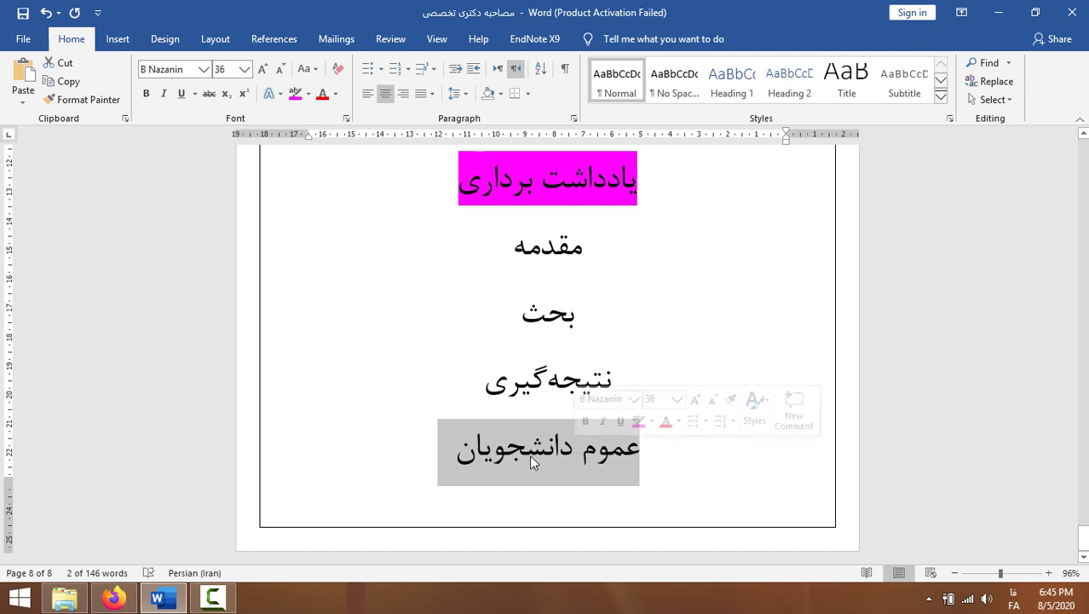
type("نمایندگ")
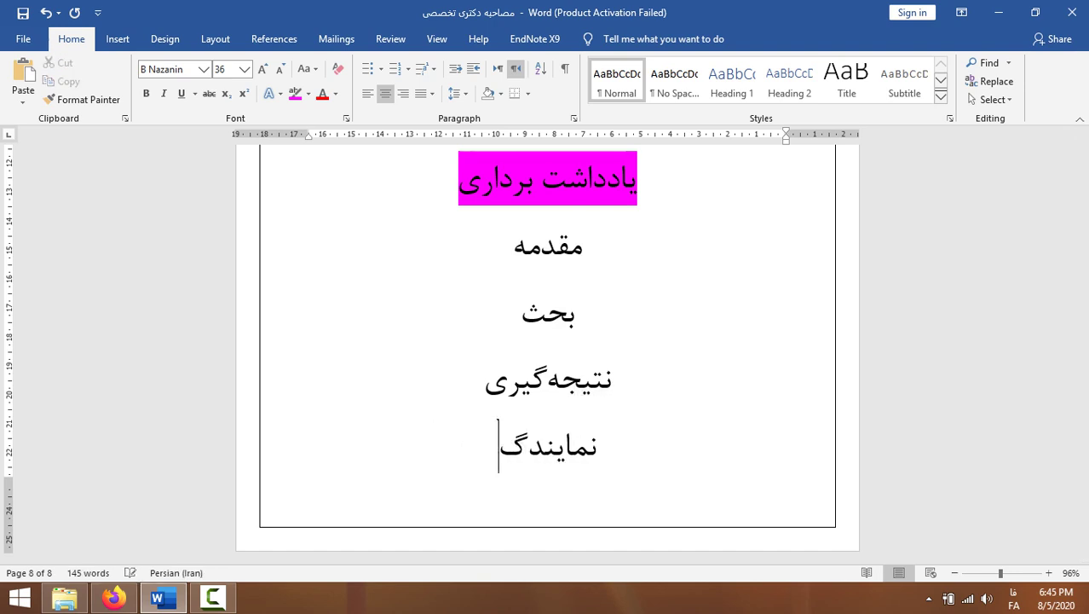
type("ان مجلس")
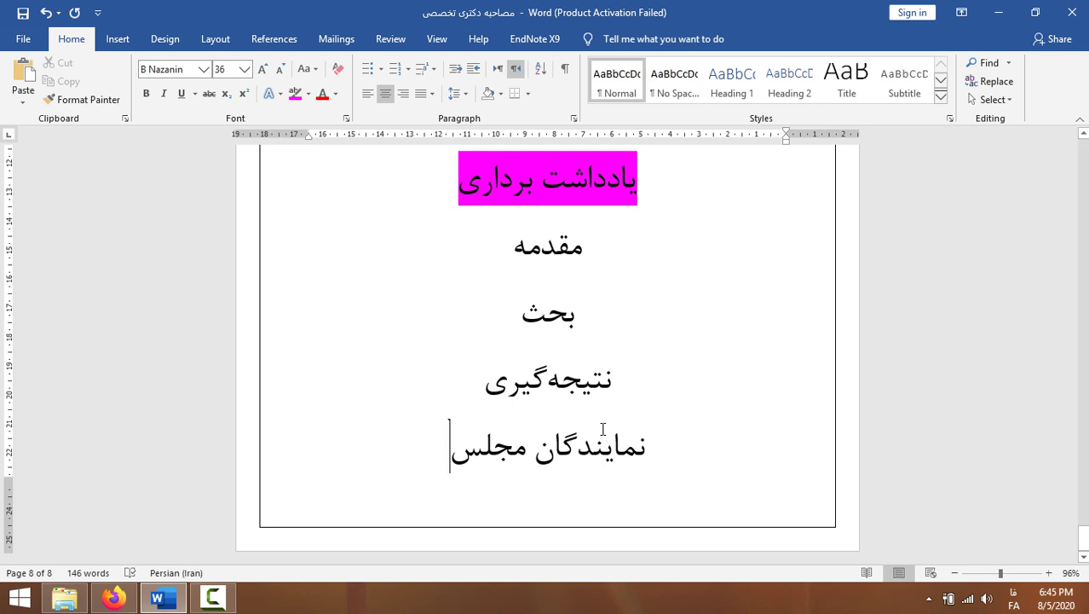
Review the public presentation notes, comparing the highlighted words "موضوع" and "مخاطبین" with the last line "نمایندگان مجلس".
triple_click(599, 432)
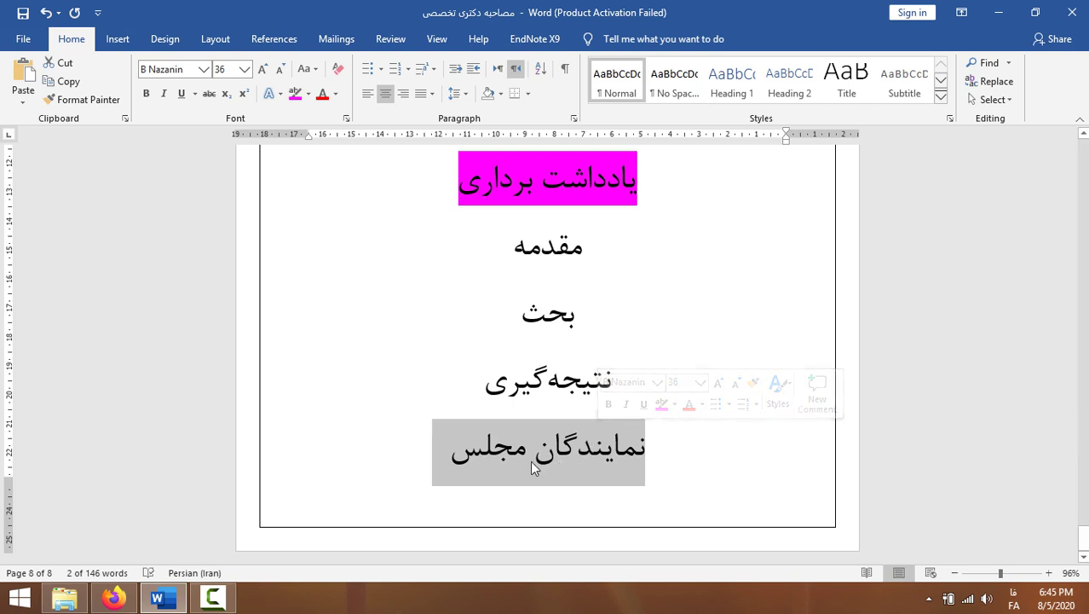
left_click(448, 450)
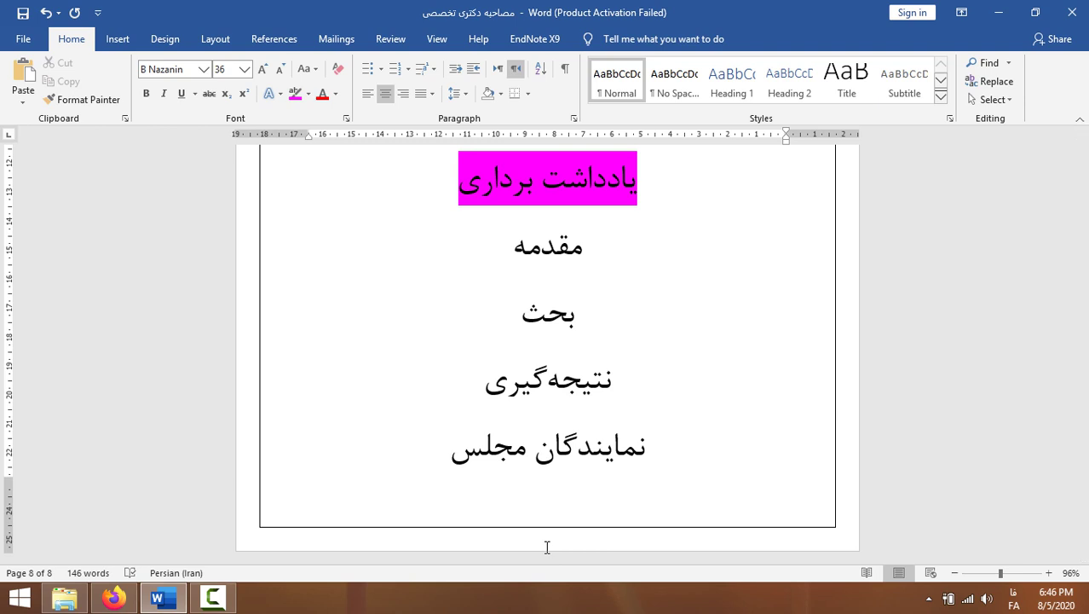
left_click(559, 460)
triple_click(559, 460)
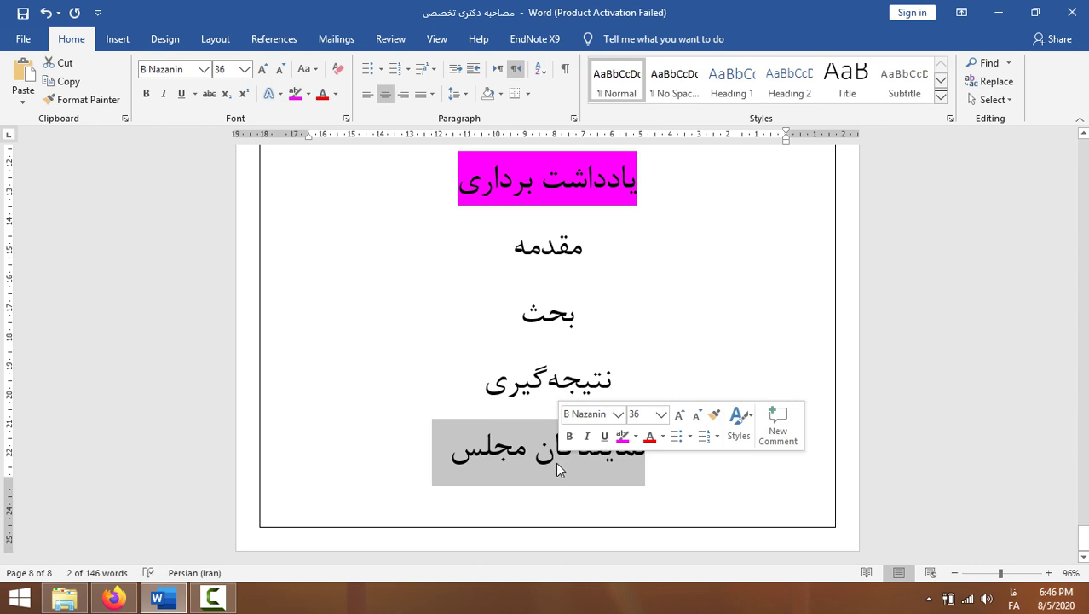
left_click(556, 461)
scroll(555, 462, "up", 3)
scroll(556, 462, "up", 2)
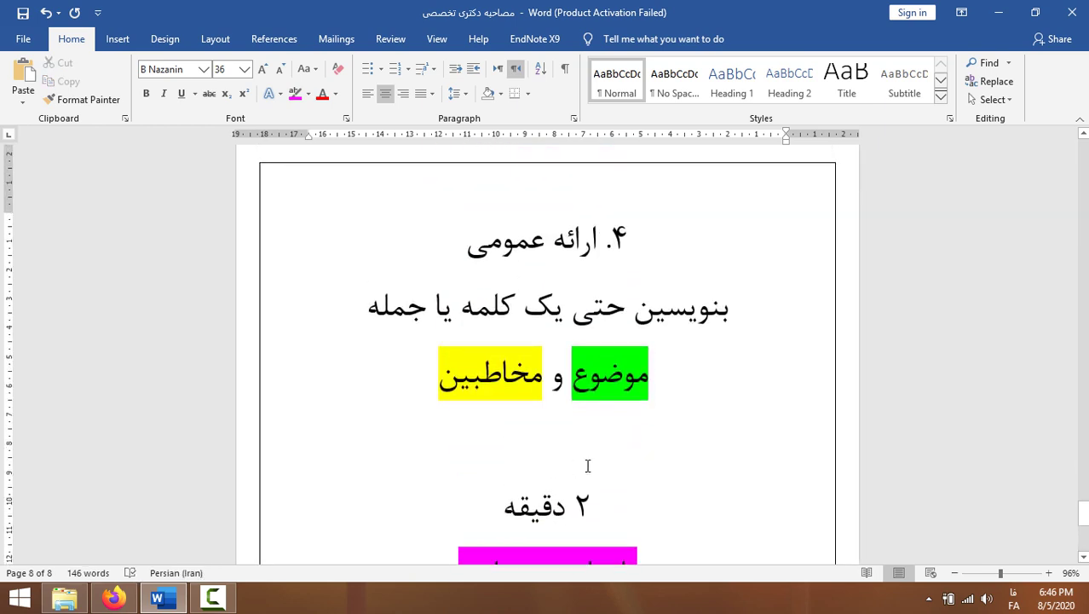
left_click_drag(650, 377, 575, 388)
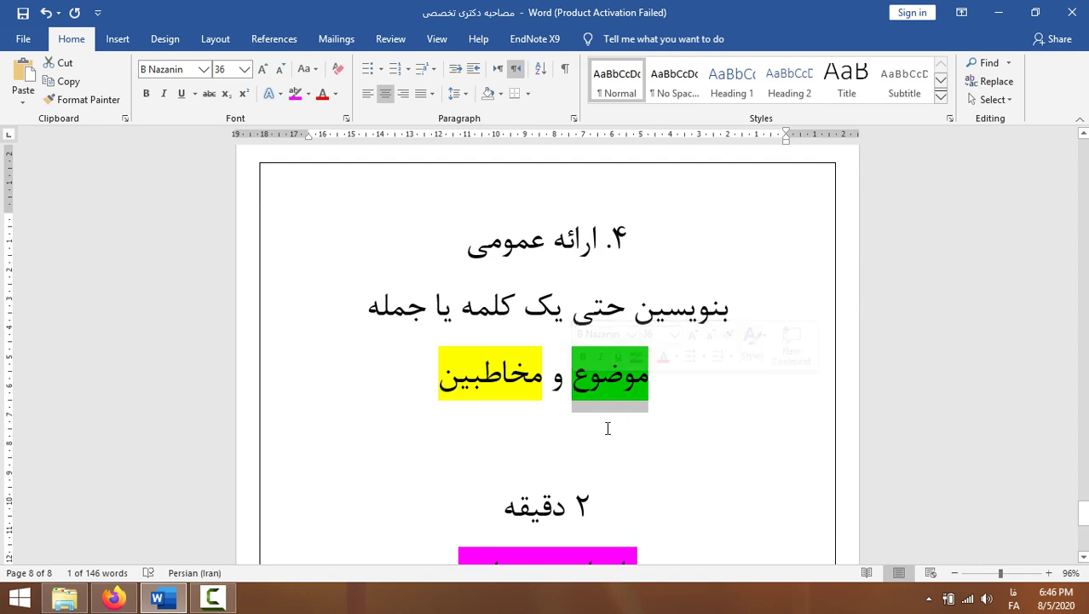
left_click_drag(434, 381, 542, 381)
scroll(528, 392, "down", 3)
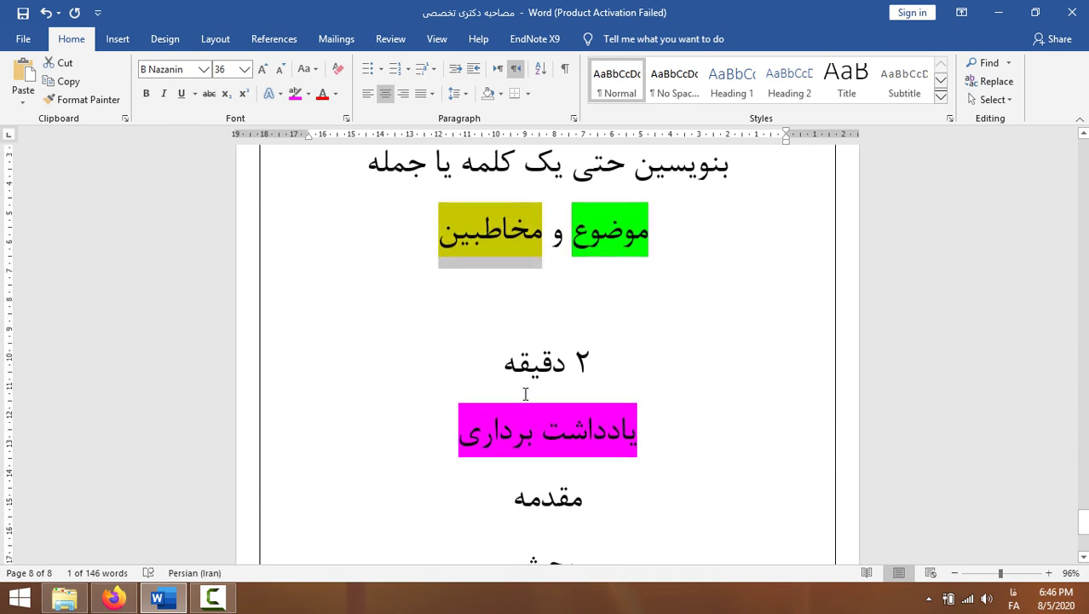
scroll(524, 394, "up", 5)
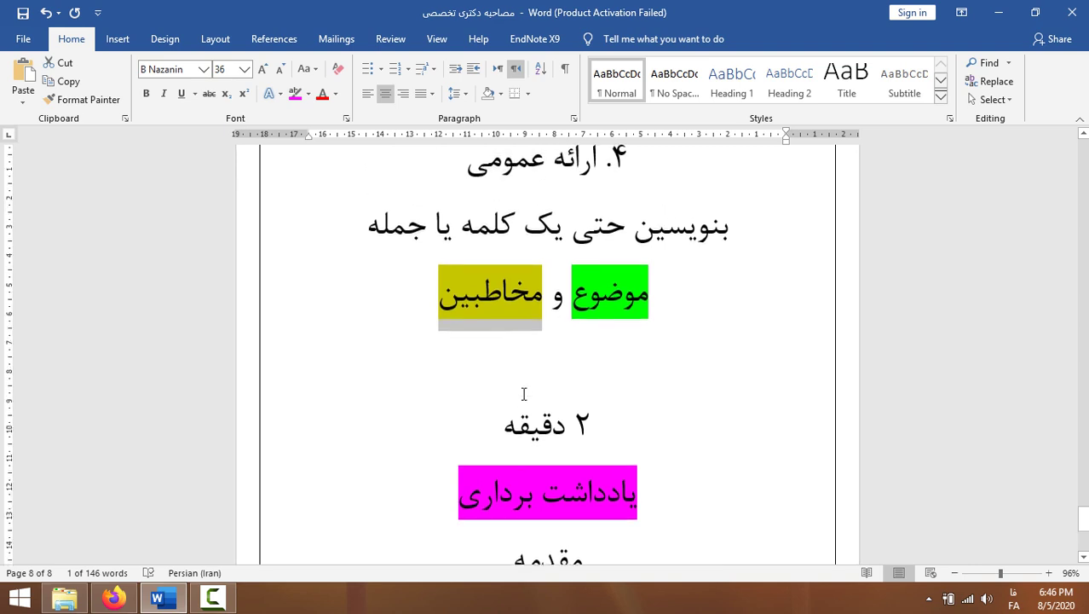
scroll(522, 393, "down", 5)
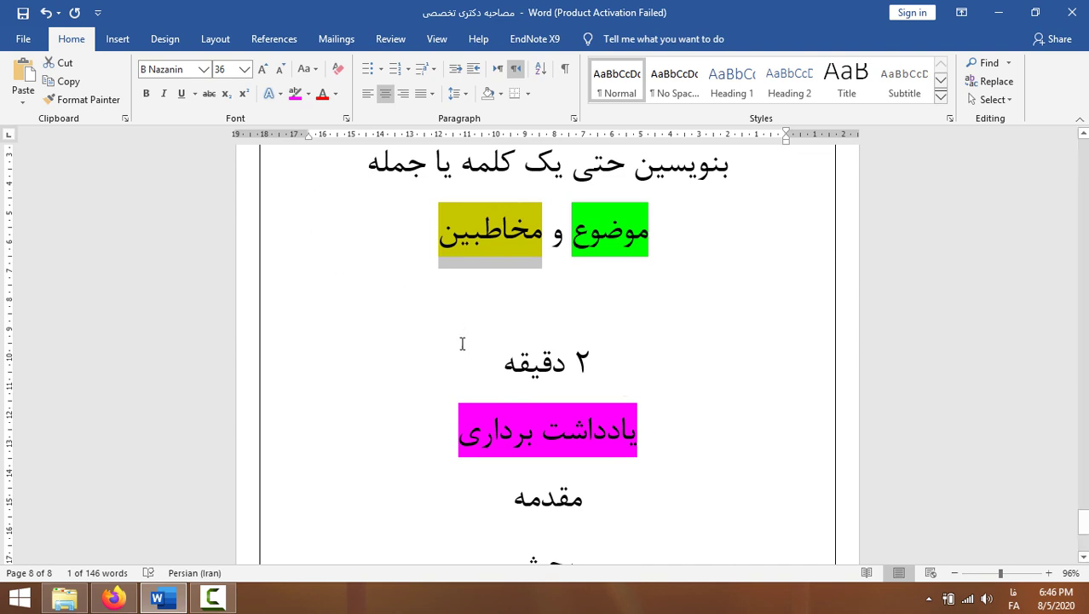
scroll(546, 396, "down", 3)
scroll(546, 396, "up", 4)
scroll(535, 397, "down", 5)
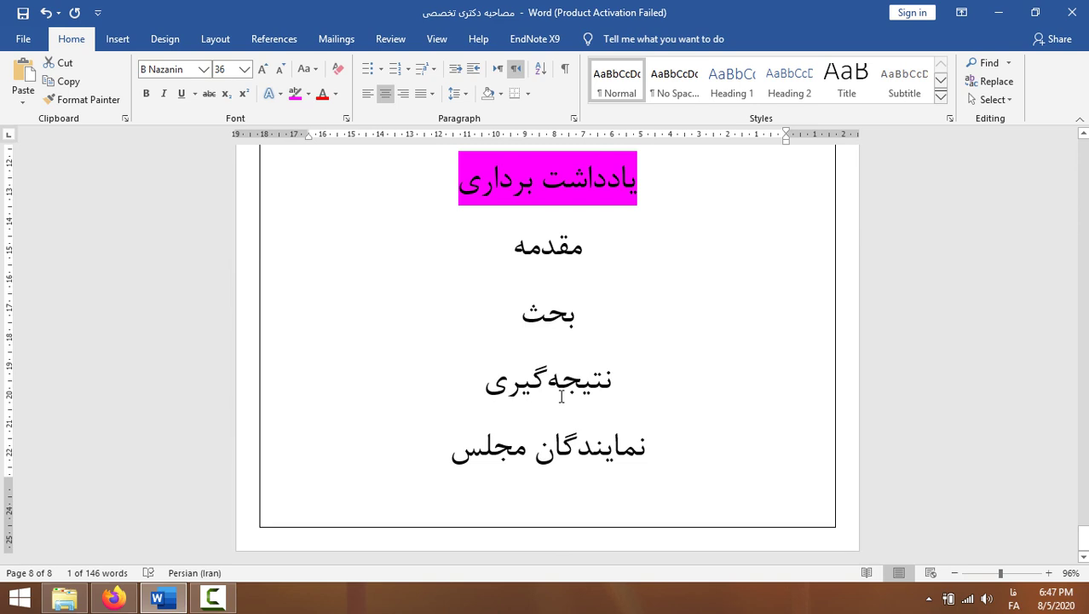
scroll(539, 351, "up", 5)
left_click(495, 293)
left_click_drag(450, 283, 532, 274)
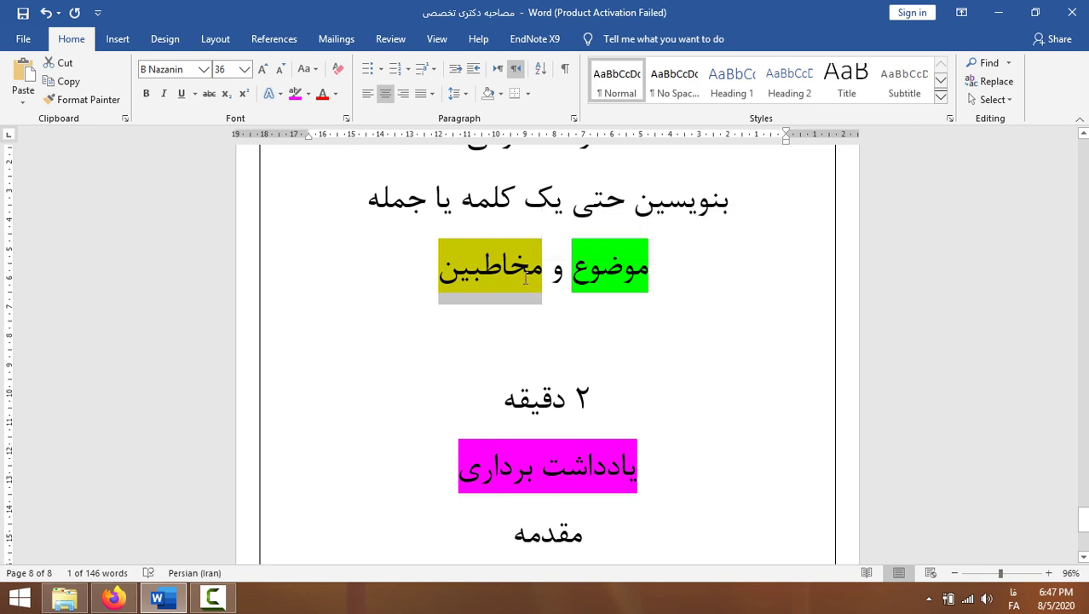
scroll(524, 275, "down", 4)
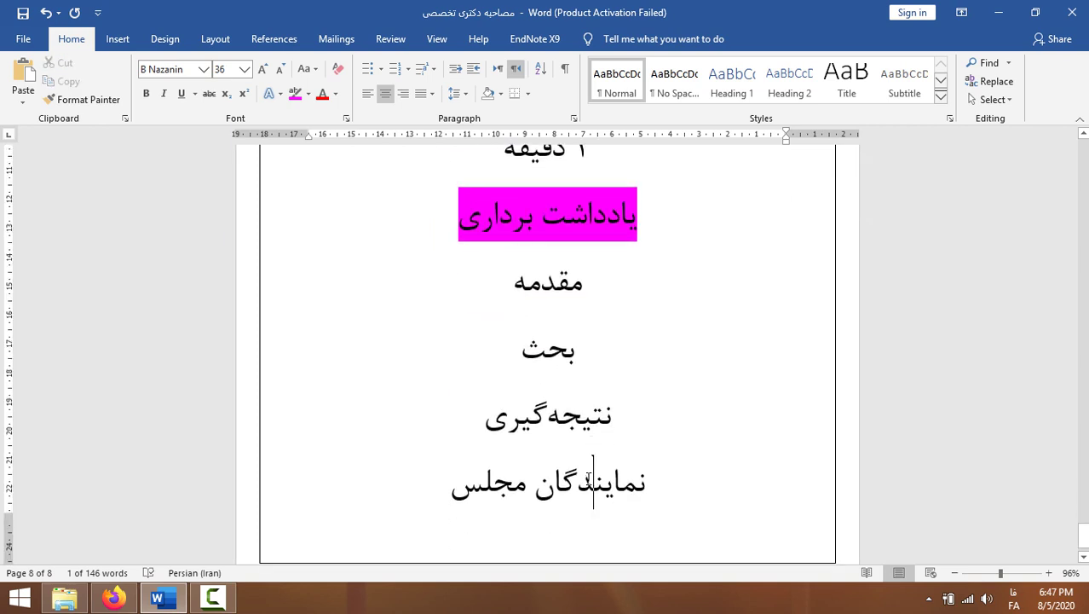
triple_click(586, 483)
scroll(590, 476, "up", 1)
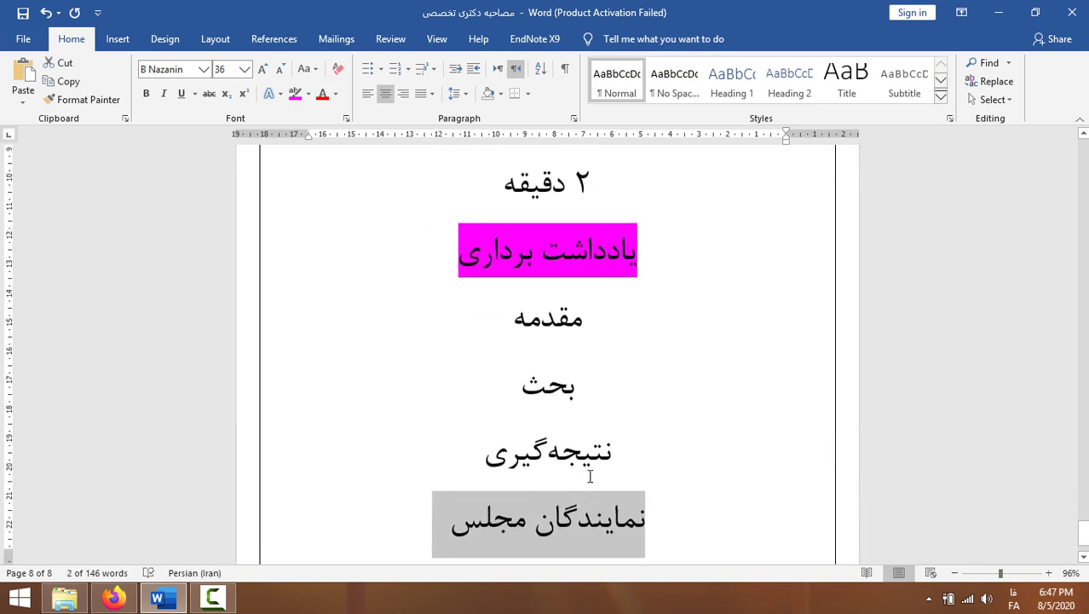
scroll(588, 476, "up", 5)
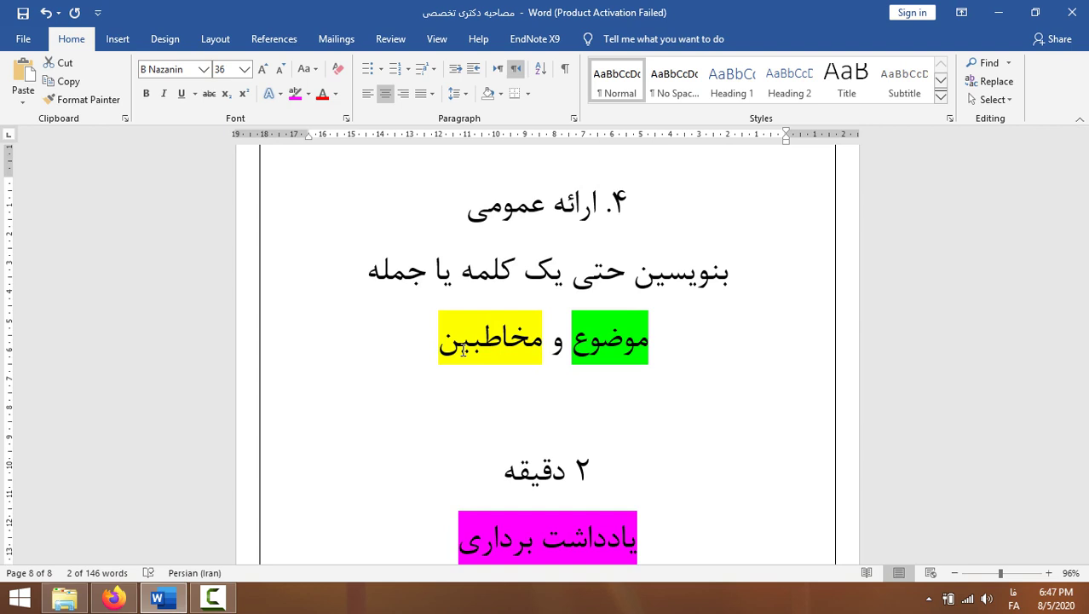
scroll(465, 341, "down", 4)
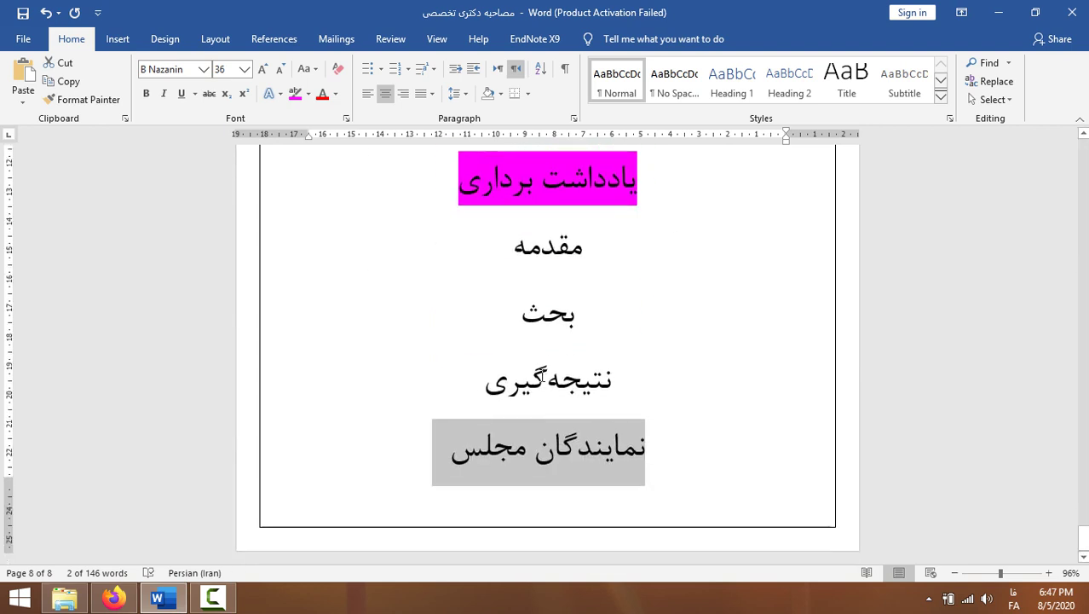
Replace the last line with "مشارکت مخاطب + وسط ارائه", switching the keyboard to the FAS Persian layout for the "ئ" character.
left_click(432, 452)
triple_click(479, 453)
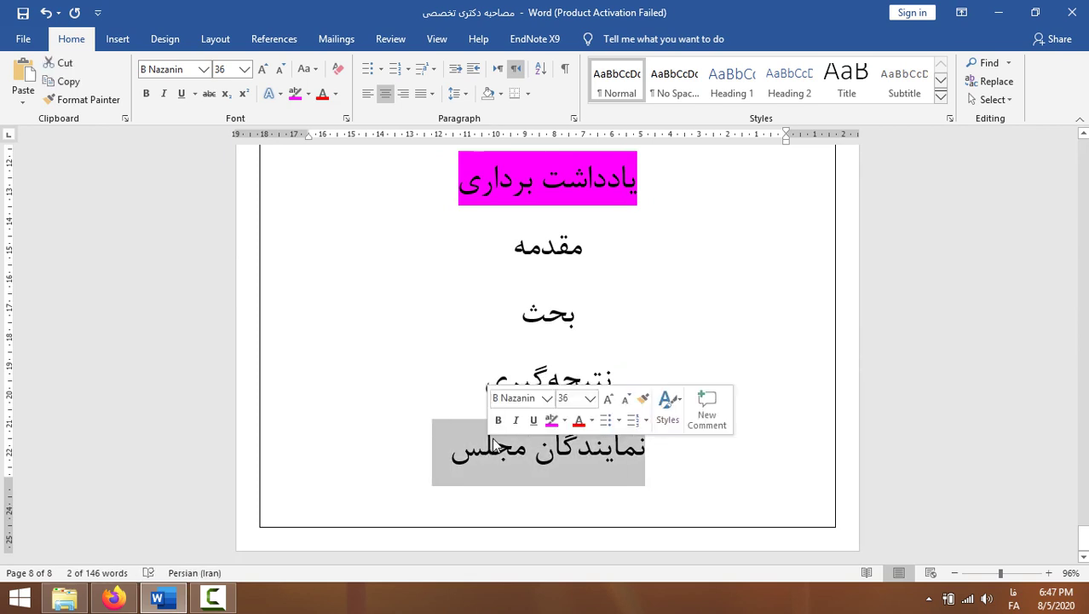
type("مشار")
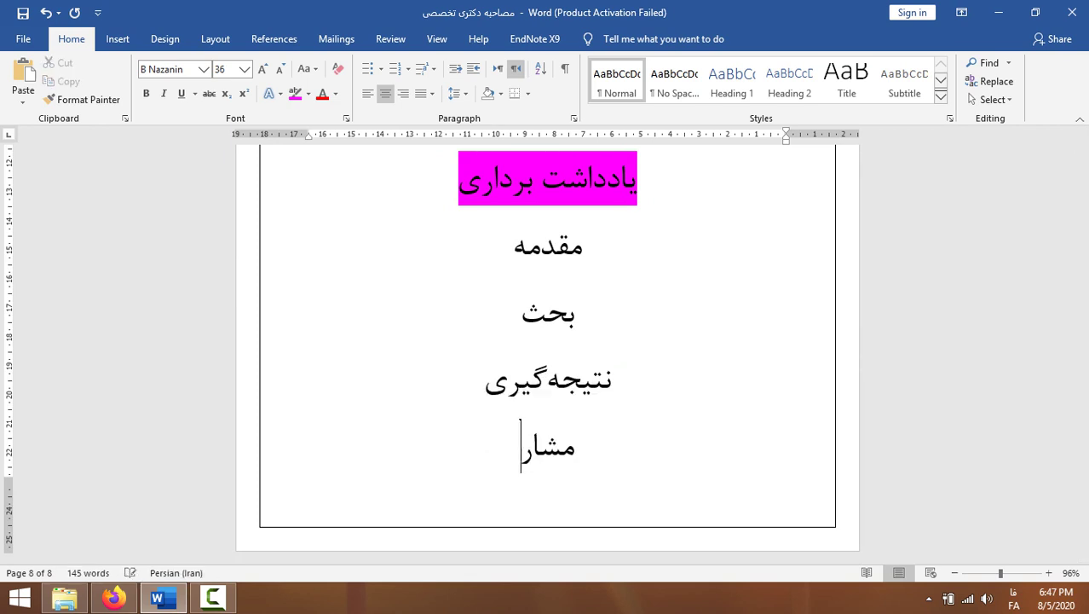
type("کت مخاطب")
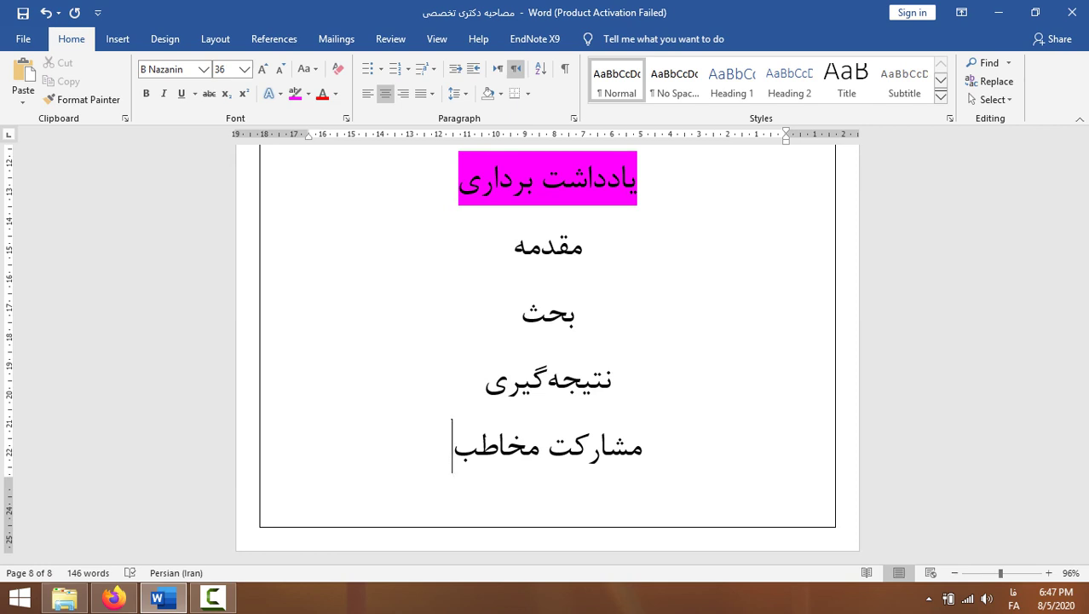
type("+ وسط ارا")
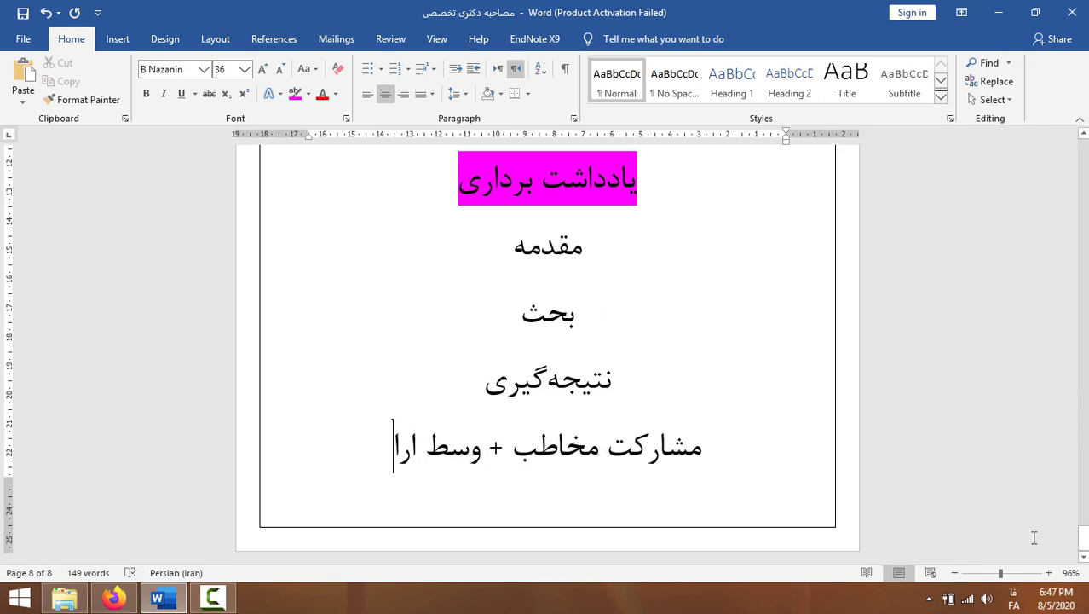
left_click(1014, 604)
left_click(980, 495)
type("ئه")
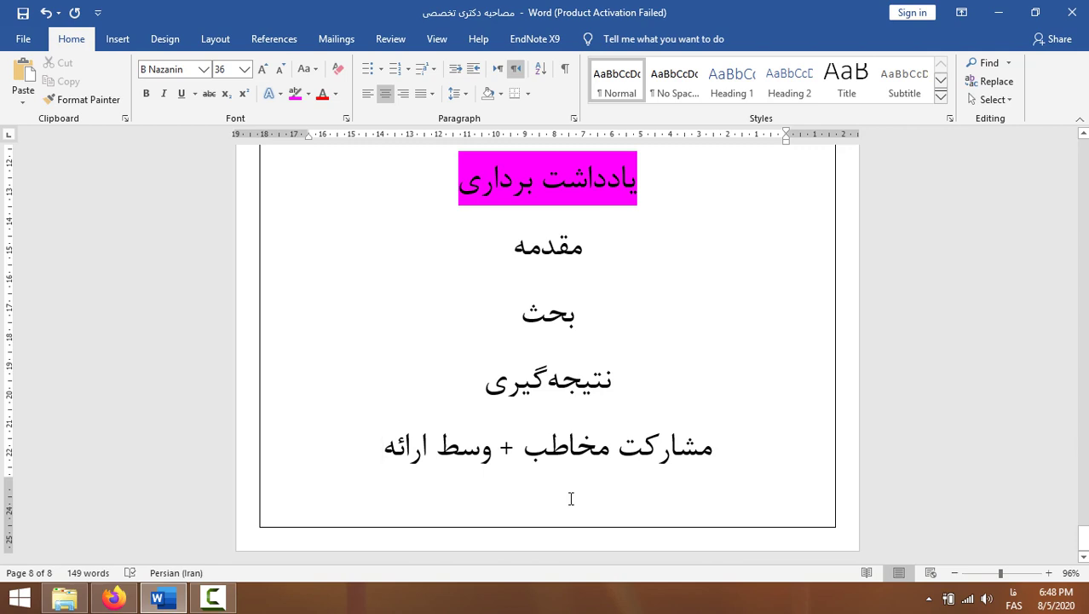
Change the word "وسط" in the last line to "آخر".
double_click(507, 448)
left_click_drag(442, 454, 497, 452)
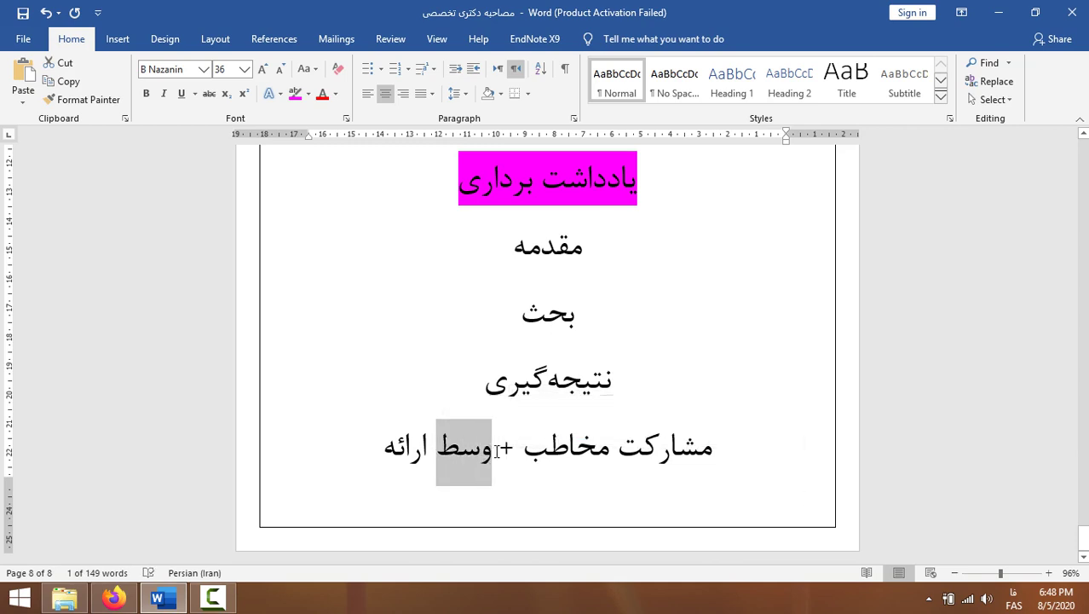
type("آخر")
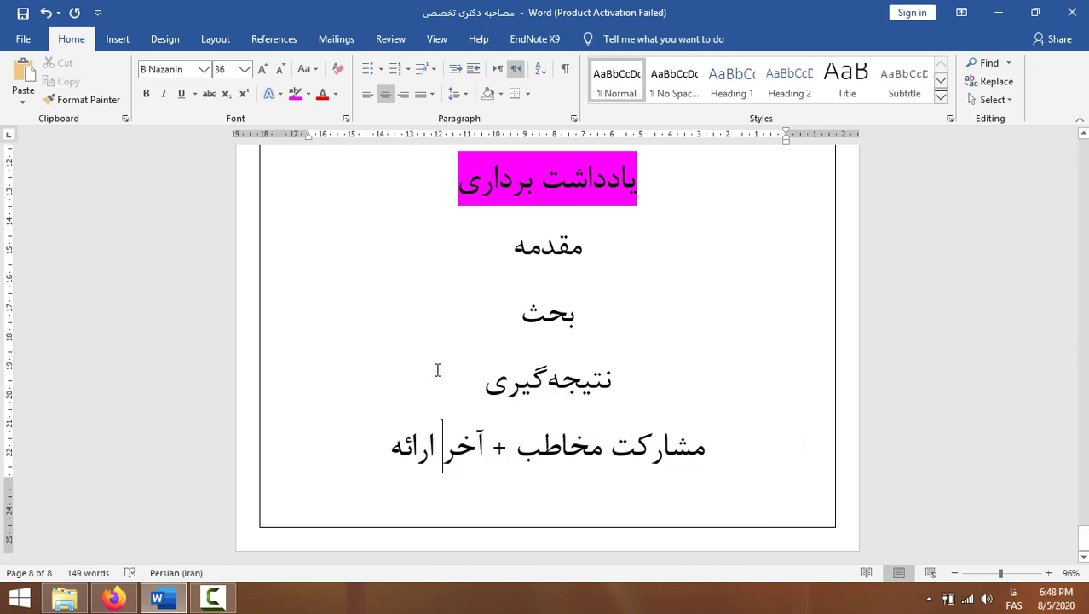
Review the section's notes from the heading "۴. ارائه عمومی" down to the audience participation line.
left_click(611, 447)
scroll(615, 466, "up", 3)
scroll(615, 466, "up", 7)
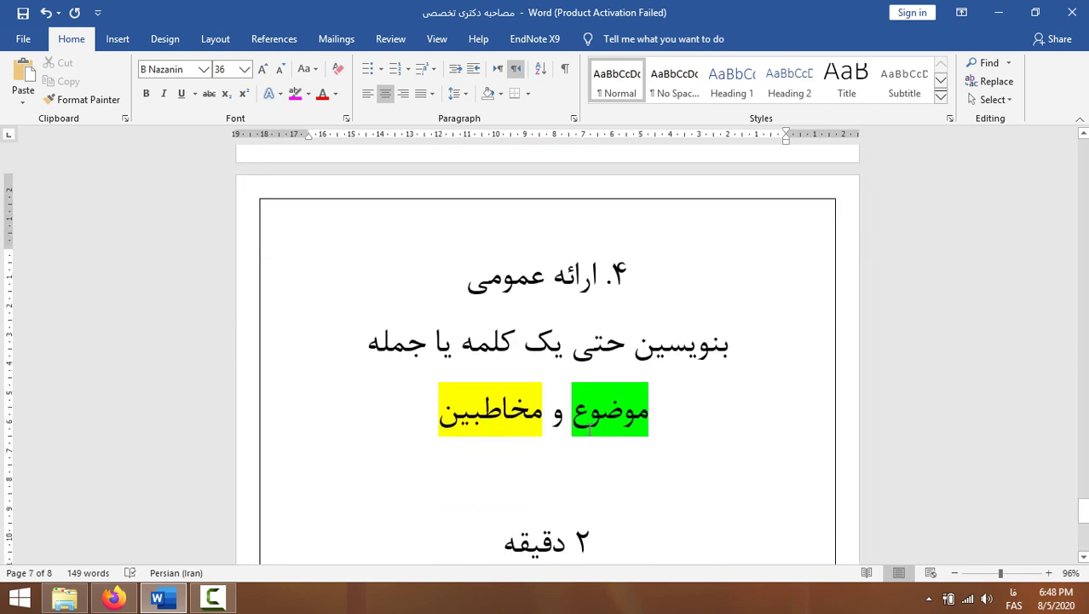
triple_click(549, 274)
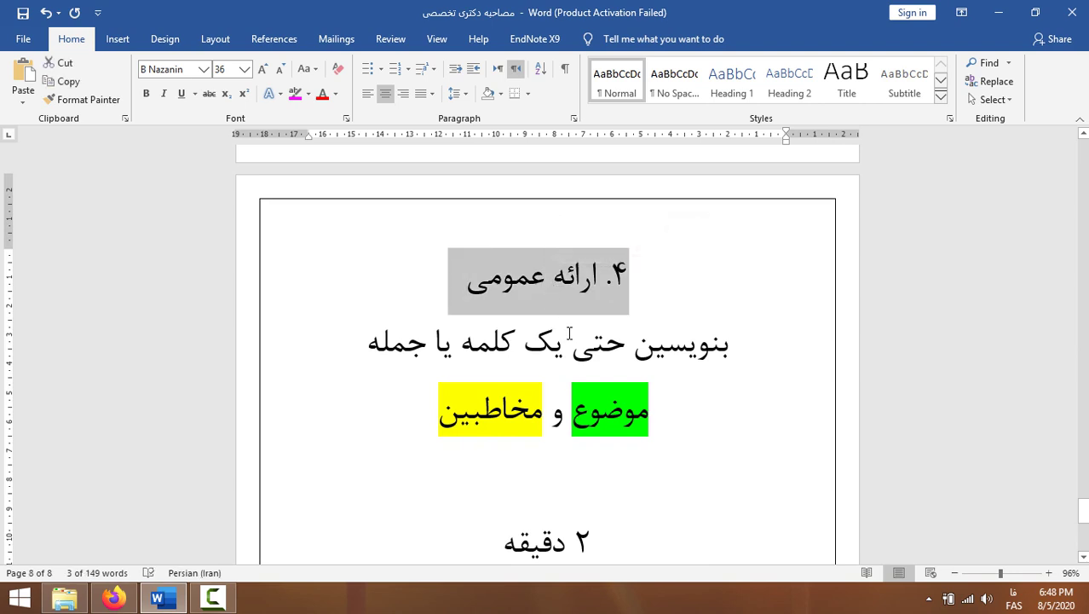
scroll(590, 373, "down", 3)
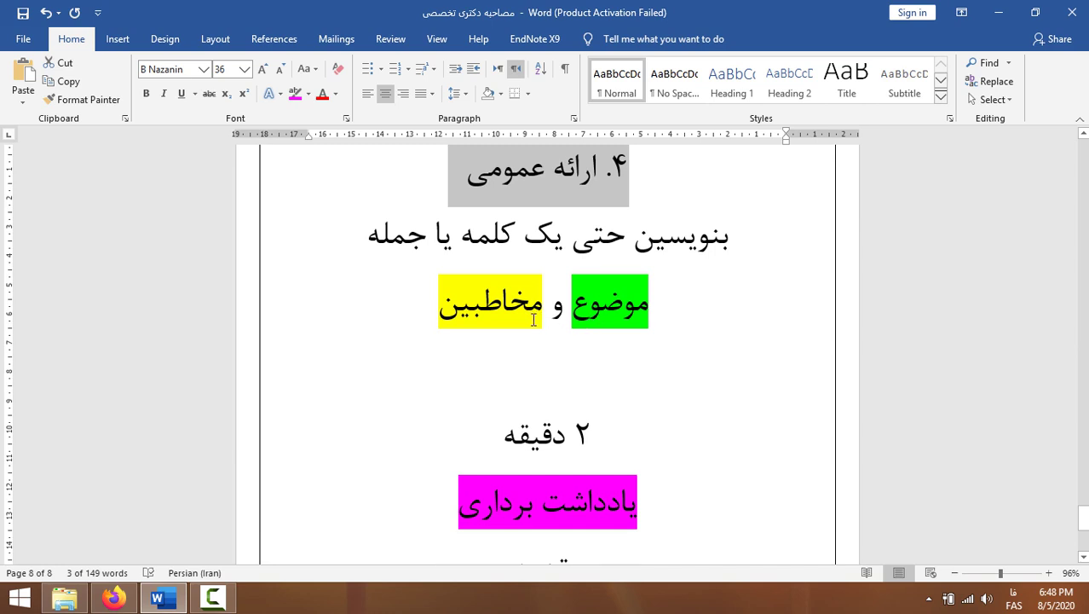
scroll(558, 399, "down", 5)
double_click(558, 398)
scroll(567, 430, "down", 4)
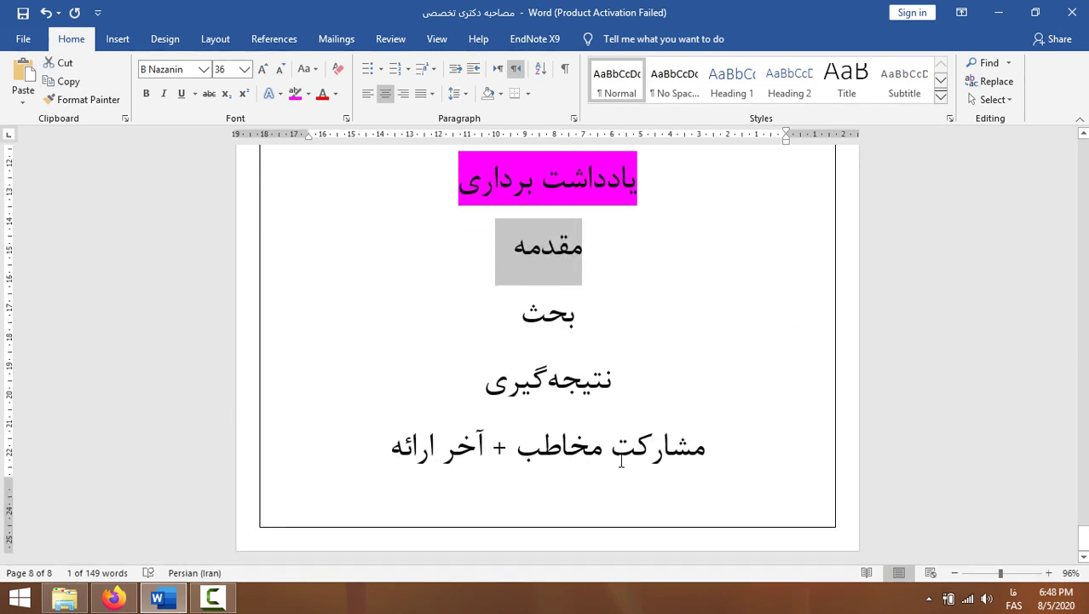
Copy the line "۵. ارائه تخصصی" from the numbered list of interview stations on page 3.
scroll(633, 464, "up", 12)
scroll(634, 456, "up", 20)
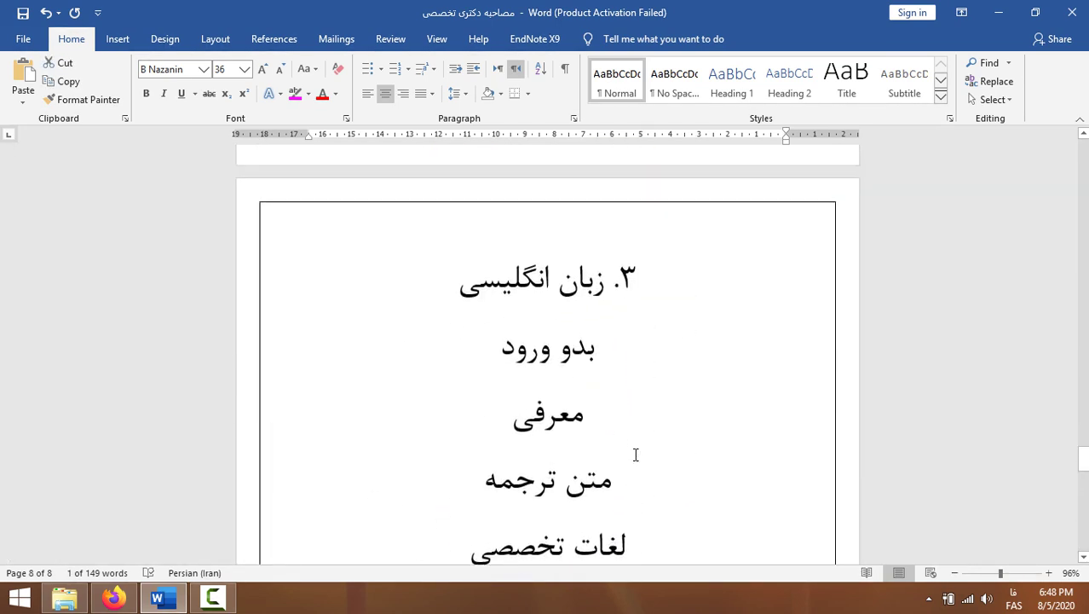
scroll(636, 452, "up", 20)
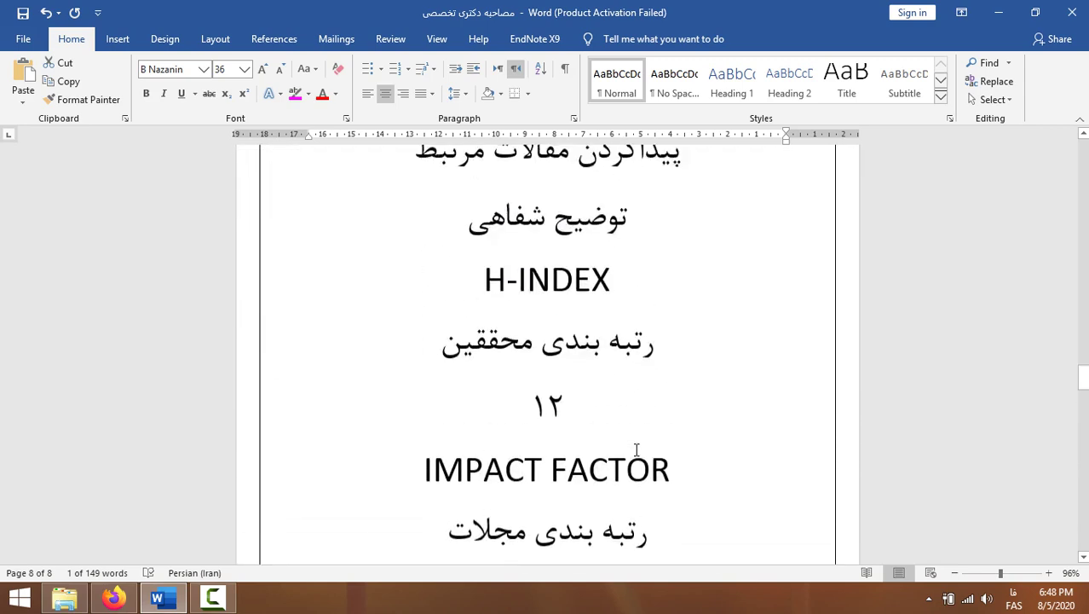
scroll(634, 446, "up", 20)
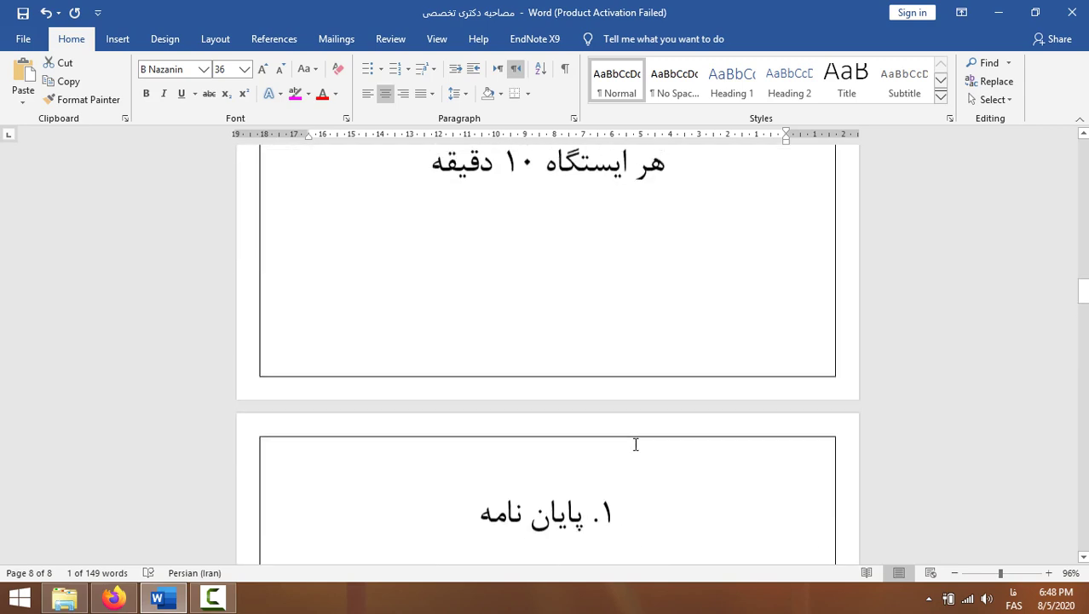
triple_click(634, 440)
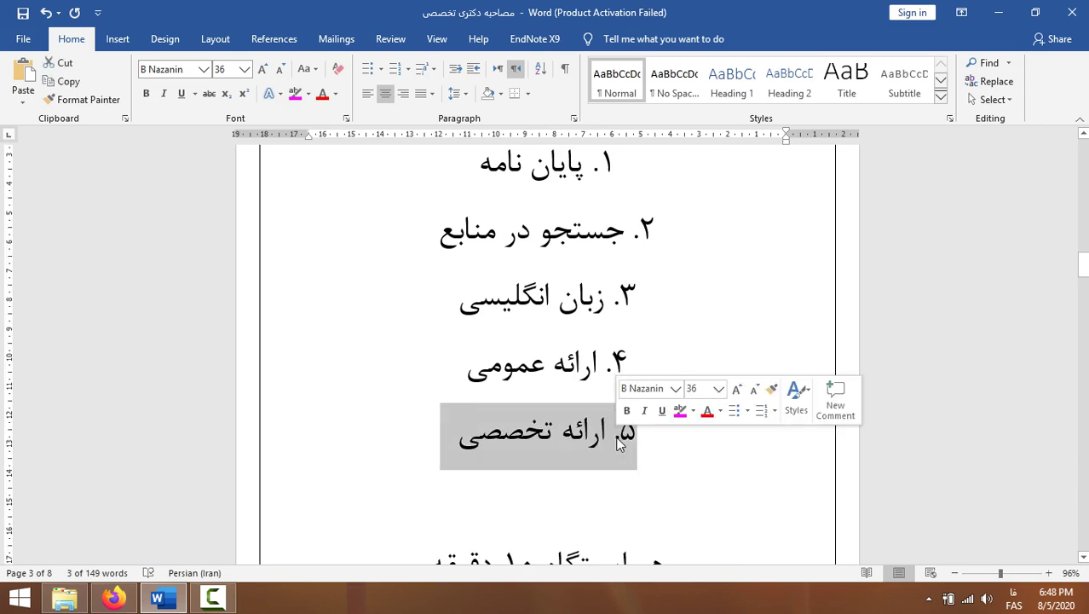
right_click(631, 439)
left_click(654, 265)
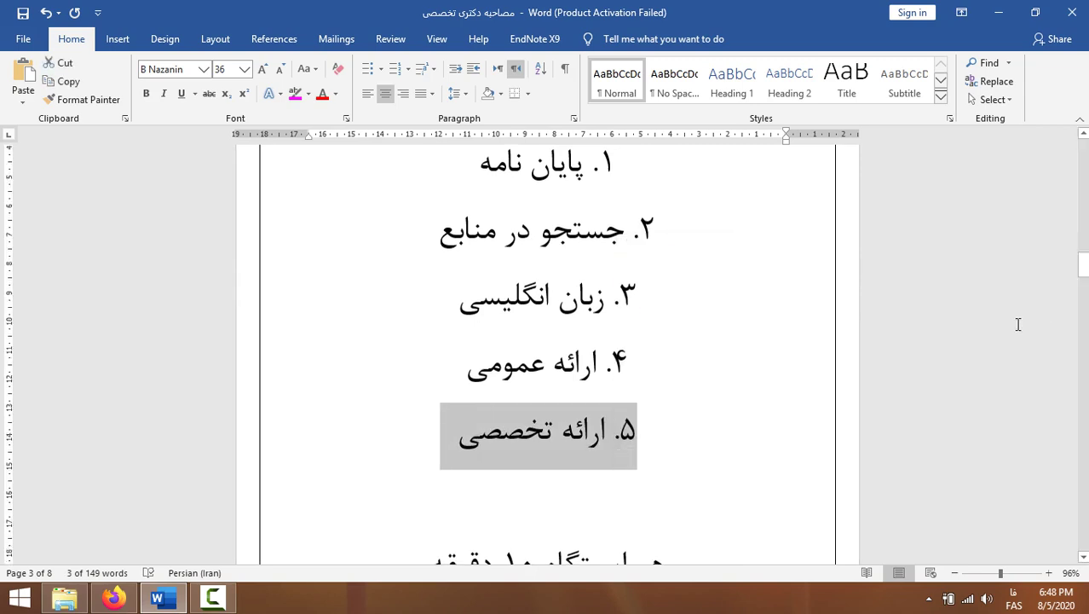
Insert a page break after the line "مشارکت مخاطب + آخر ارائه" at the end of the document.
scroll(655, 264, "down", 15)
scroll(548, 358, "down", 10)
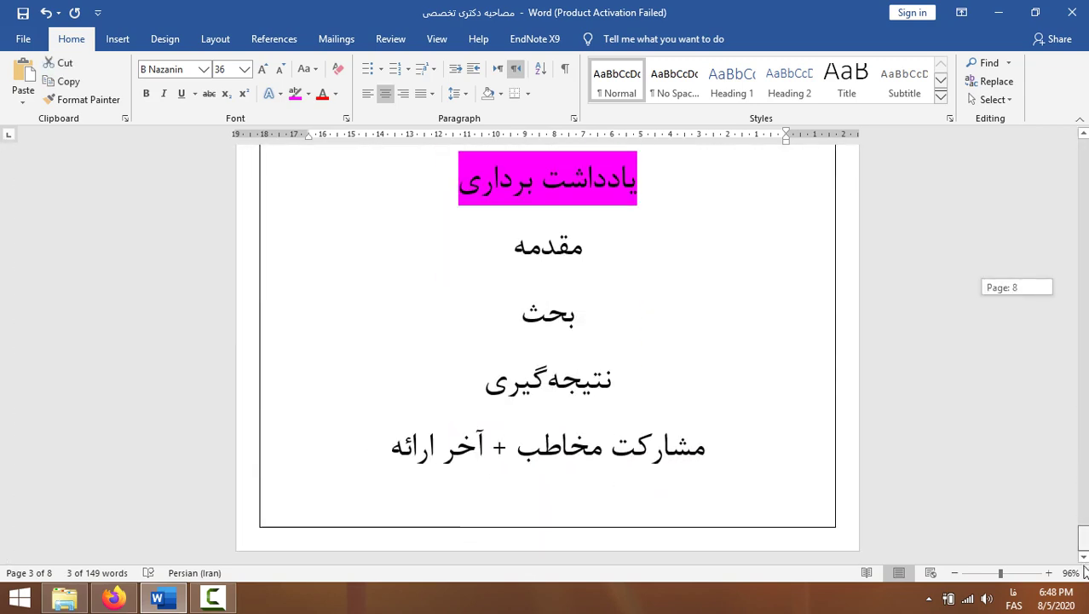
left_click(360, 446)
key("ctrl+Return")
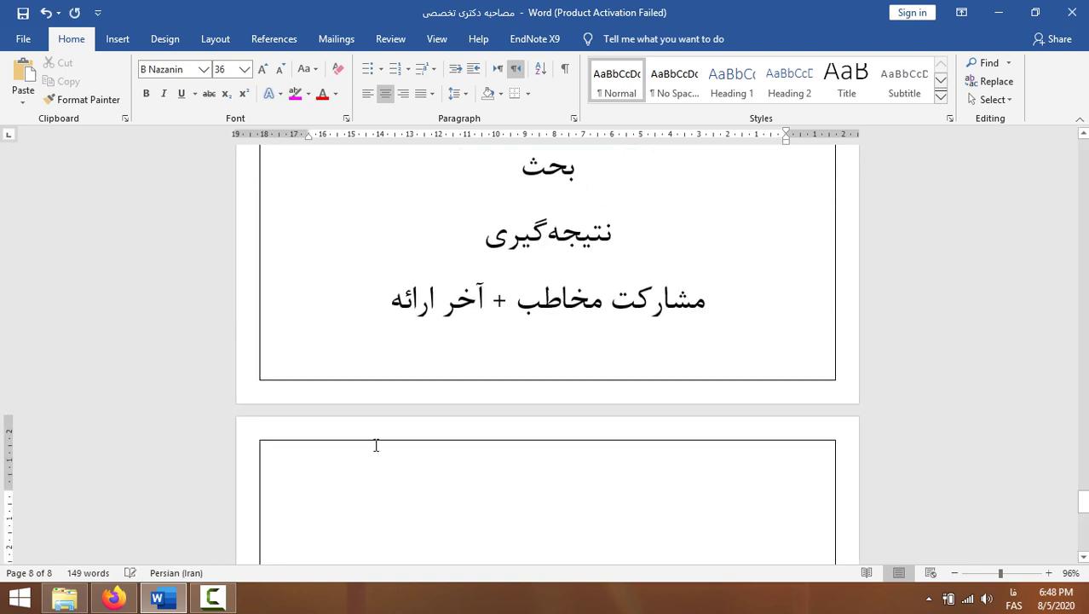
Paste the heading "۵. ارائه تخصصی" on the new last page and start an empty line under it.
left_click(15, 73)
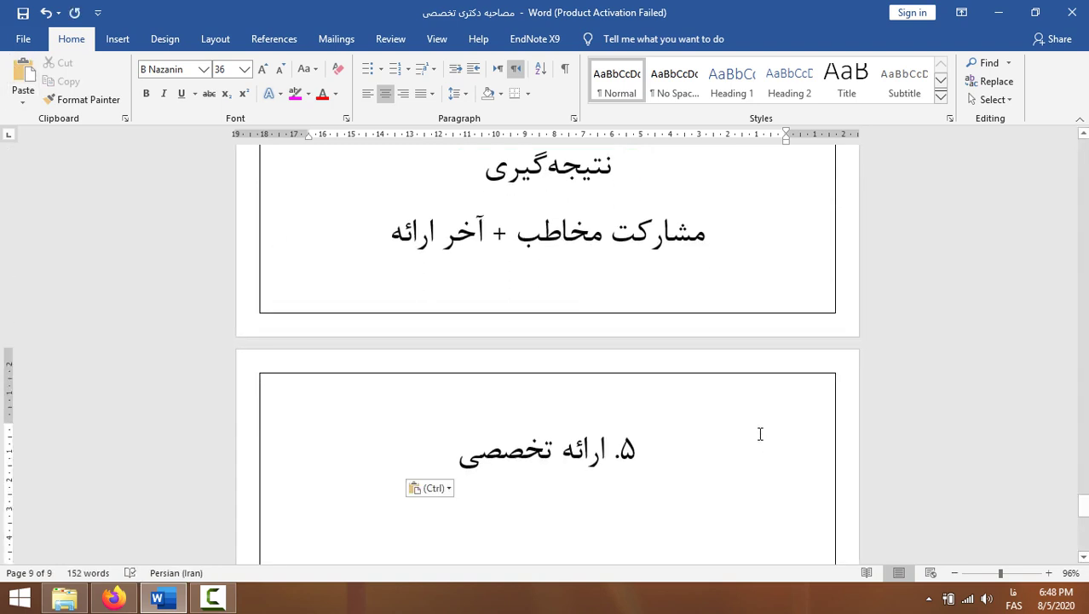
key("Return")
scroll(744, 426, "down", 3)
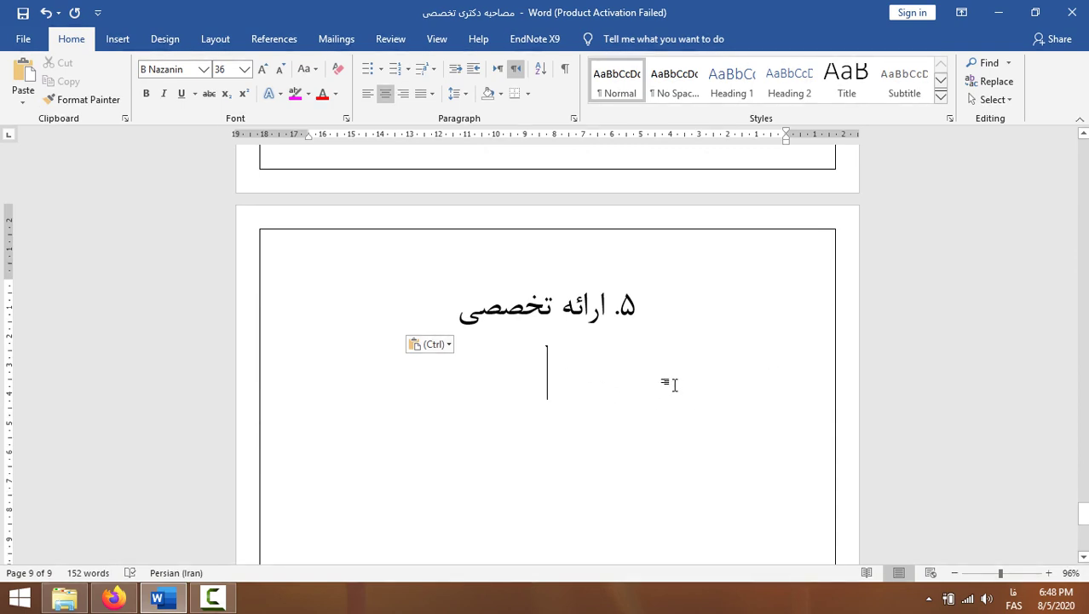
Switch the keyboard layout to FA and add the line "۴ استاد صاحب‌نظر" under the heading "۵. ارائه تخصصی".
left_click(1014, 600)
left_click(975, 439)
type("۴")
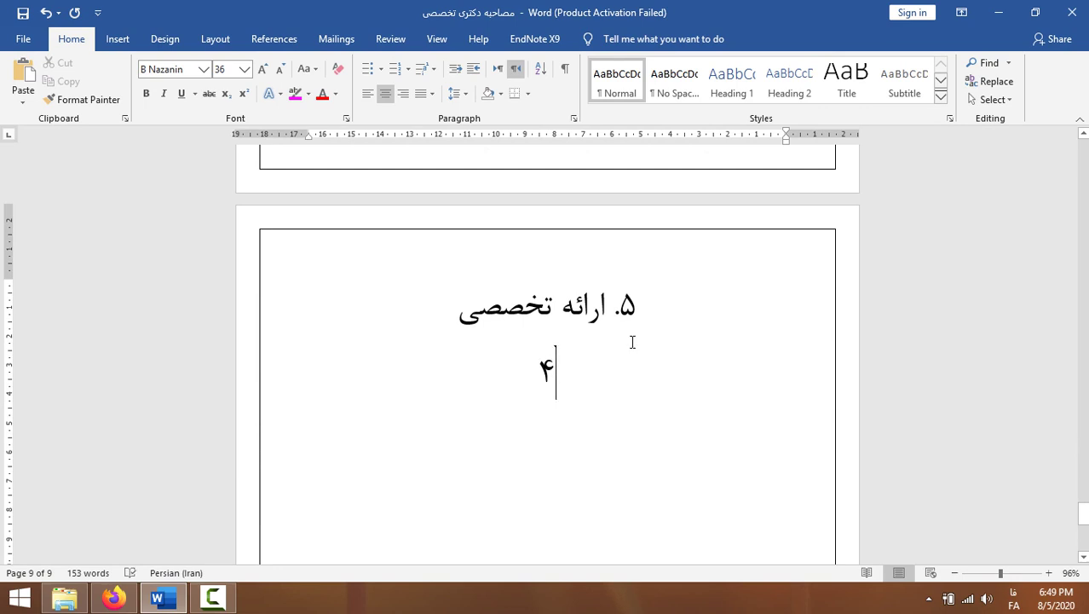
type(" استاد صاح")
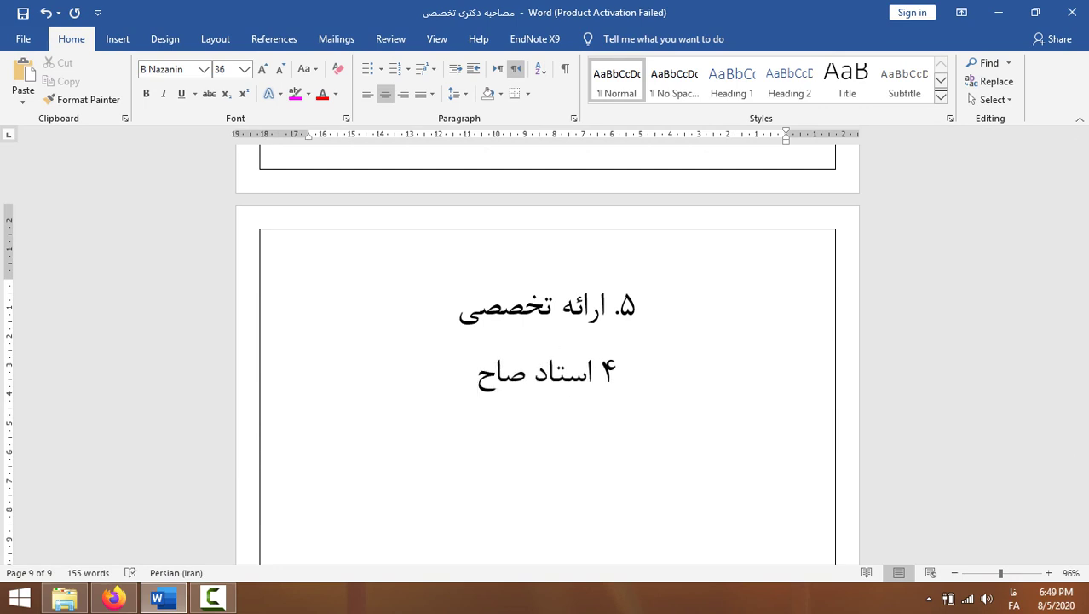
type("ب")
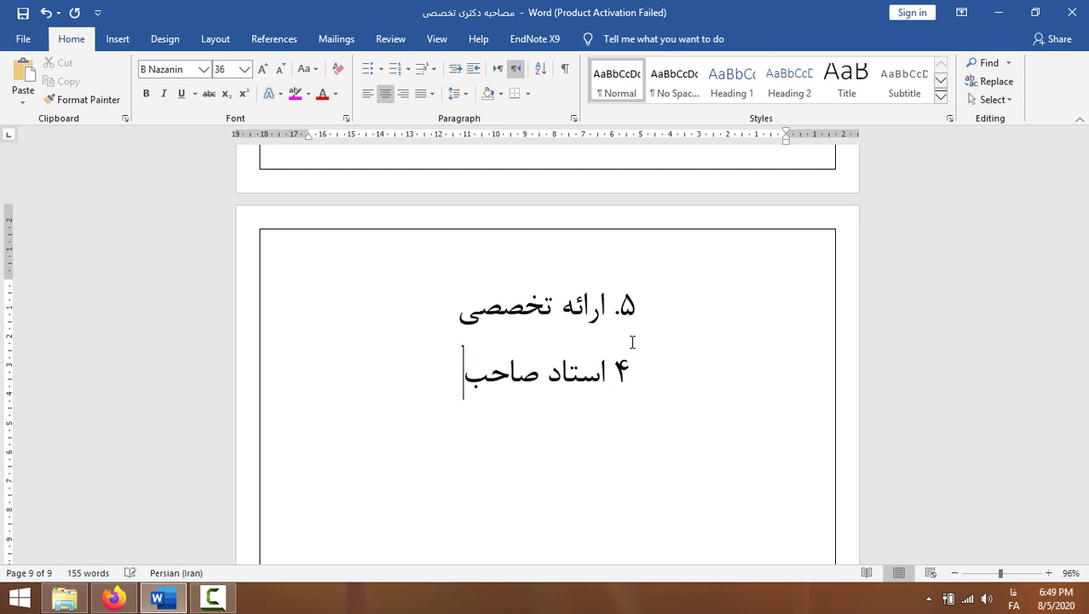
type("‌نظر")
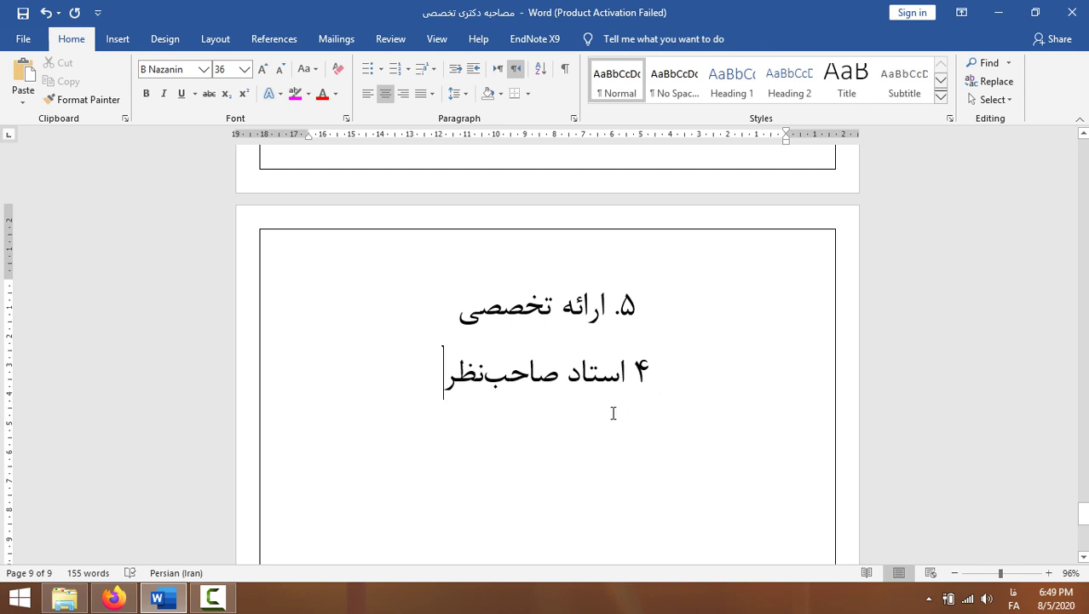
key("Return")
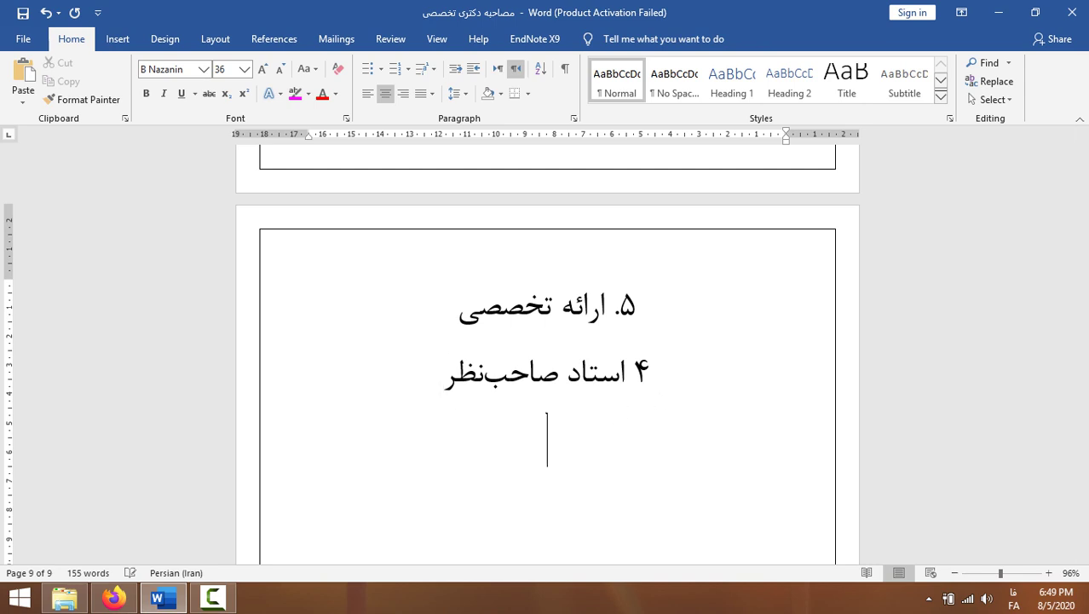
Add the line "انتخاب موضوع" below "۴ استاد صاحب‌نظر".
scroll(616, 422, "down", 2)
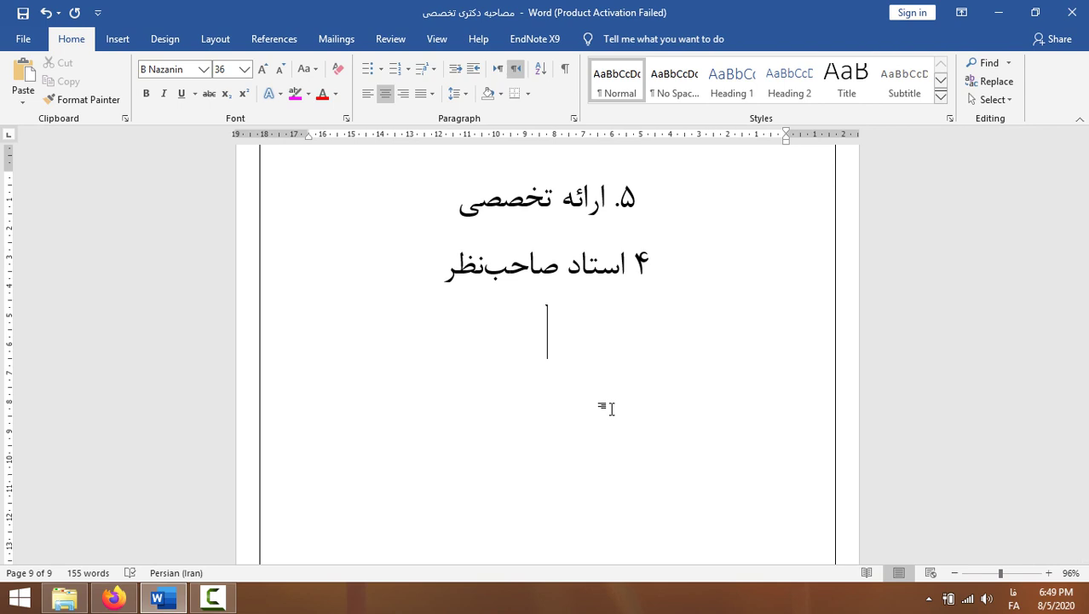
key("Return")
type("موض")
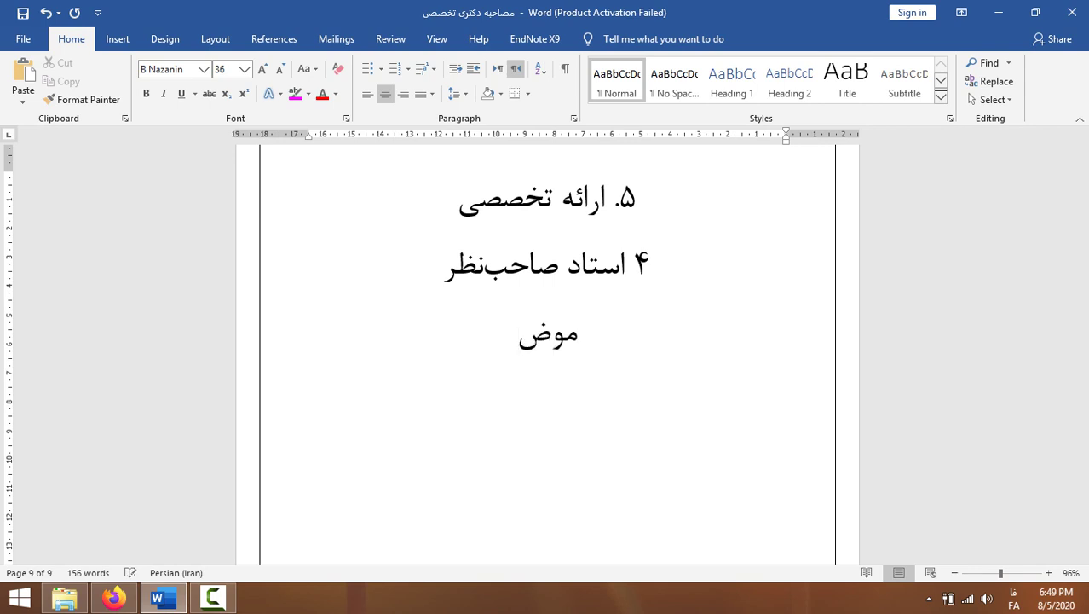
type("وع")
key("Right")
key("Right")
key("Right")
key("Right")
key("Right")
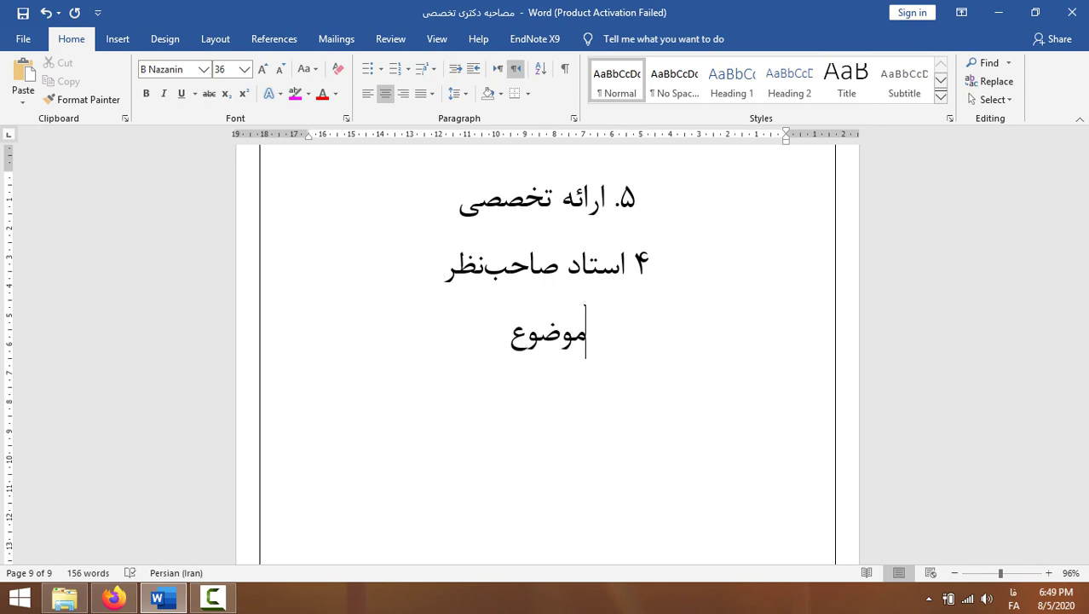
type("انتخاب")
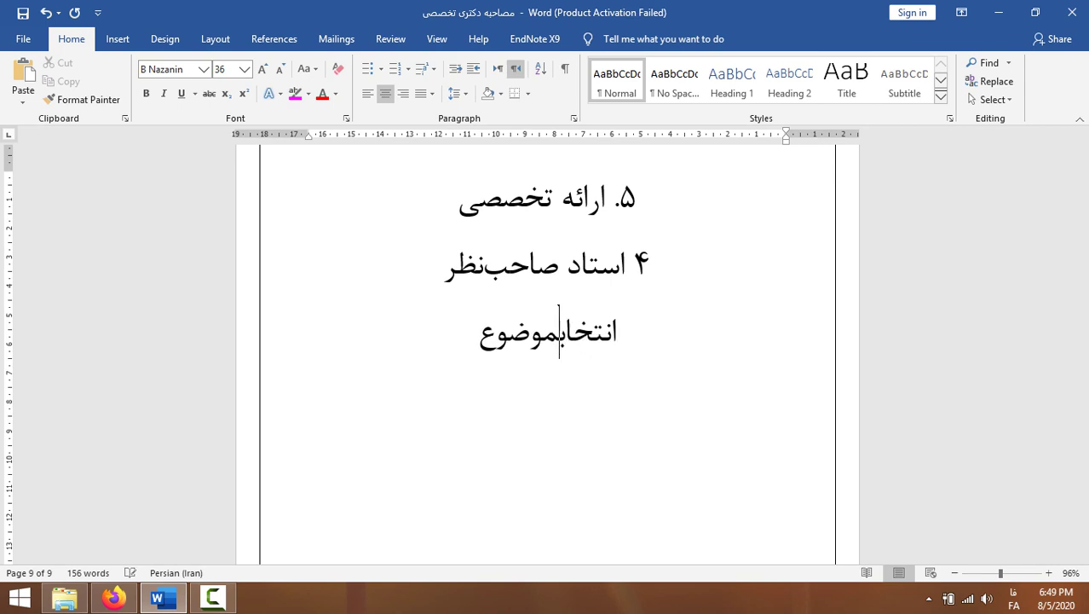
key("End")
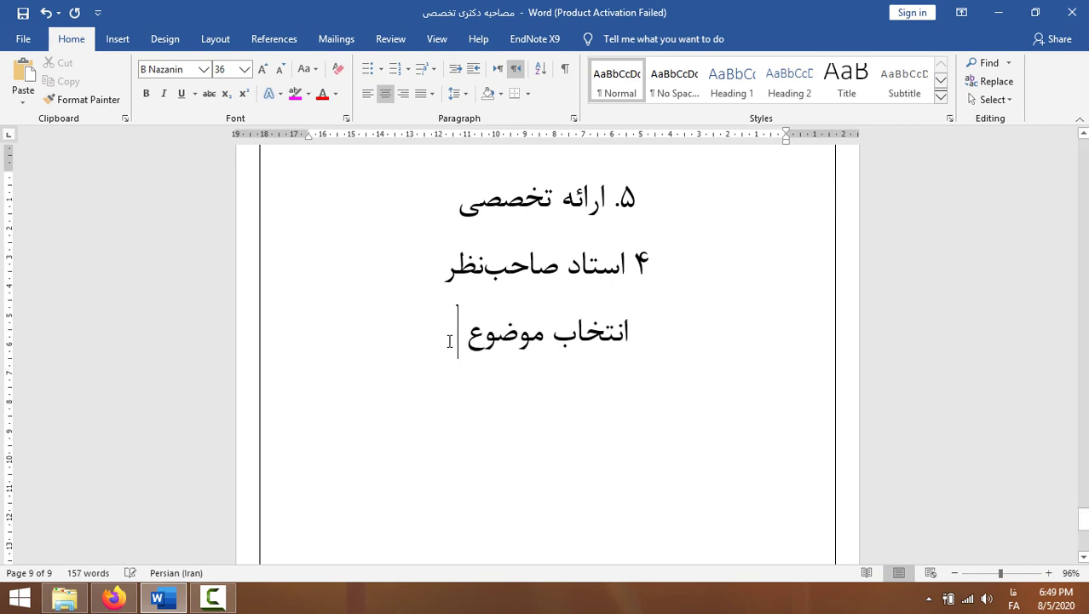
Copy the three lines "مقدمه", "بحث" and "نتیجه‌گیری" from the public presentation section.
scroll(656, 404, "up", 6)
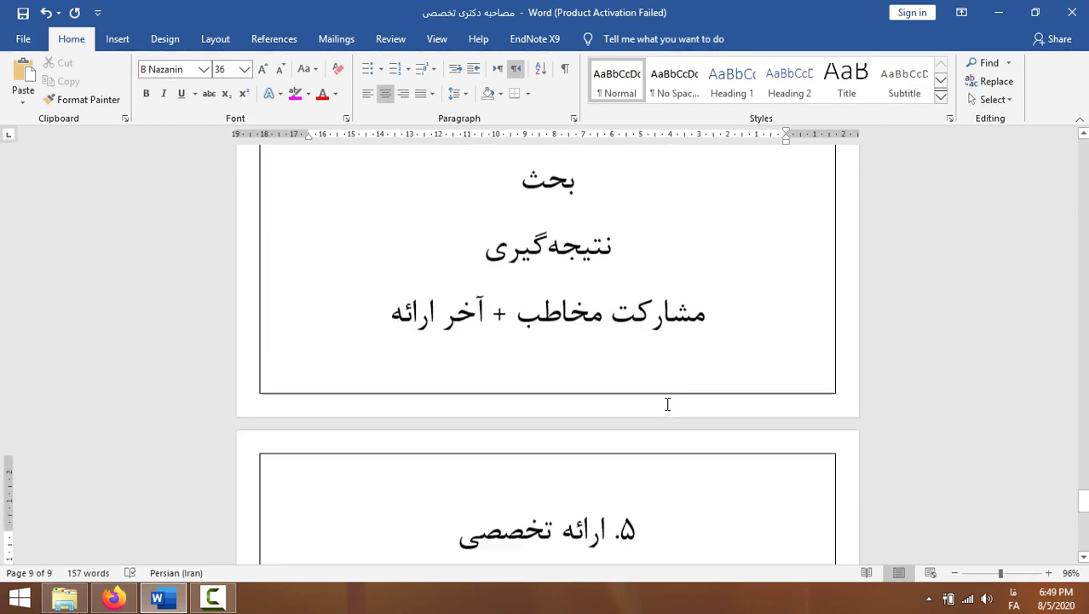
left_click_drag(487, 452, 586, 324)
right_click(548, 320)
left_click(595, 348)
scroll(633, 324, "down", 5)
scroll(680, 340, "up", 4)
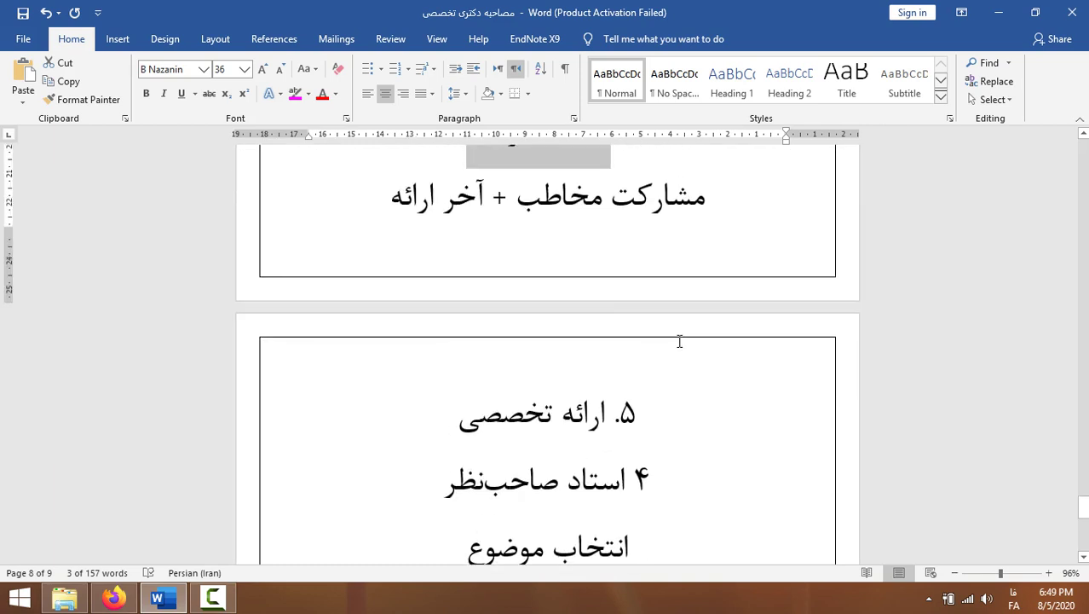
scroll(631, 325, "up", 5)
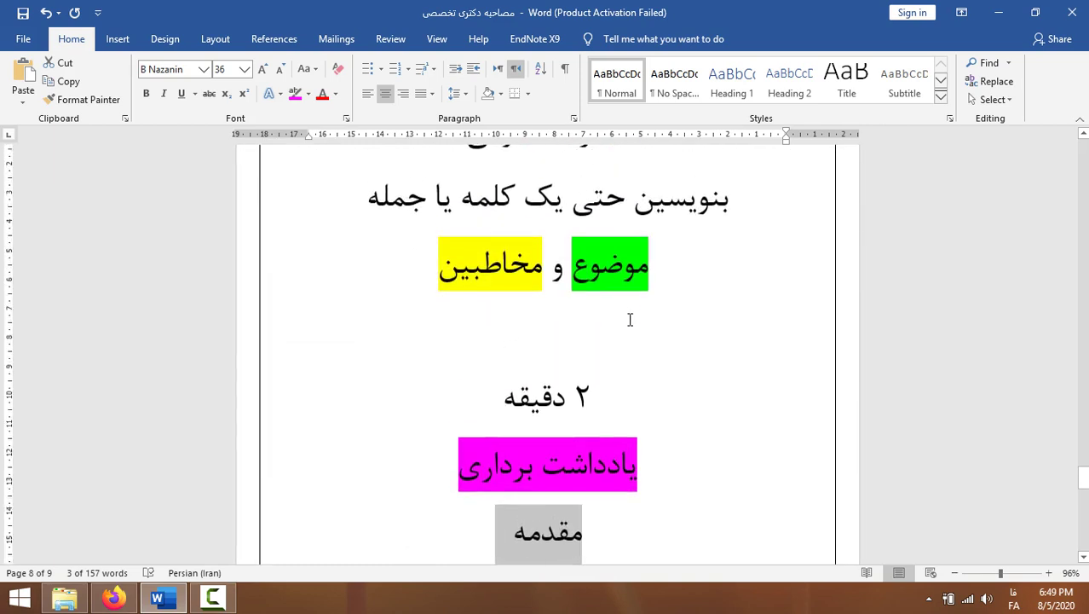
scroll(630, 322, "up", 2)
scroll(632, 328, "down", 9)
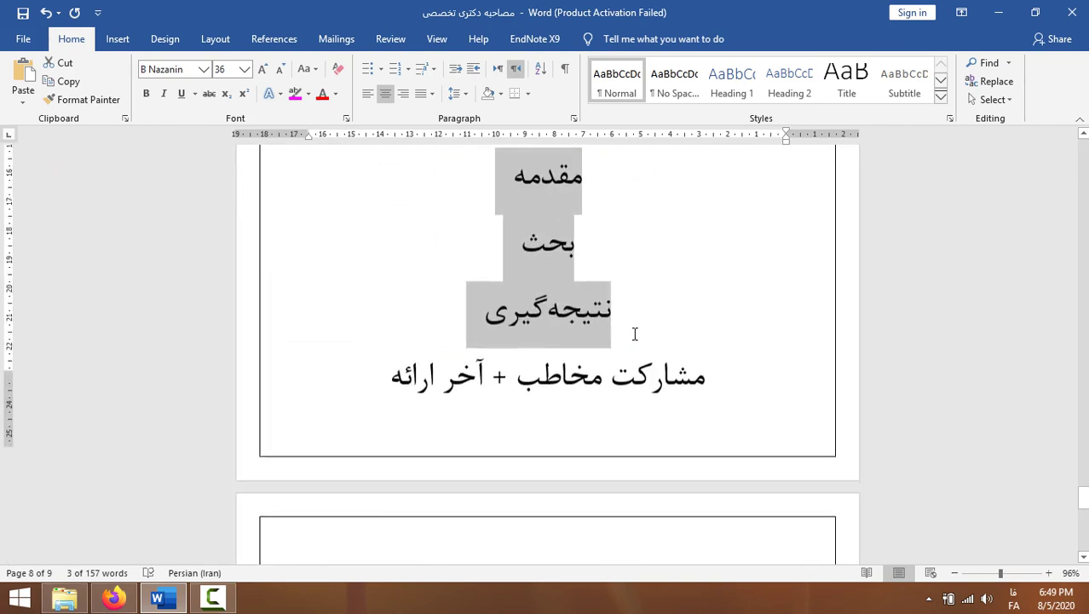
scroll(633, 332, "down", 3)
Paste the three copied outline lines below "انتخاب موضوع" in the specialized presentation section.
left_click(562, 308)
left_click(467, 191)
key("Return")
key("ctrl+v")
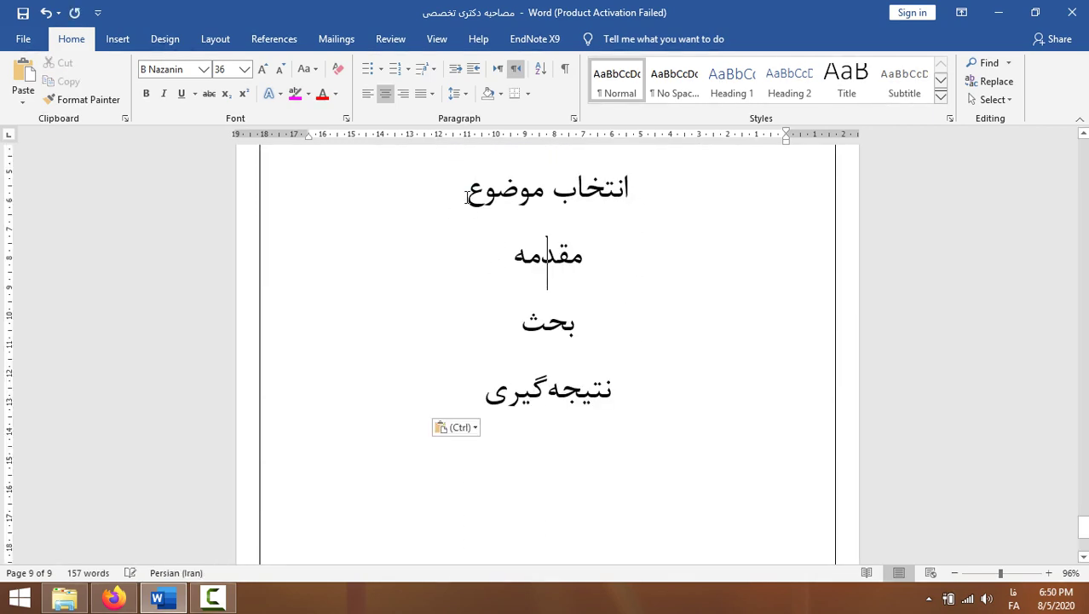
Highlight the pasted lines "مقدمه", "بحث" and "نتیجه‌گیری" in pink and place the cursor on the line below them.
left_click_drag(479, 388, 590, 263)
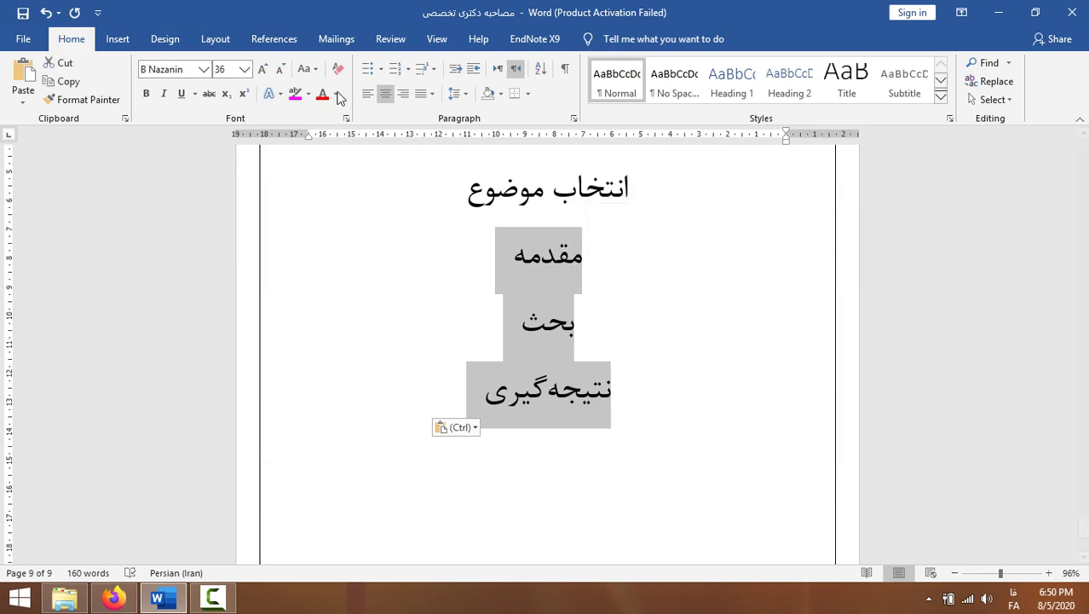
left_click(295, 97)
left_click(455, 421)
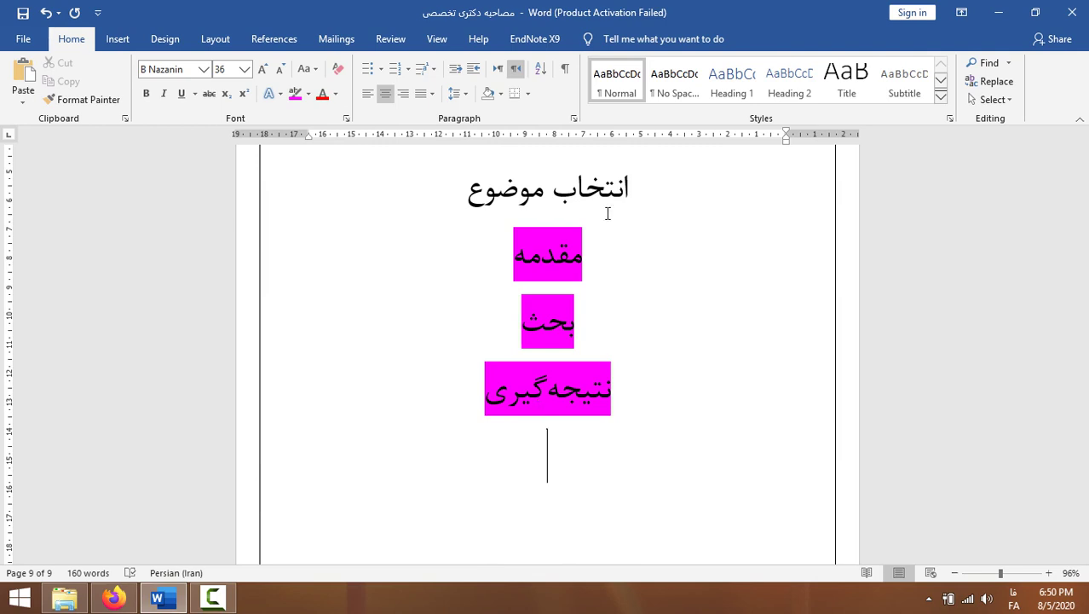
Add the line "پرسش و پاسخ کوتاه" below the highlighted "نتیجه‌گیری".
scroll(596, 430, "up", 1)
scroll(597, 429, "up", 1)
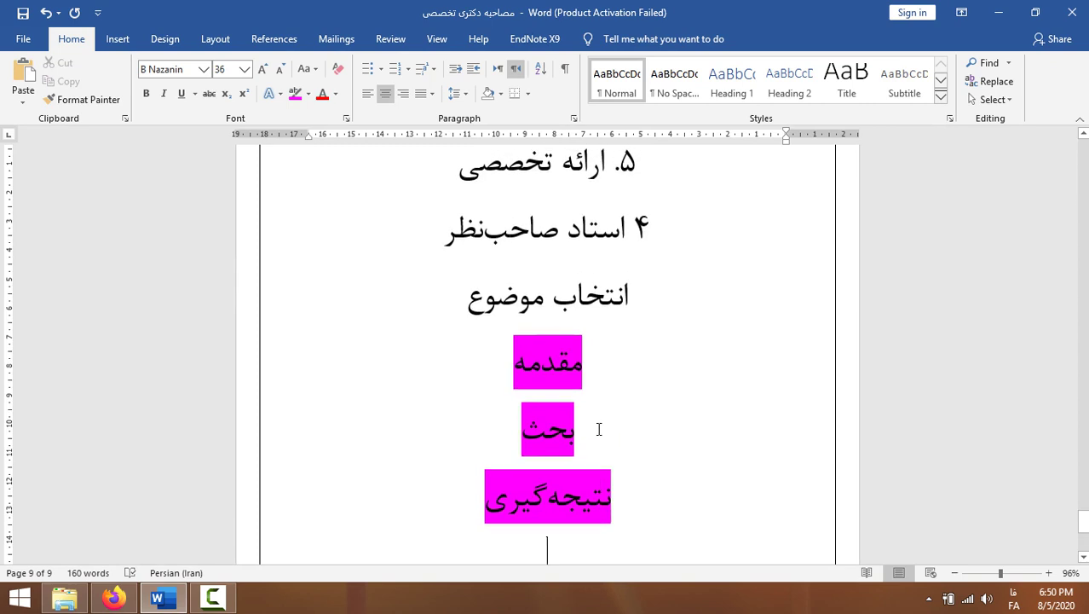
scroll(594, 429, "down", 2)
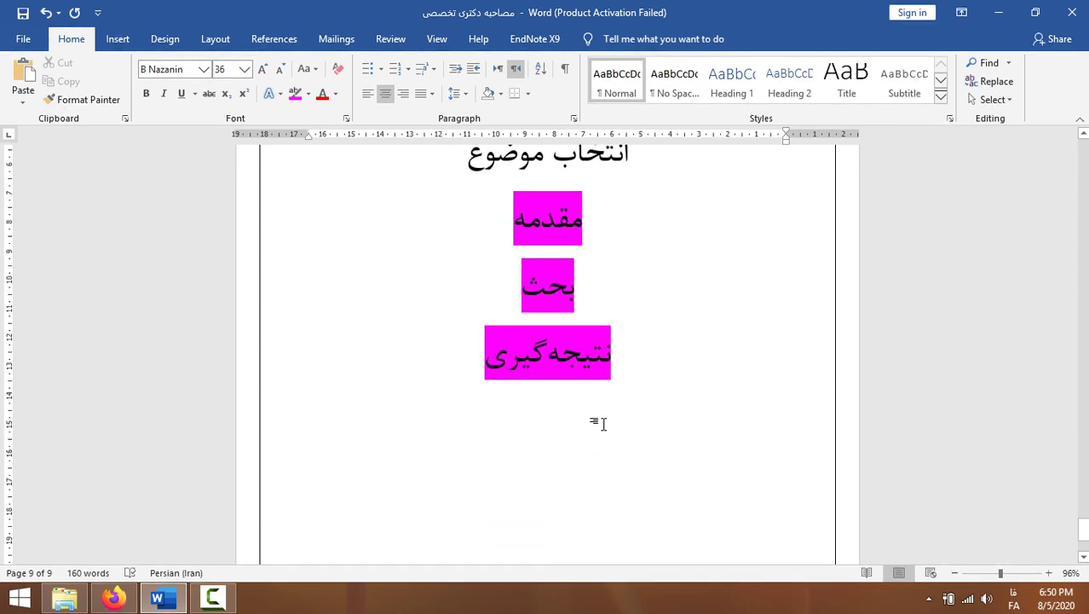
type("پای")
key("BackSpace")
key("BackSpace")
key("BackSpace")
type("پ")
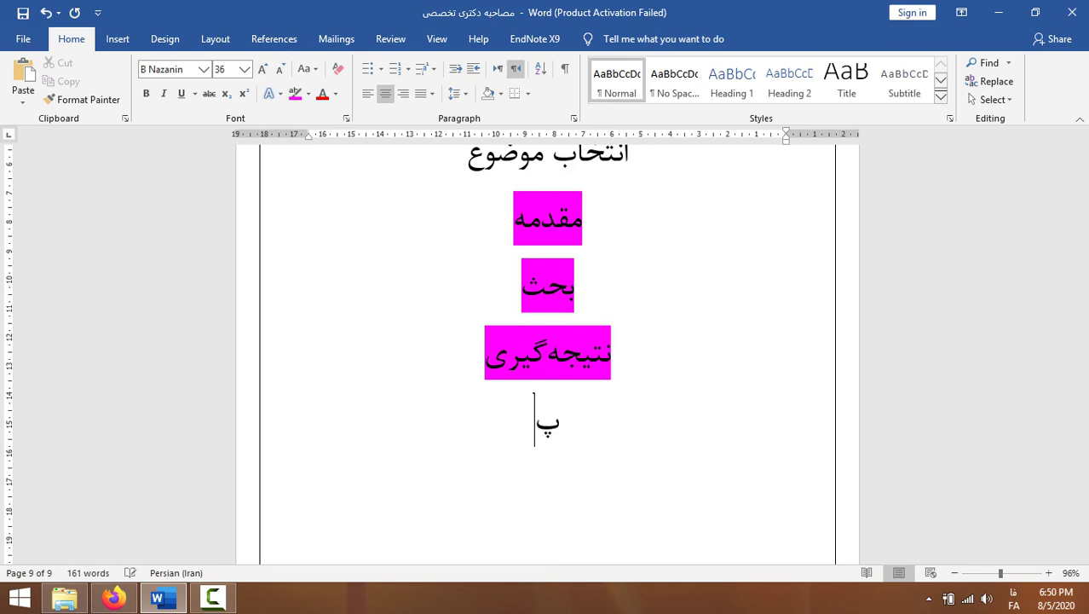
type("رسش و پایخ")
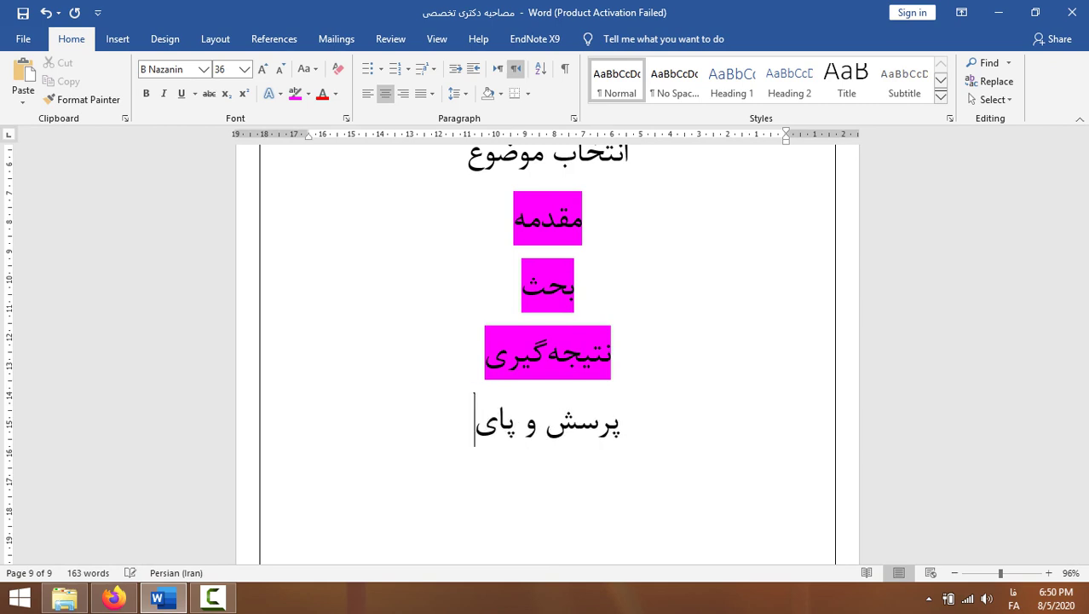
key("BackSpace")
key("BackSpace")
type("سخ")
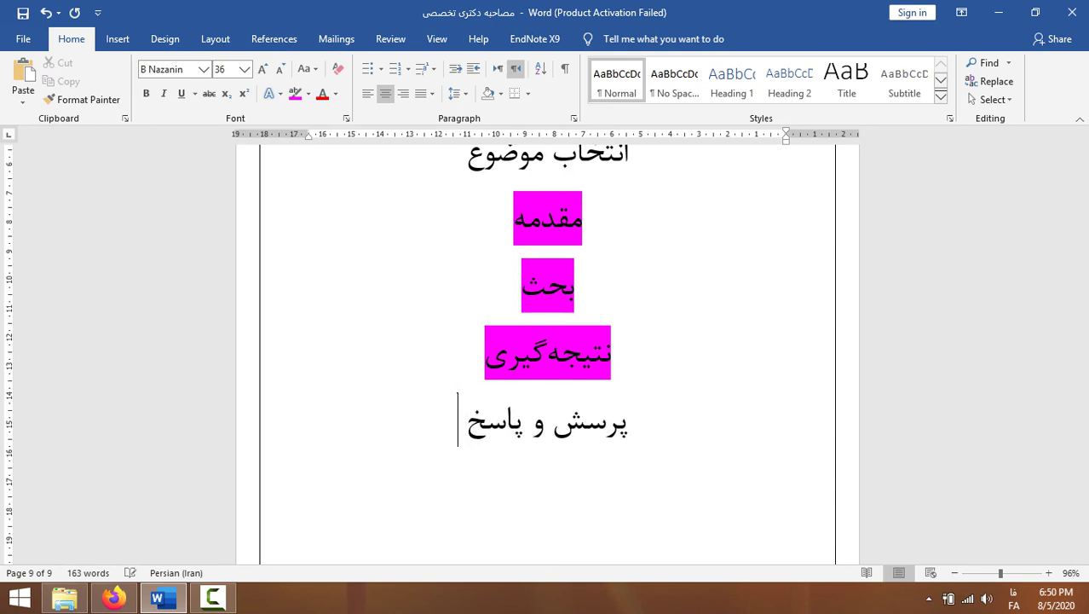
type(" کوتاه")
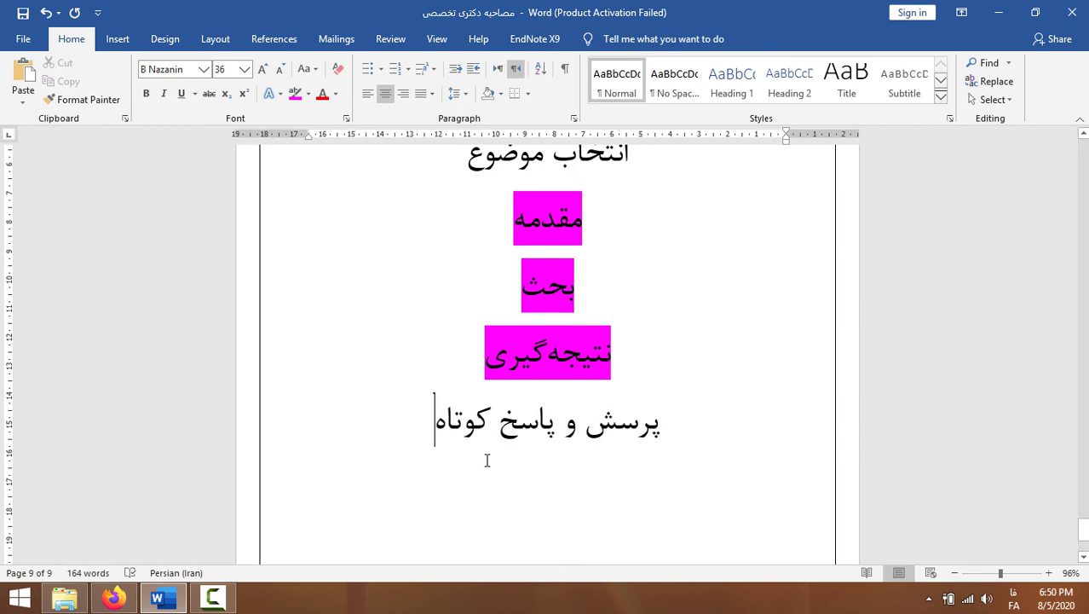
Enclose the line "پرسش و پاسخ کوتاه" in straight quotation marks and start a new line after it.
type("\"")
left_click(670, 434)
type("\"")
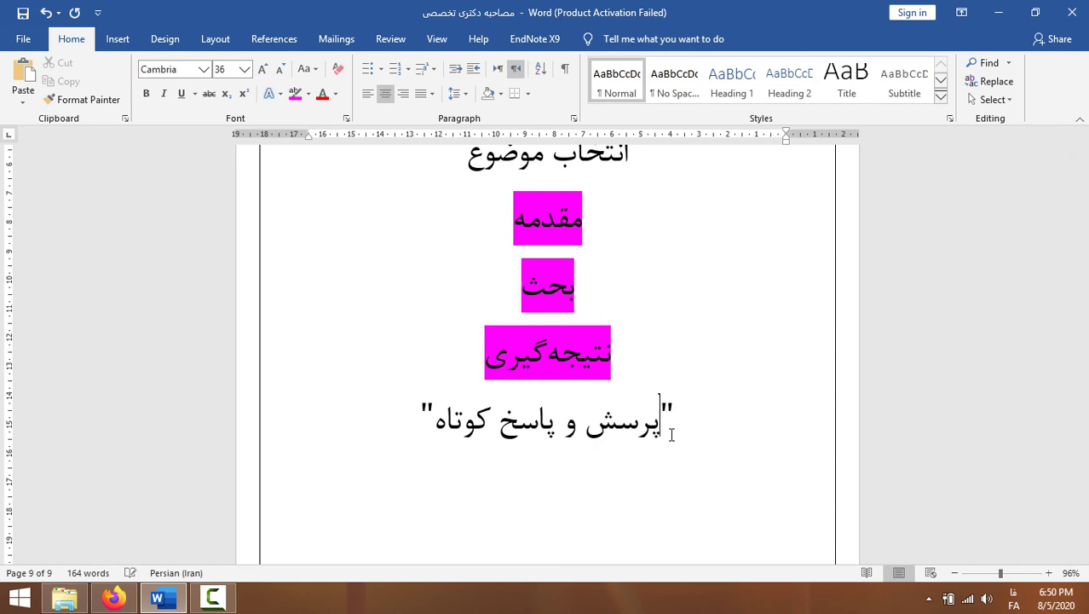
left_click(398, 438)
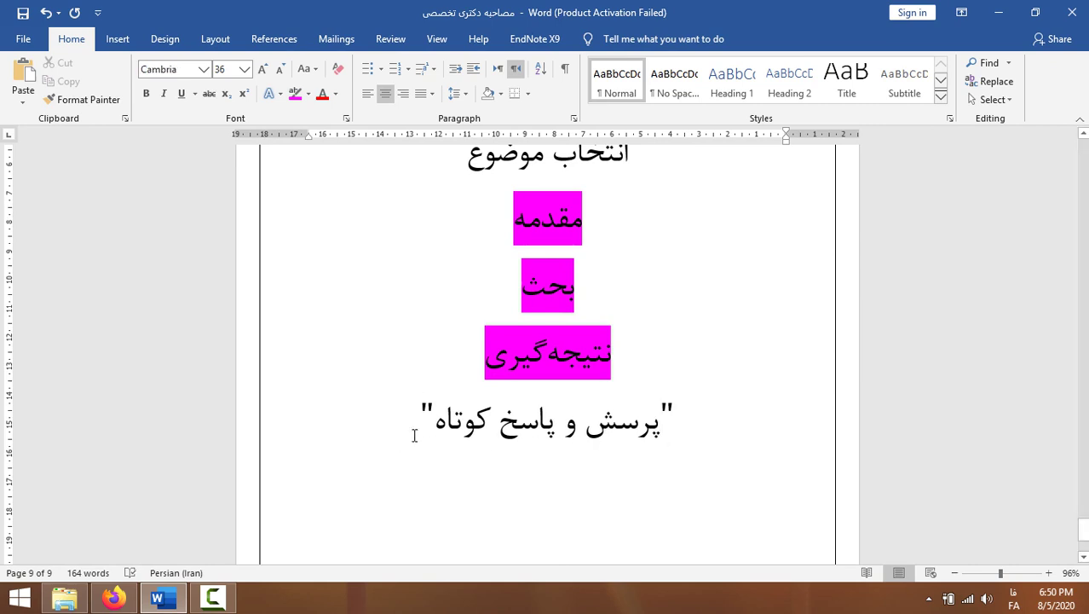
key("Return")
Review the specialized presentation notes from the heading down to the quoted question-and-answer line, returning to the empty line at the end.
scroll(548, 460, "up", 1)
scroll(544, 459, "up", 2)
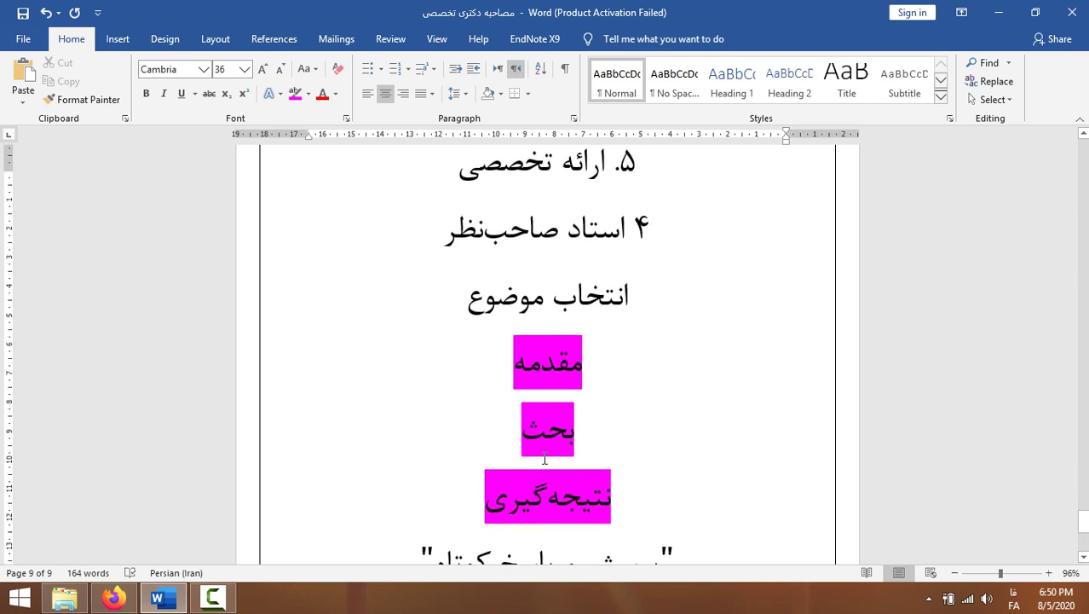
scroll(539, 457, "down", 4)
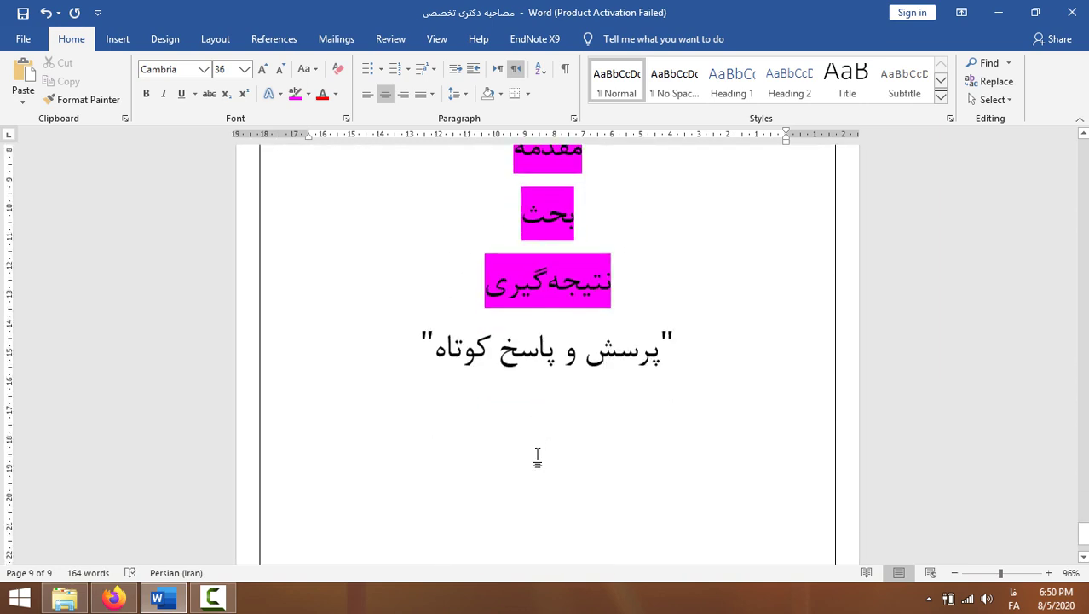
triple_click(622, 356)
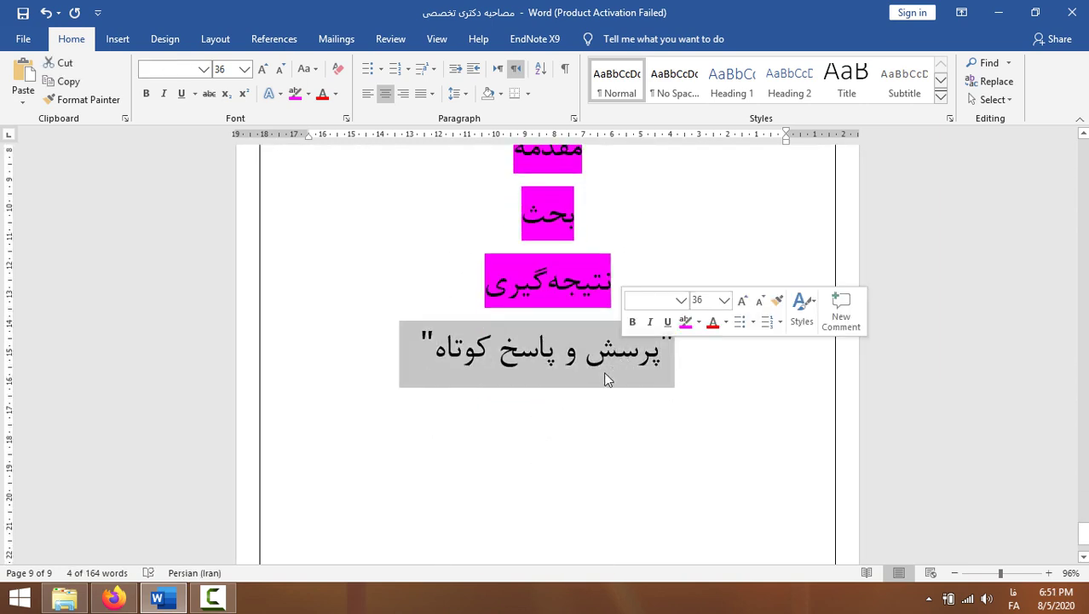
left_click(564, 424)
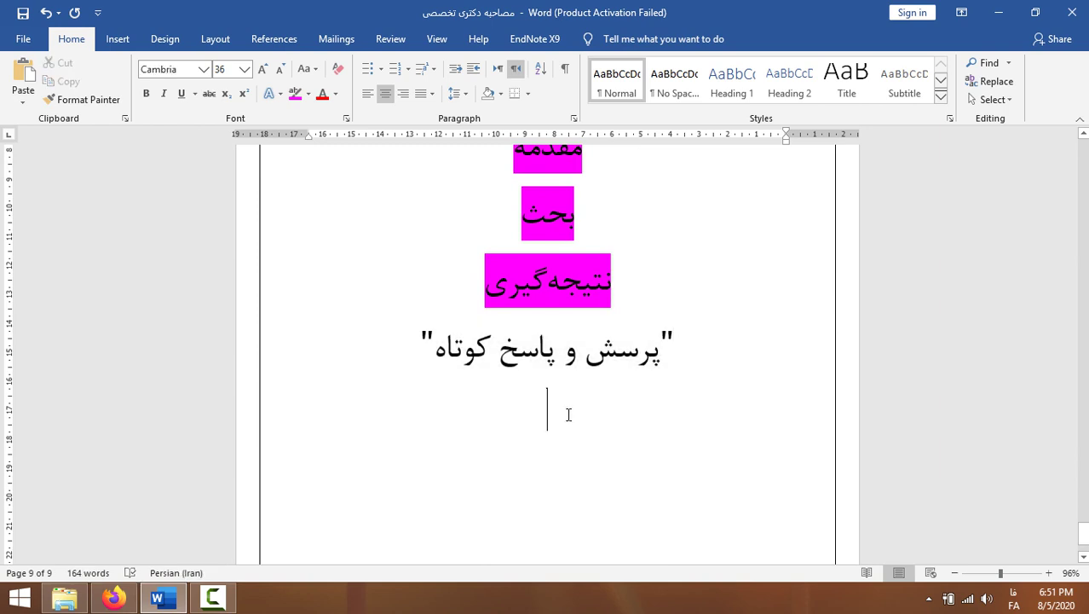
scroll(566, 413, "up", 1)
left_click(570, 255)
double_click(569, 255)
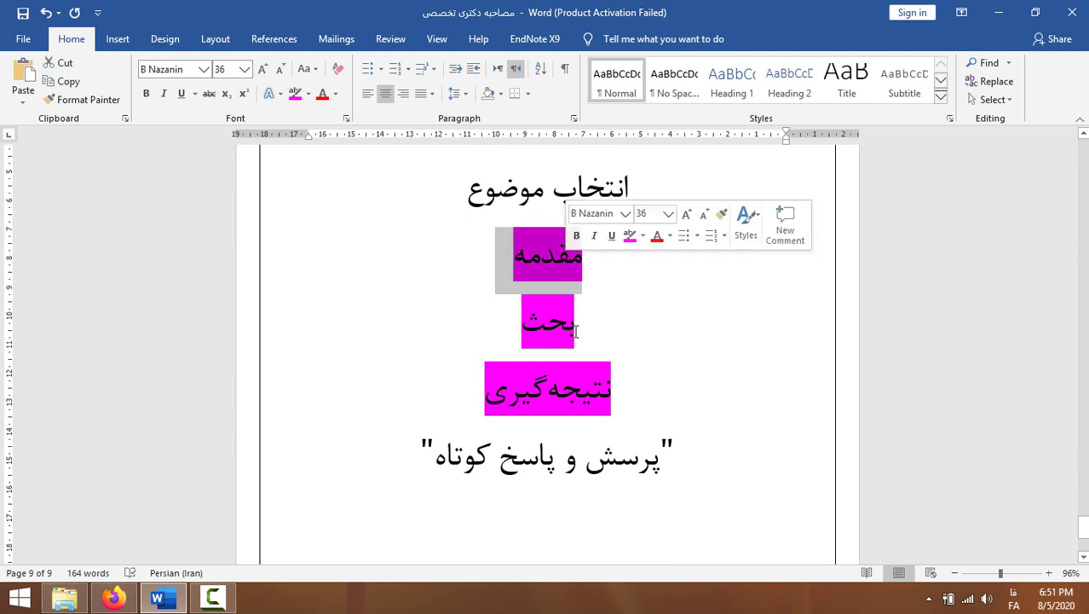
scroll(576, 401, "down", 1)
left_click(570, 411)
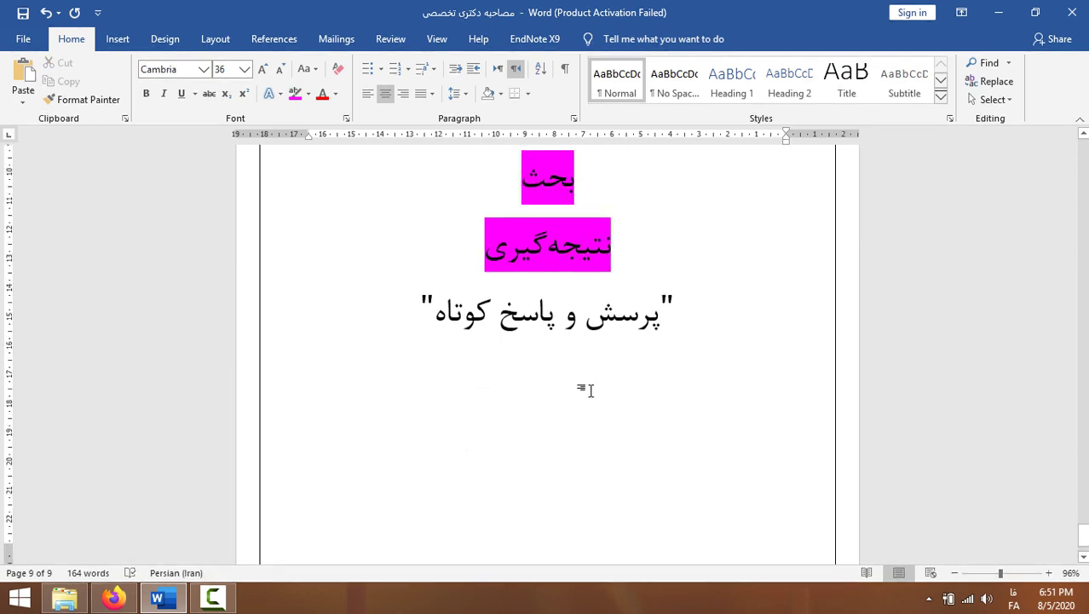
Add the lines "اهمیت تعرفه" and "اعتباربخشی" below the quoted question-and-answer line.
type("اهمیت")
key("BackSpace")
key("BackSpace")
key("BackSpace")
type("میت")
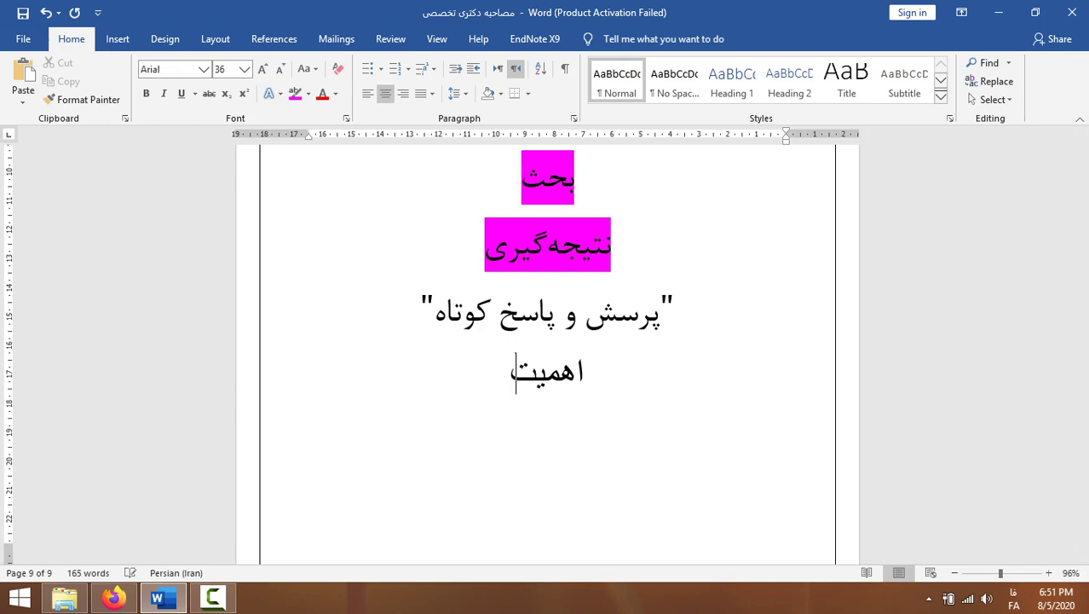
type(" تعرفه")
key("Return")
type("اعتبارخش")
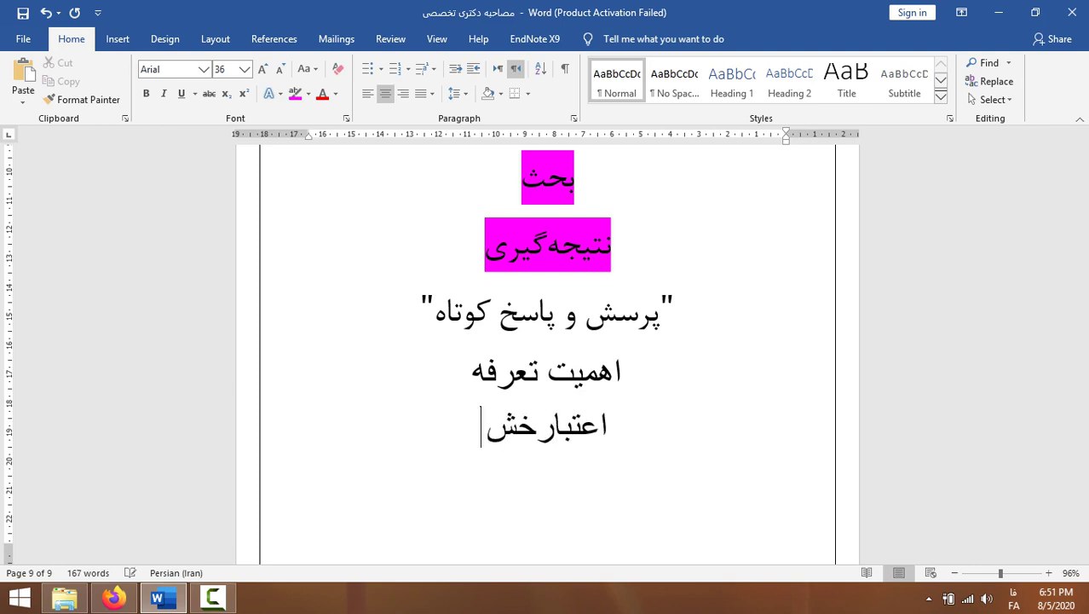
key("BackSpace")
key("BackSpace")
type("بخشی")
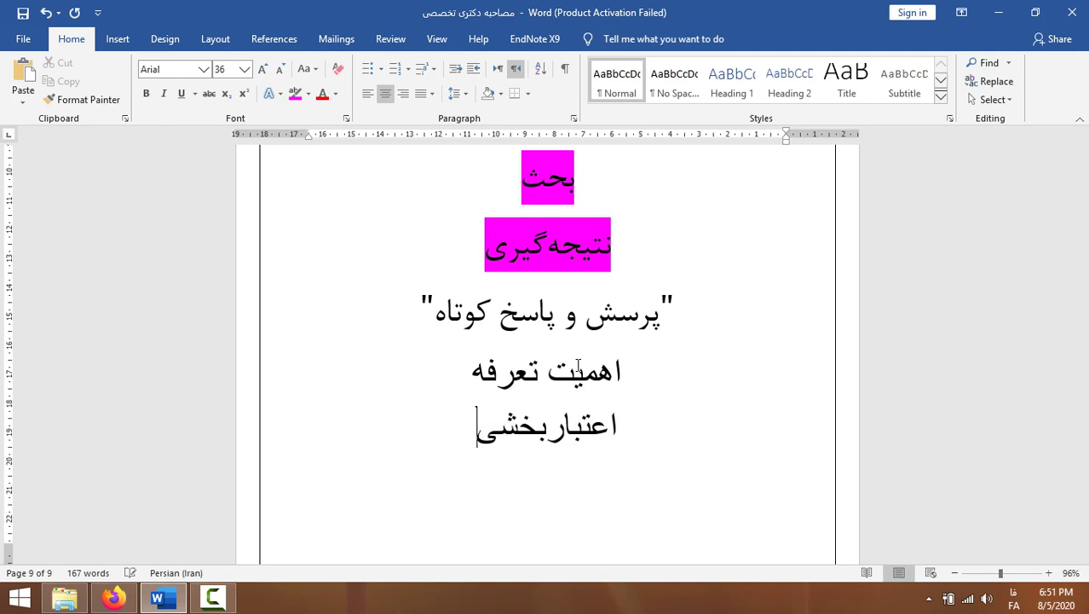
Try to copy the formatting of the quoted "پرسش و پاسخ کوتاه" line onto the two lines below it with Format Painter.
left_click_drag(523, 424, 546, 370)
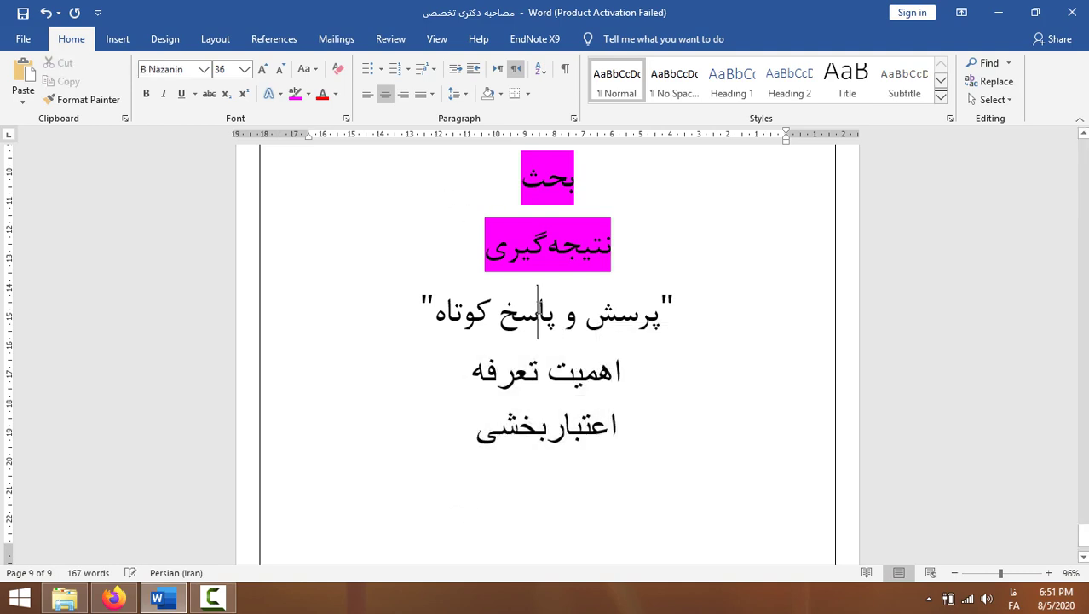
triple_click(525, 312)
left_click(93, 101)
left_click_drag(458, 436, 622, 392)
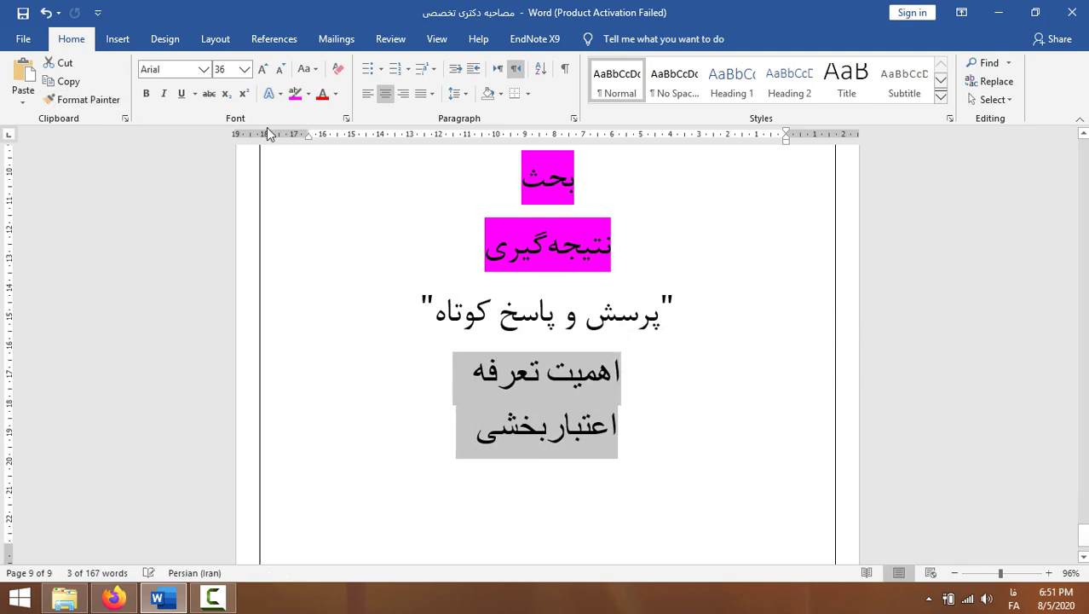
triple_click(597, 328)
left_click(94, 100)
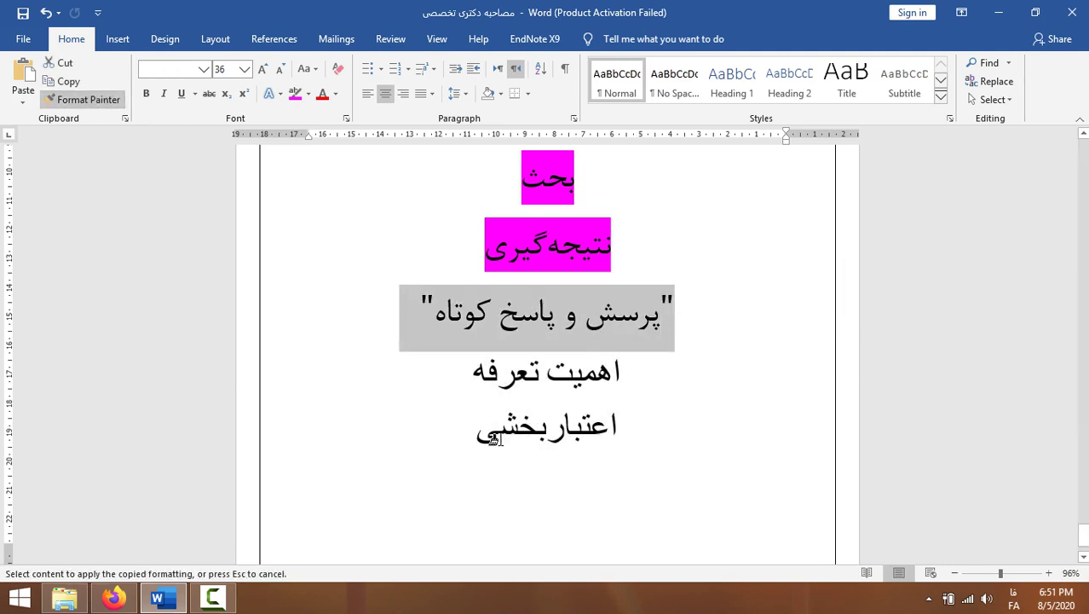
left_click_drag(499, 418, 599, 384)
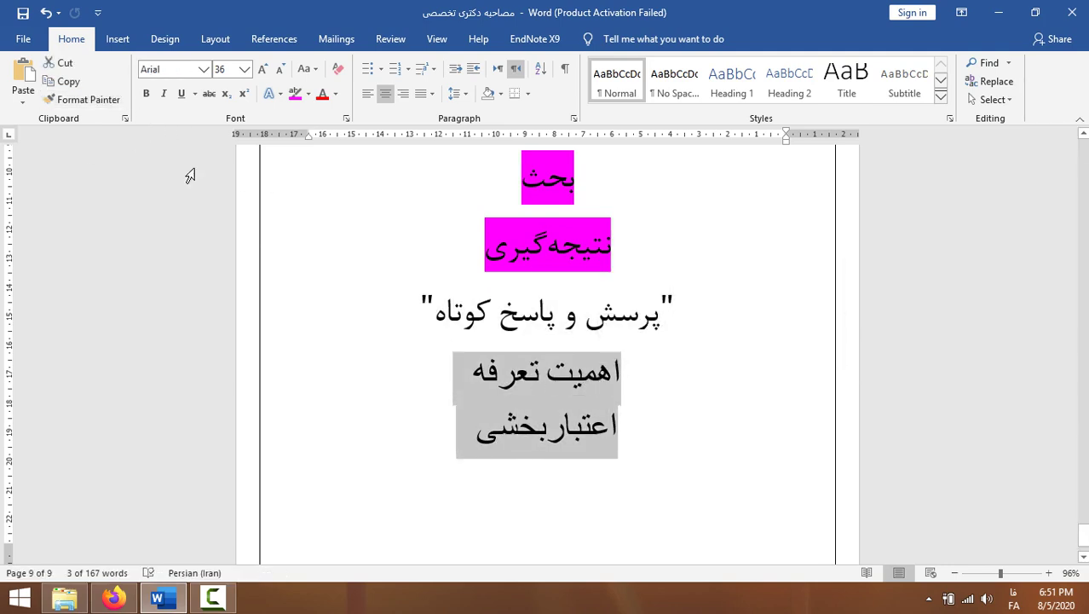
Set the font of the lines "اهمیت تعرفه" and "اعتباربخشی" to B Nazanin and clear the selection.
left_click(205, 75)
left_click(205, 74)
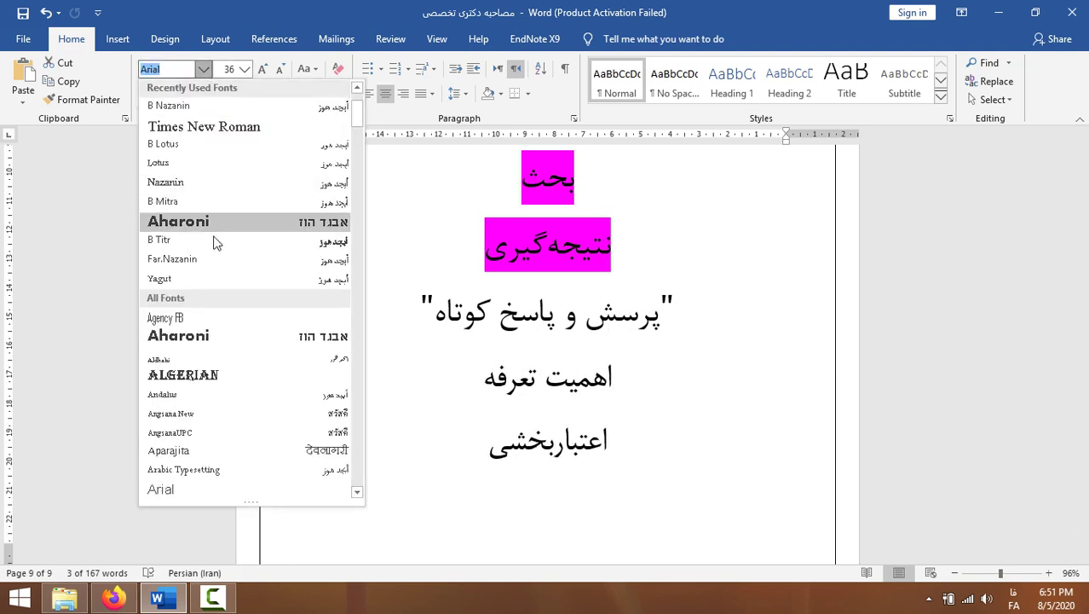
left_click(214, 107)
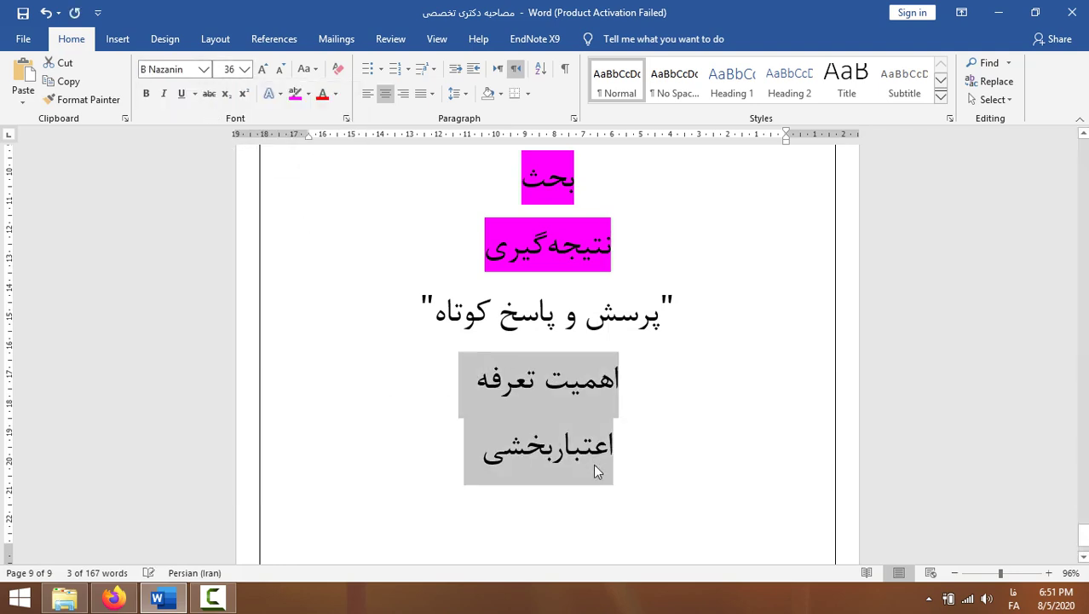
left_click(595, 471)
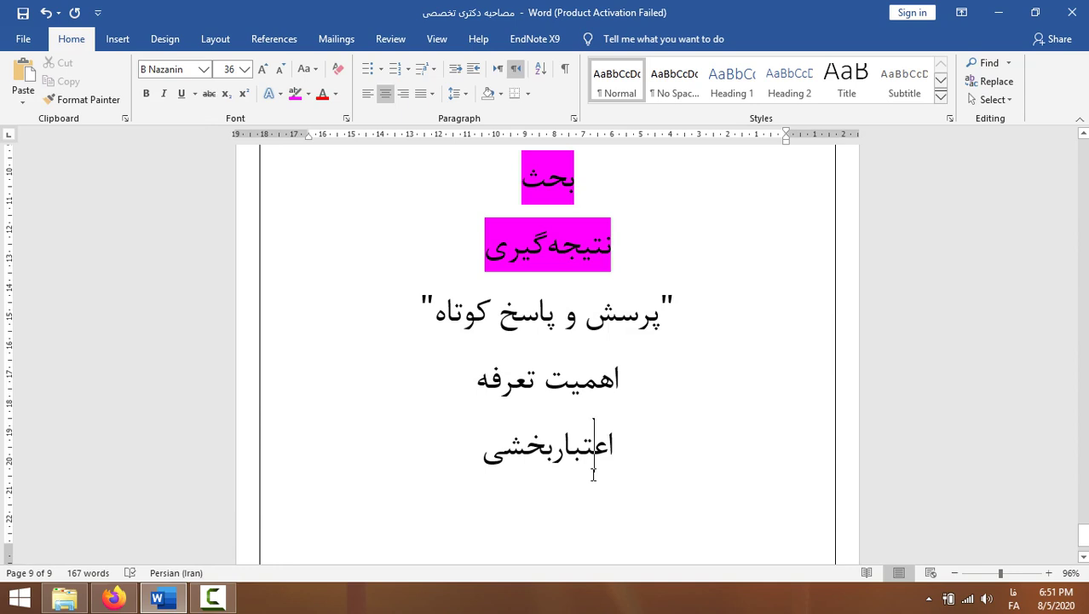
Review the end of the preceding page and the specialized presentation notes down to the "اعتباربخشی" line.
scroll(593, 473, "up", 8)
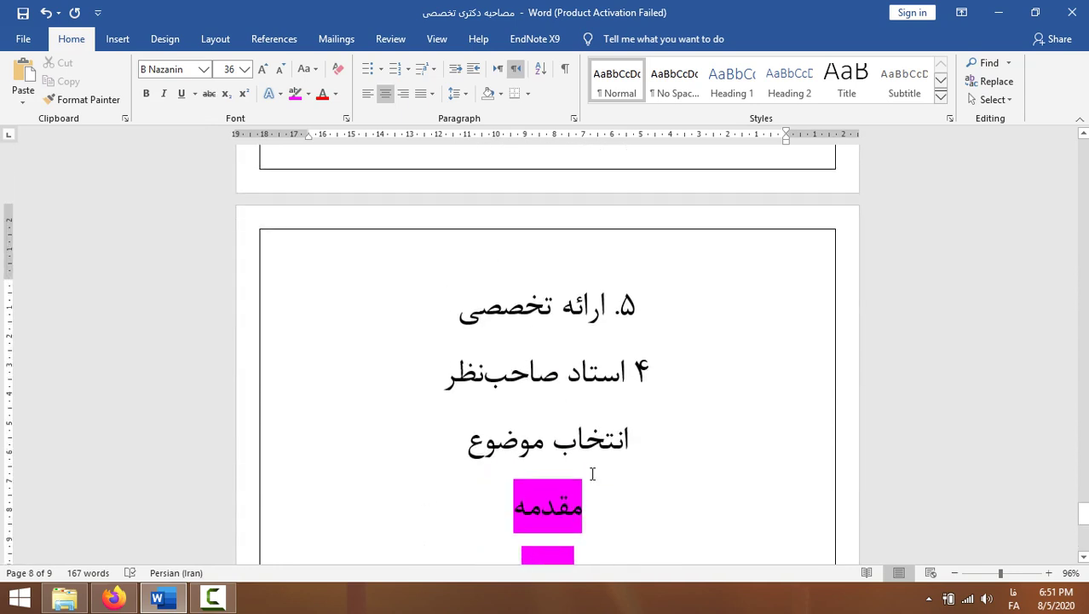
scroll(592, 474, "up", 14)
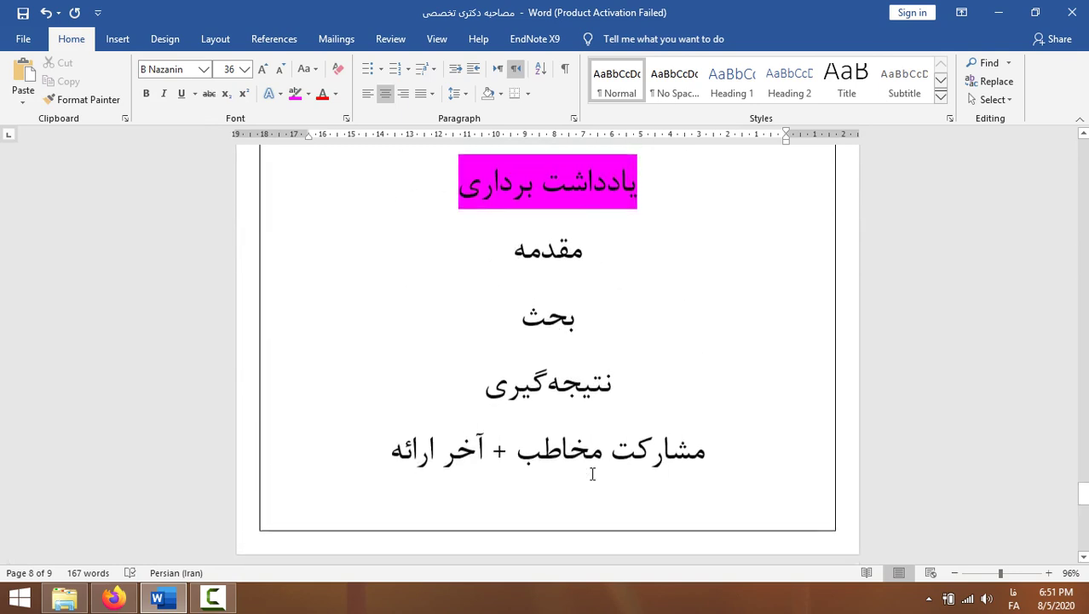
scroll(592, 473, "down", 15)
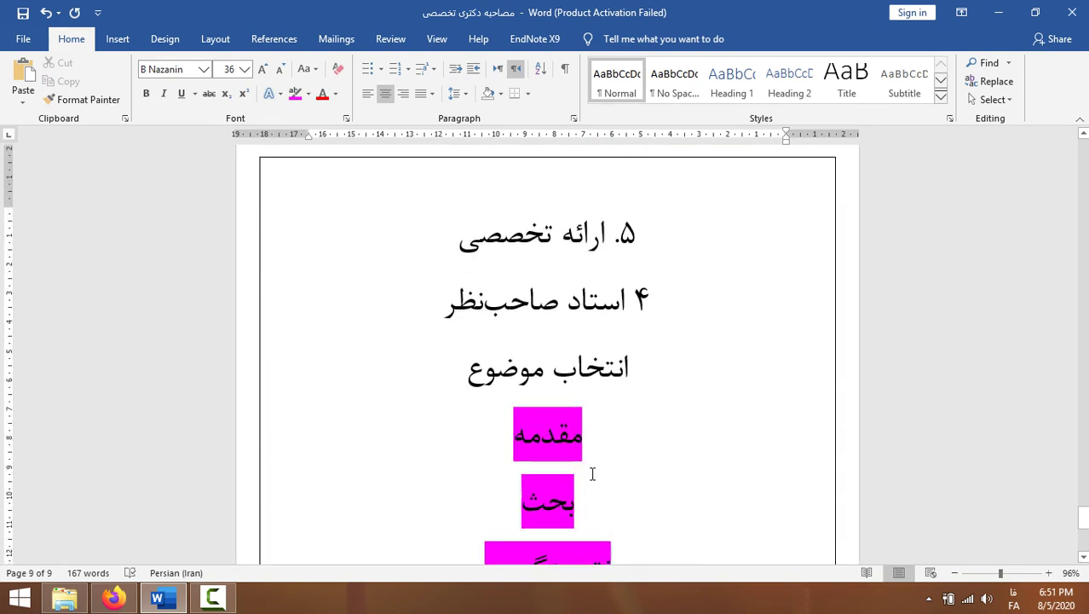
scroll(593, 474, "down", 3)
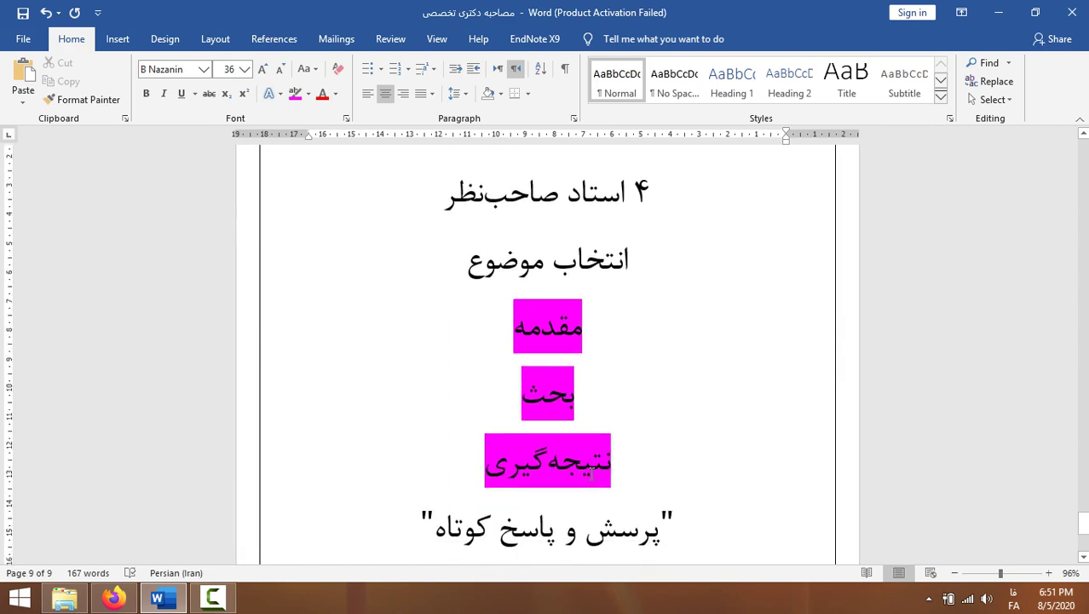
scroll(592, 474, "down", 3)
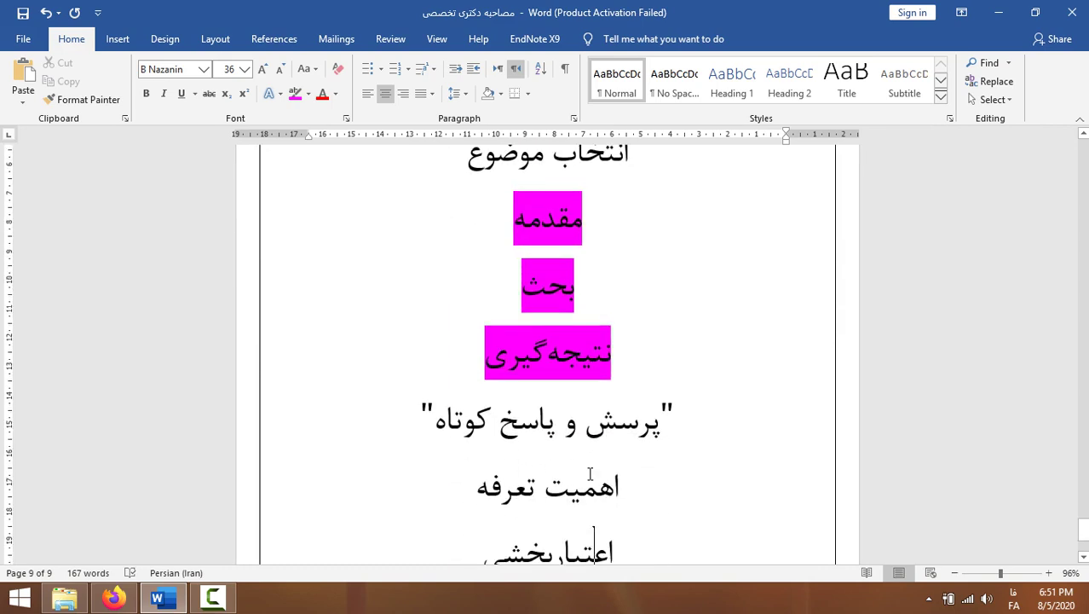
scroll(589, 473, "down", 3)
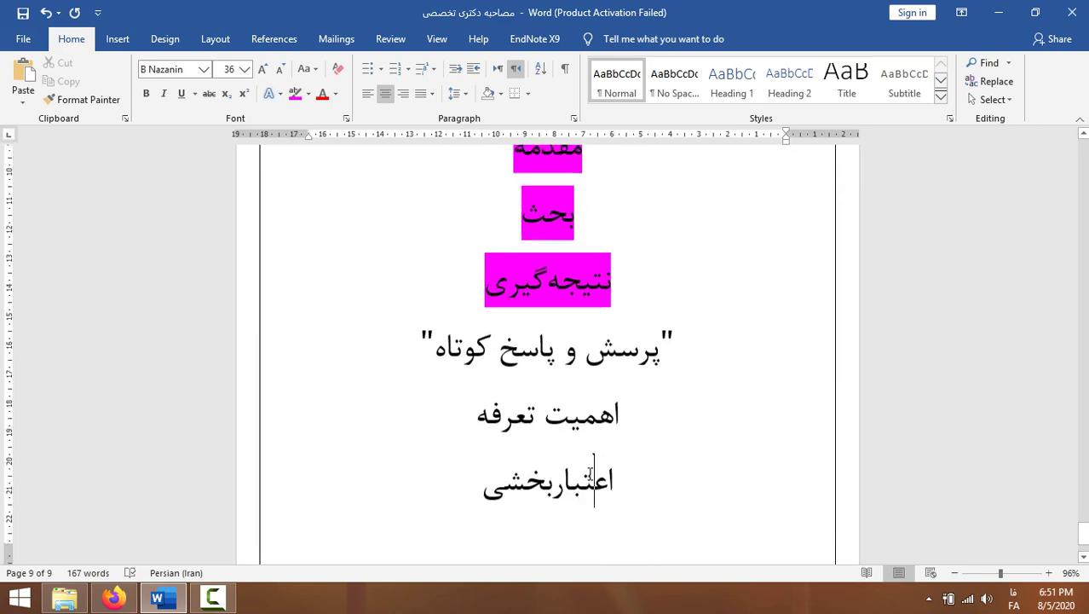
scroll(590, 474, "down", 3)
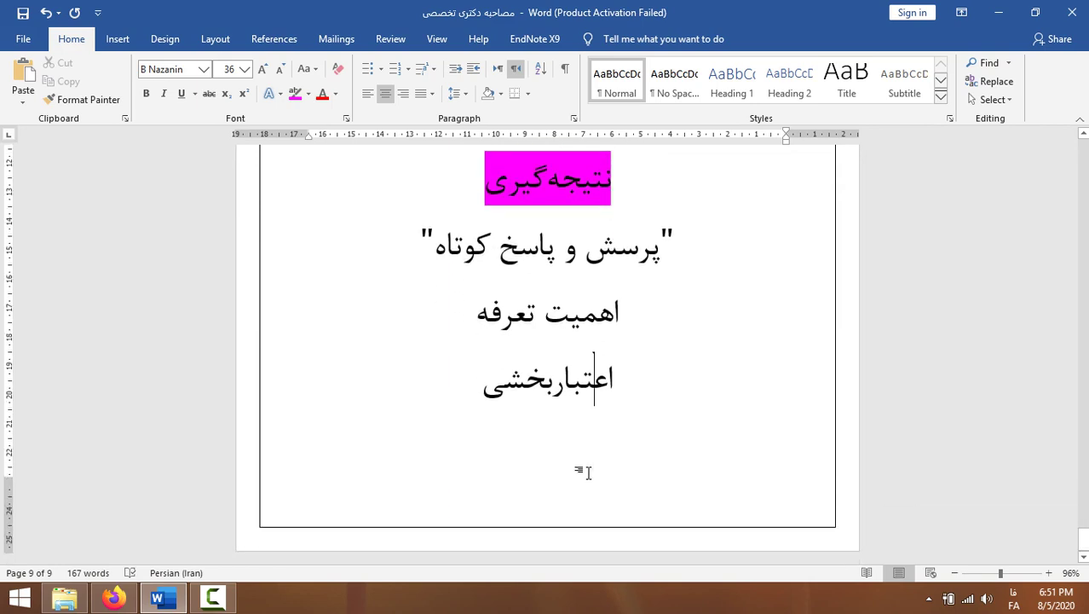
scroll(588, 474, "up", 12)
scroll(586, 475, "down", 6)
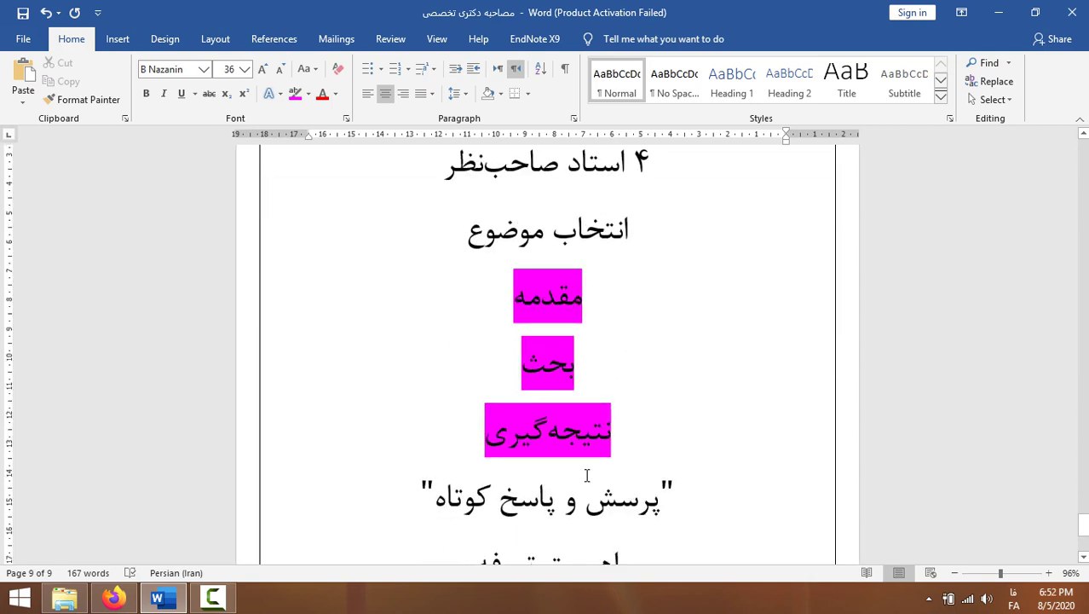
scroll(586, 475, "down", 6)
scroll(586, 475, "up", 4)
scroll(586, 475, "down", 1)
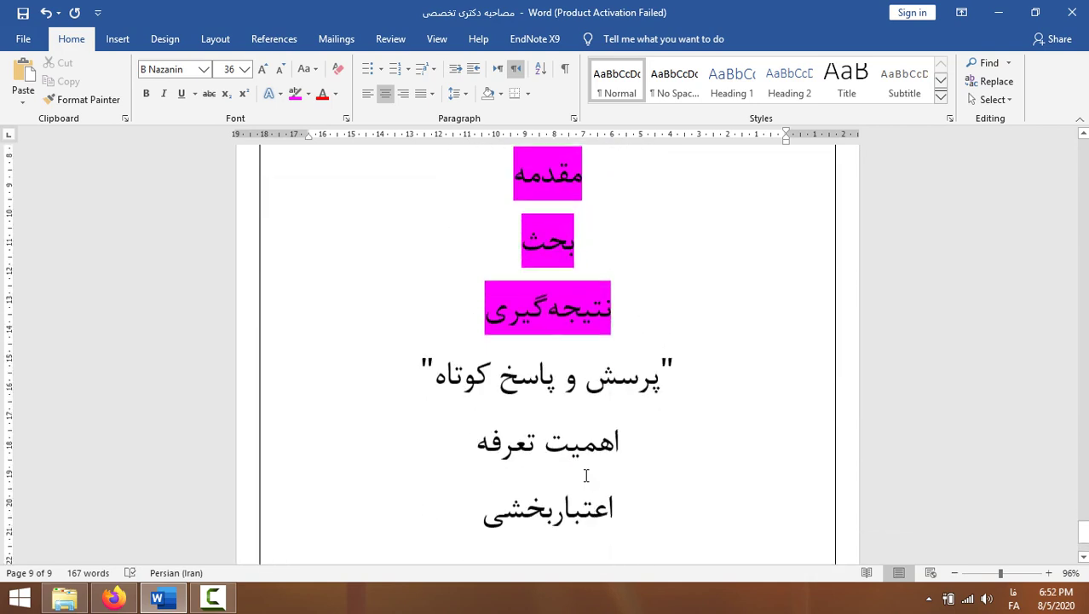
Start a new page after the "اعتباربخشی" line.
key("End")
scroll(542, 488, "down", 5)
key("Return")
key("Return")
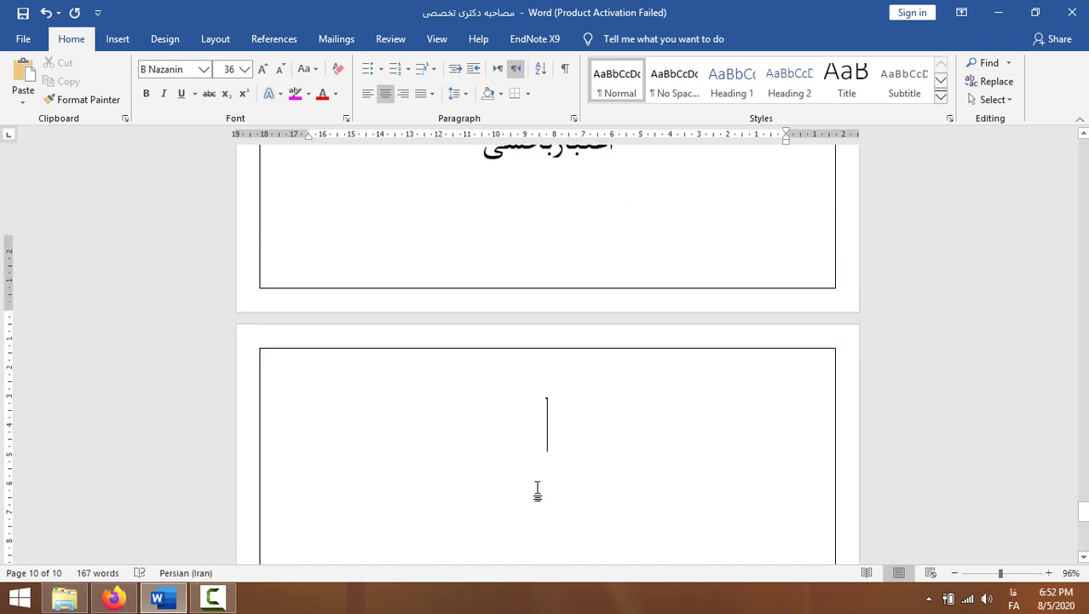
scroll(537, 490, "down", 3)
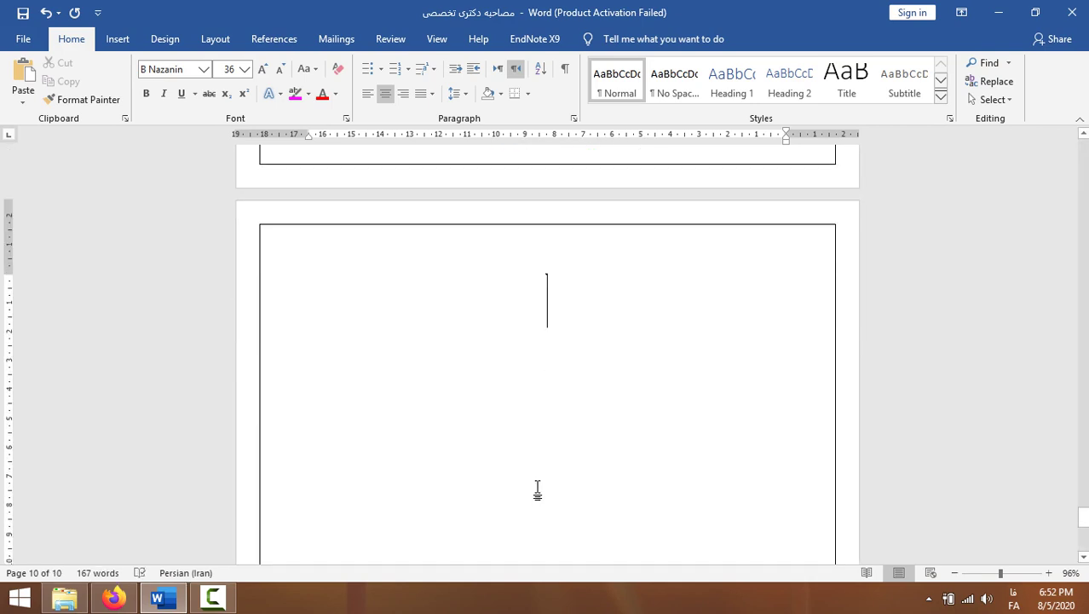
Write "باور غلط" as the first line of the new page and "عدالت" on the line below it.
type("ا")
key("BackSpace")
type("ی")
key("BackSpace")
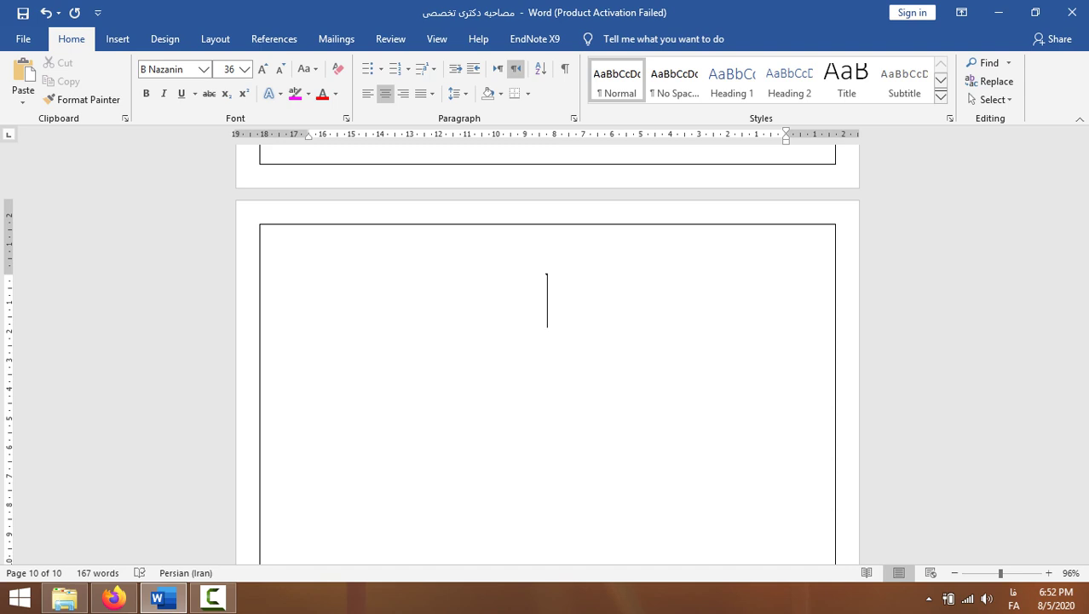
type("باور غلط")
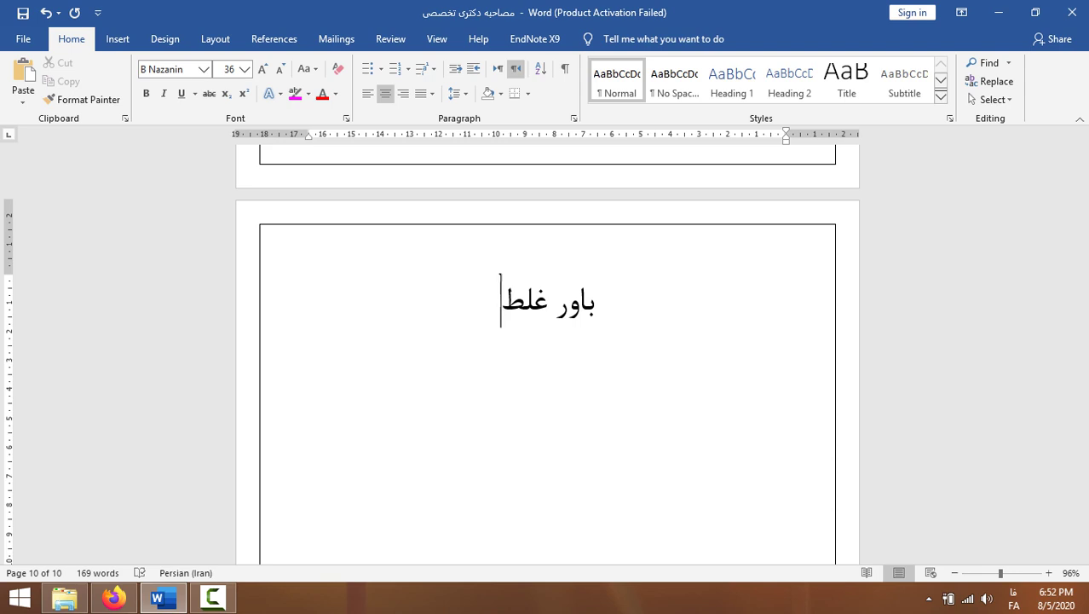
key("Return")
type("عدالت")
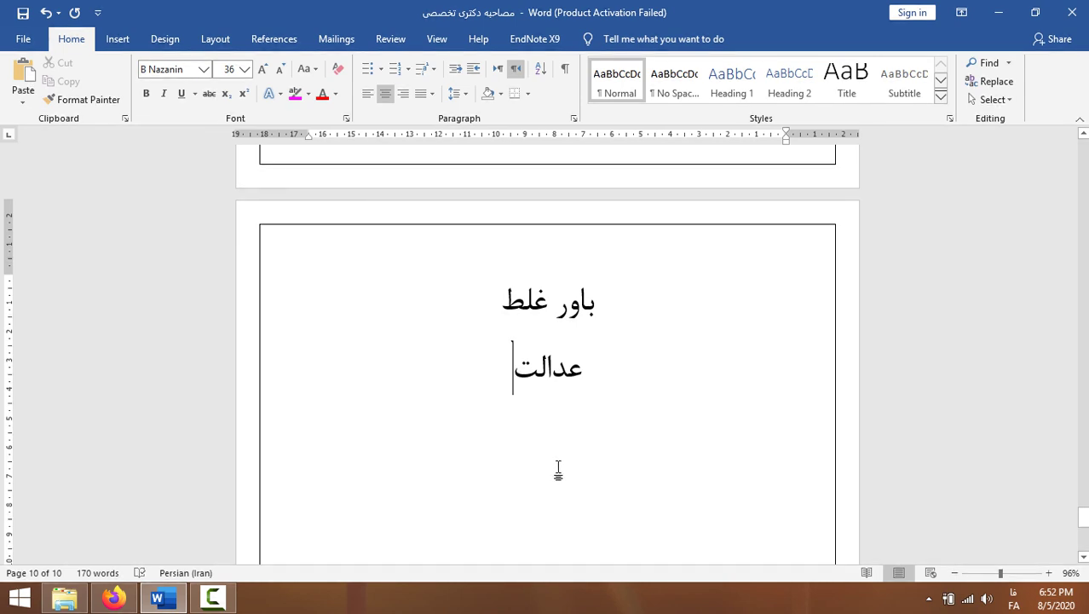
Add the lines "توانایی" and "مدیریت زمان و استرس" below "عدالت".
key("Return")
type("توانایی")
key("Return")
type("یت رمان")
key("BackSpace")
key("BackSpace")
key("BackSpace")
key("BackSpace")
type("زمان و ارت")
key("BackSpace")
key("BackSpace")
type("سترس")
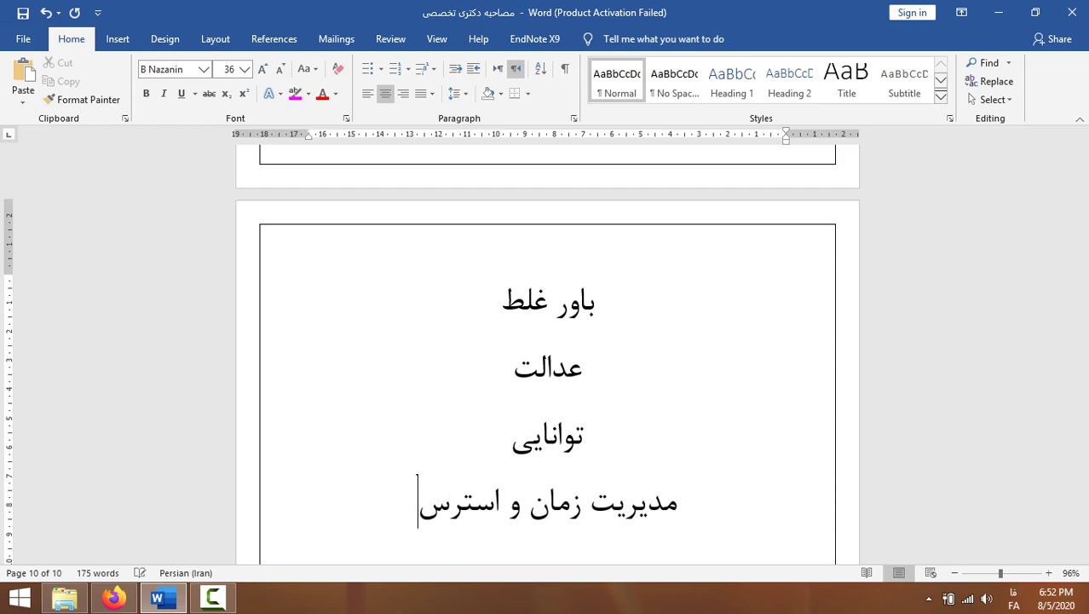
Add the lines "اعتماد به نفس" and "مجازی و حضوری" at the end of the list.
key("Return")
type("اعتماد به نفس")
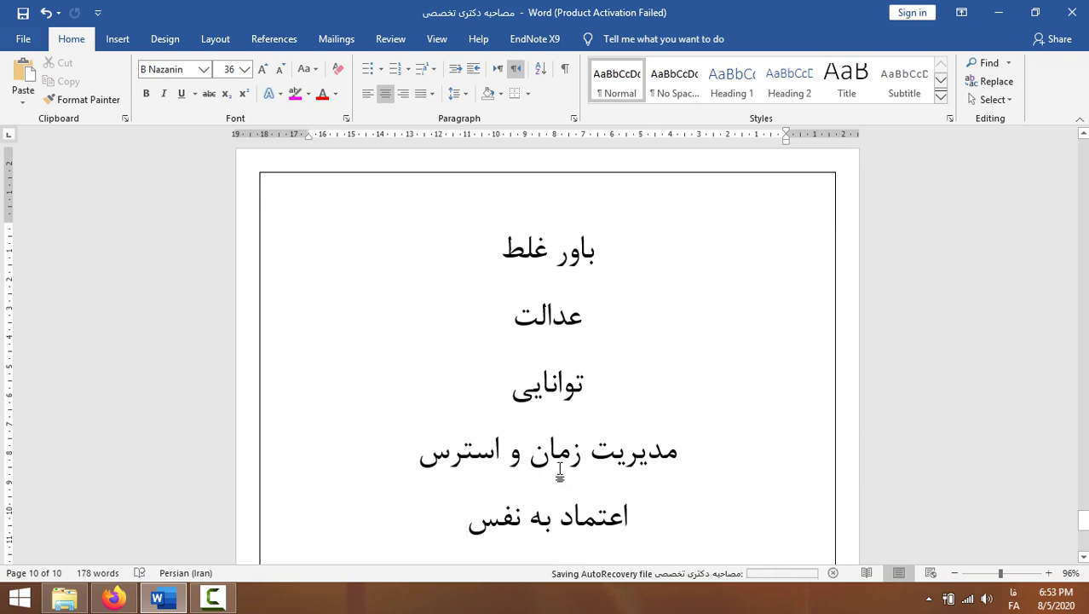
scroll(559, 469, "down", 2)
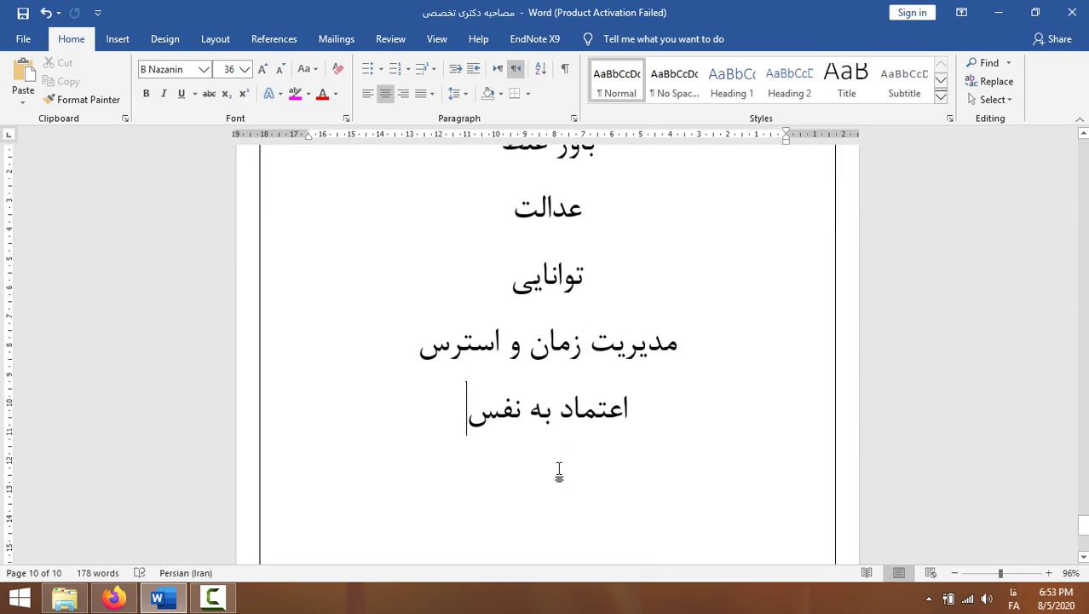
key("Return")
type("مجازی و ")
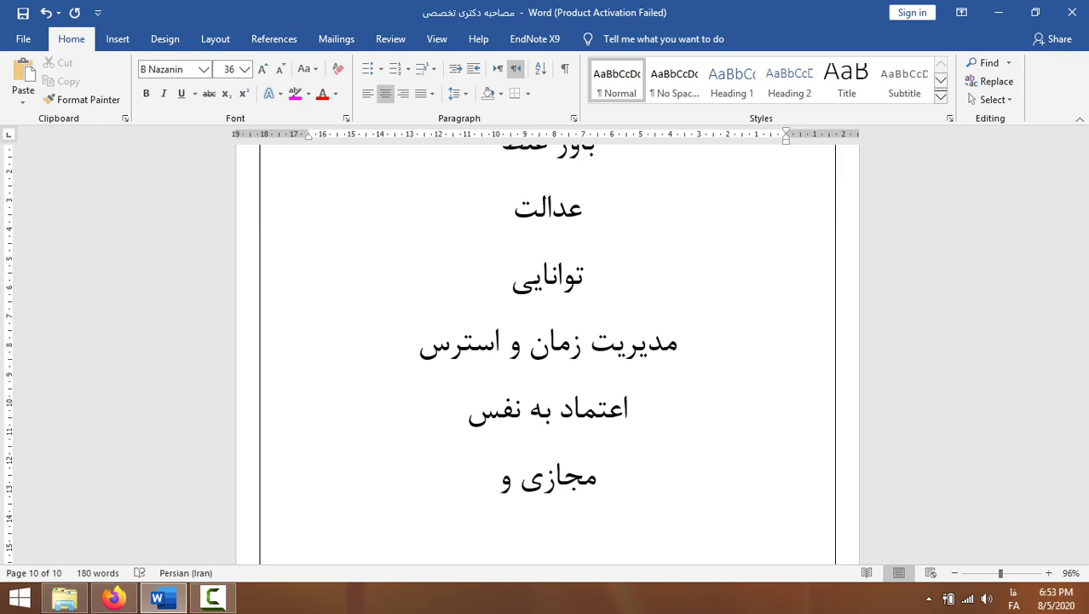
type("م")
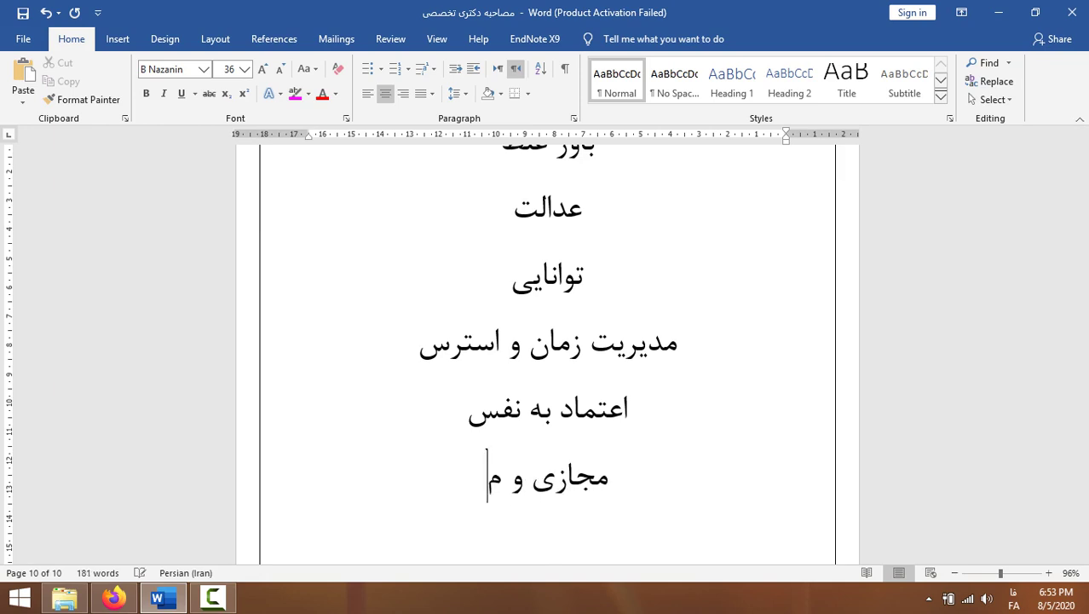
key("BackSpace")
type("حضوری")
Highlight the line "مجازی و حضوری" in turquoise and place the cursor at its end.
triple_click(566, 473)
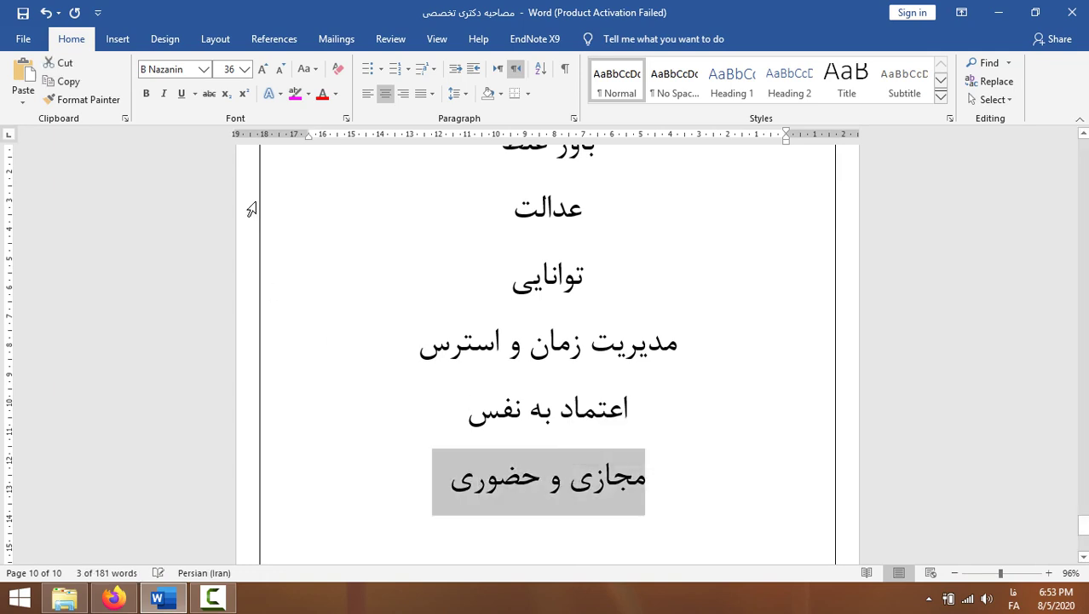
left_click(309, 94)
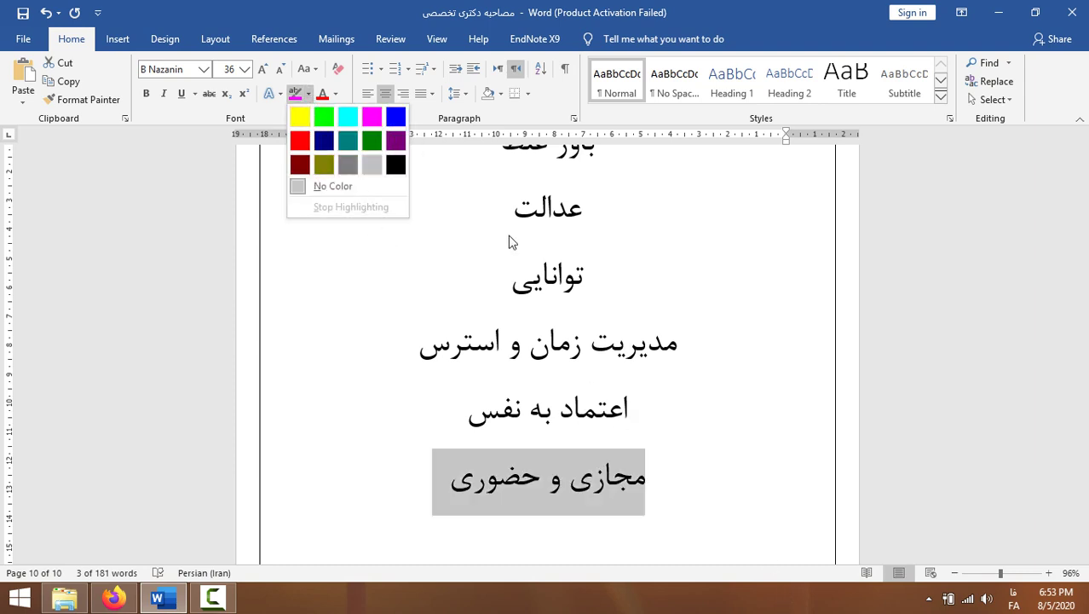
left_click(347, 116)
left_click(704, 561)
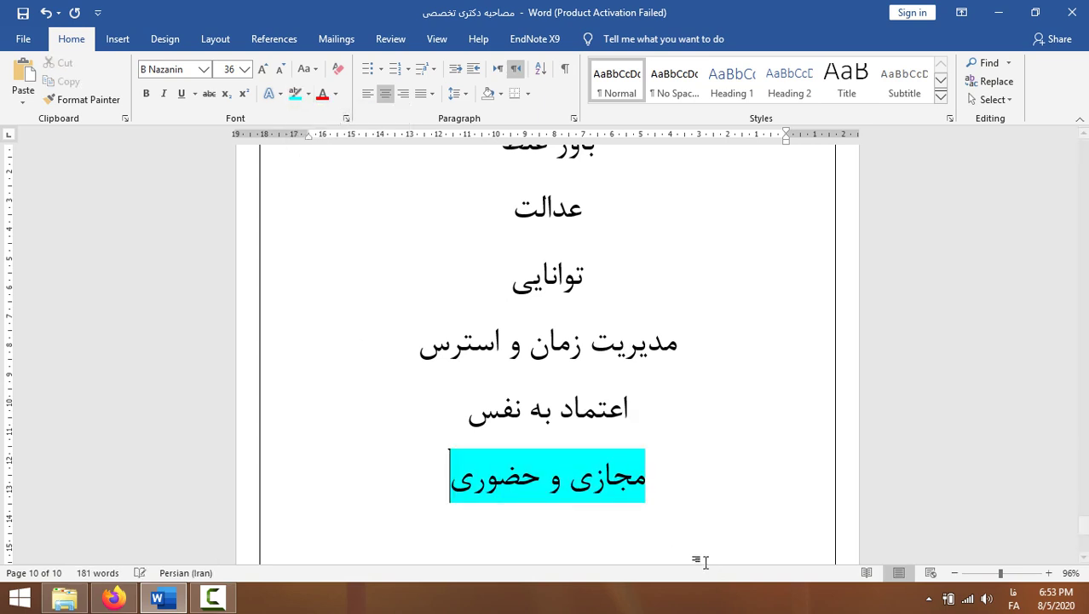
scroll(610, 476, "down", 3)
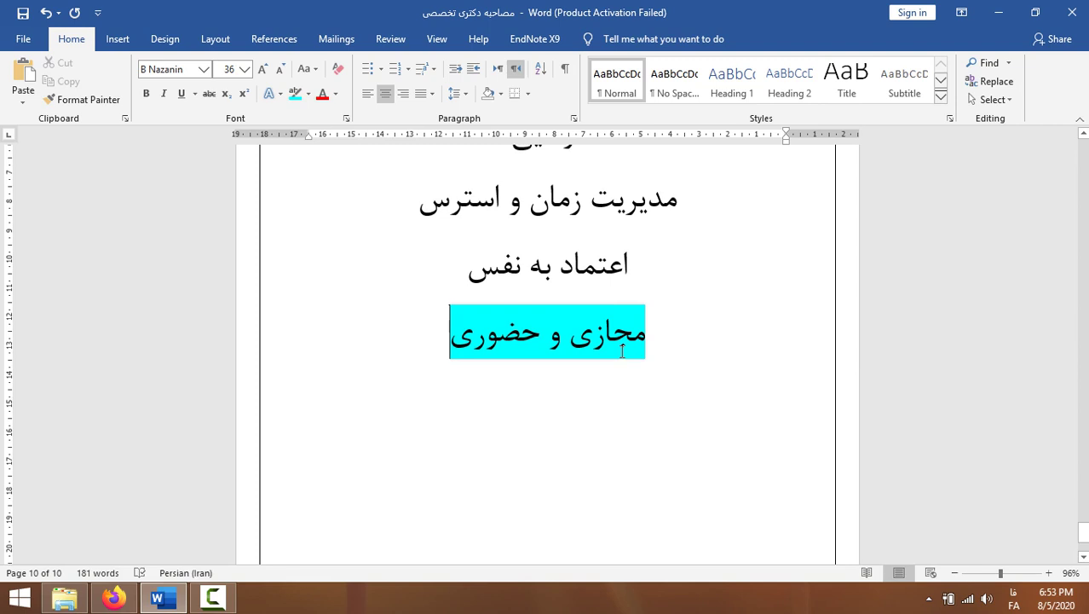
scroll(627, 432, "up", 5)
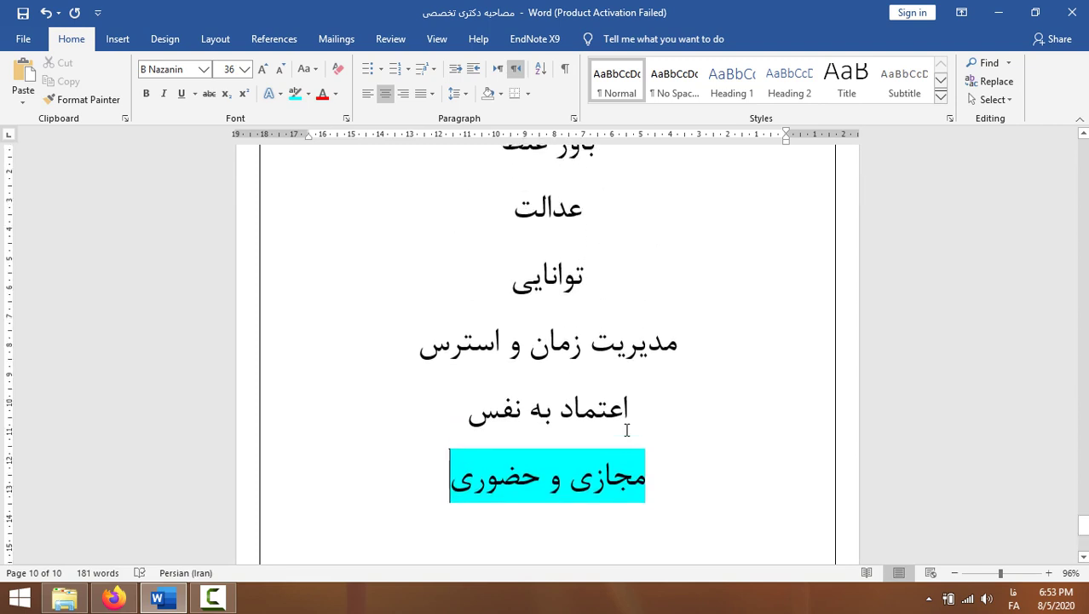
scroll(626, 430, "down", 1)
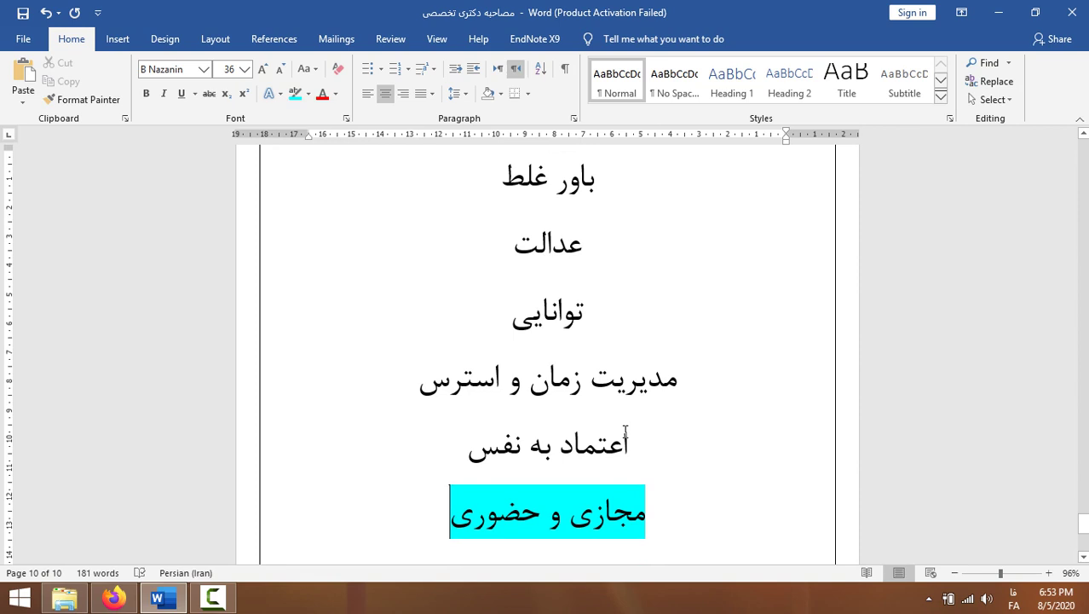
Add the line "اثبات" below the highlighted line "مجازی و حضوری".
scroll(626, 432, "down", 1)
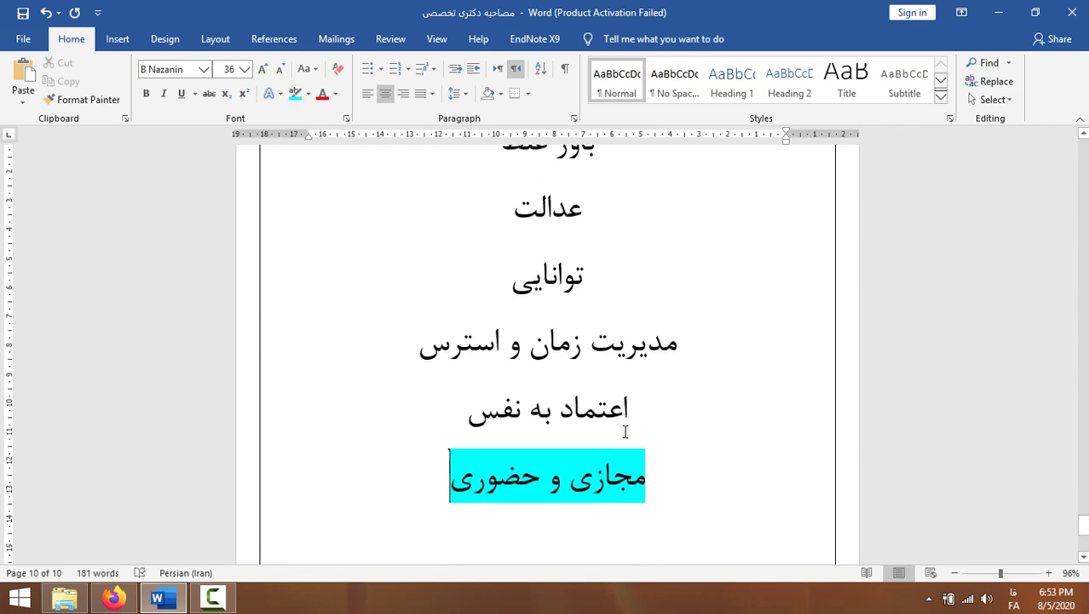
scroll(625, 432, "down", 1)
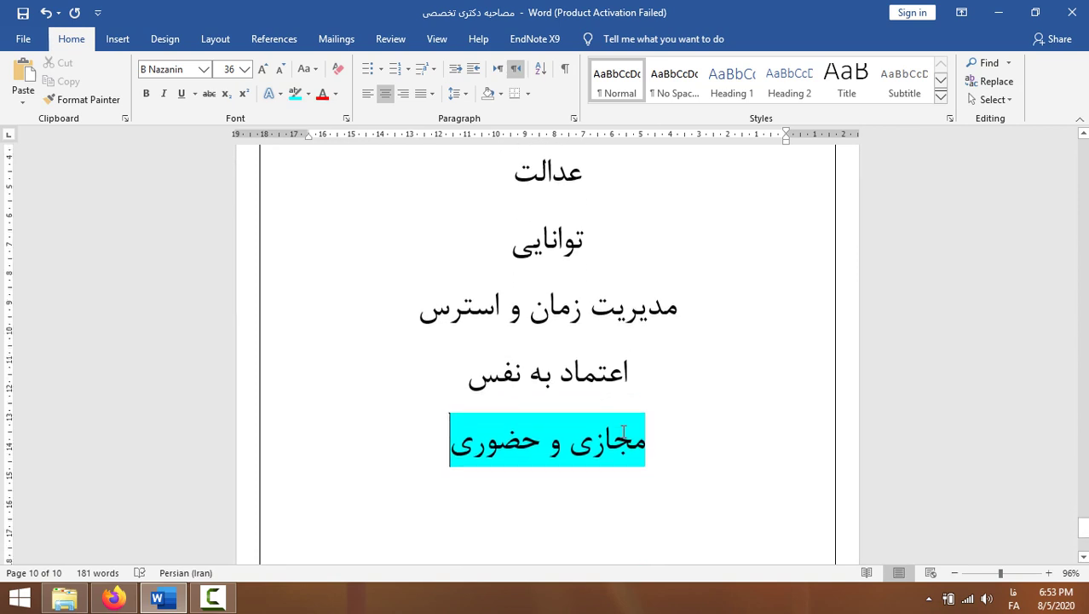
scroll(624, 432, "down", 1)
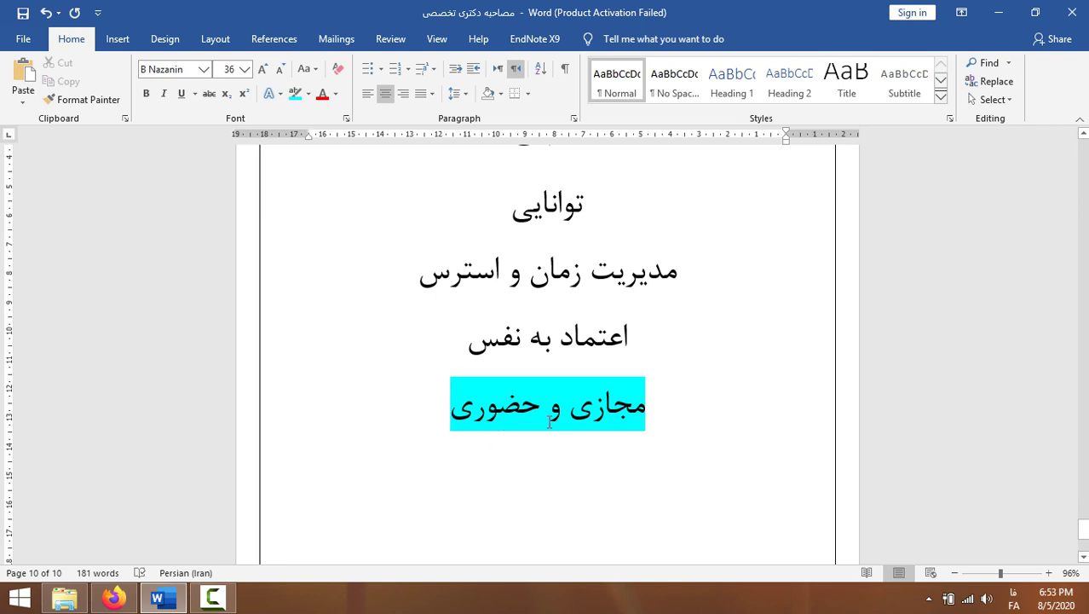
key("Return")
type("اثبات")
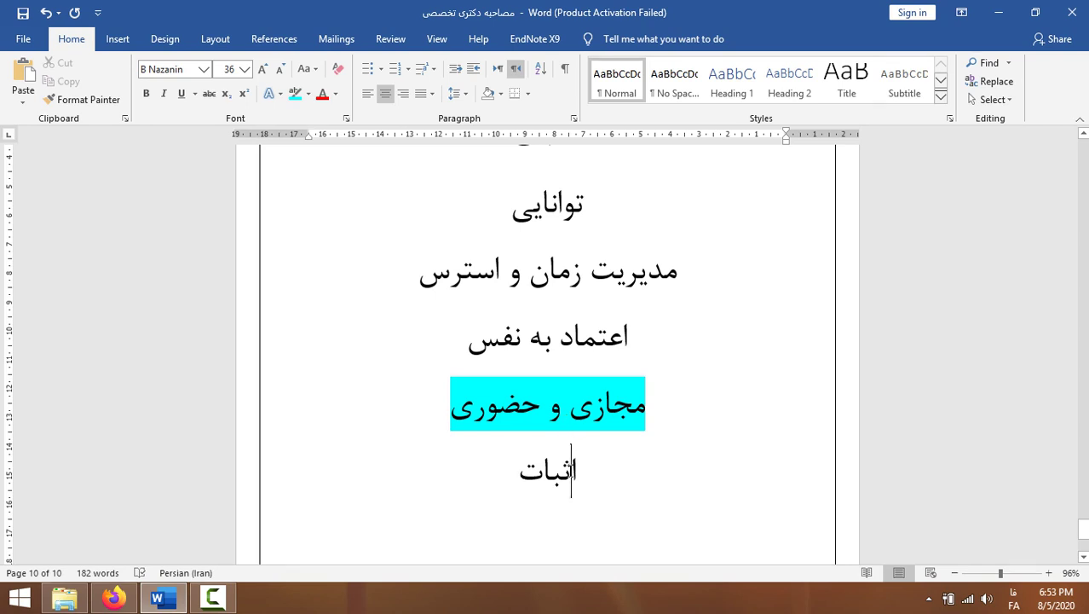
double_click(569, 474)
left_click(490, 474)
Add the line "دیدگاه فردی" below "اثبات" on the last page.
scroll(485, 461, "up", 15)
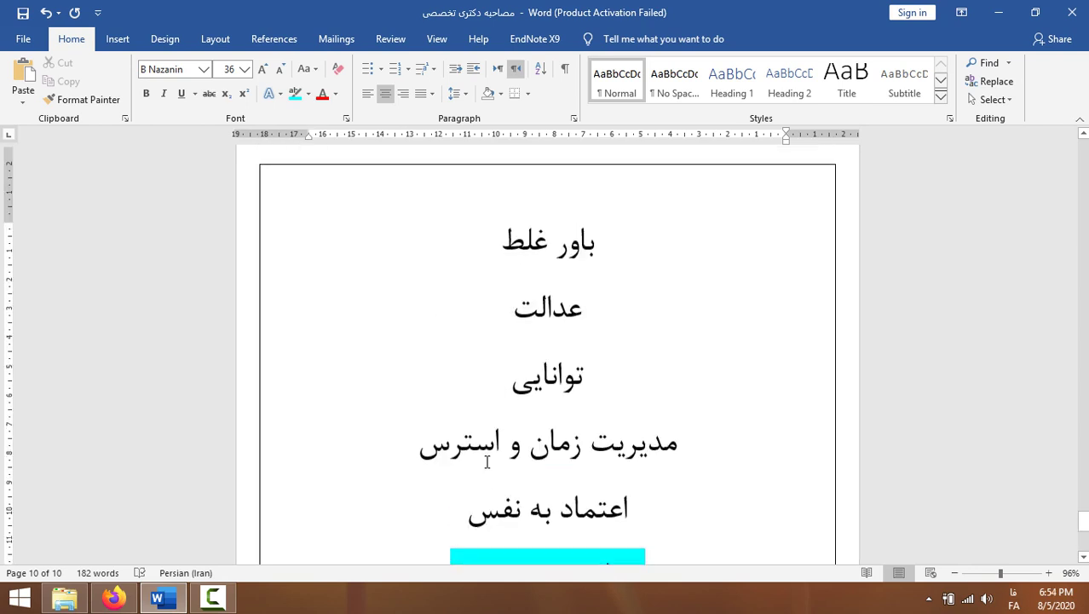
scroll(478, 461, "up", 12)
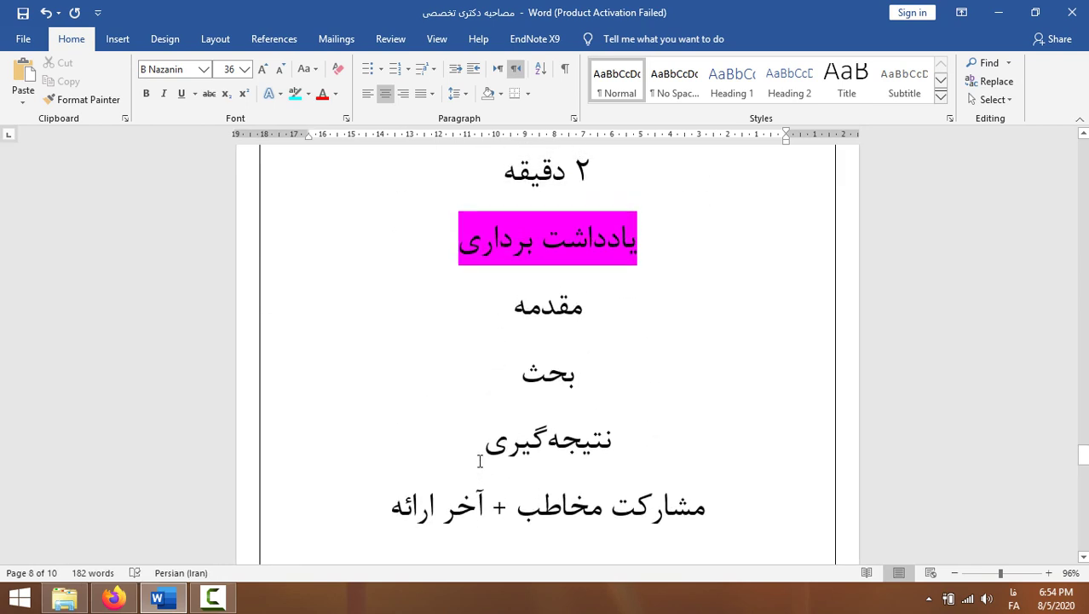
scroll(480, 461, "down", 15)
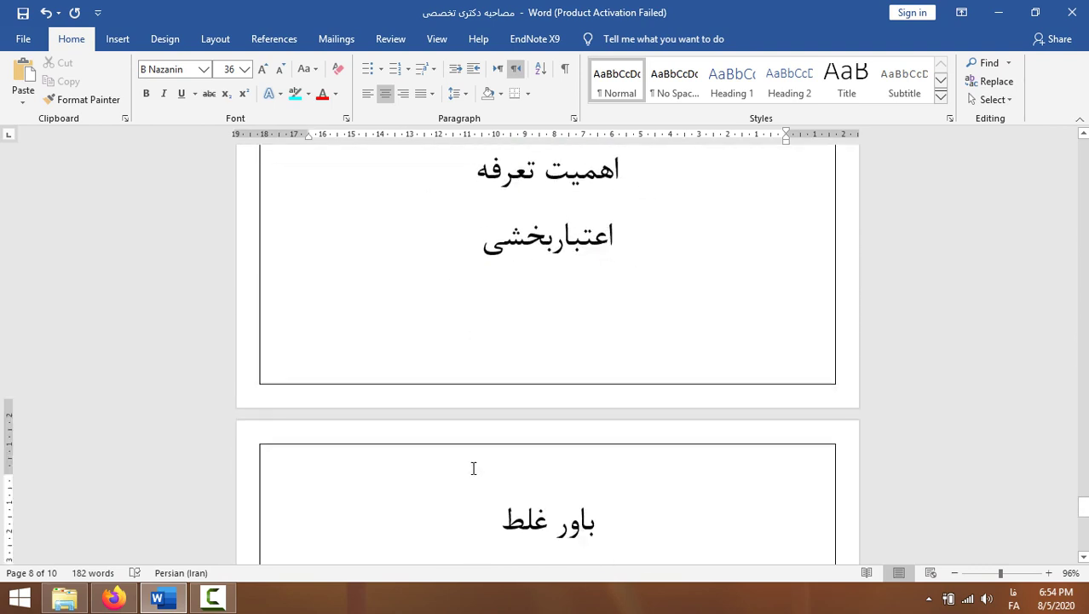
scroll(470, 468, "down", 3)
left_click(539, 503)
key("Return")
type("دیدگاه فردی")
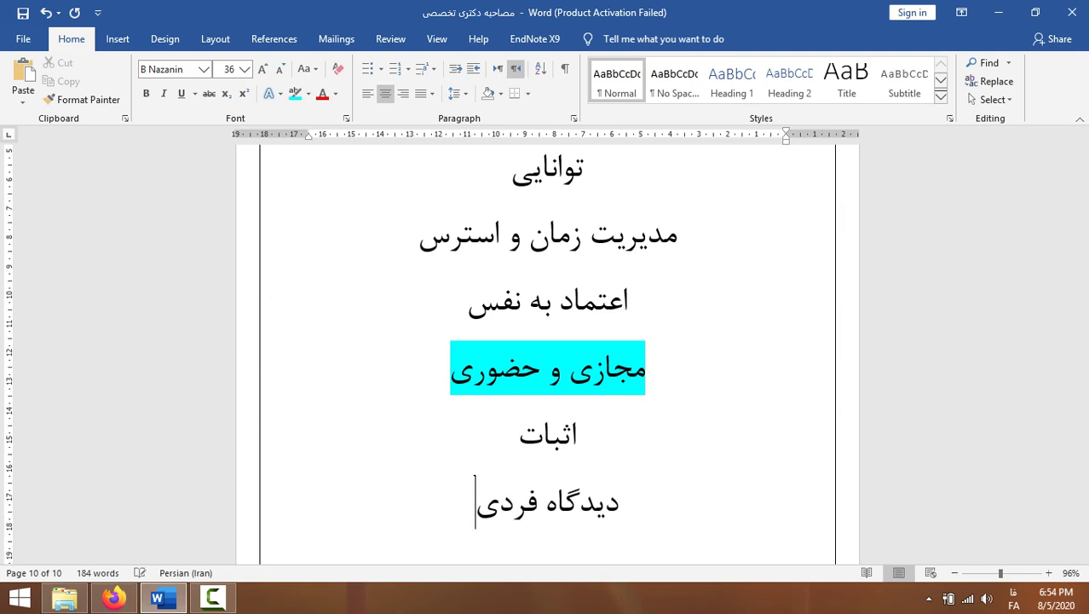
Add the line "تجمیع بیمه" below "دیدگاه فردی".
scroll(576, 462, "down", 3)
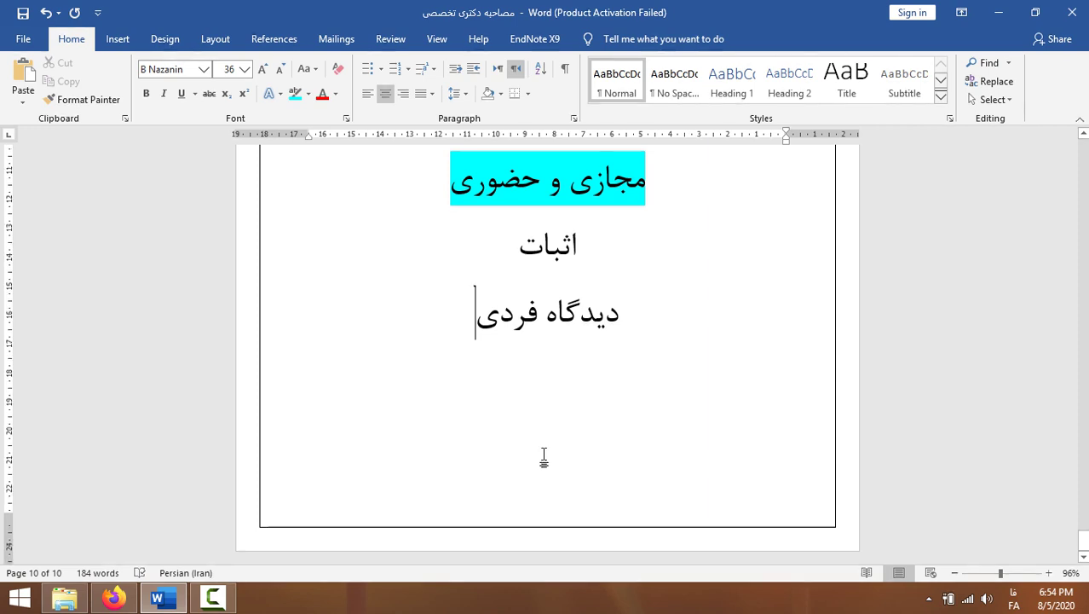
scroll(546, 456, "up", 3)
scroll(544, 455, "down", 2)
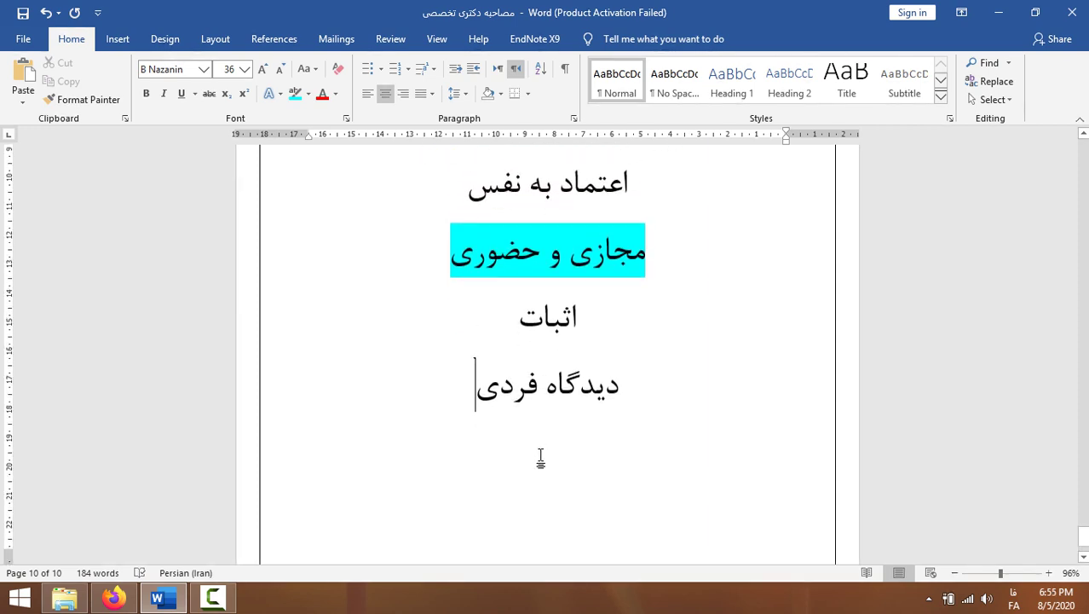
scroll(542, 457, "down", 2)
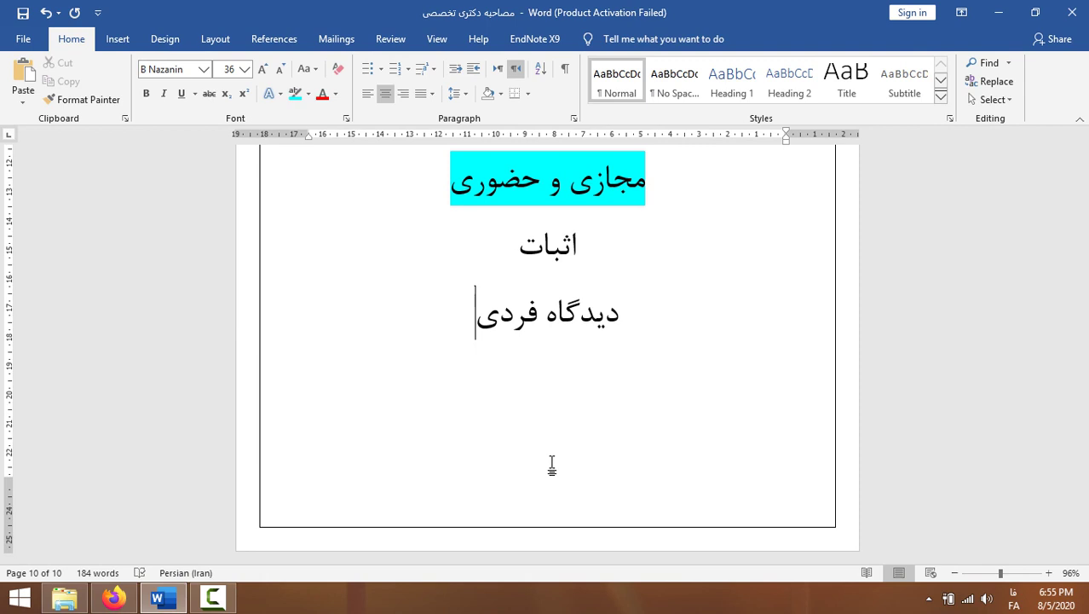
key("Return")
type("تجمبع")
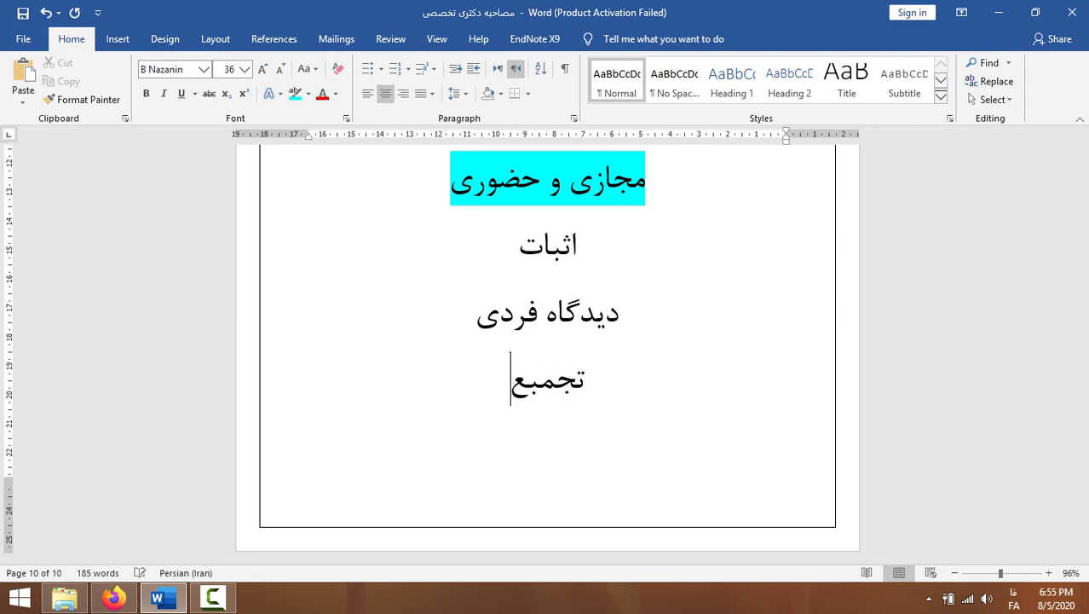
key("BackSpace")
key("BackSpace")
type("یع بیمه")
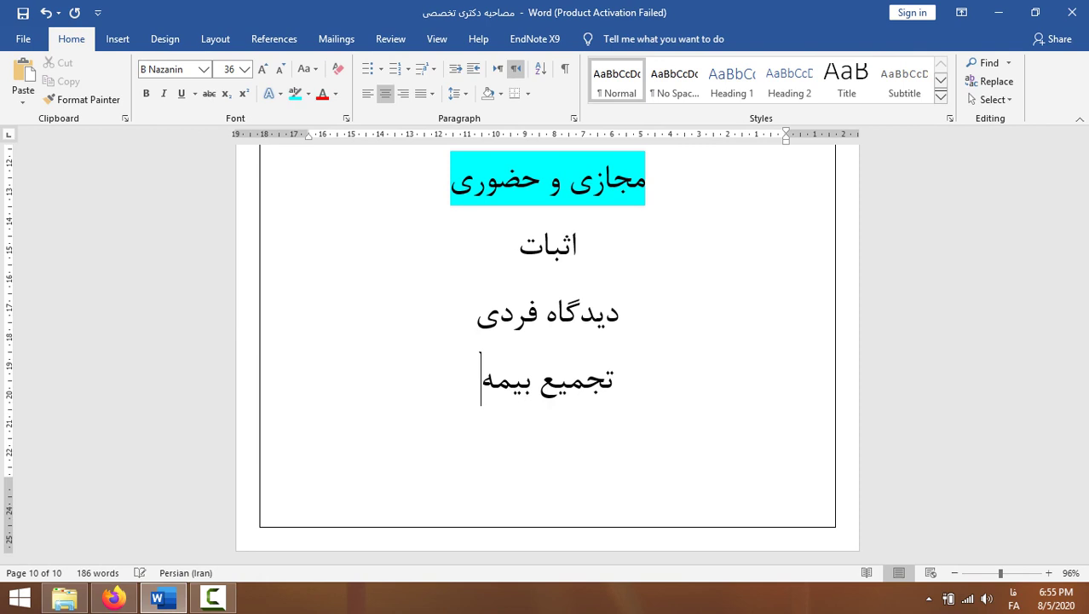
Extend the last line to "تجمیع بیمه‌ها" and enclose it in quotation marks, leaving the cursor at its end.
type("‌ها\"")
left_click(639, 368)
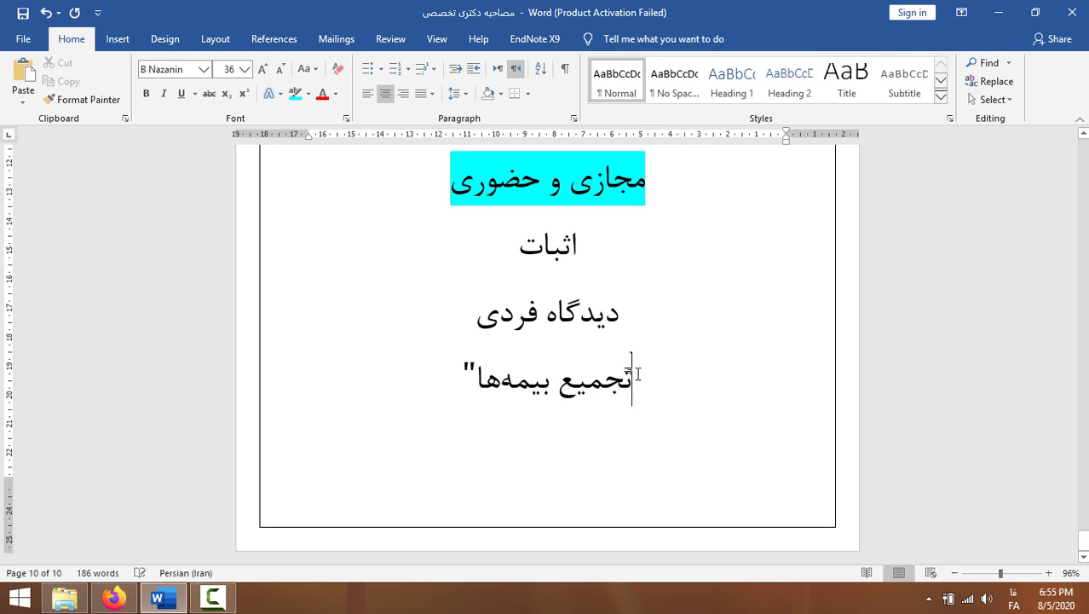
type("\"")
left_click(596, 475)
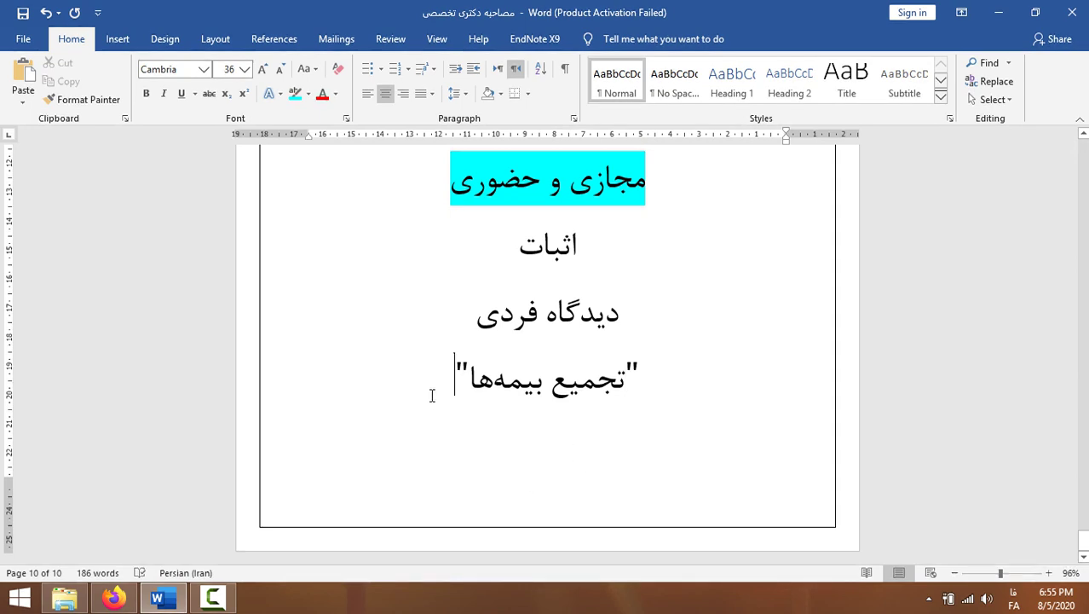
left_click(507, 378)
left_click(484, 385)
left_click(444, 390)
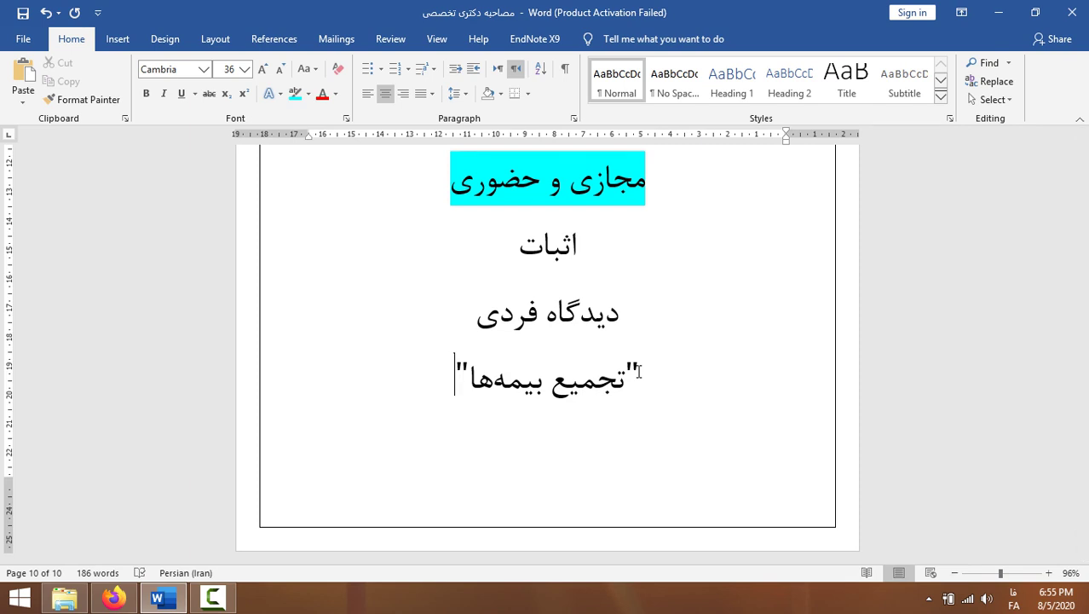
Look back through the earlier pages of the notes up to the numbered list of interview stations.
scroll(533, 390, "up", 3)
scroll(533, 390, "up", 2)
scroll(530, 389, "down", 3)
scroll(530, 388, "up", 6)
scroll(530, 397, "down", 3)
scroll(530, 397, "down", 4)
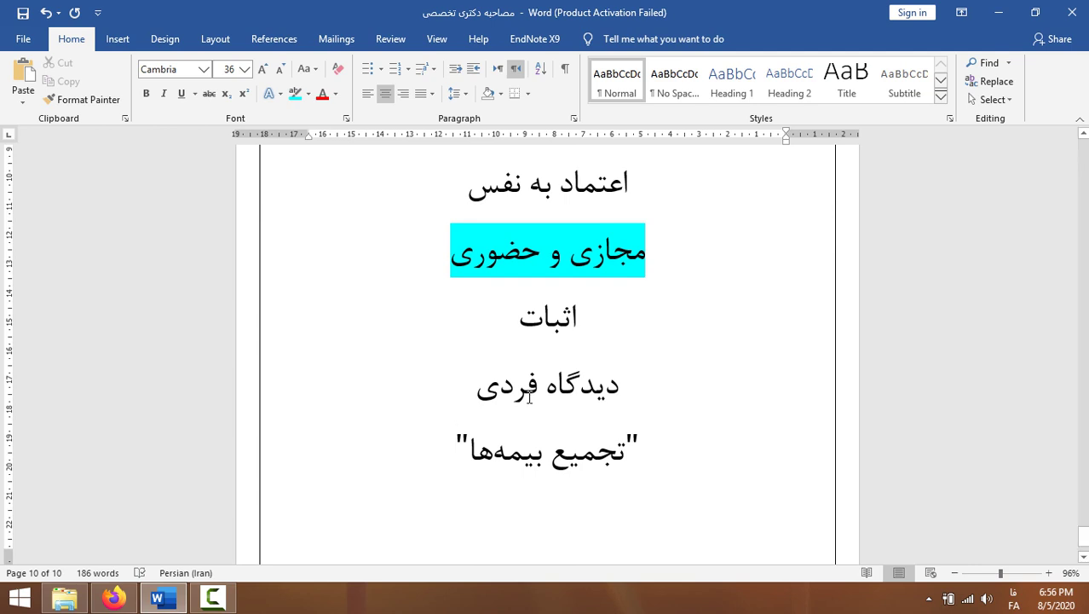
scroll(527, 399, "up", 10)
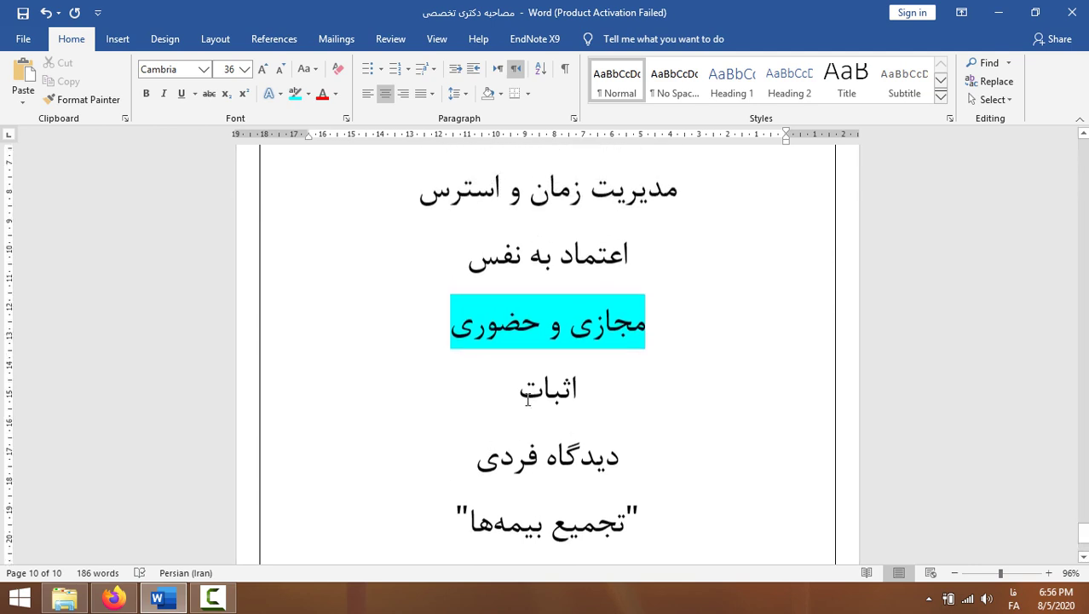
scroll(533, 405, "up", 10)
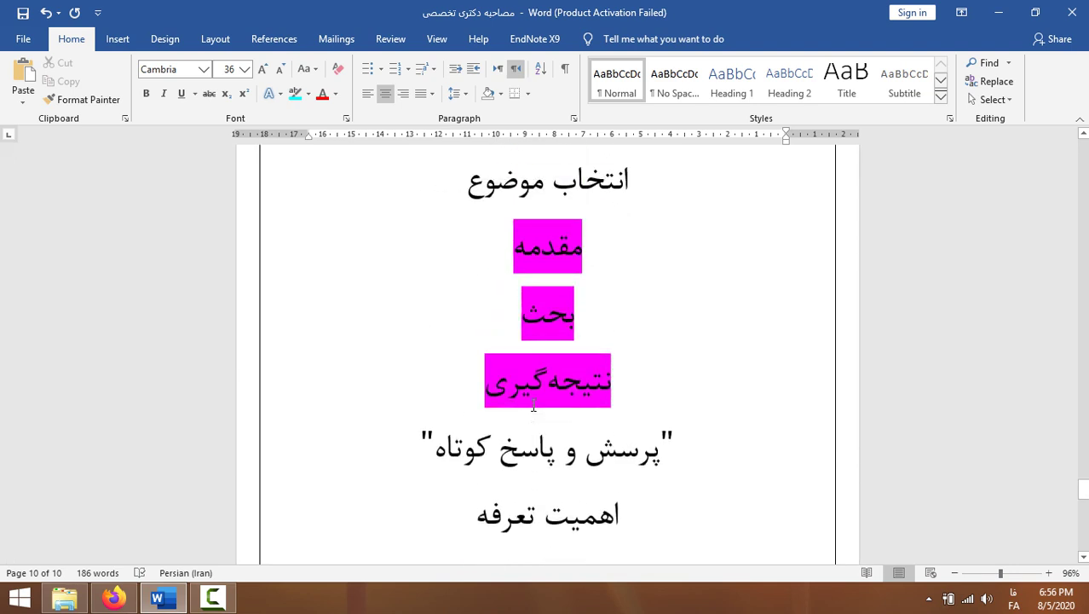
scroll(534, 402, "up", 10)
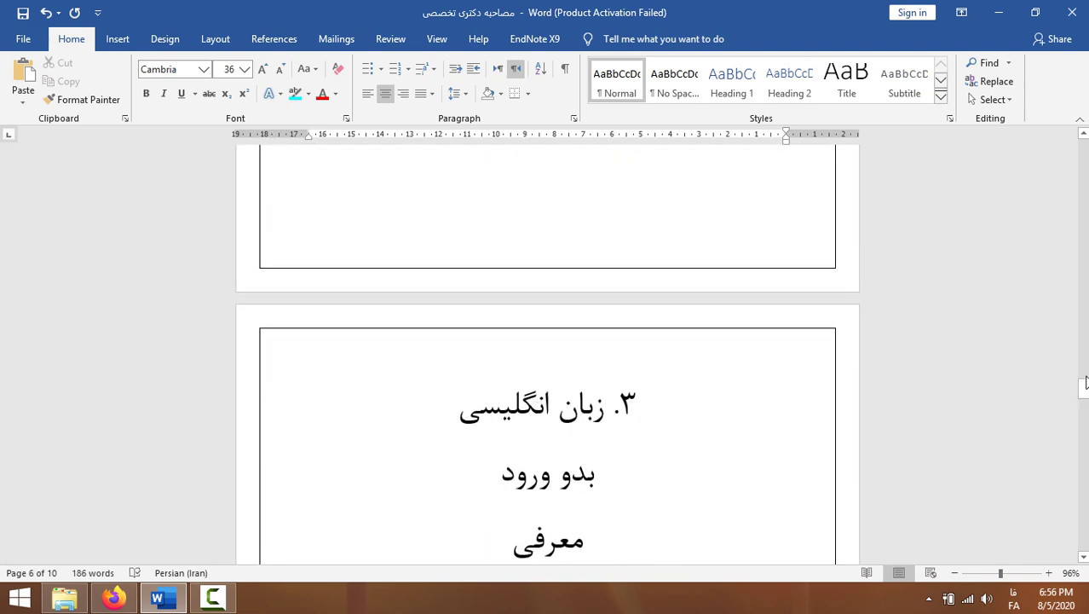
left_click_drag(1083, 390, 1078, 242)
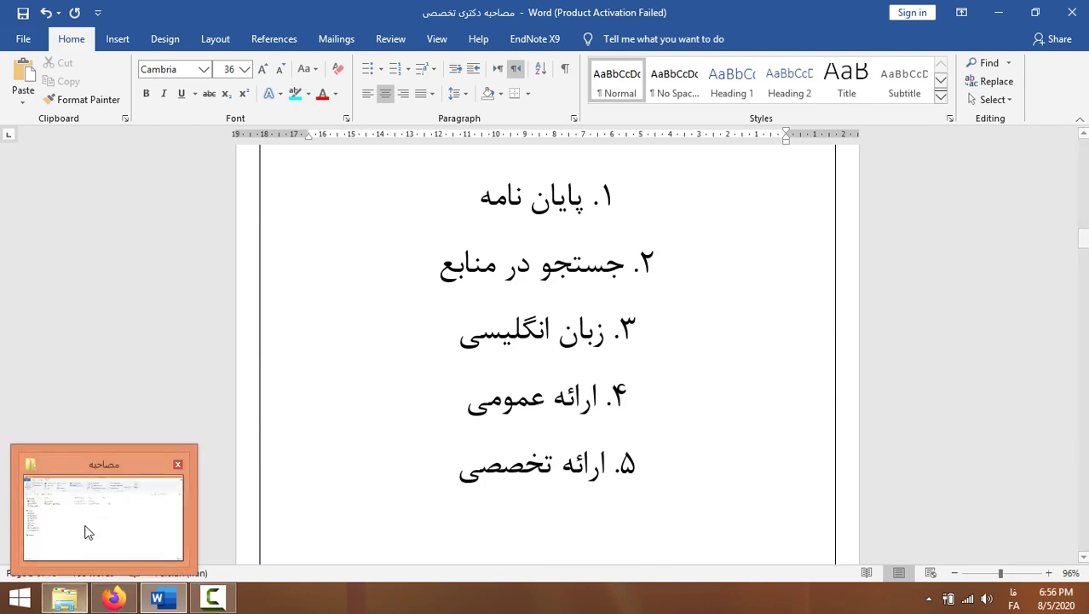
Switch to File Explorer and open the "مباحث مهم" folder to view its topic folders.
left_click(64, 602)
left_click(271, 176)
double_click(271, 176)
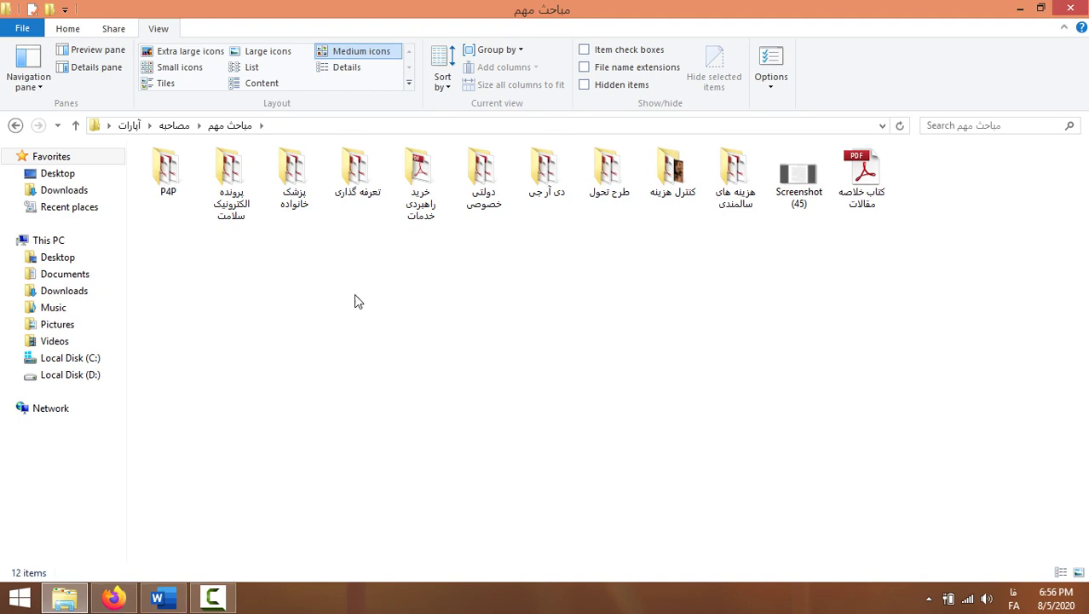
Return to the Word document and write "کرونا" on a new page after the line "تجمیع بیمه‌ها".
left_click(162, 597)
scroll(583, 430, "down", 15)
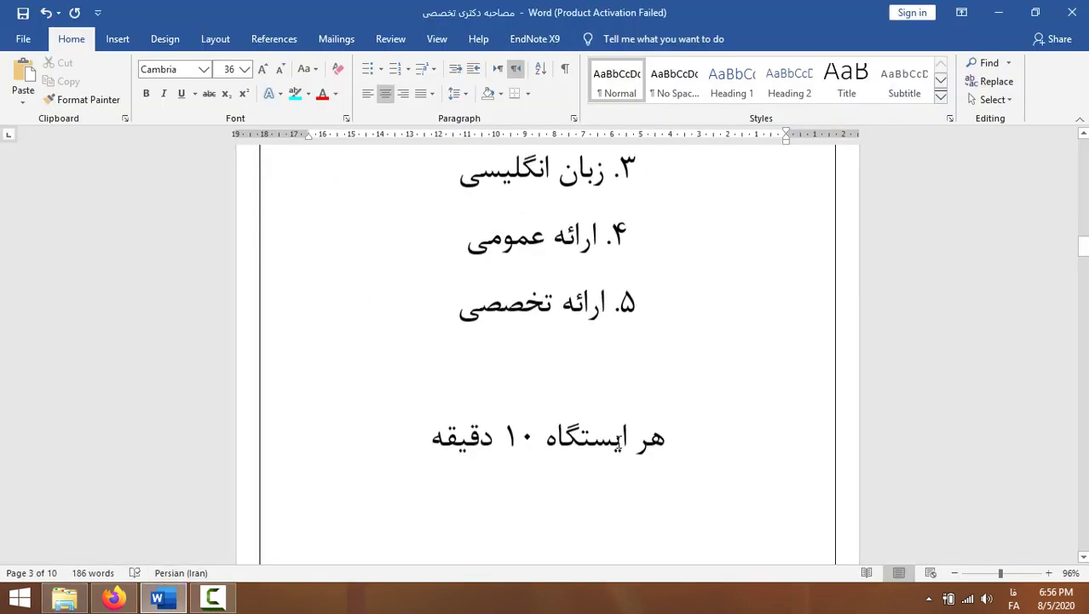
scroll(548, 353, "down", 15)
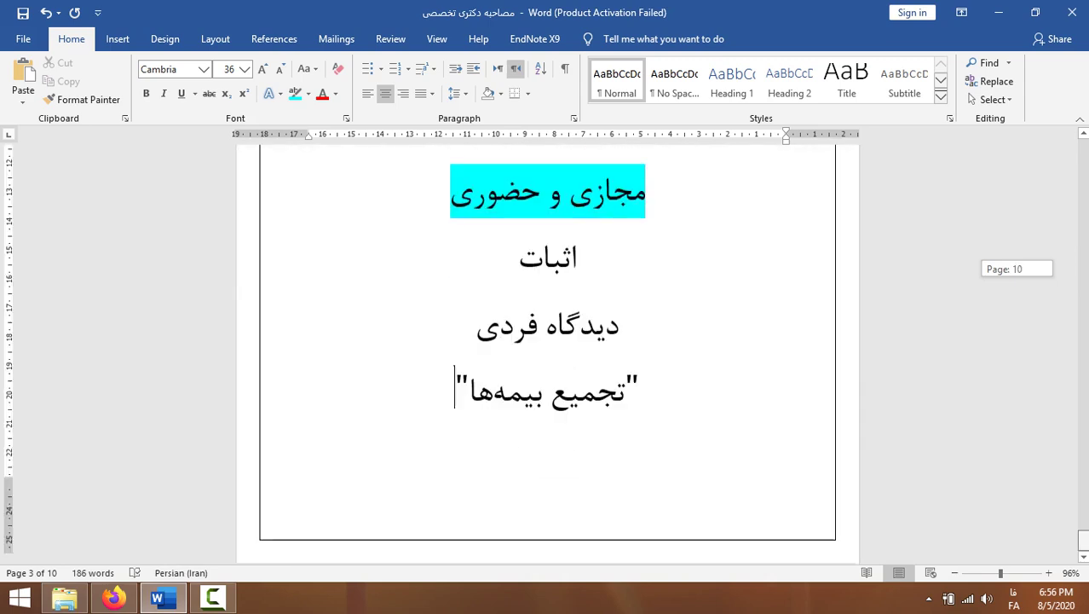
left_click(554, 503)
key("Return")
key("Return")
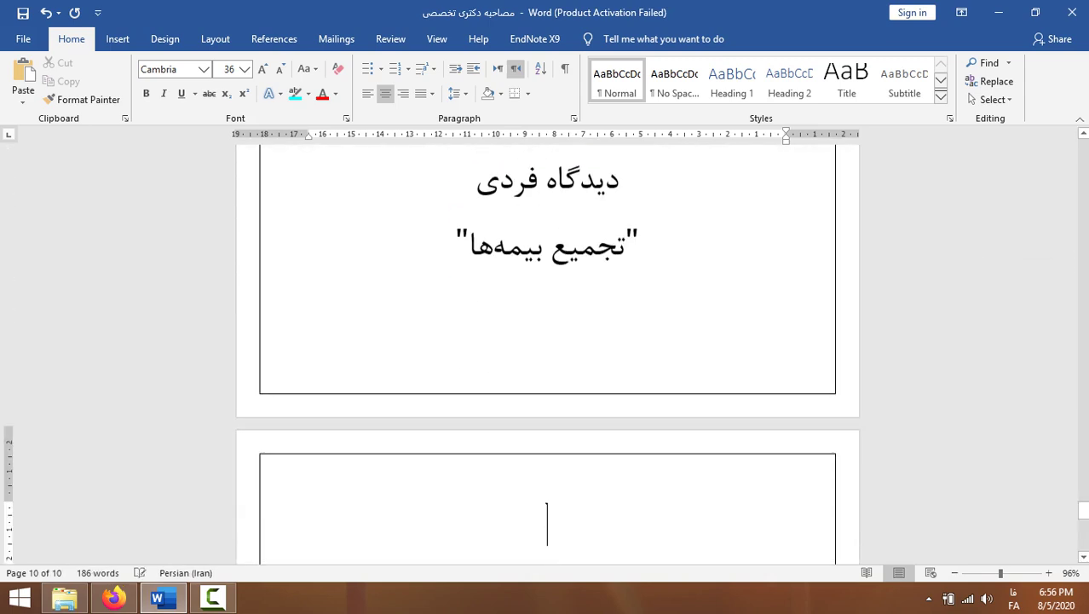
type("کرونا")
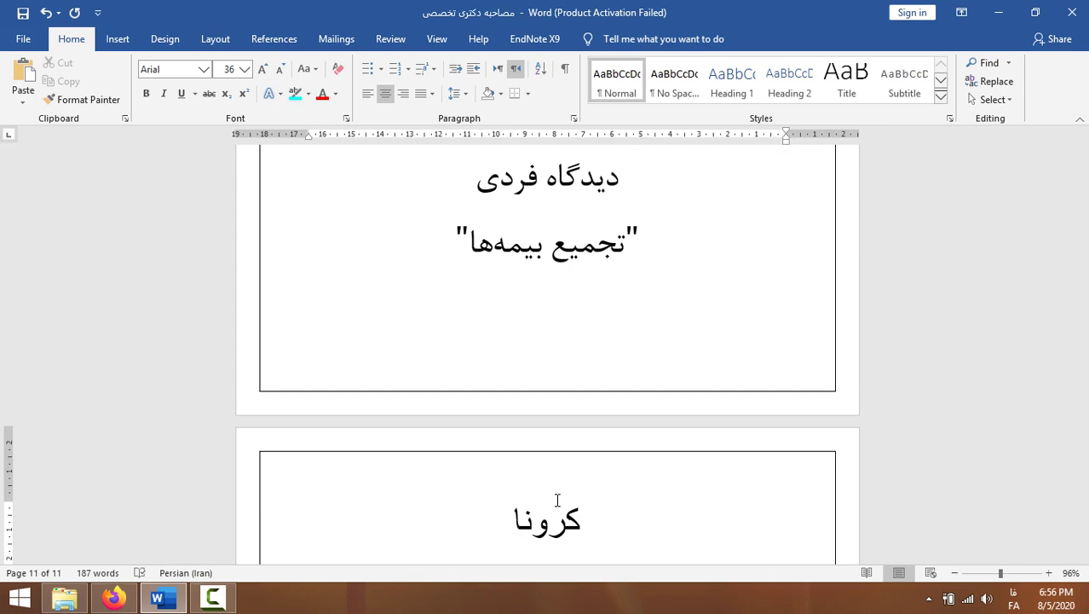
Highlight the word "کرونا" in pink.
scroll(558, 500, "down", 3)
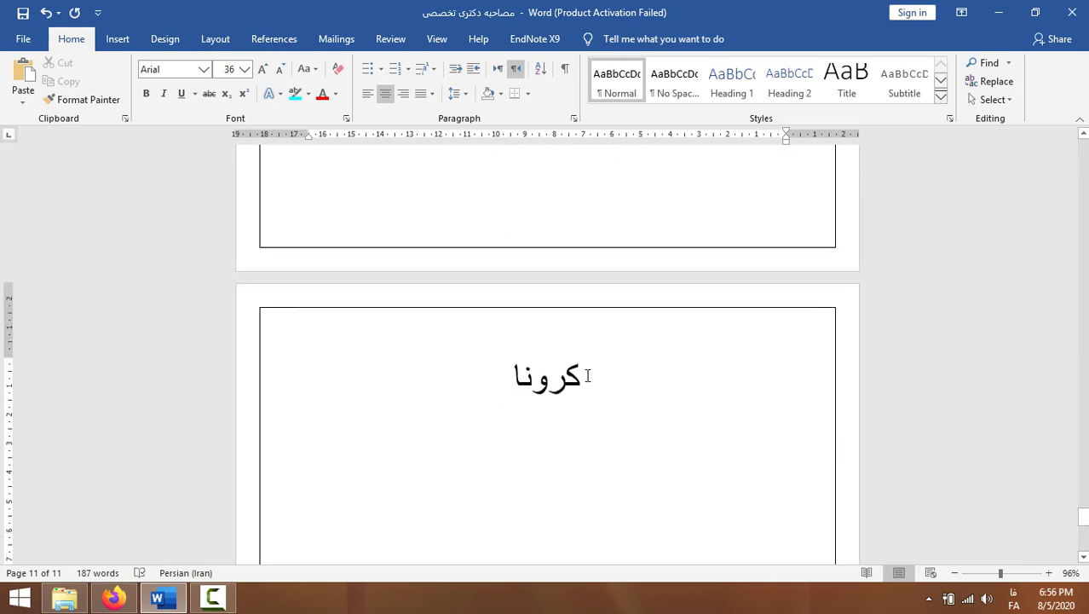
double_click(530, 374)
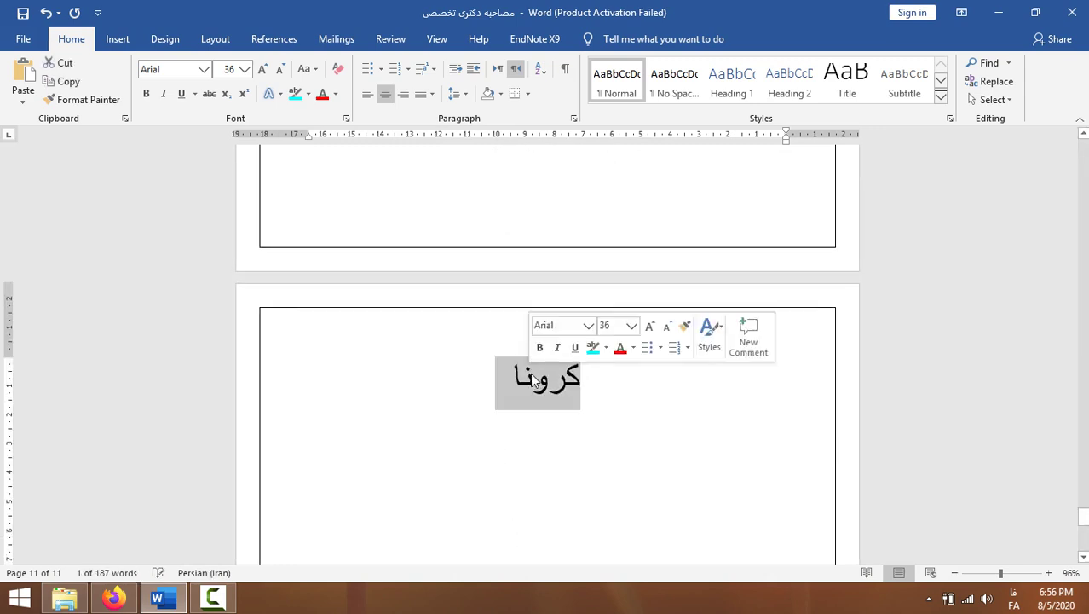
left_click(309, 93)
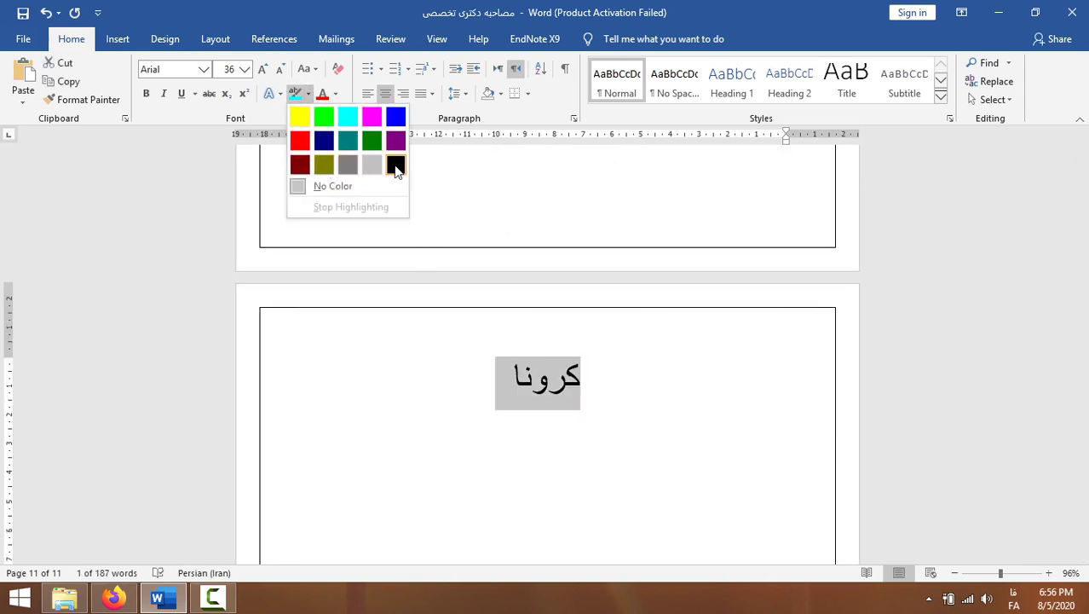
left_click(367, 121)
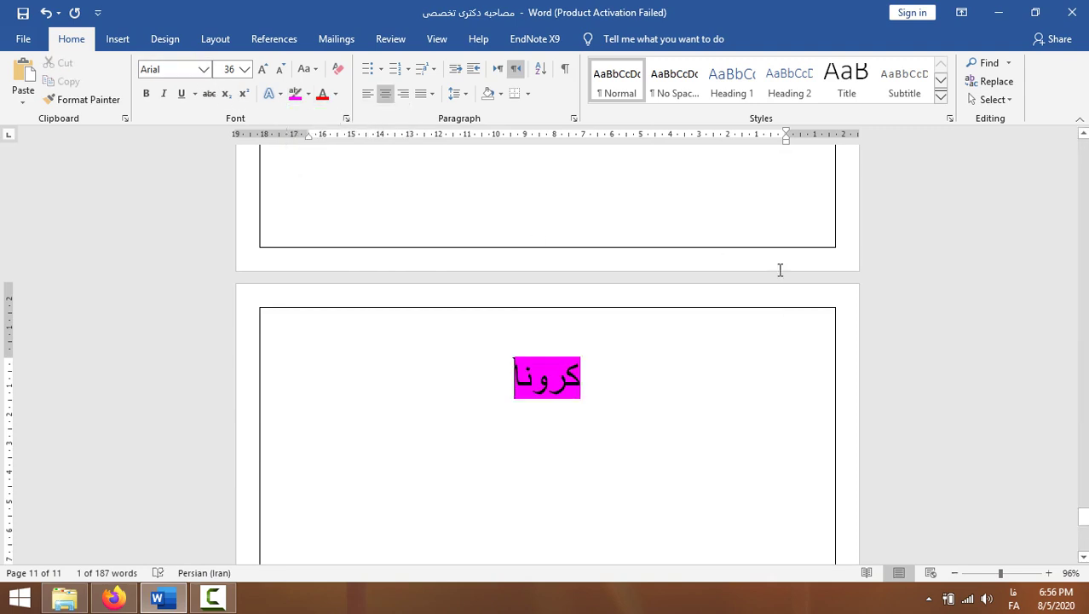
Set the font of the word "کرونا" to Nazanin.
double_click(560, 379)
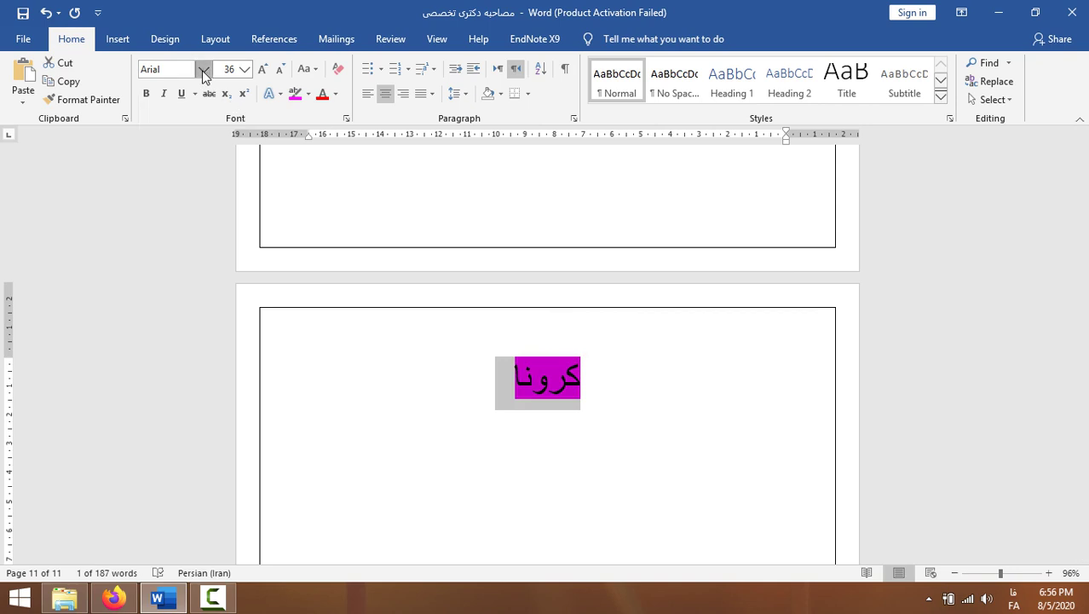
left_click(204, 69)
left_click(203, 182)
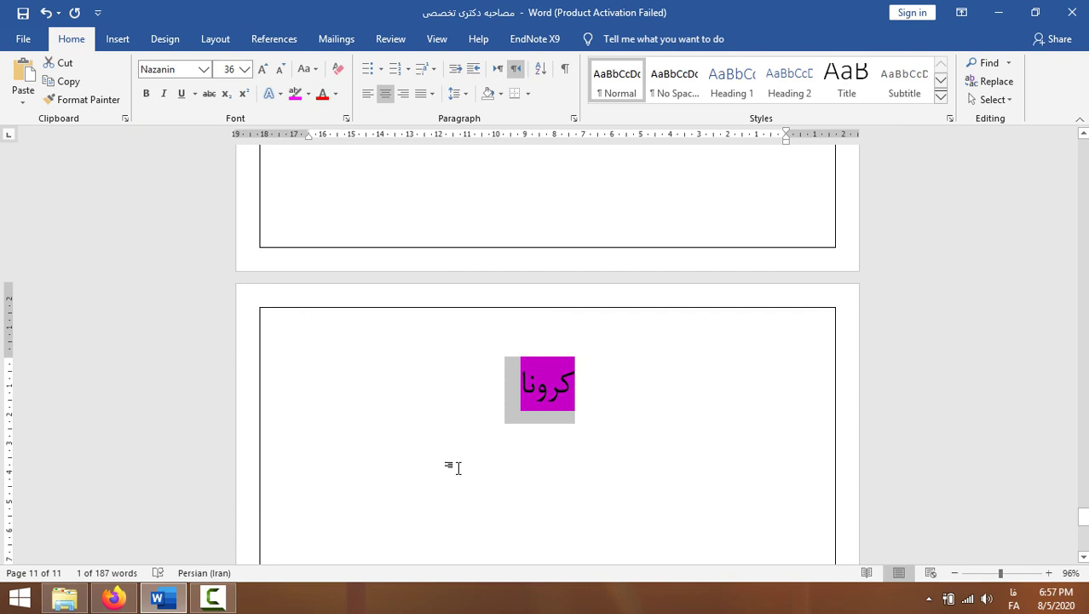
left_click(576, 403)
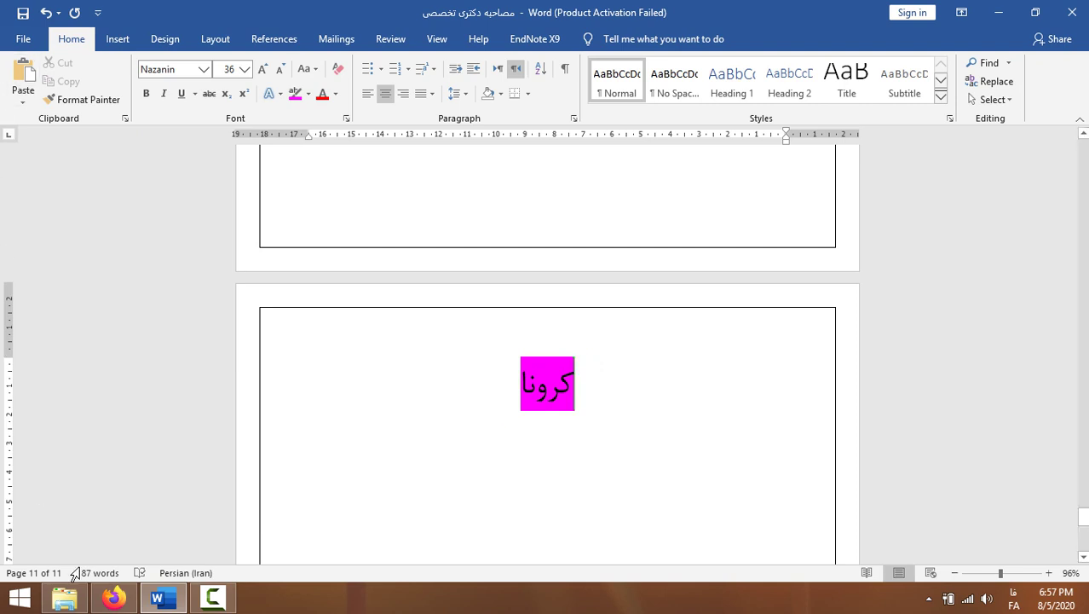
Switch to File Explorer and open the "P4P" folder to view its files.
left_click(65, 597)
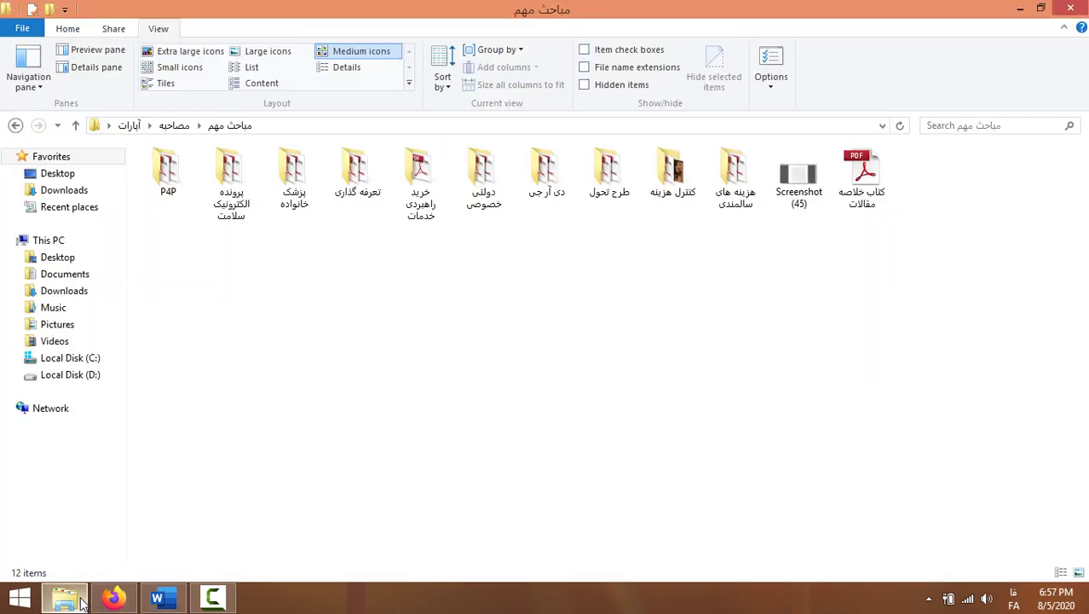
double_click(170, 168)
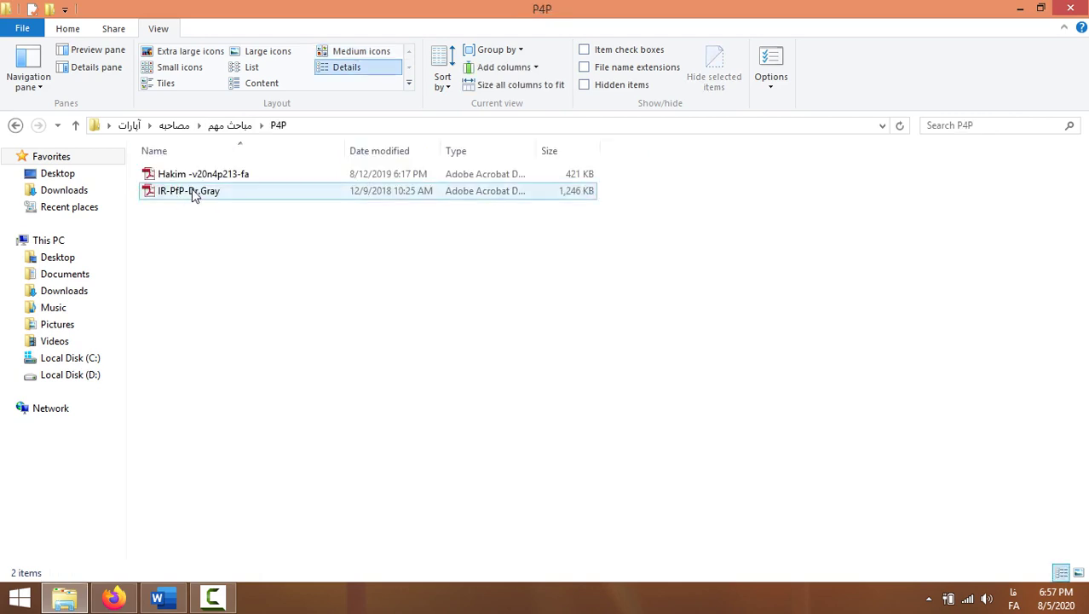
Open the PDF "Hakim -v20n4p213-fa" and select the phrase "پرداخت مبتنی بر عملکرد" in its title.
double_click(194, 175)
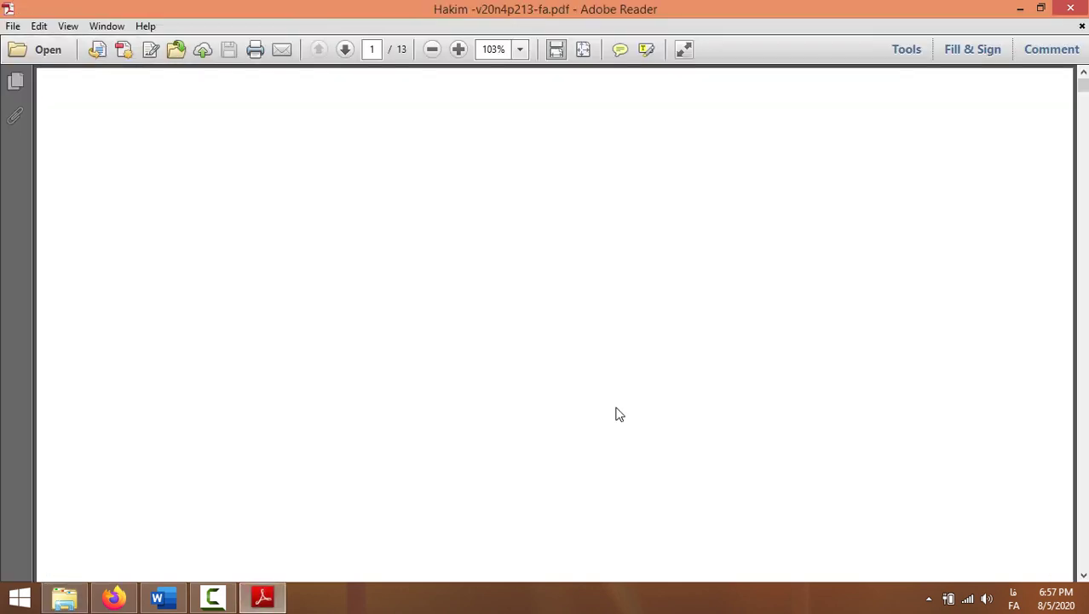
scroll(575, 378, "down", 2)
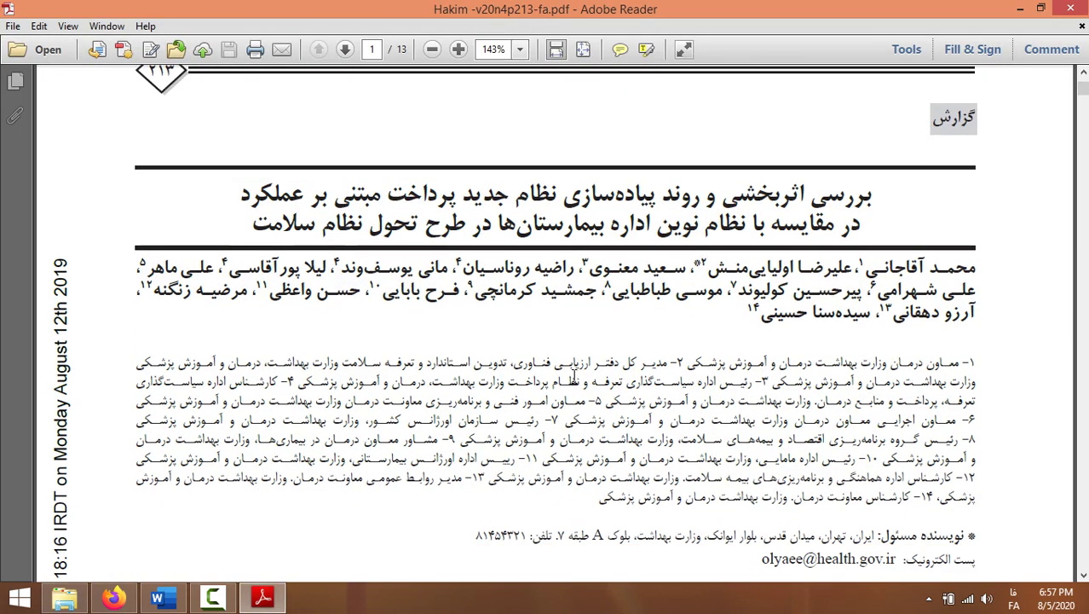
left_click_drag(870, 196, 252, 232)
left_click(466, 226)
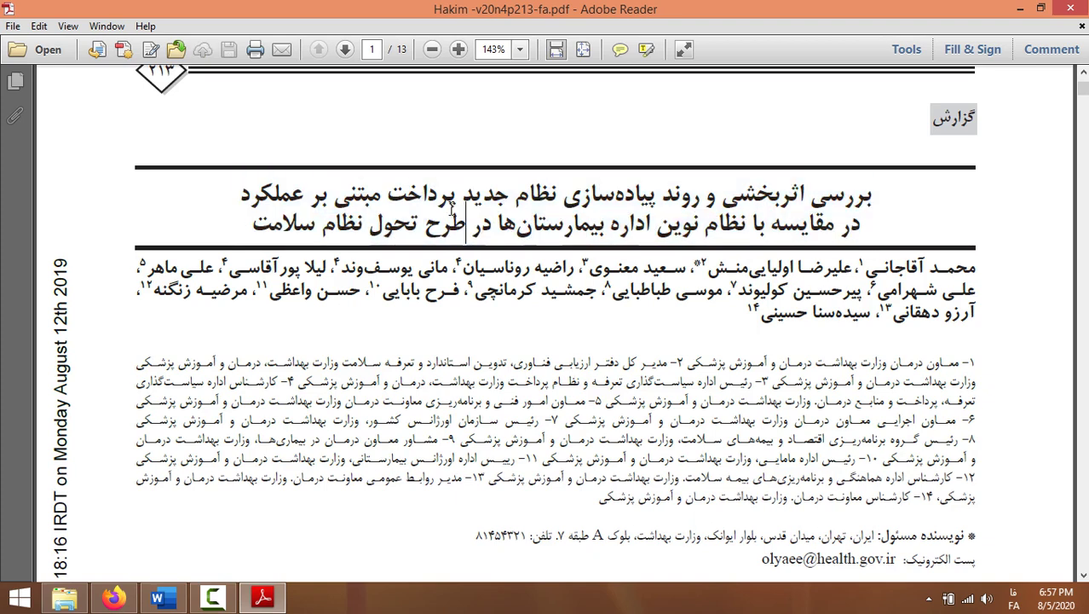
scroll(453, 213, "down", 1)
left_click_drag(460, 154, 241, 156)
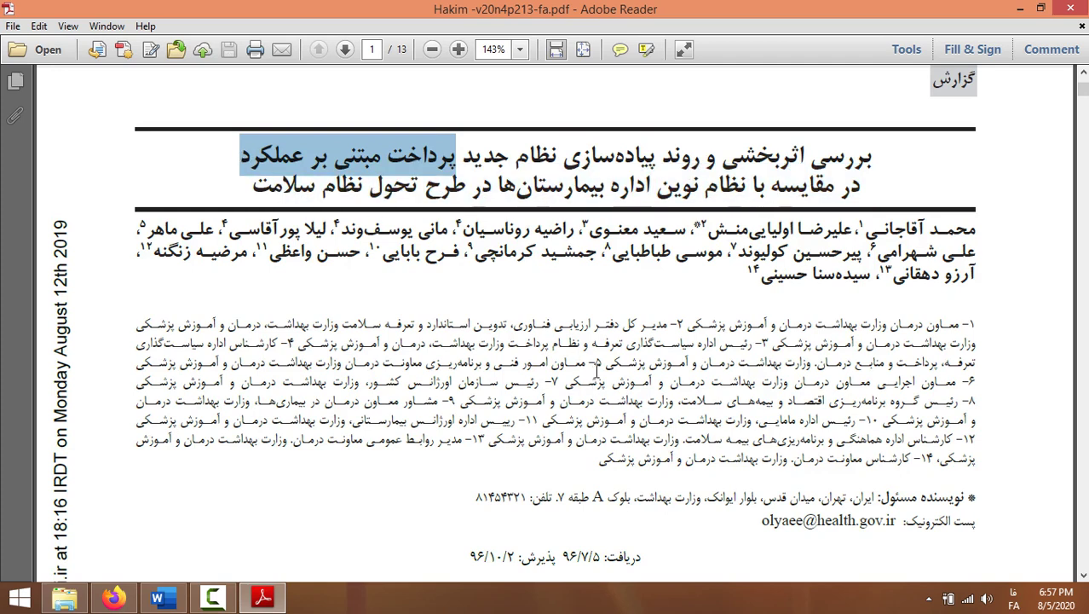
Skim the article's first two pages, including the PRP definition and its advantages, and close the PDF.
scroll(594, 366, "down", 5)
scroll(593, 364, "down", 7)
scroll(592, 365, "up", 3)
scroll(588, 362, "down", 4)
scroll(584, 364, "down", 7)
scroll(585, 365, "up", 2)
scroll(588, 365, "down", 15)
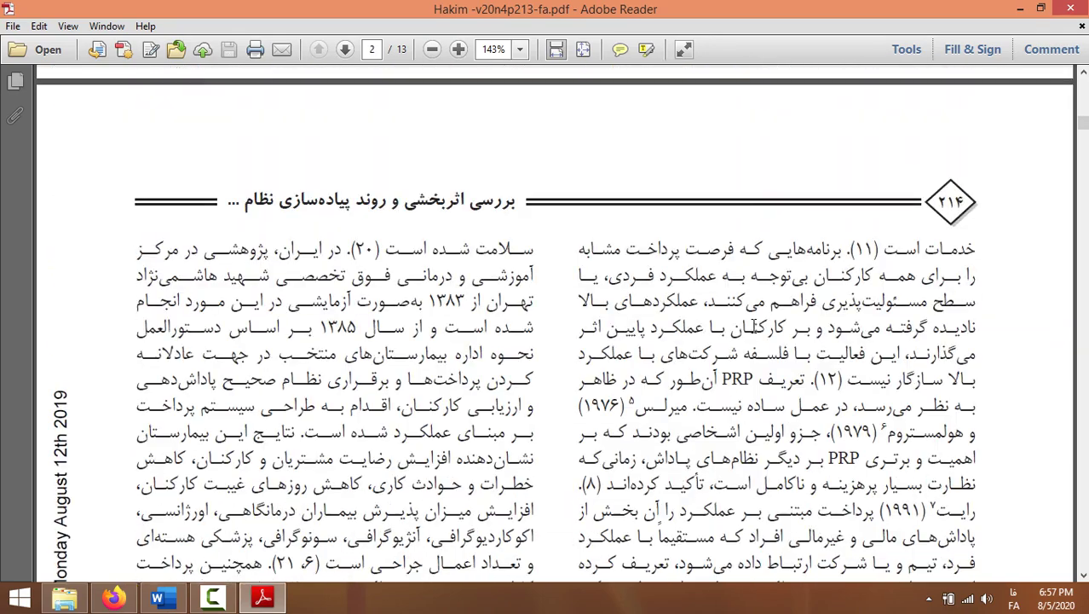
scroll(761, 289, "down", 7)
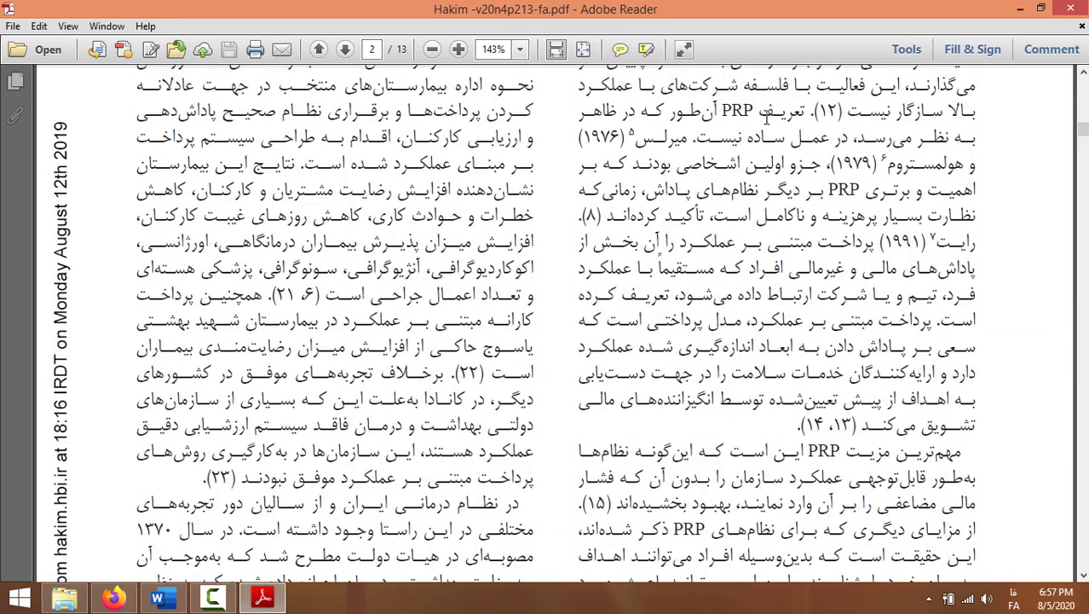
left_click_drag(771, 119, 597, 138)
scroll(746, 212, "down", 11)
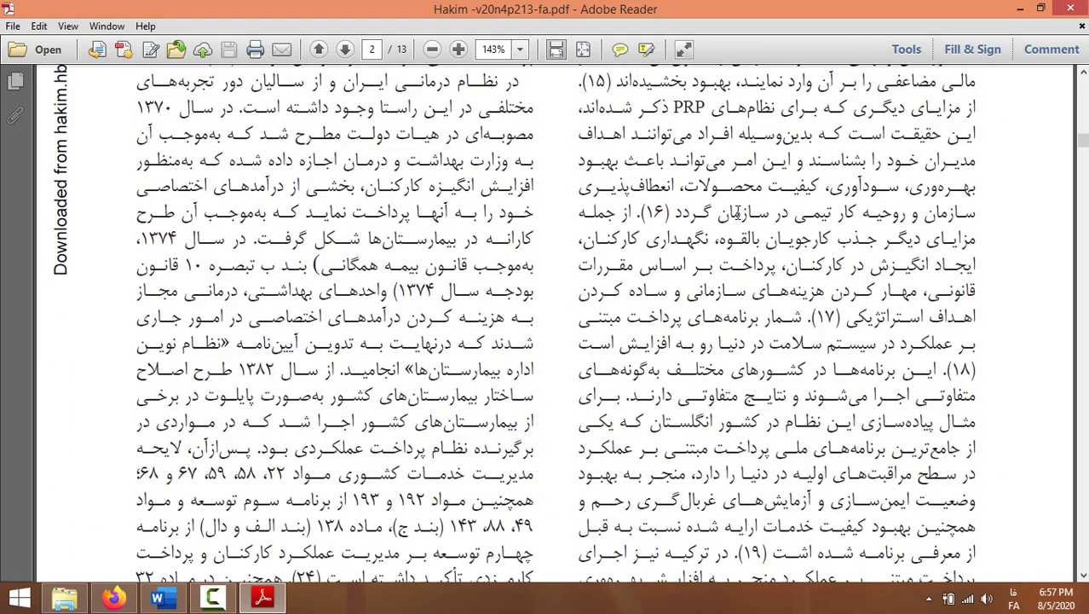
scroll(735, 215, "down", 3)
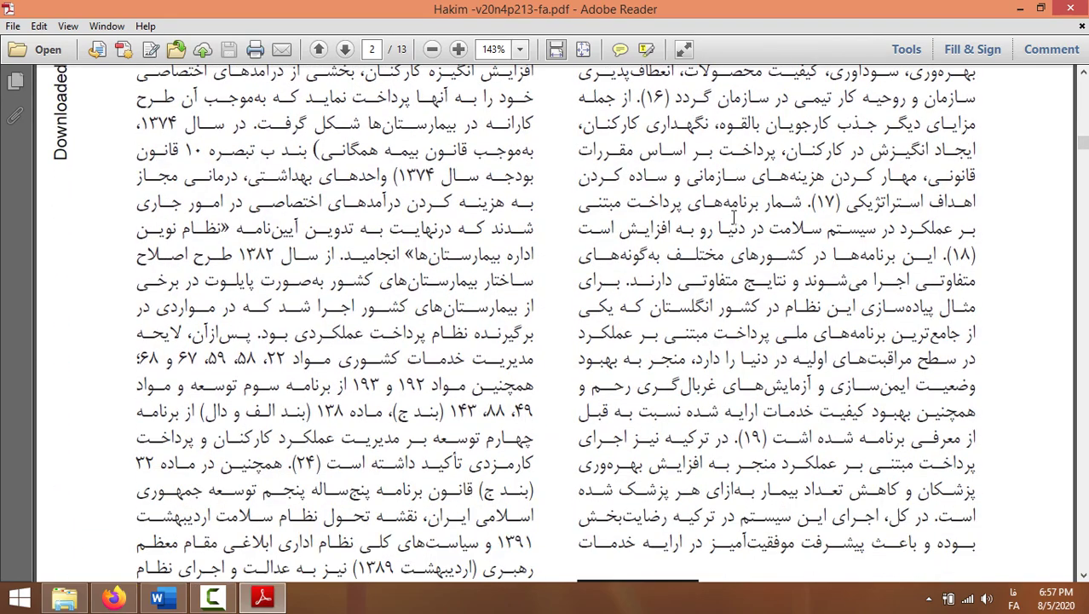
left_click(1067, 10)
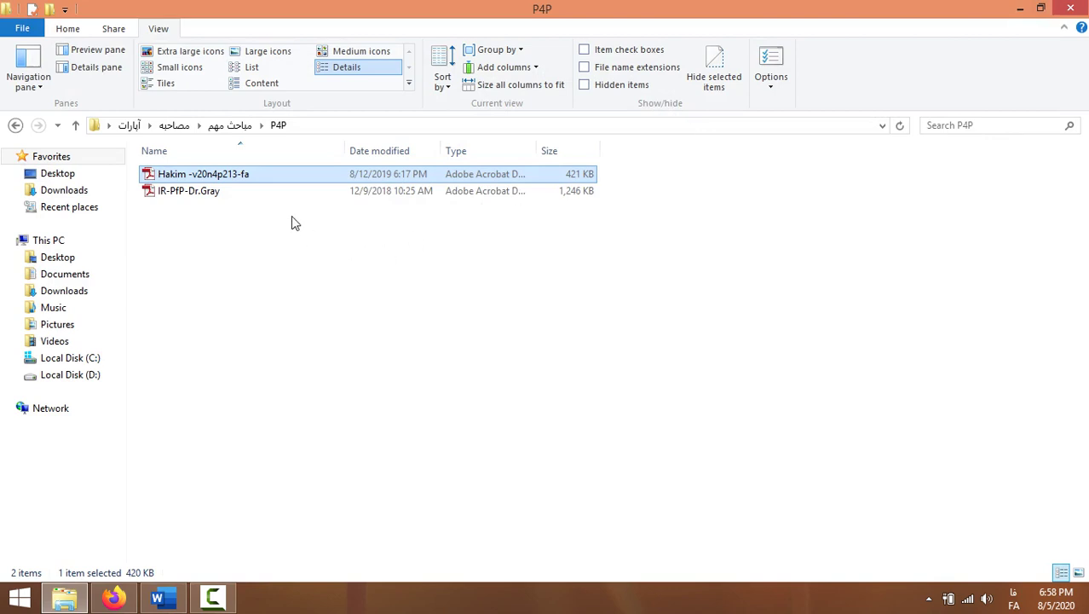
Open the IR-PfP PDF in the P4P folder, view its title slide, and close it.
double_click(274, 191)
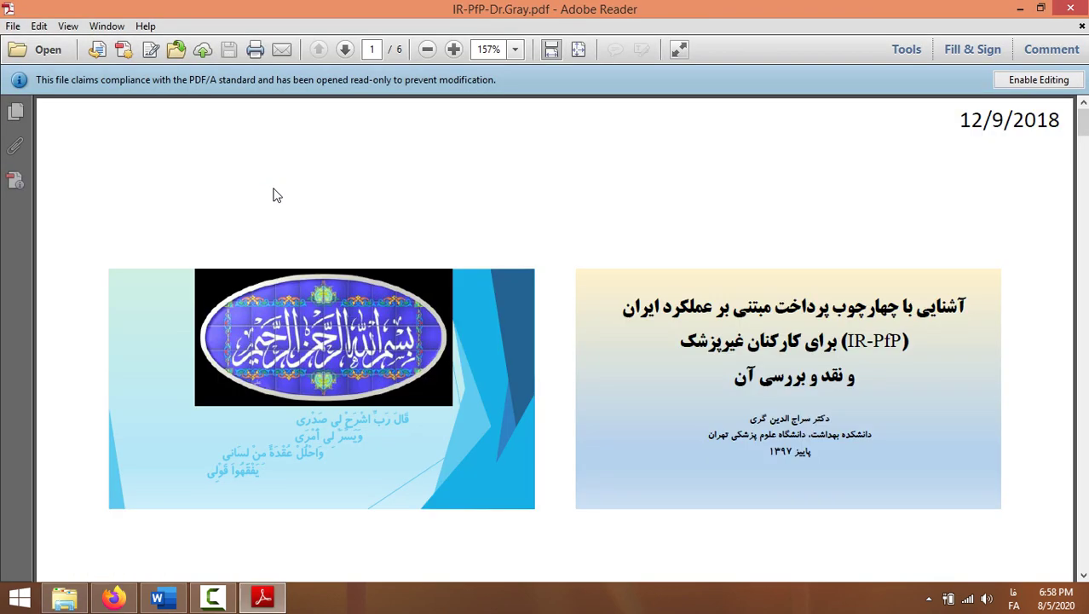
left_click_drag(873, 344, 901, 342)
left_click(1071, 8)
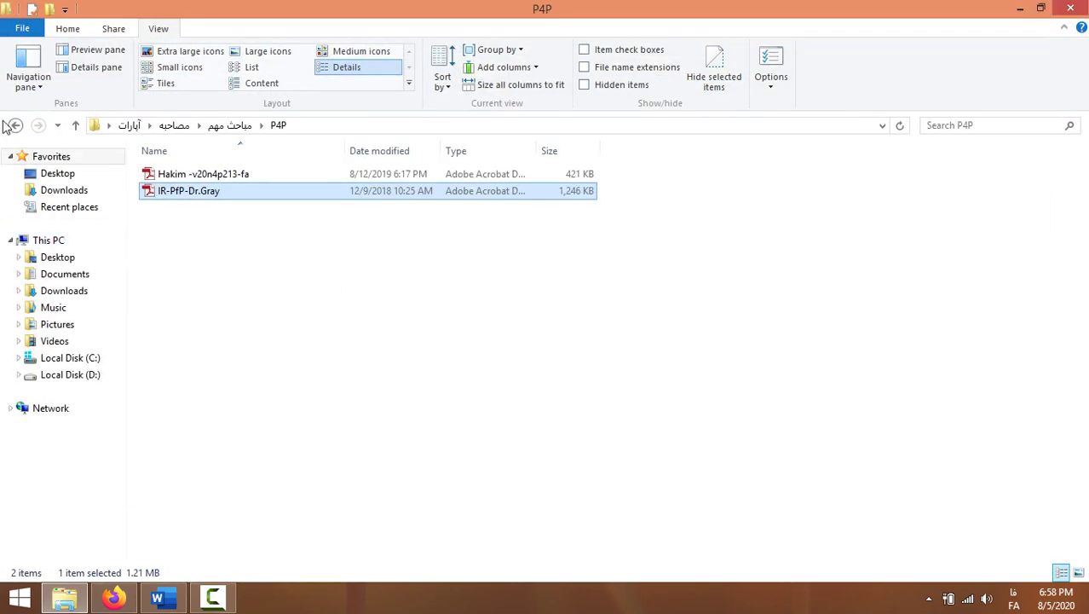
Go back to the "مباحث مهم" folder and open the PDF "parvandeh elctor0nic" from the "پرونده الکترونیک سلامت" folder.
left_click(14, 125)
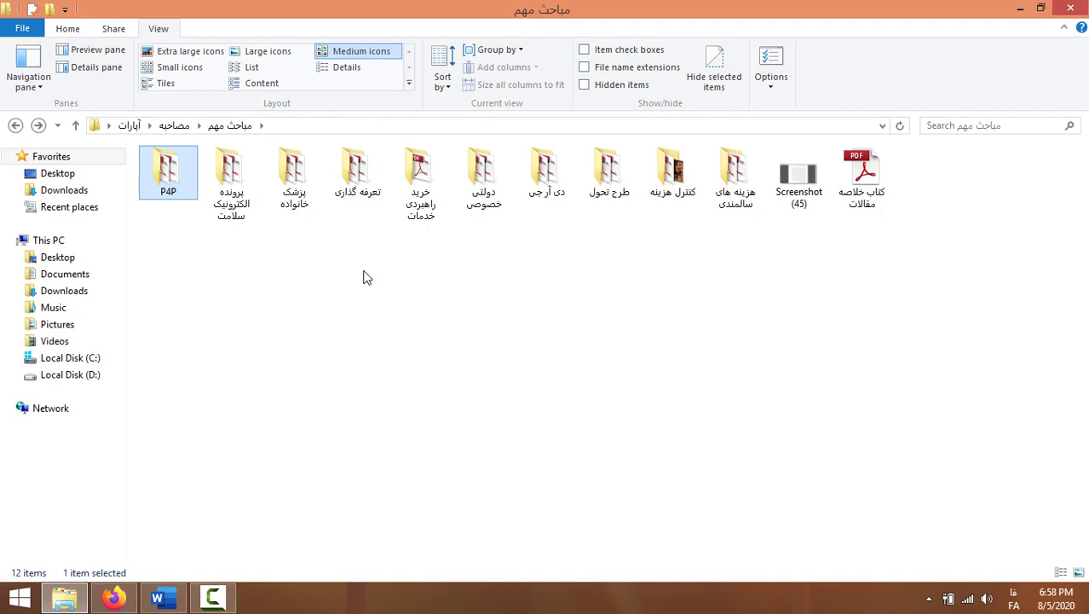
double_click(243, 179)
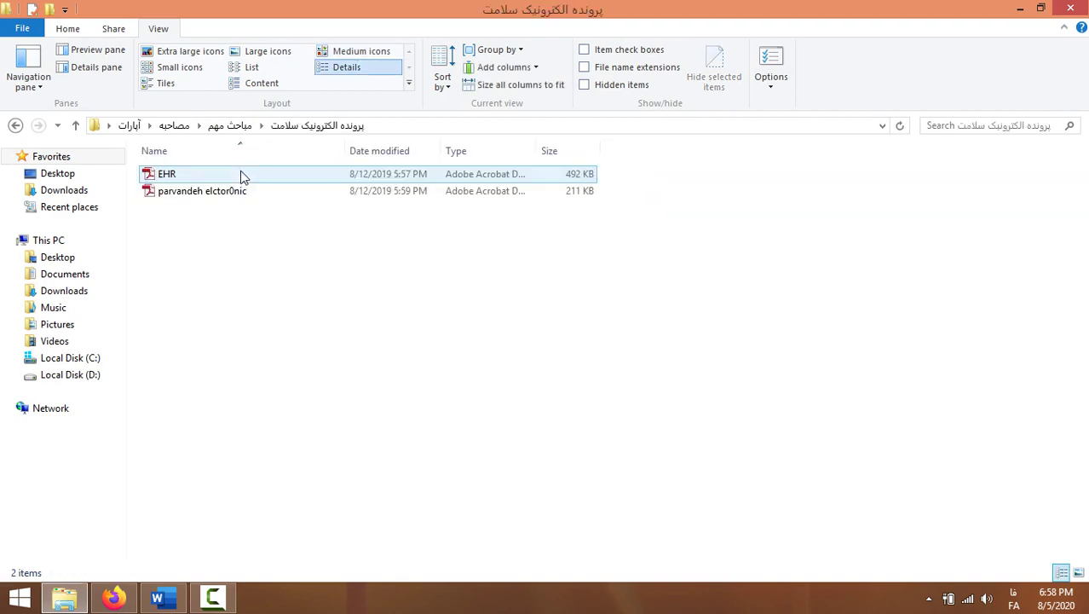
left_click(235, 195)
double_click(235, 193)
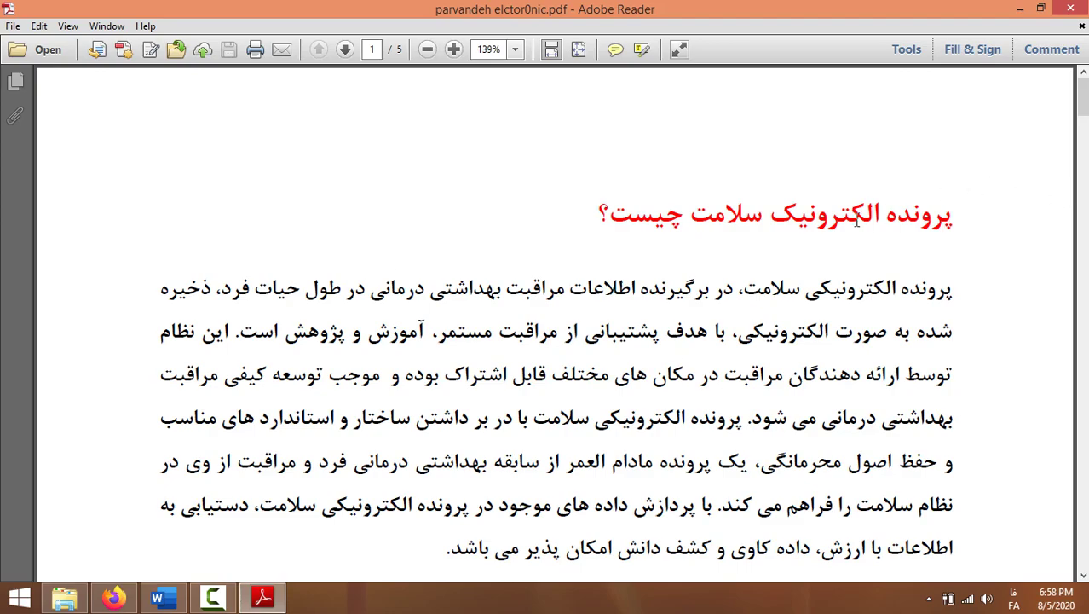
Skim the electronic health record document through to its last page and close it.
scroll(882, 213, "down", 15)
scroll(561, 323, "down", 20)
scroll(920, 275, "down", 15)
scroll(920, 275, "down", 4)
scroll(904, 268, "down", 5)
scroll(875, 260, "up", 5)
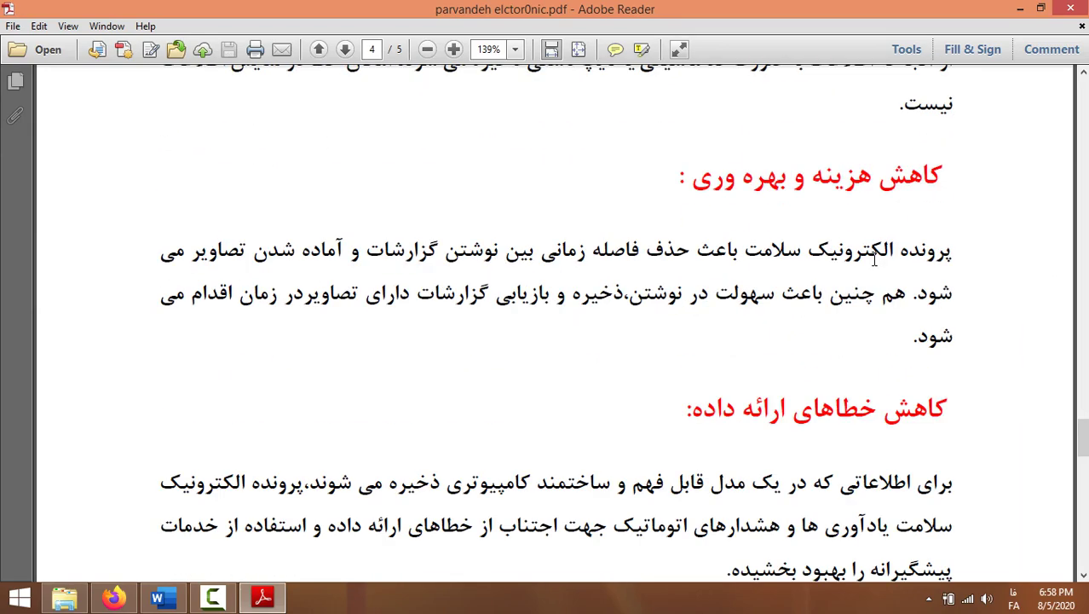
scroll(799, 204, "down", 15)
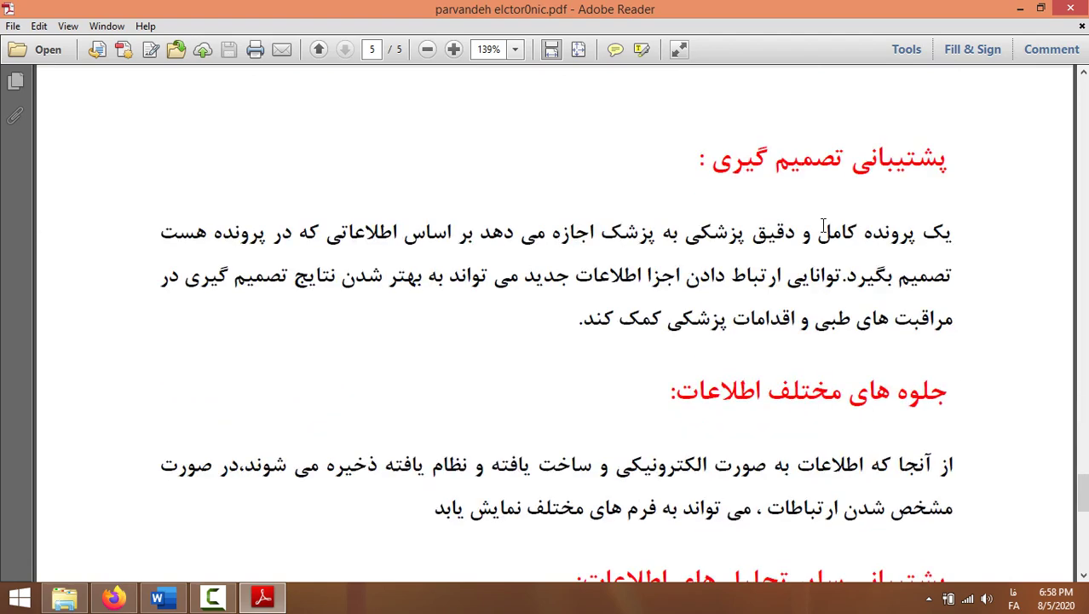
scroll(822, 226, "down", 10)
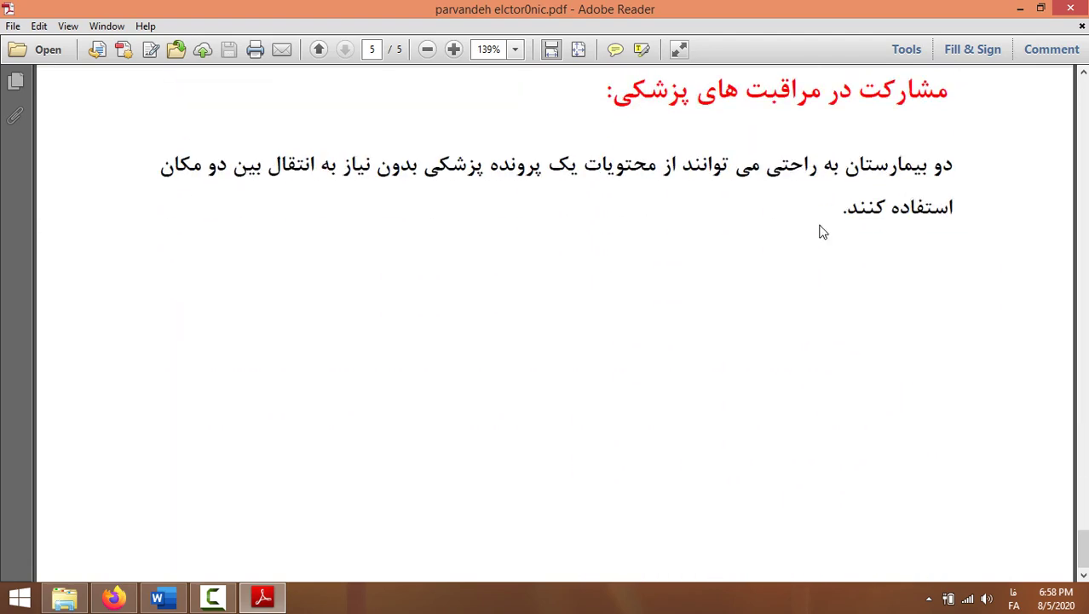
left_click(1060, 7)
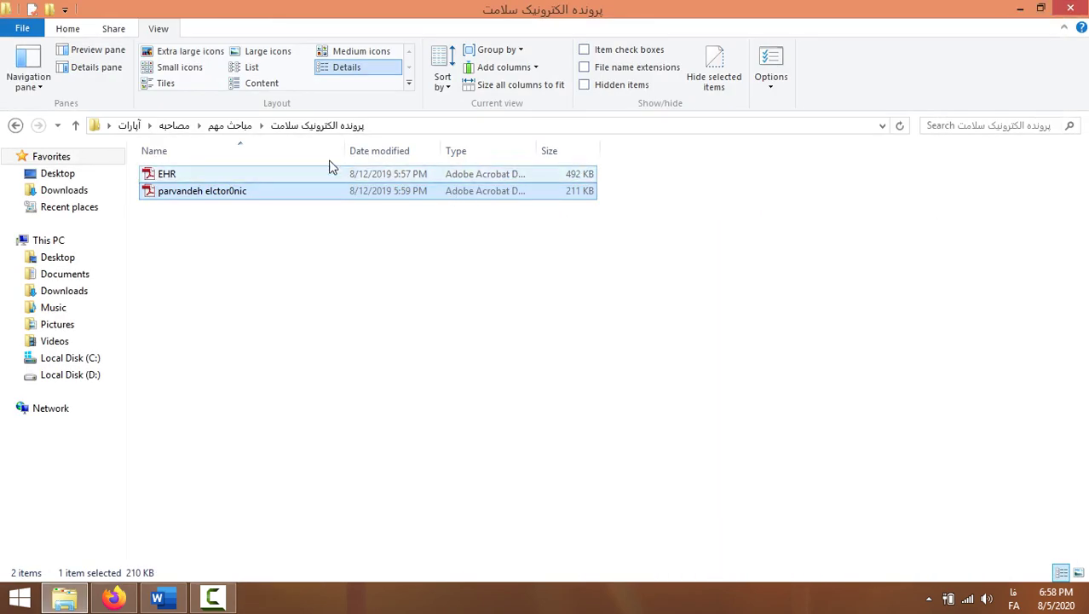
Open the "پزشک خانواده" folder from "مباحث مهم", view the title of the PDF "Hakim -v18n2p171-en", and close it.
left_click(247, 127)
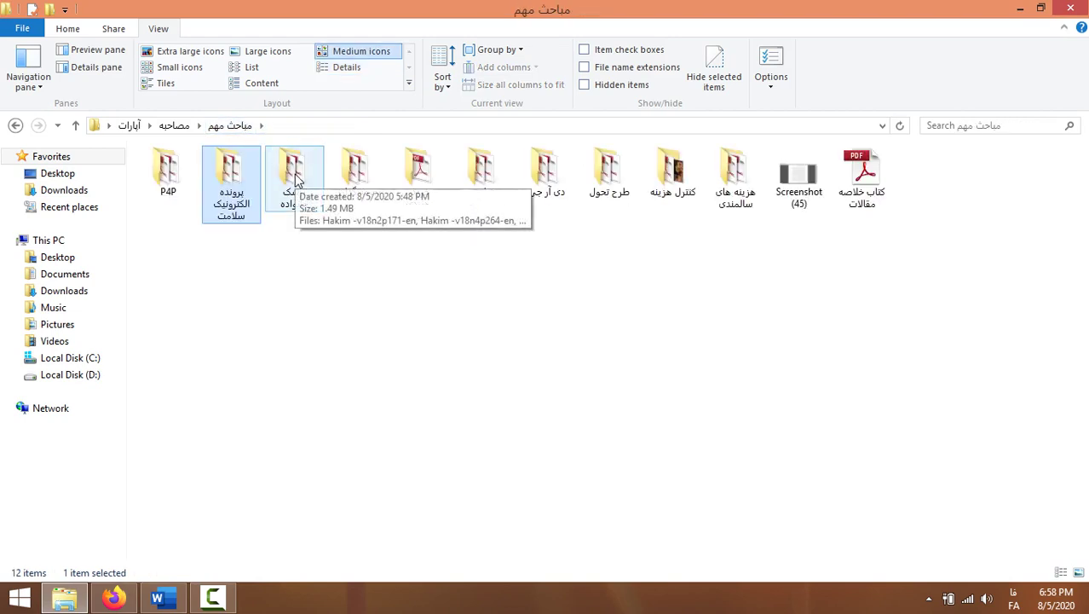
left_click(296, 176)
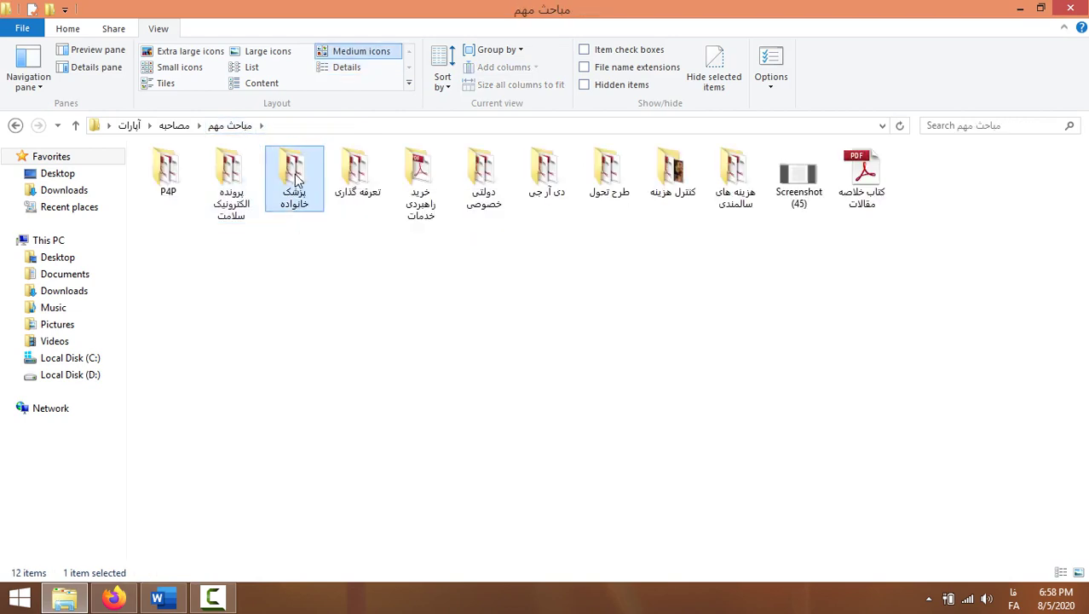
double_click(296, 176)
double_click(260, 174)
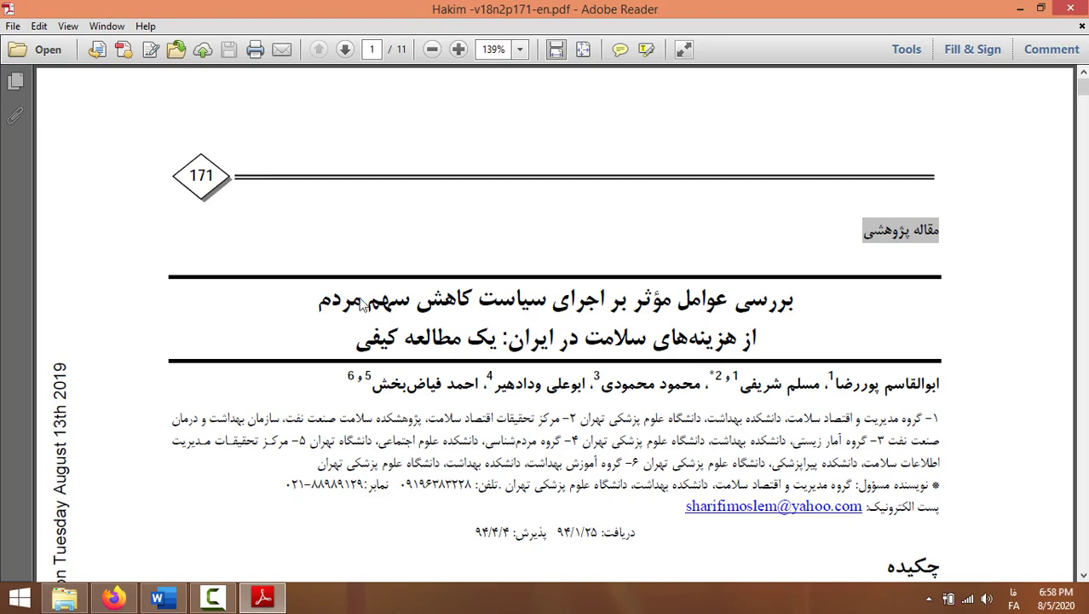
left_click(1070, 9)
Open the PDF "Hakim -v18n4p264-en", select the word "چالش" in its title, and look over the abstract.
double_click(220, 192)
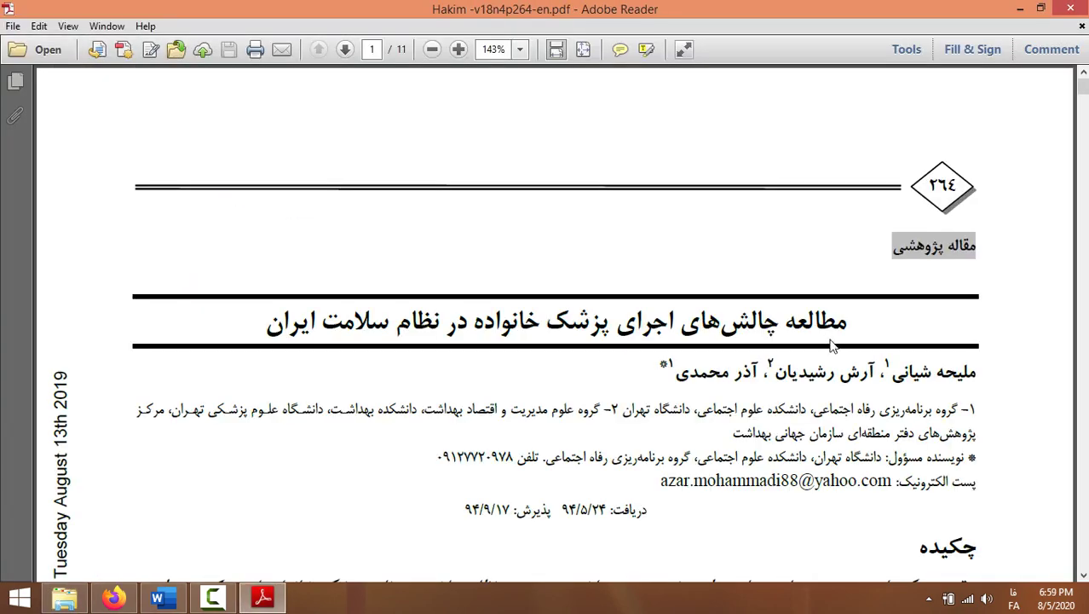
double_click(776, 328)
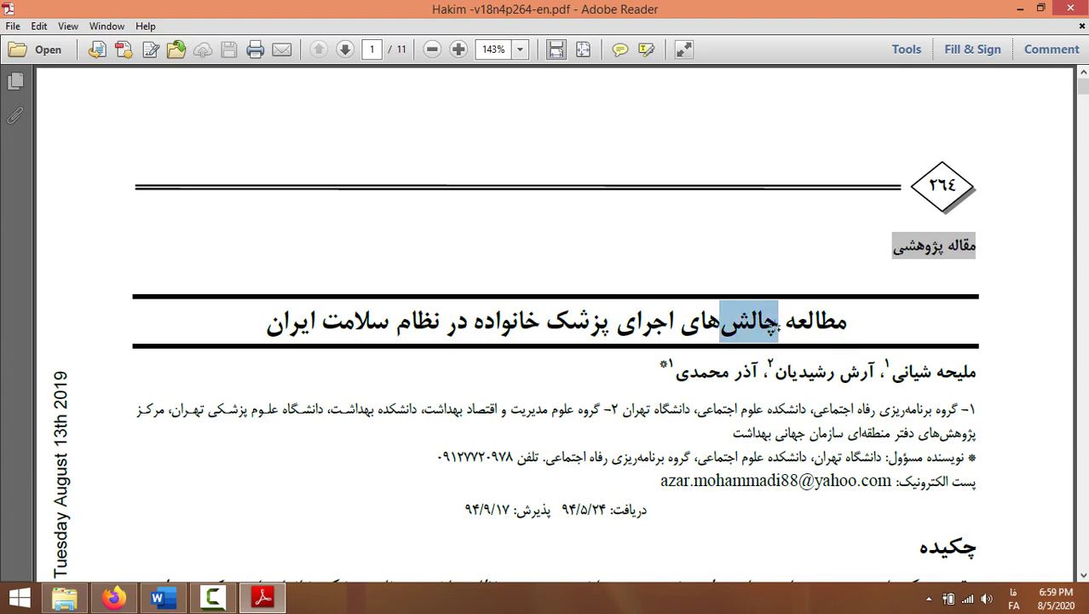
scroll(681, 332, "down", 5)
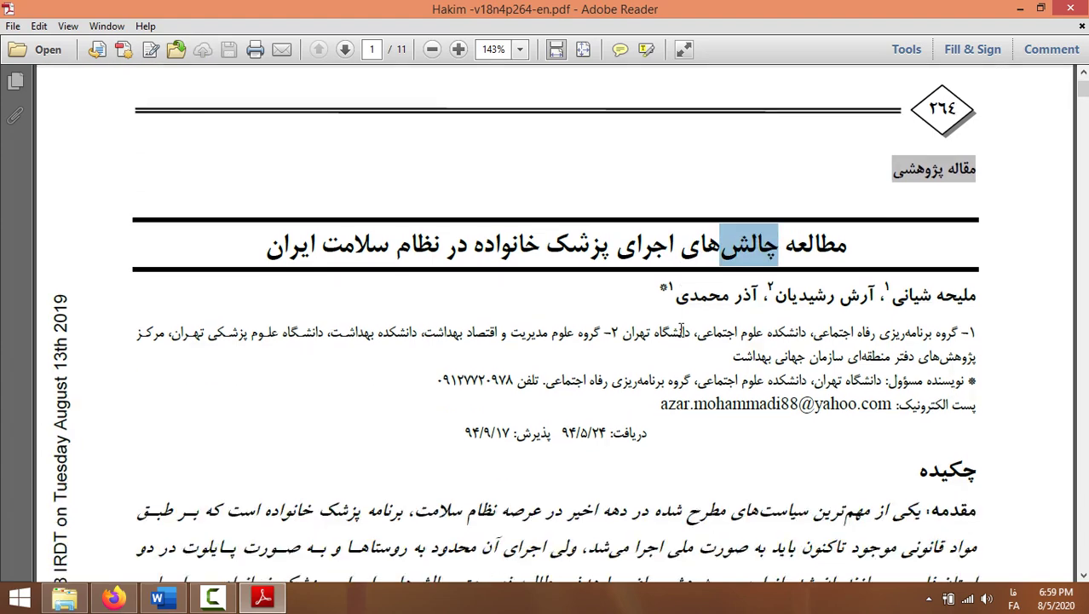
scroll(682, 338, "down", 7)
scroll(690, 334, "up", 10)
scroll(716, 333, "down", 2)
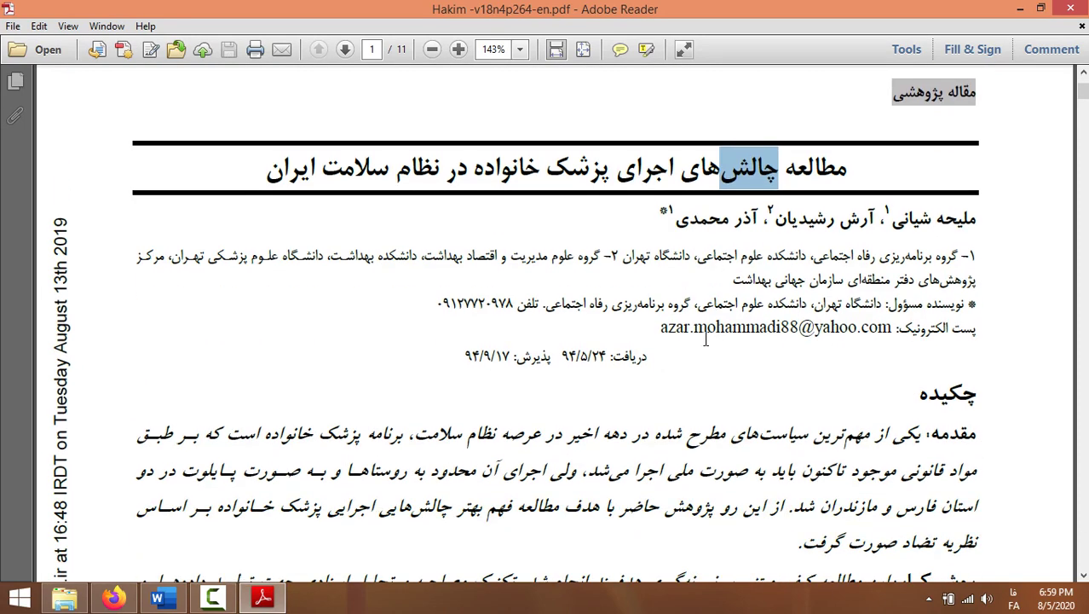
scroll(706, 338, "down", 6)
scroll(706, 338, "up", 6)
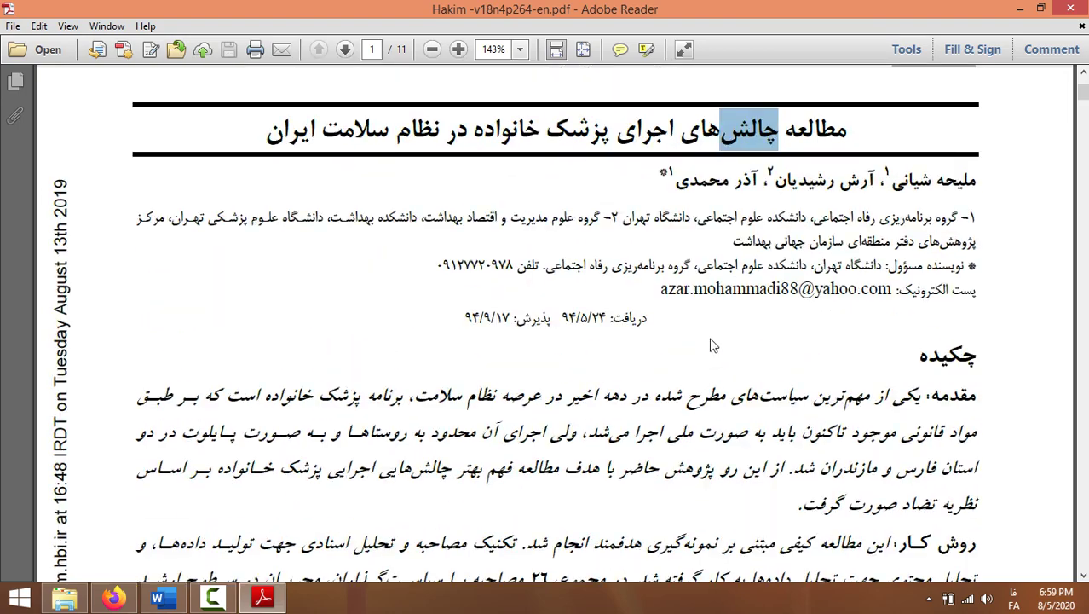
Look through the following pages of the family physician challenges article and close the PDF.
left_click_drag(1081, 93, 1084, 166)
scroll(802, 348, "down", 8)
scroll(767, 351, "up", 15)
scroll(738, 352, "up", 8)
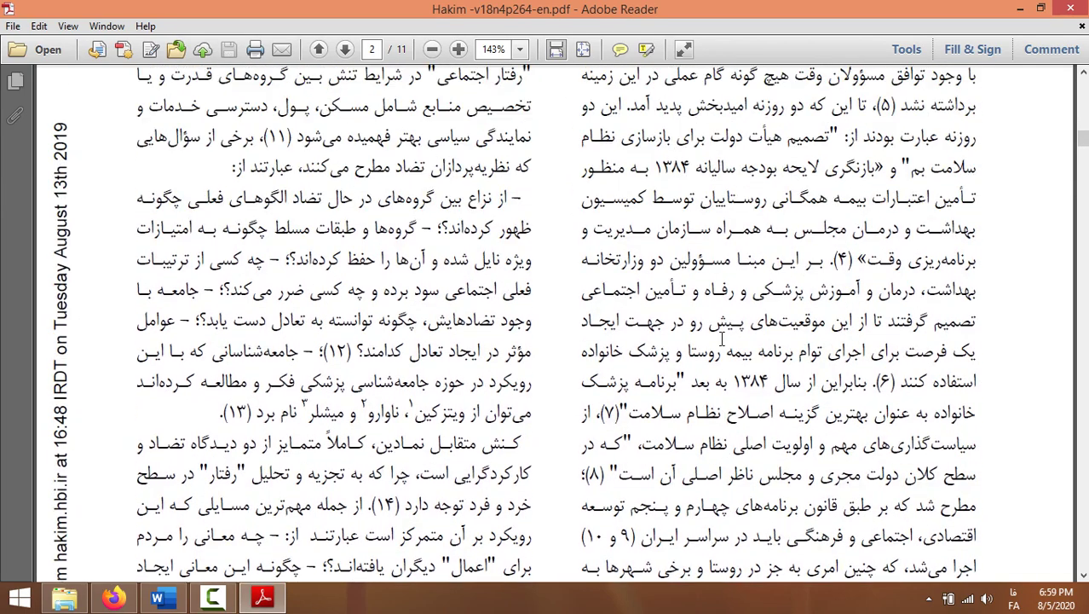
left_click(1072, 10)
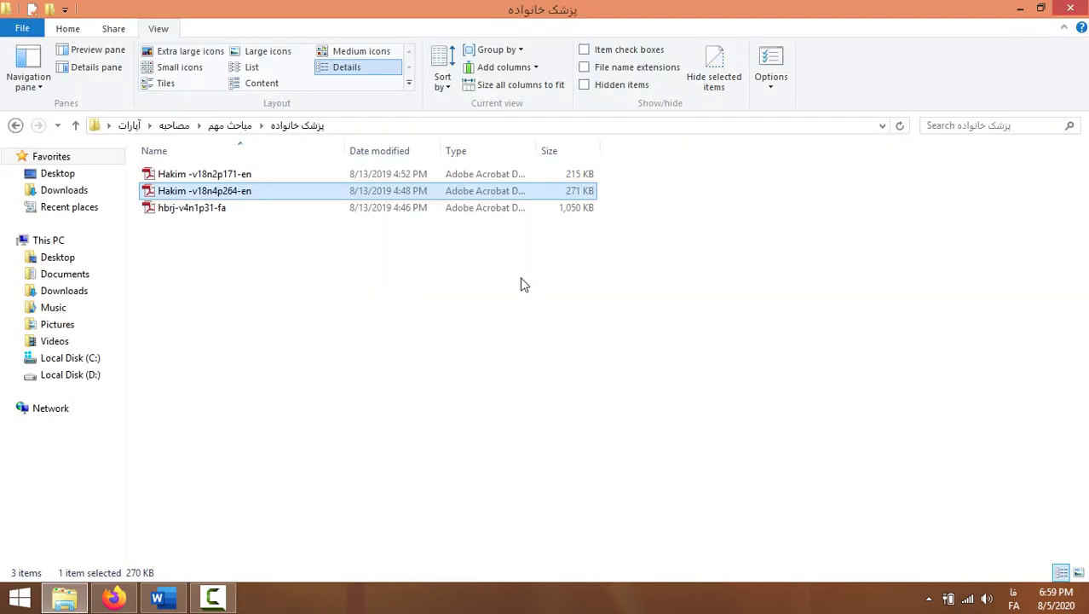
Open the PDF "hbrj-v4n1p31-fa", select "سیاست‌گذاری" in its title, and close it.
double_click(257, 208)
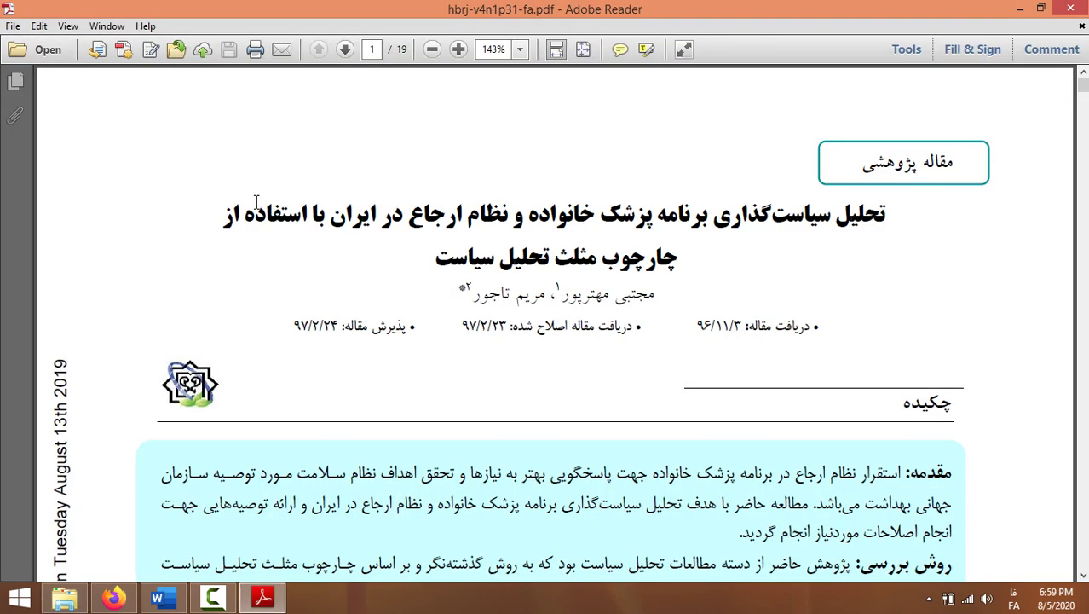
left_click_drag(829, 215, 467, 218)
scroll(748, 307, "down", 3)
scroll(747, 307, "up", 3)
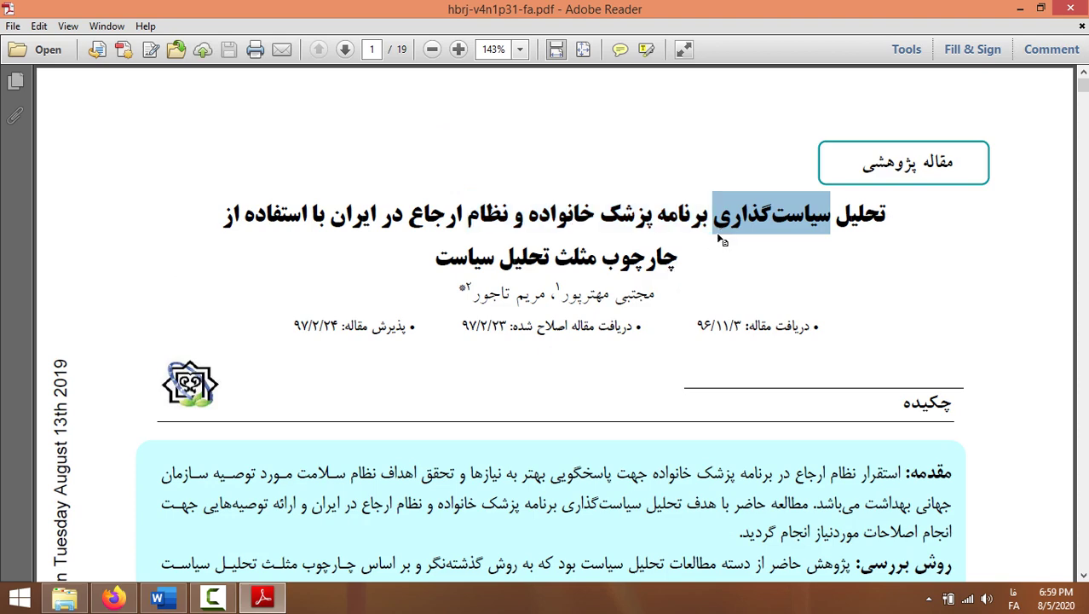
left_click(1075, 9)
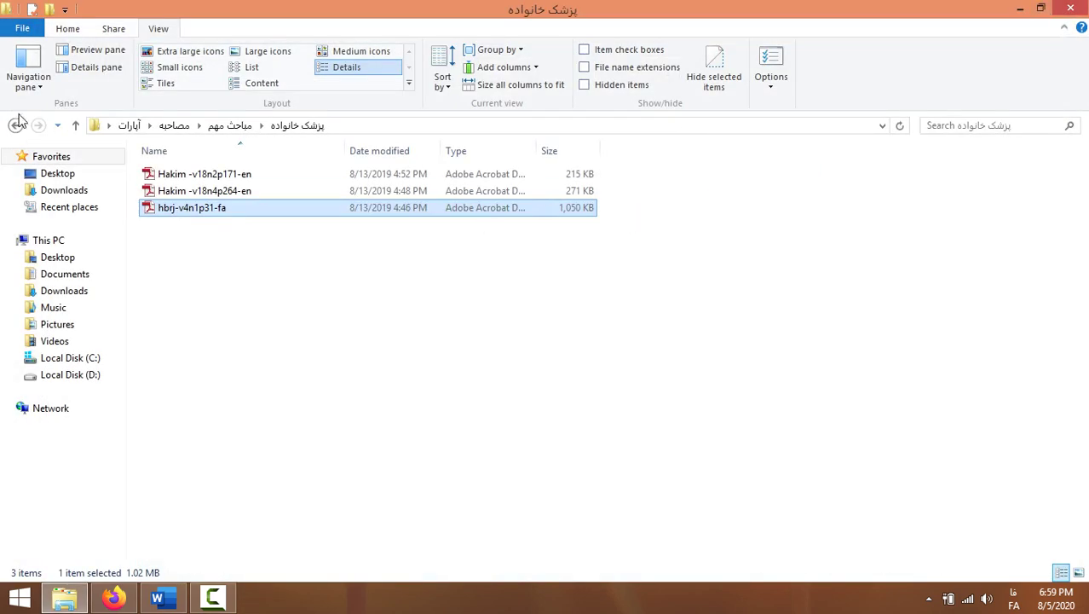
Open the "تعرفه گذاری" folder, view the title and abstract of the PDF "Hakim -v19n1p13-fa", and close it.
left_click(15, 125)
double_click(357, 175)
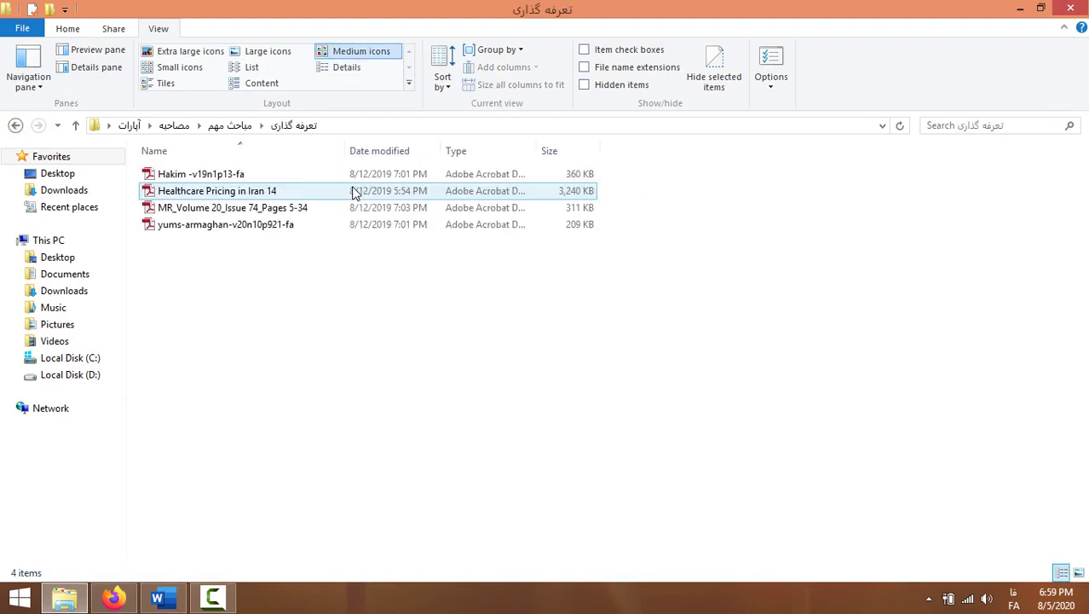
double_click(318, 173)
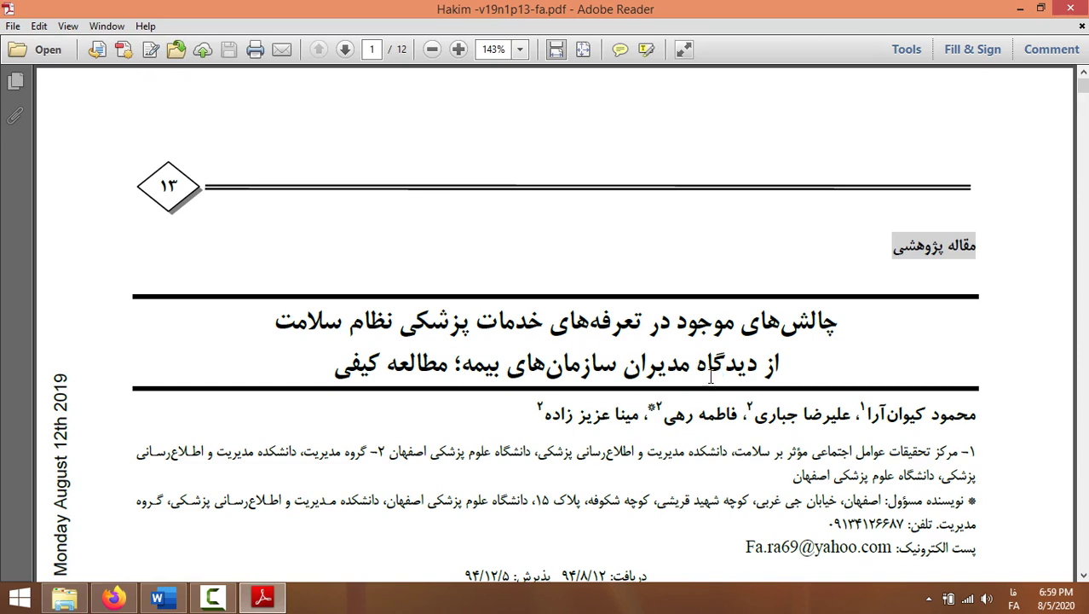
left_click_drag(718, 325, 572, 334)
scroll(579, 337, "down", 1)
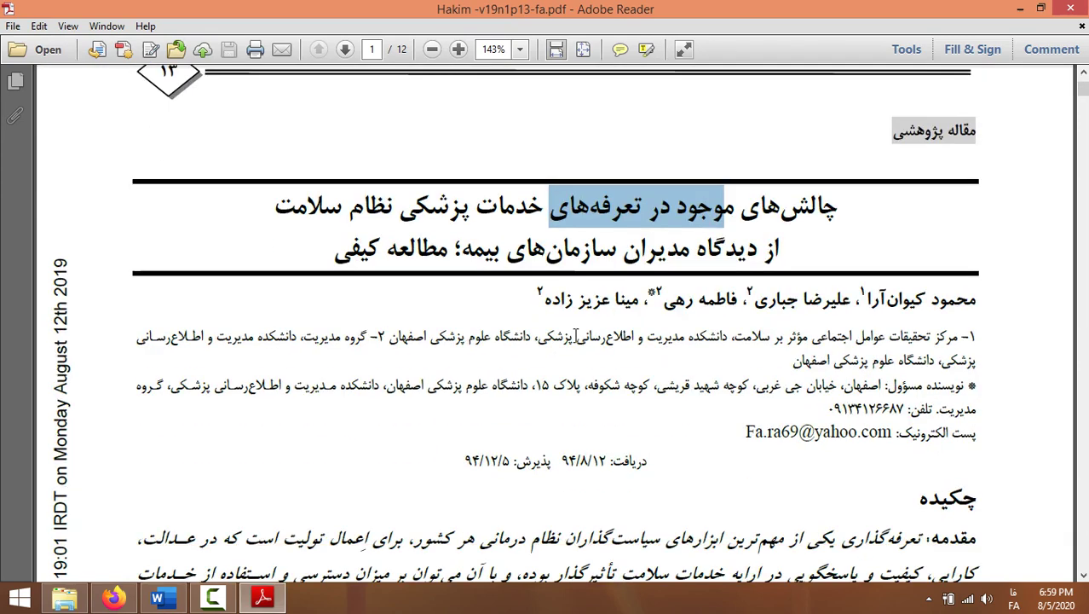
scroll(774, 242, "down", 3)
left_click(1071, 8)
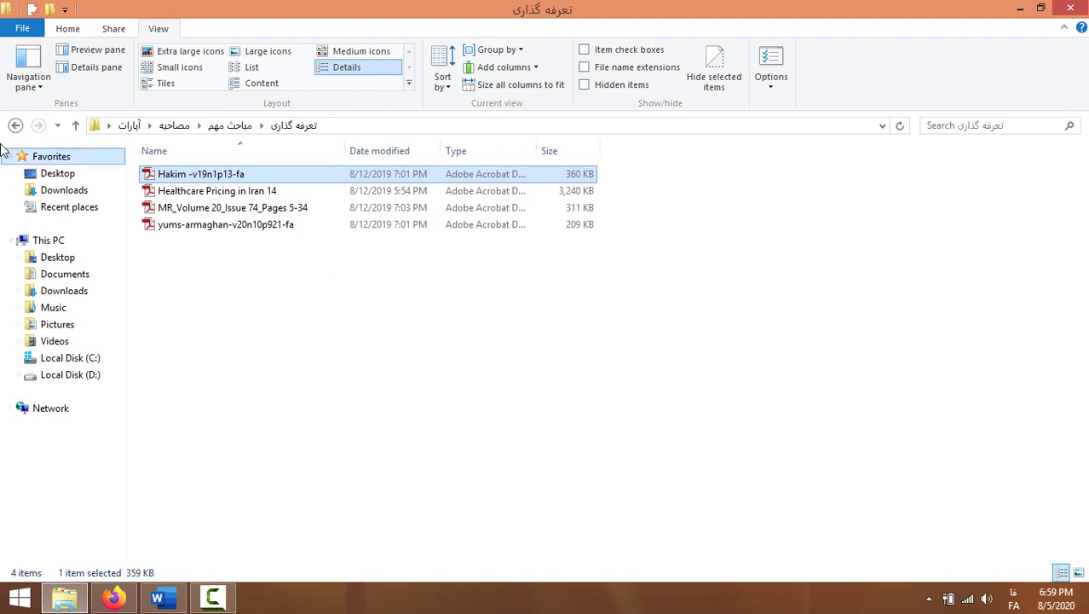
Open the "خرید راهبردی خدمات" folder, view the English and Persian abstracts of the PDF "MainDoc-342", and close it.
left_click(16, 125)
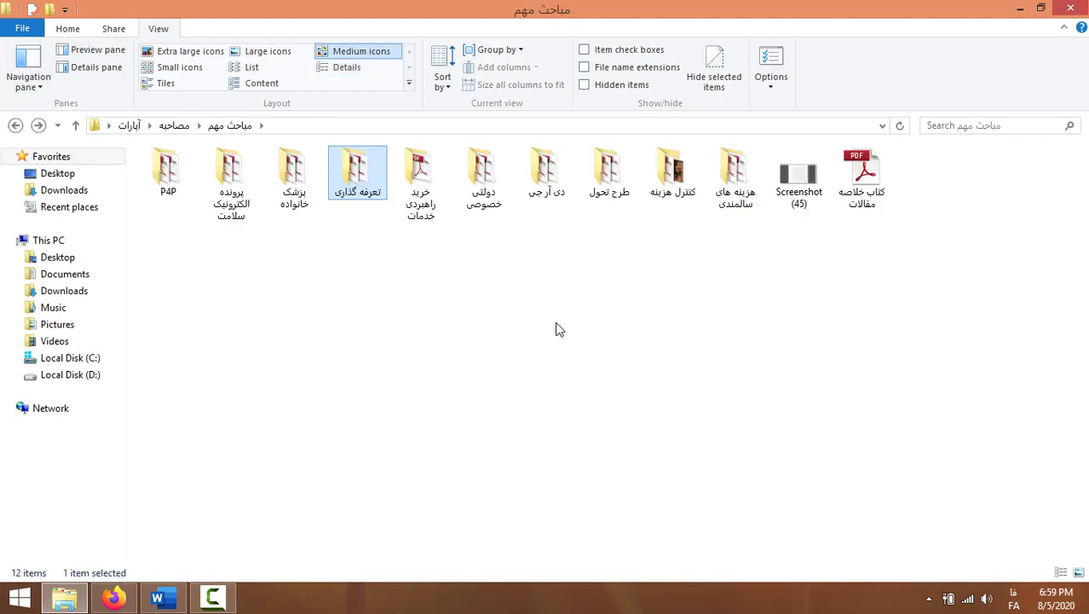
double_click(433, 201)
double_click(232, 178)
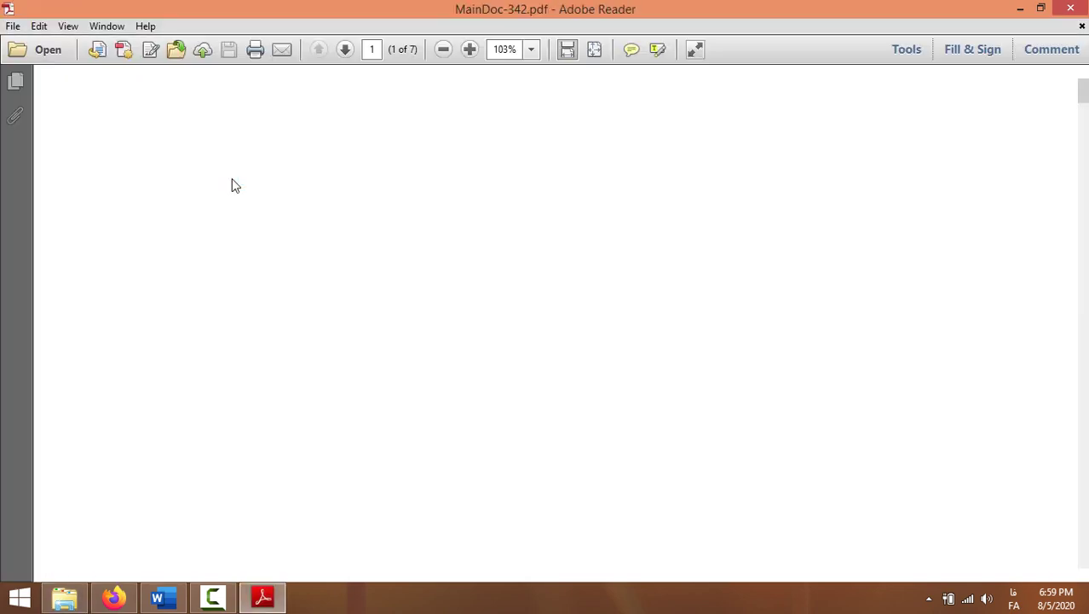
scroll(608, 381, "down", 3)
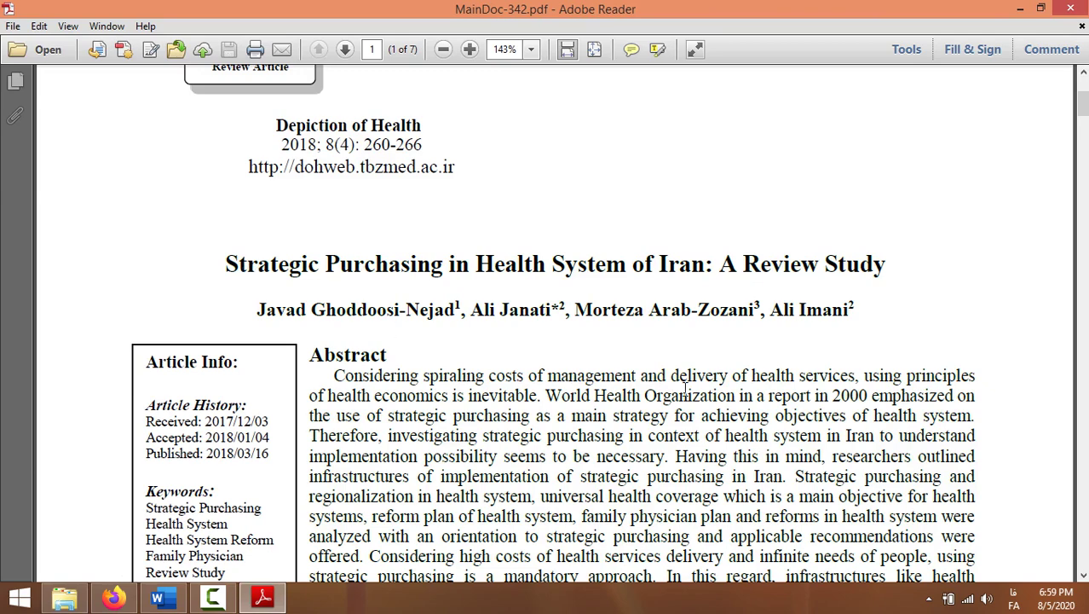
scroll(399, 328, "down", 15)
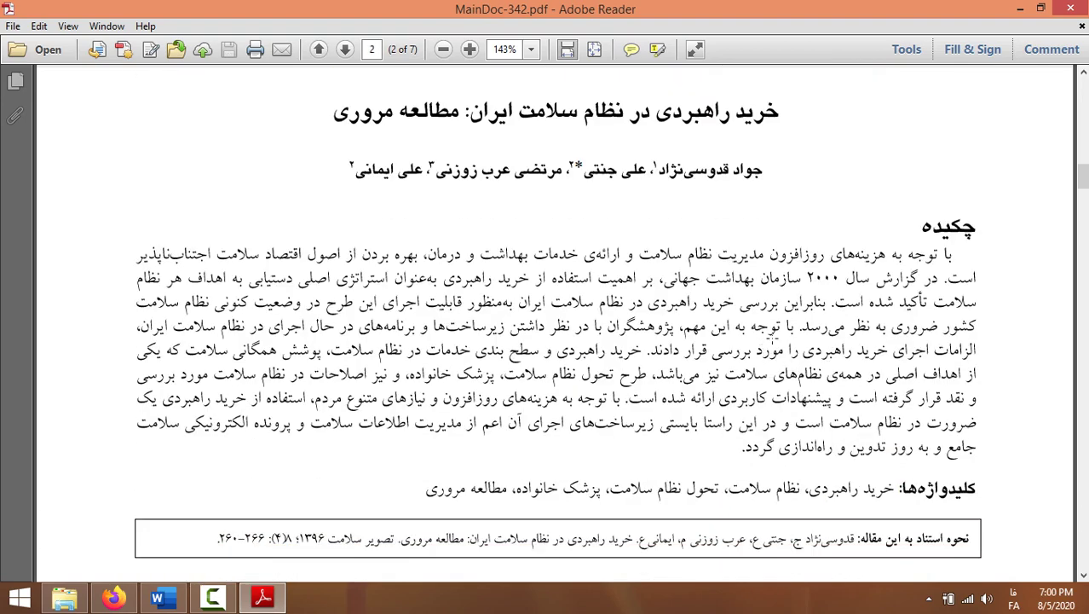
left_click(1071, 7)
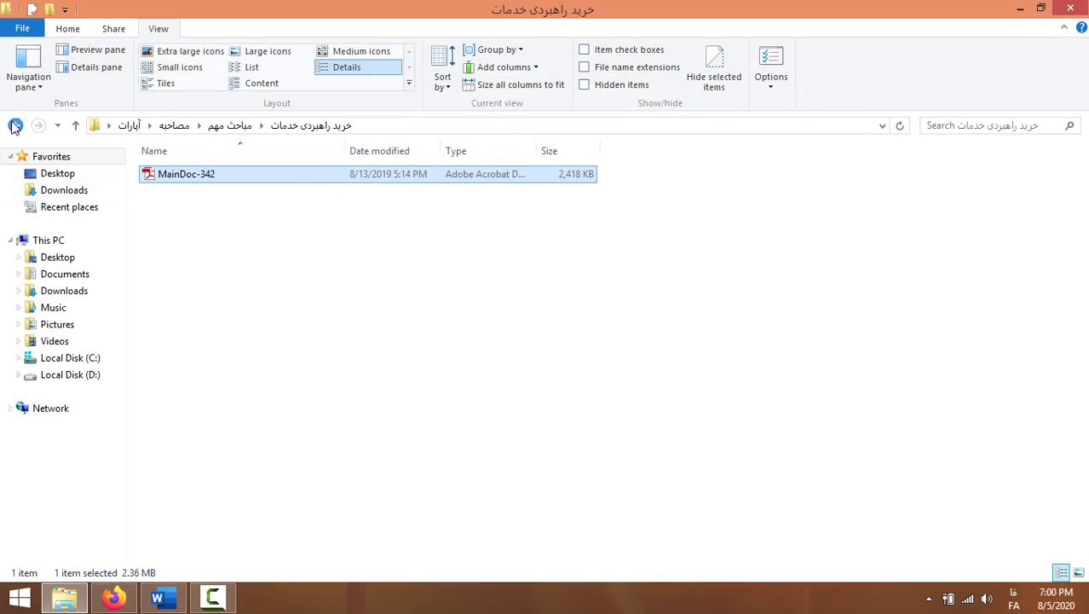
Open the "دولتی خصوصی" folder and look through the first pages of the PDF "Hakim -v16n3p201-fa".
left_click(14, 127)
double_click(481, 200)
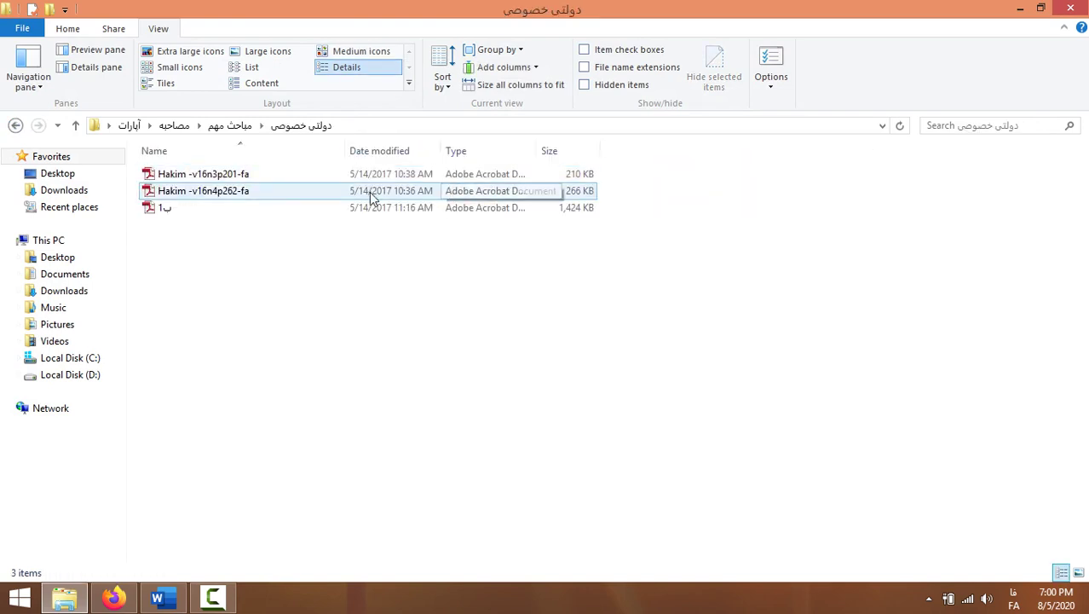
double_click(340, 175)
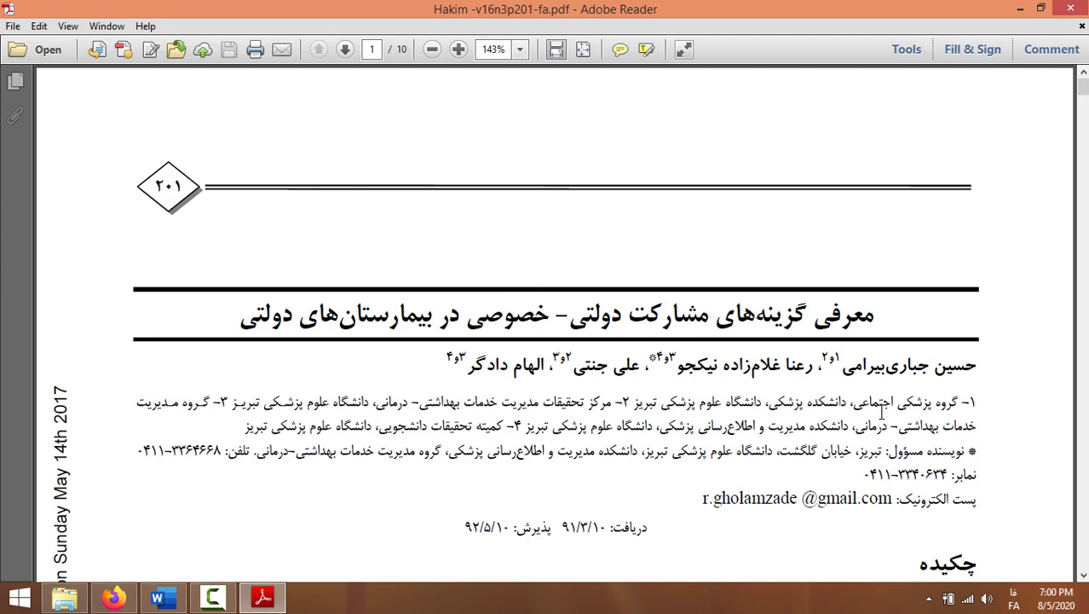
scroll(881, 412, "down", 5)
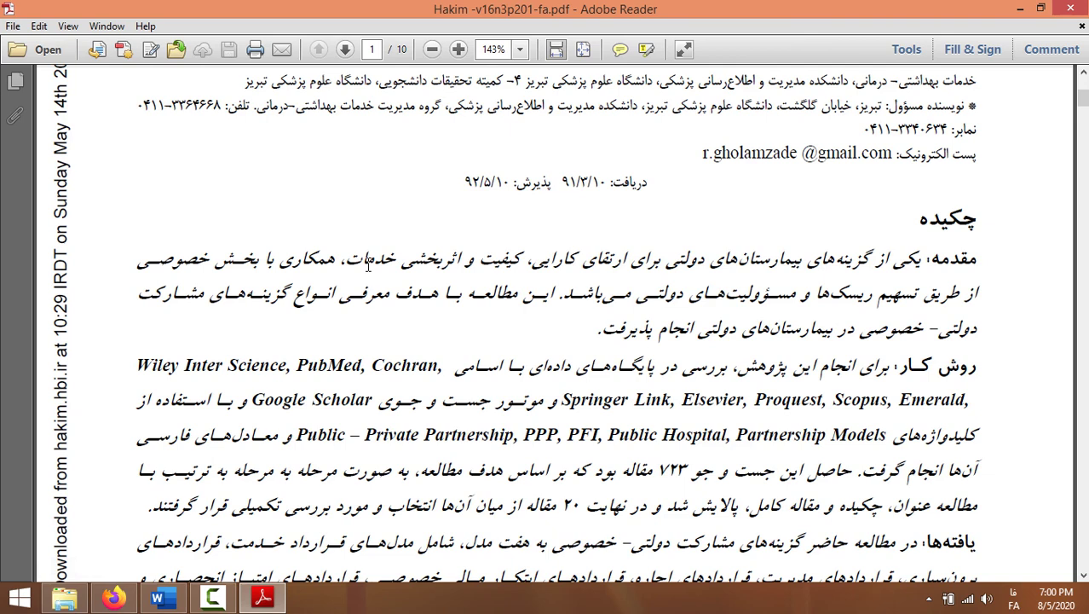
scroll(368, 265, "down", 15)
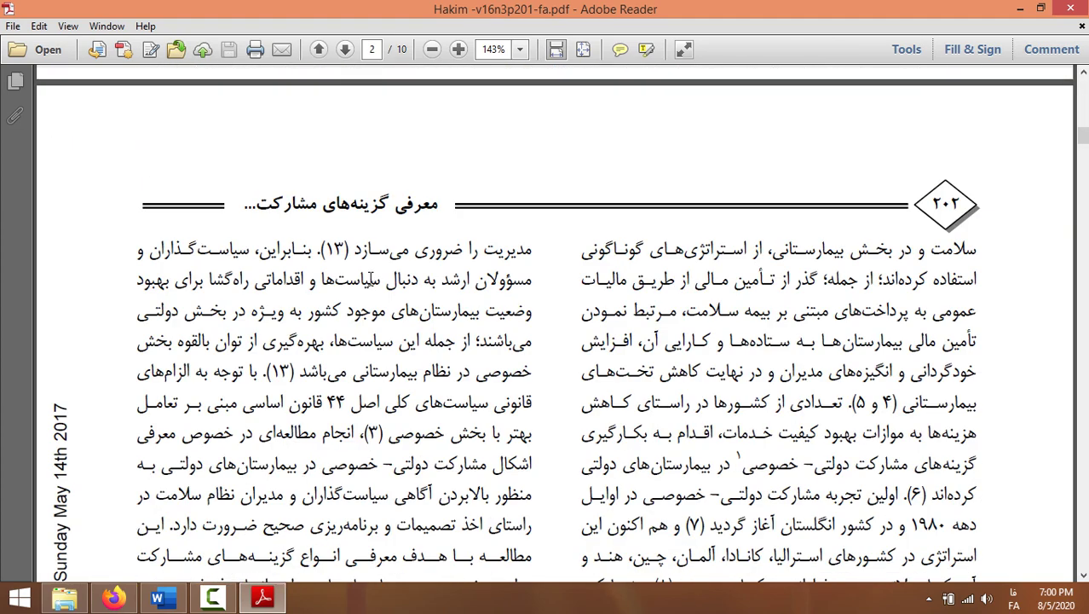
left_click_drag(1082, 136, 1080, 237)
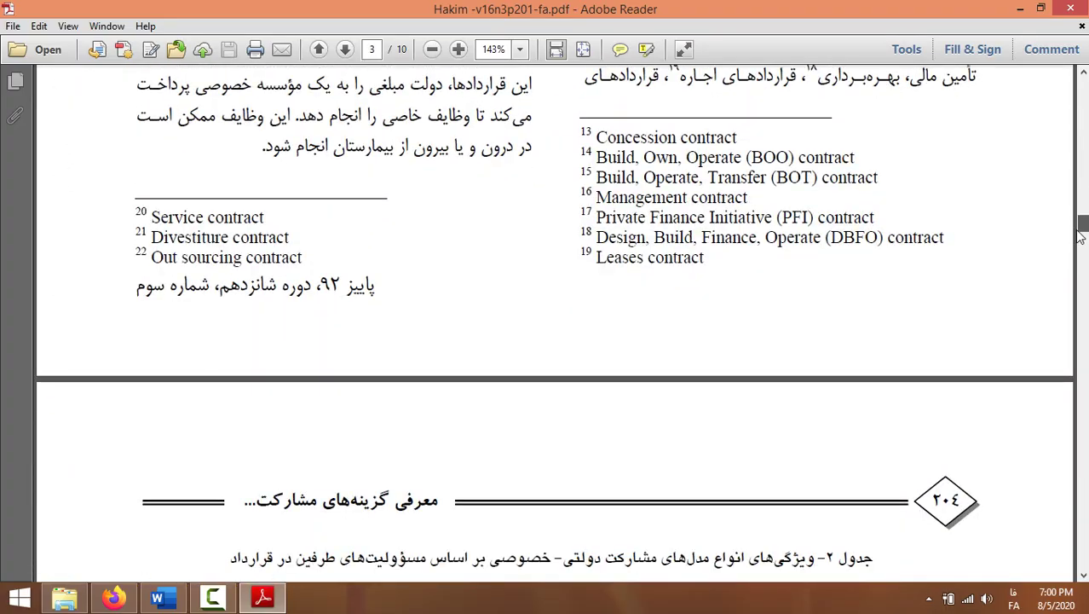
Go back to page 2 of the article, examine the "Public- Private Partnership" footnote, and select the passage on hospital financing.
scroll(844, 337, "up", 10)
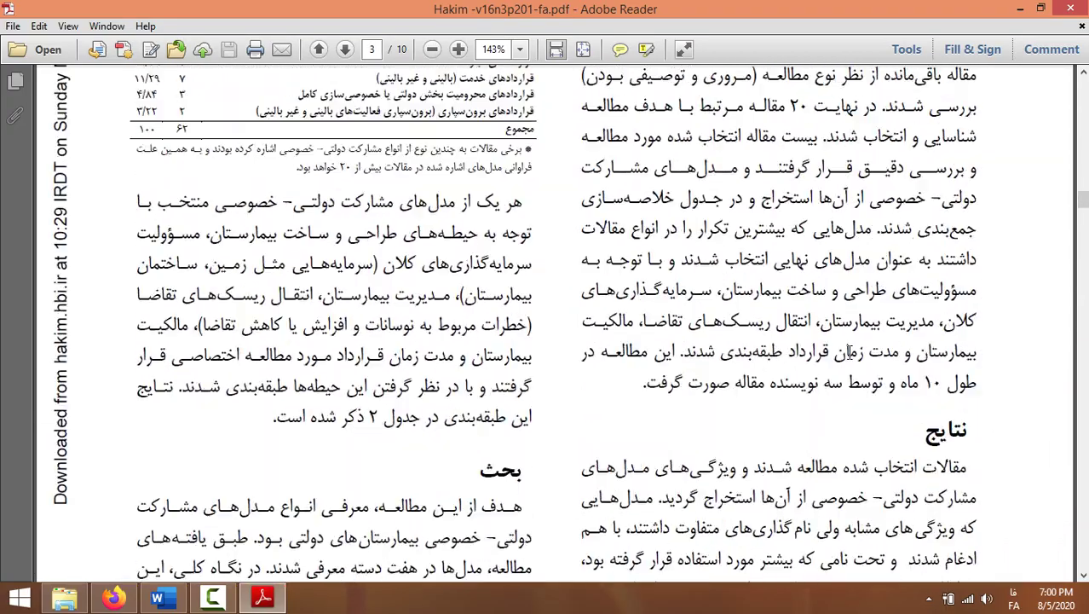
scroll(833, 335, "up", 10)
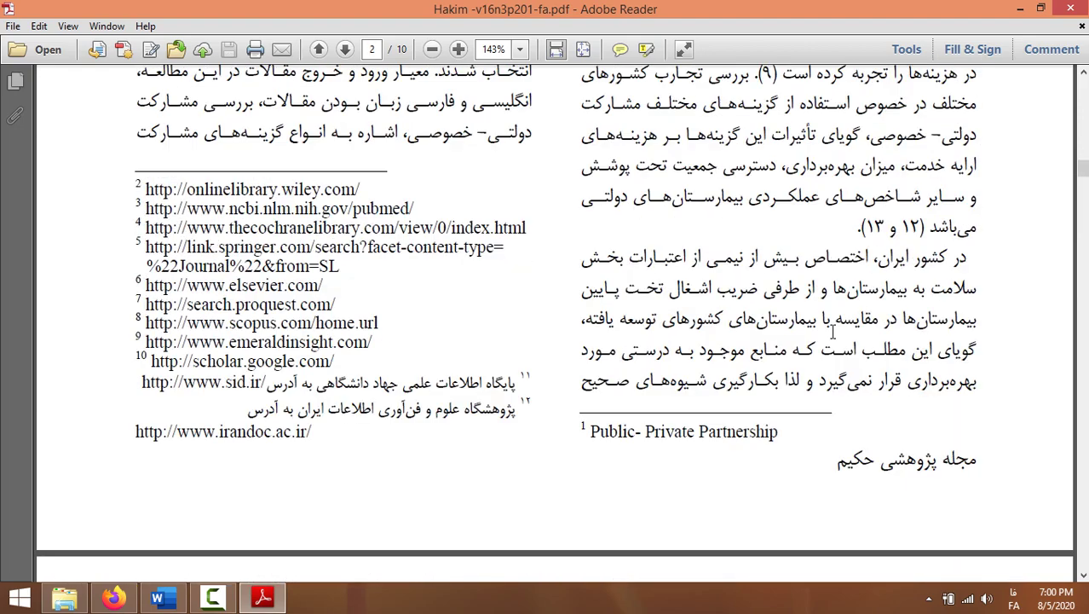
left_click_drag(798, 439, 729, 440)
scroll(761, 441, "up", 10)
scroll(761, 441, "up", 5)
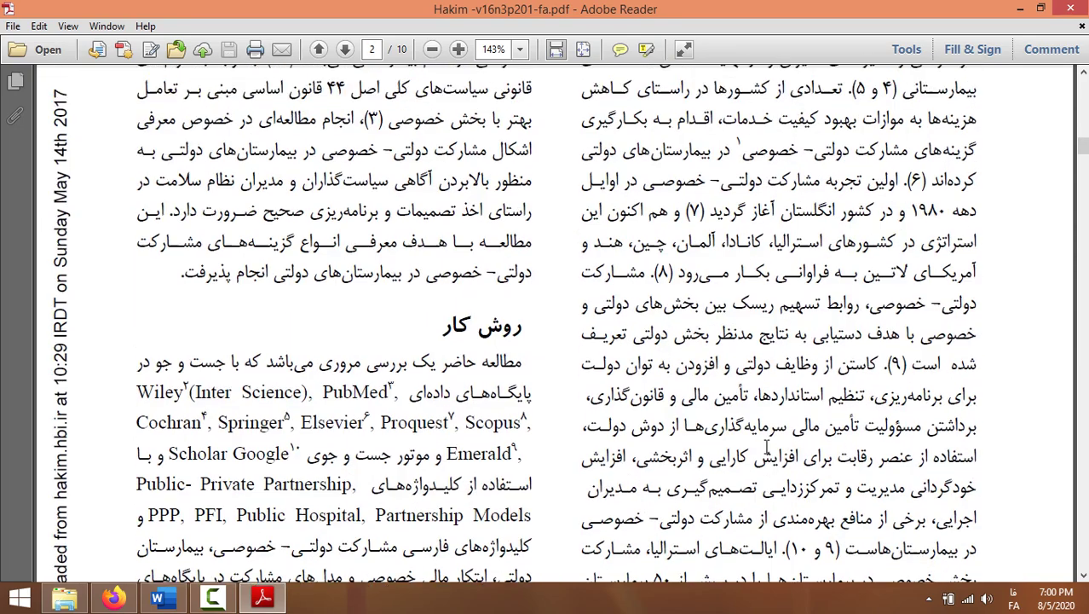
scroll(894, 232, "up", 4)
left_click_drag(894, 218, 822, 242)
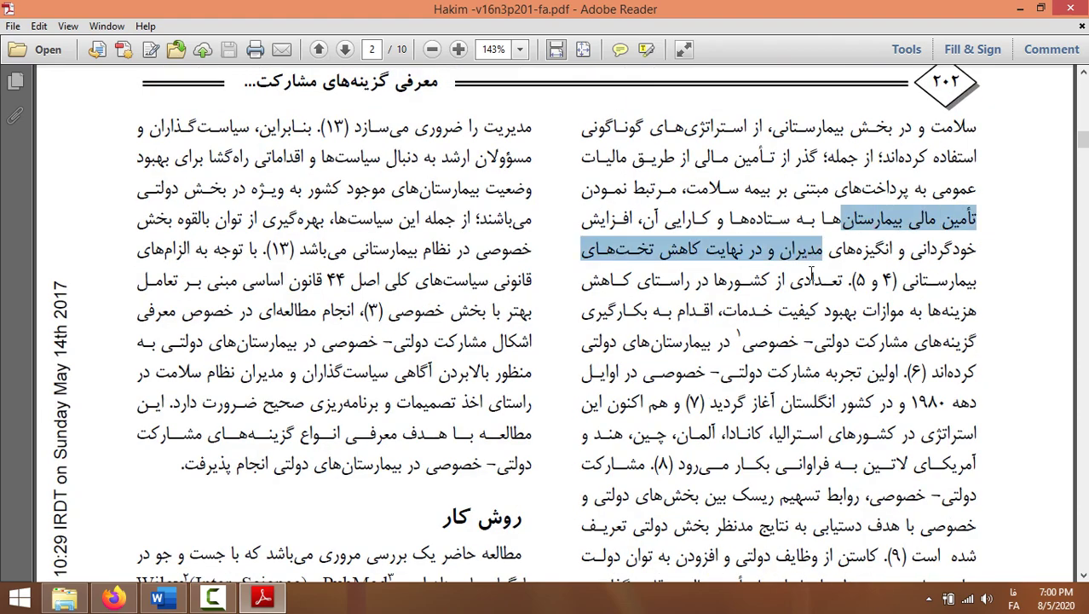
left_click(811, 272)
scroll(784, 298, "down", 12)
scroll(757, 325, "down", 8)
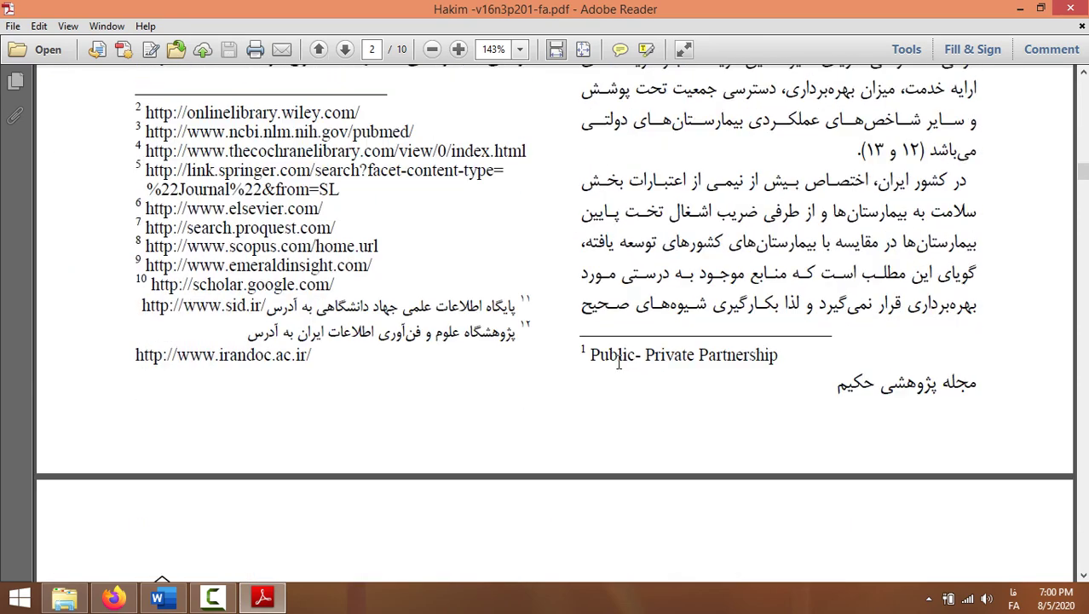
Return to the article's first page, look over the abstract, select the received and accepted dates line, and close the PDF.
scroll(680, 362, "up", 20)
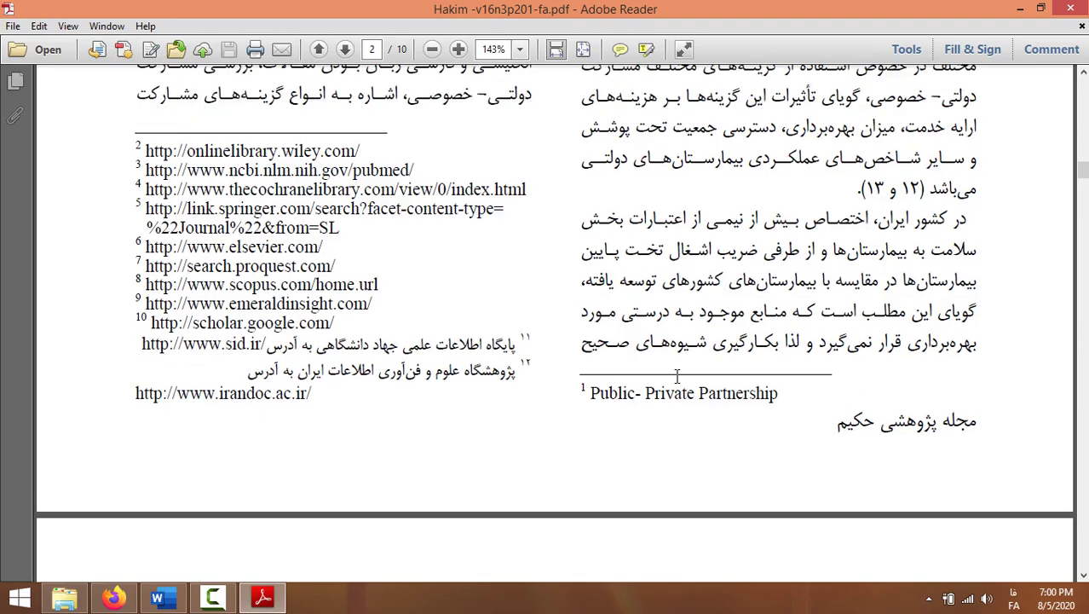
scroll(679, 377, "up", 15)
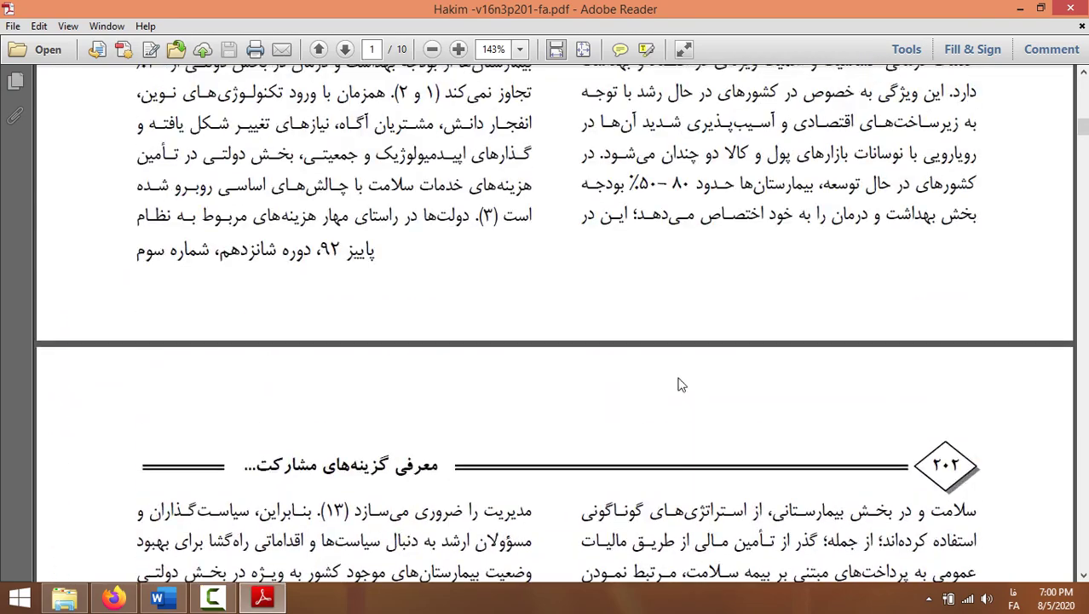
scroll(667, 370, "up", 5)
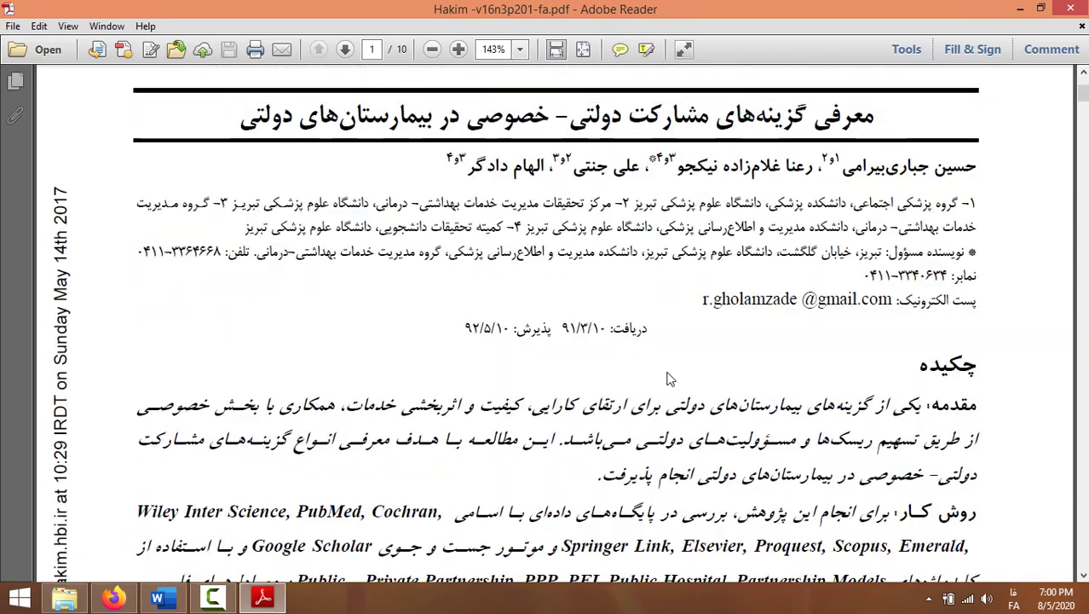
scroll(670, 366, "down", 6)
scroll(665, 354, "up", 6)
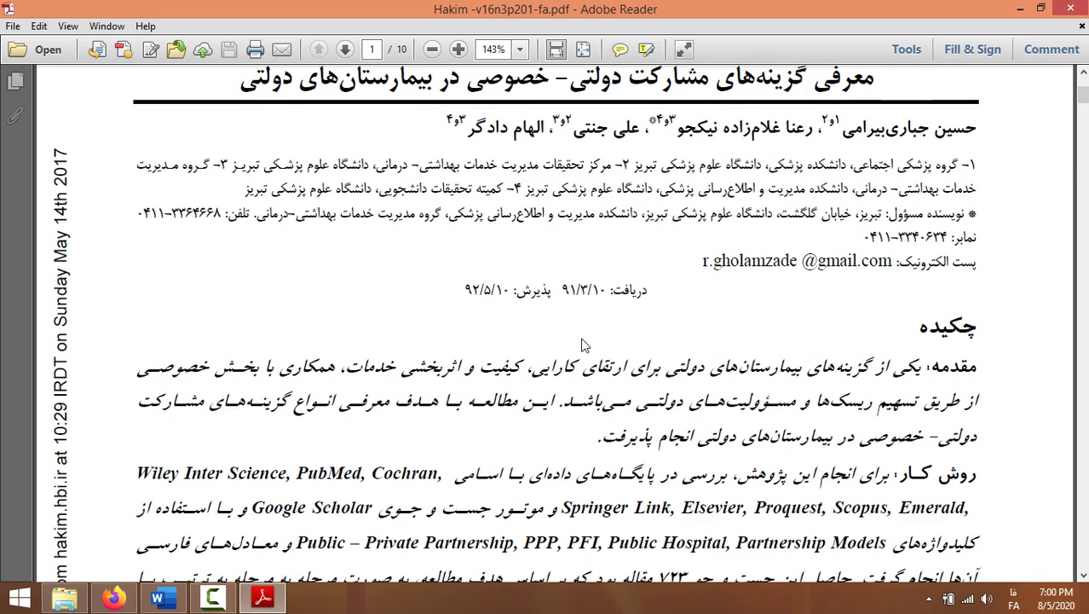
triple_click(573, 292)
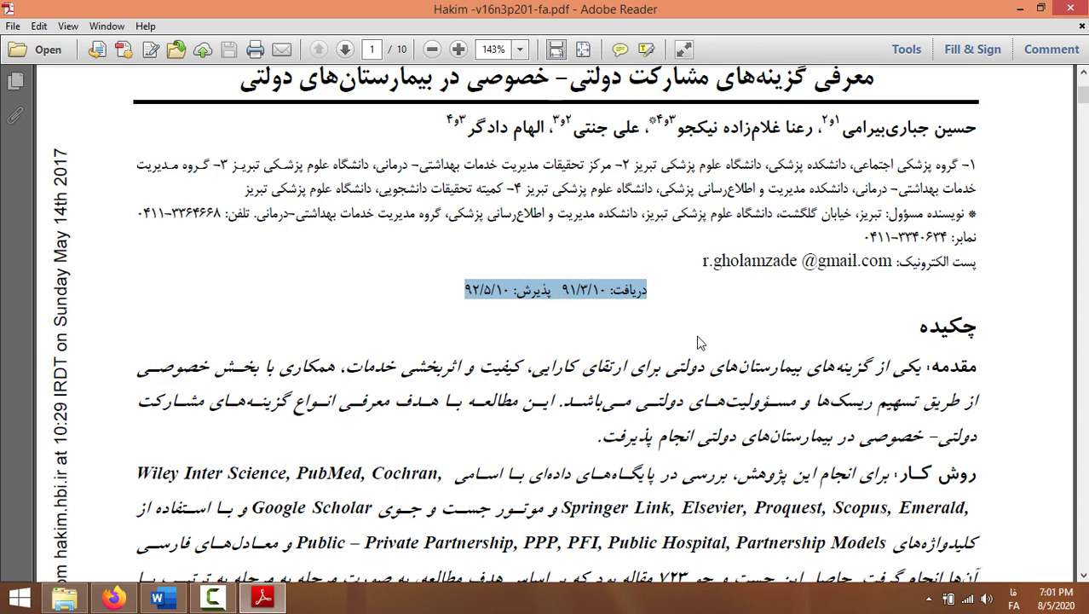
left_click(1068, 15)
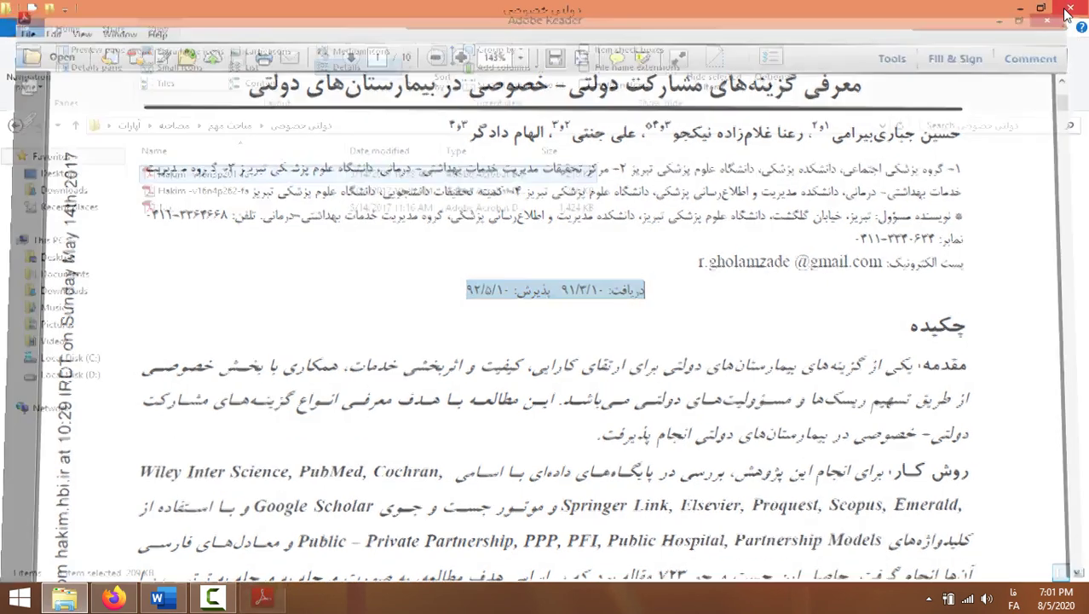
Open the "دی آر جی" folder and view the Diagnosis Related Group title and introduction slides of the PDF "26_648_75_drg".
left_click(15, 126)
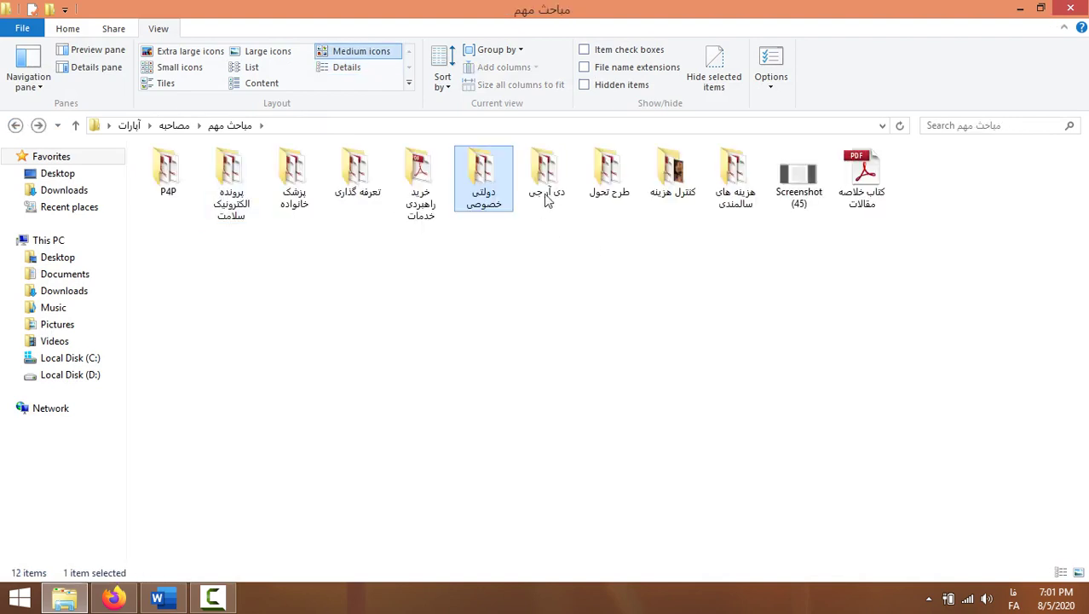
double_click(548, 180)
left_click(264, 174)
double_click(264, 174)
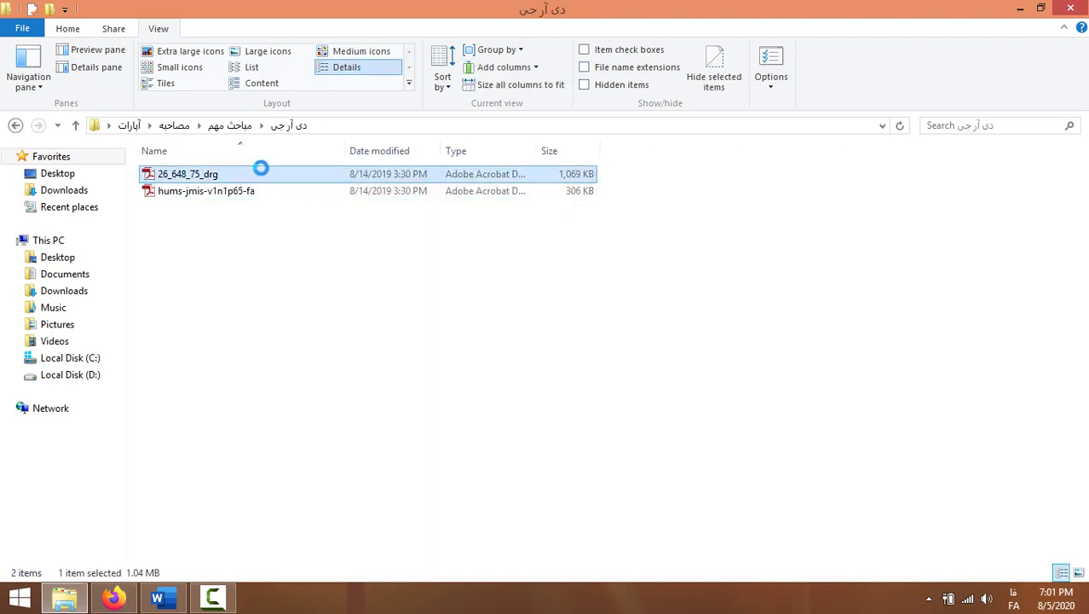
scroll(680, 290, "down", 1)
scroll(679, 292, "down", 1)
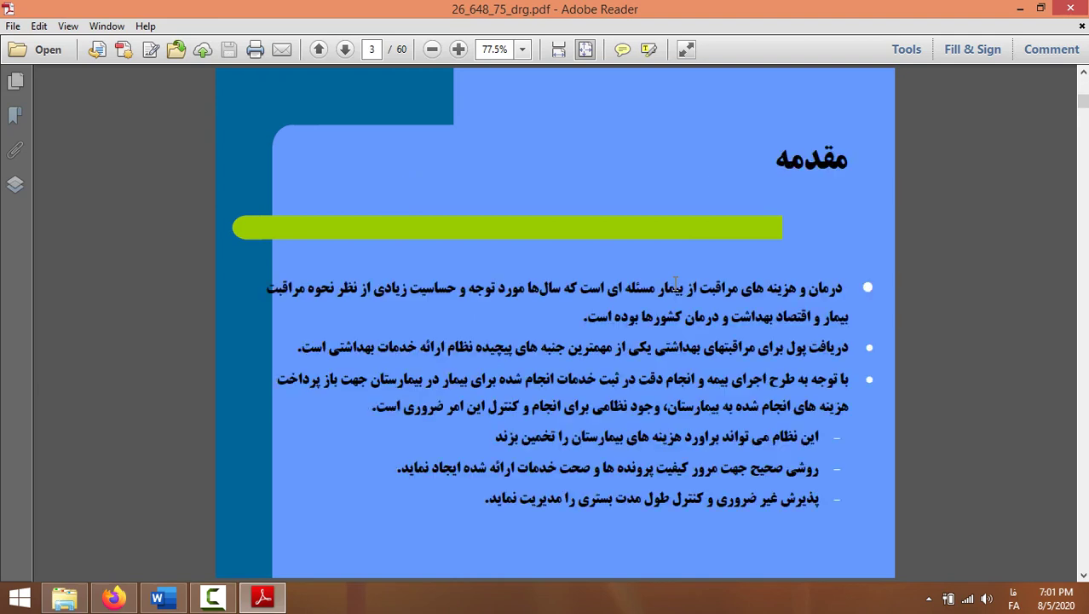
scroll(676, 290, "up", 1)
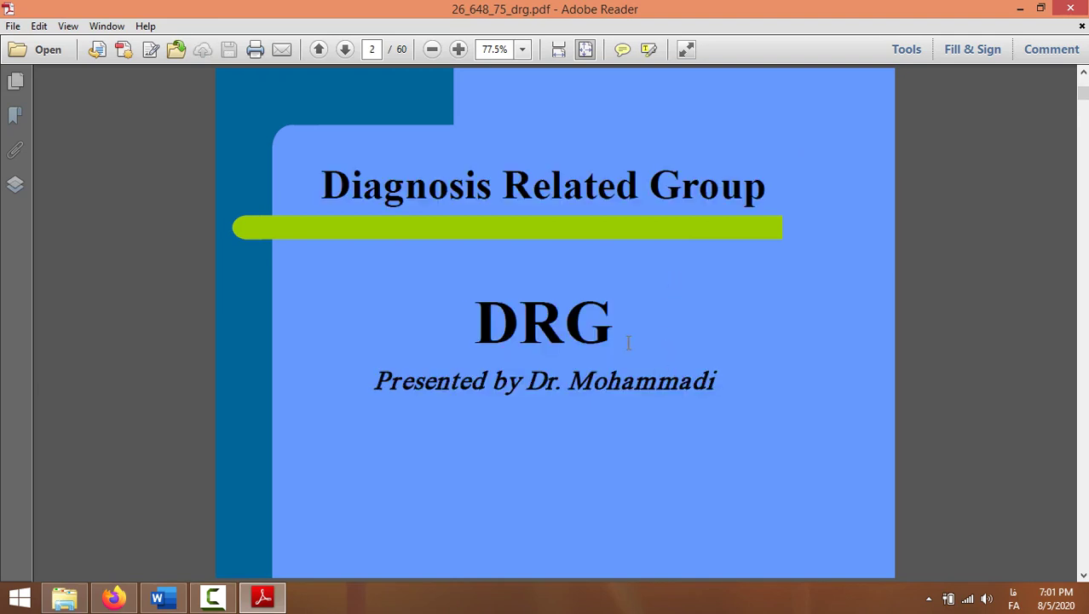
scroll(584, 196, "down", 1)
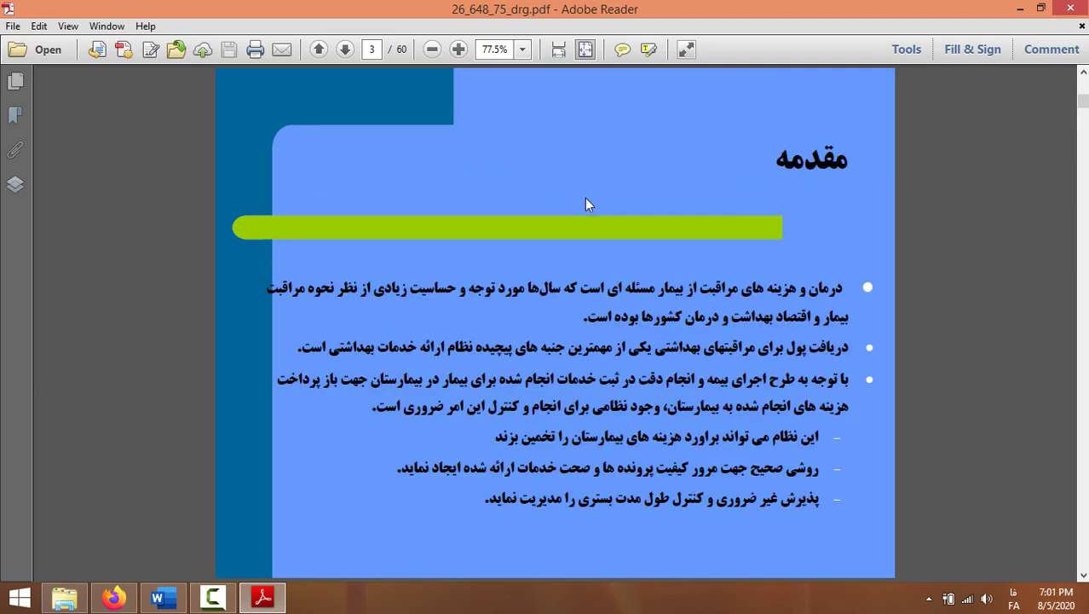
Look through the DRG slides up to "Calculating DRG Weights" on page 22 and close the PDF.
scroll(585, 201, "down", 4)
scroll(585, 213, "down", 1)
scroll(586, 216, "down", 4)
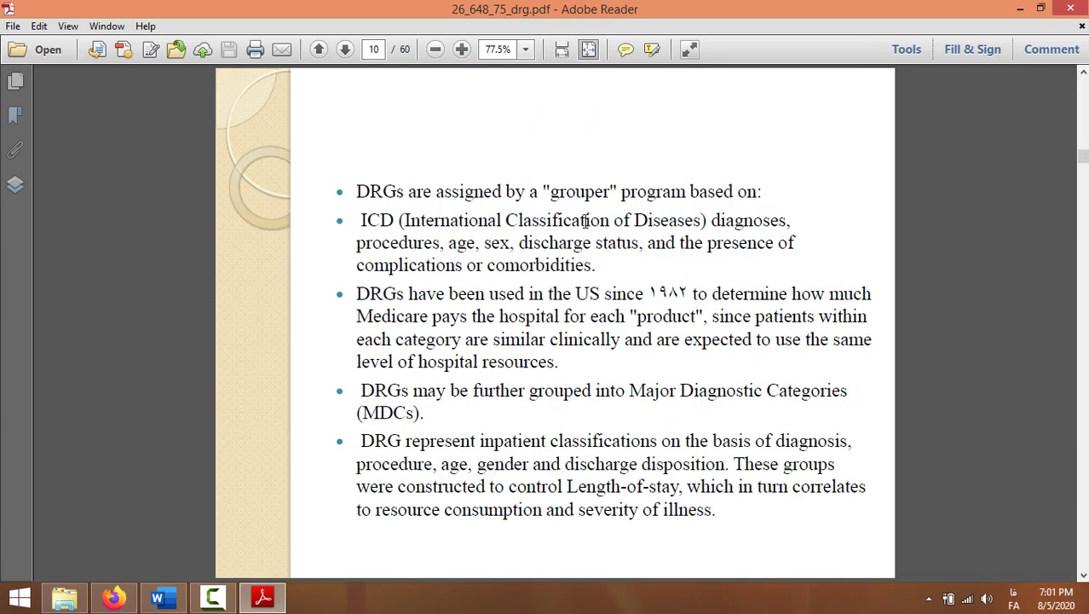
scroll(585, 221, "down", 2)
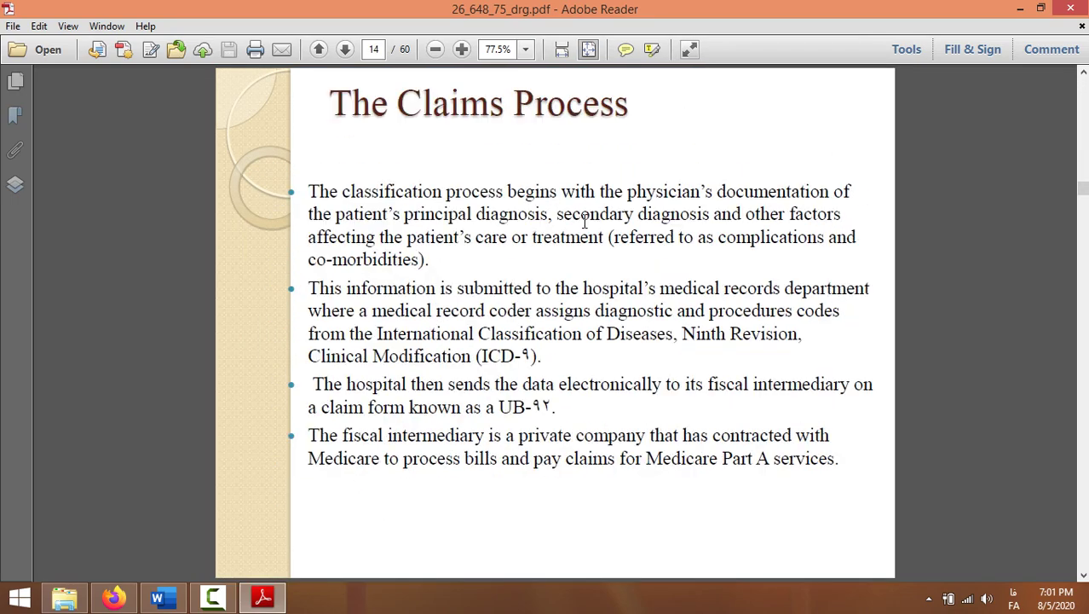
scroll(582, 221, "down", 2)
scroll(582, 221, "down", 5)
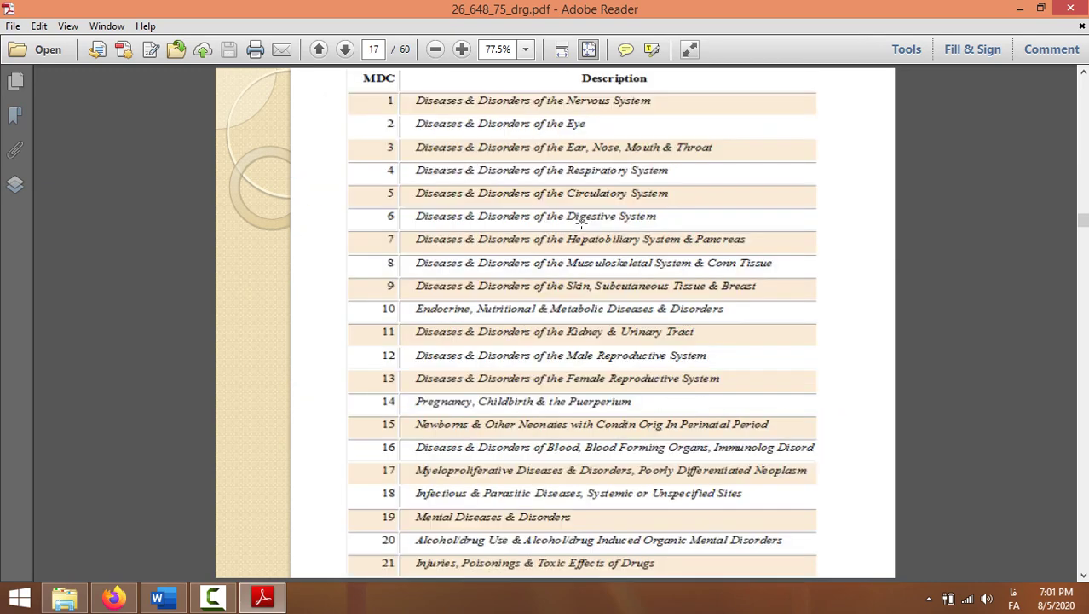
scroll(582, 222, "down", 1)
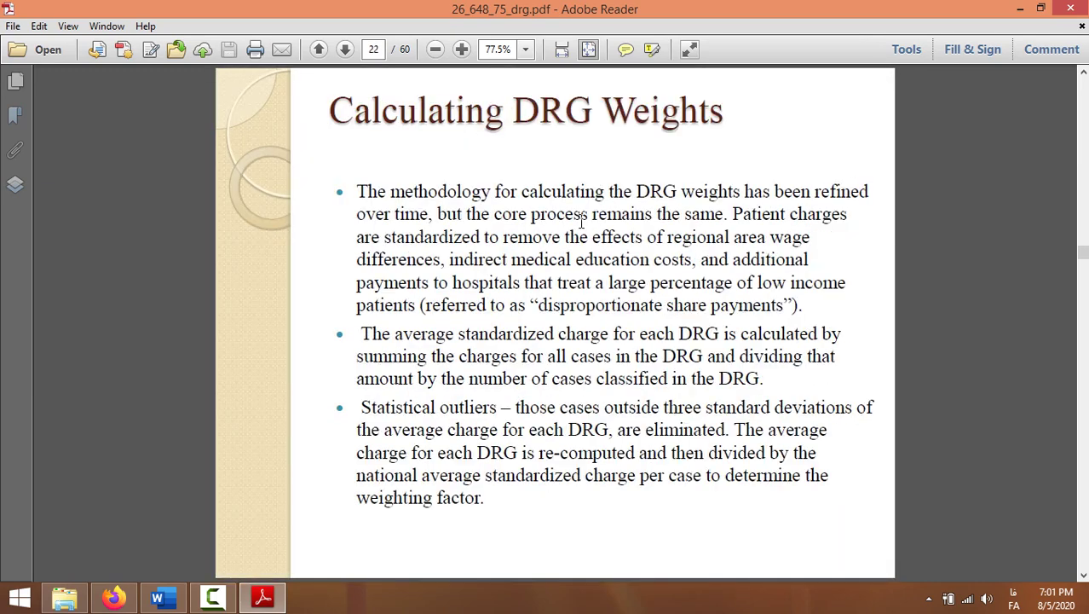
left_click(1071, 9)
Open the PDF "hums-jmis-v1n1p65-fa", look over its title, abstract and second page, and close it.
double_click(243, 195)
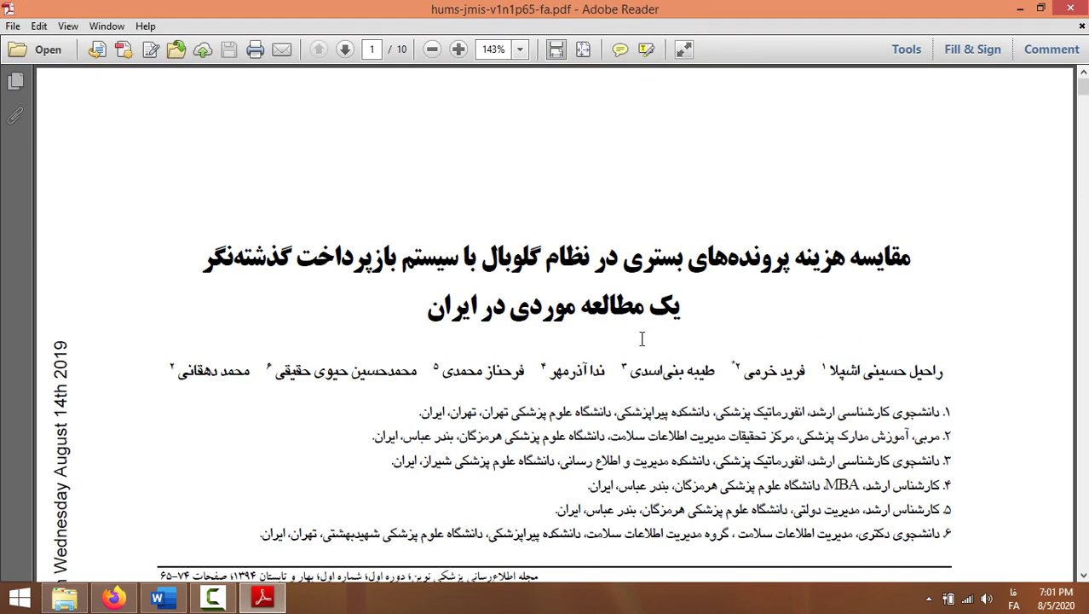
scroll(661, 332, "down", 5)
scroll(634, 351, "down", 4)
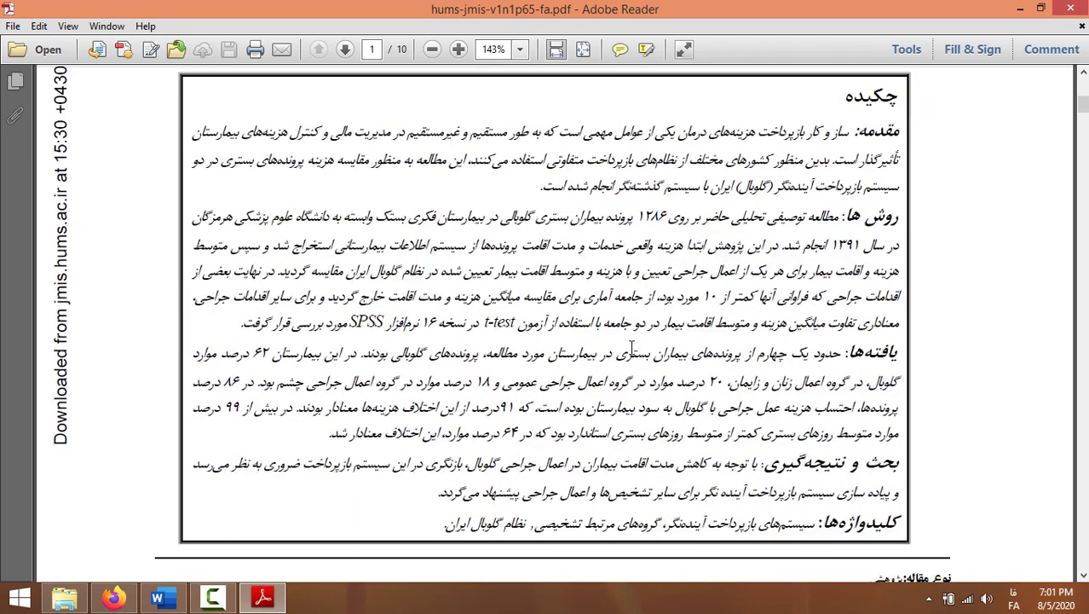
scroll(632, 345, "down", 5)
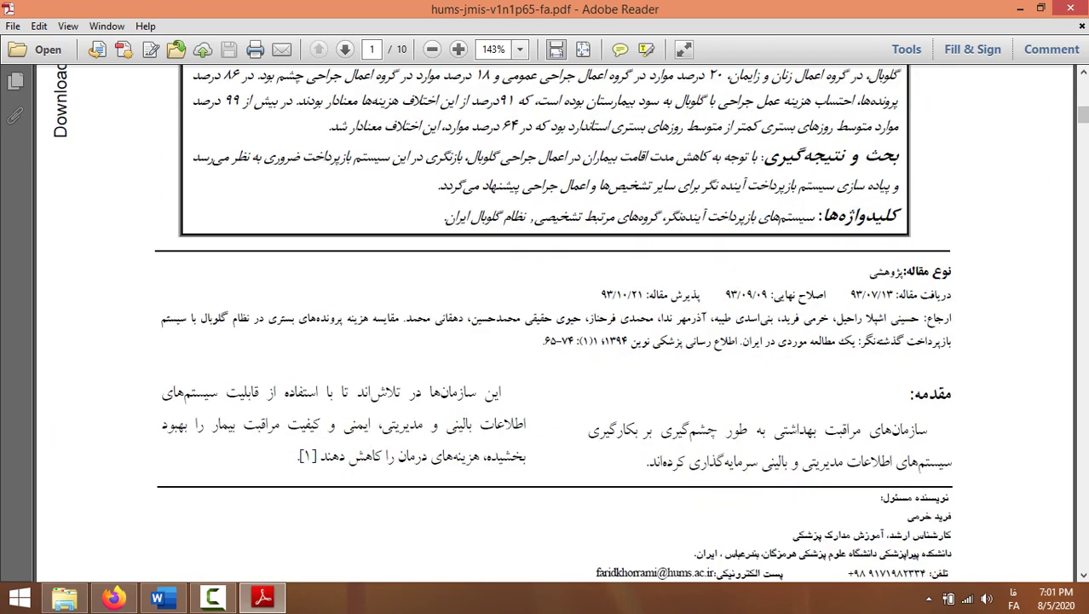
scroll(632, 345, "down", 8)
scroll(570, 324, "up", 10)
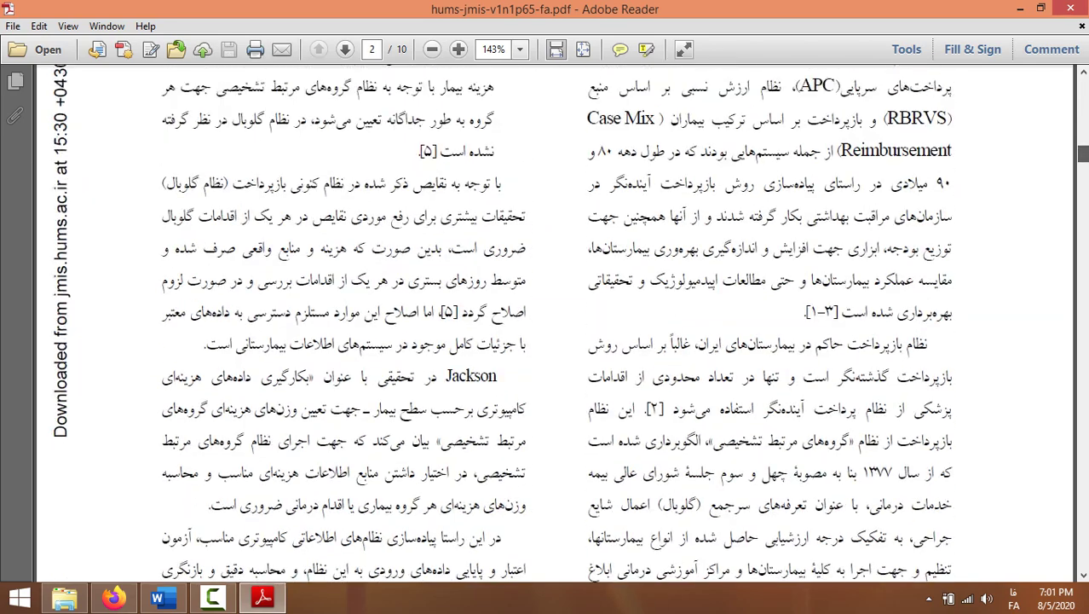
left_click_drag(927, 176, 726, 181)
left_click(1070, 9)
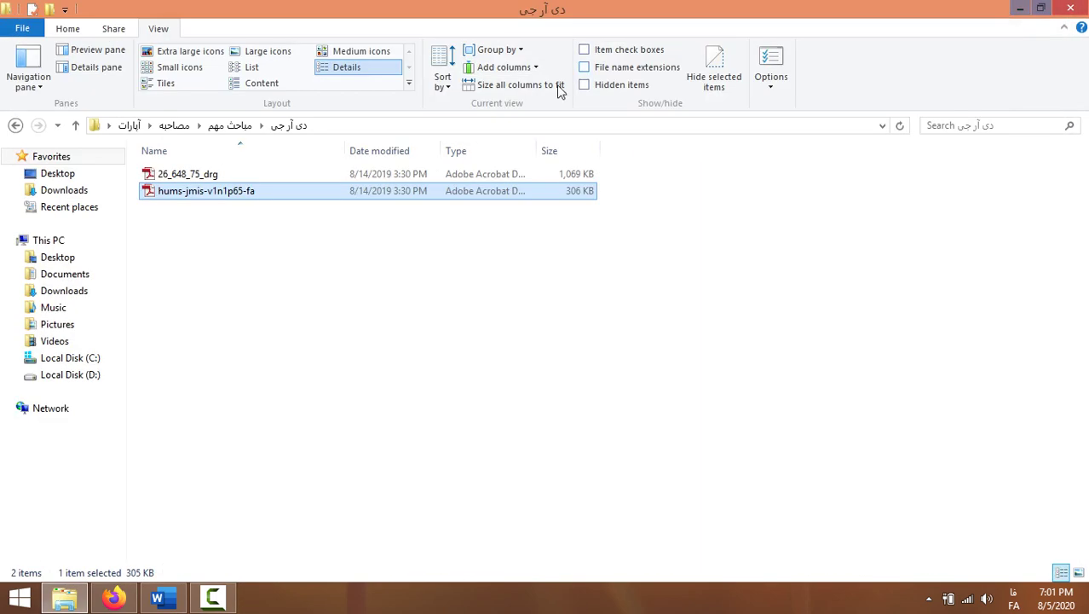
Open the "طرح تحول" folder in "مباحث مهم", open the PDF "بررسی طرح تحول" and look over its cover page and title.
left_click(15, 125)
double_click(615, 175)
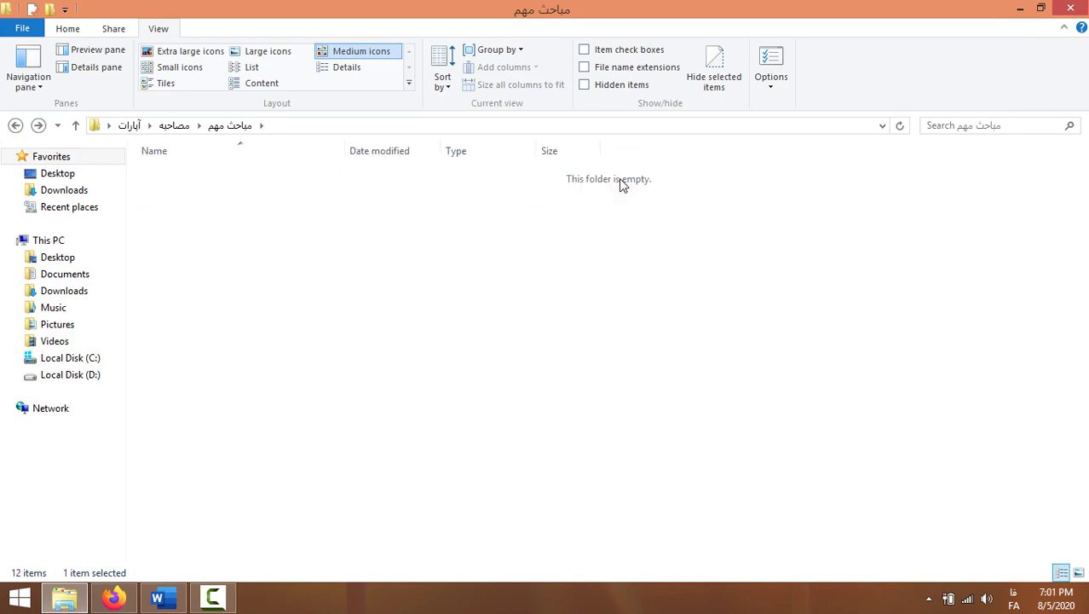
double_click(370, 177)
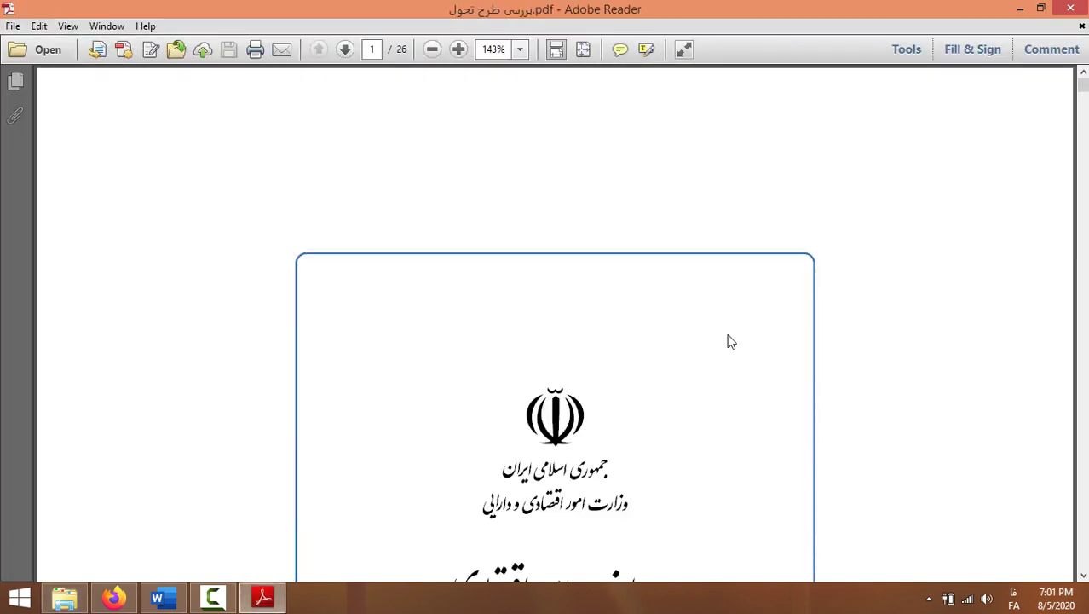
scroll(785, 385, "down", 3)
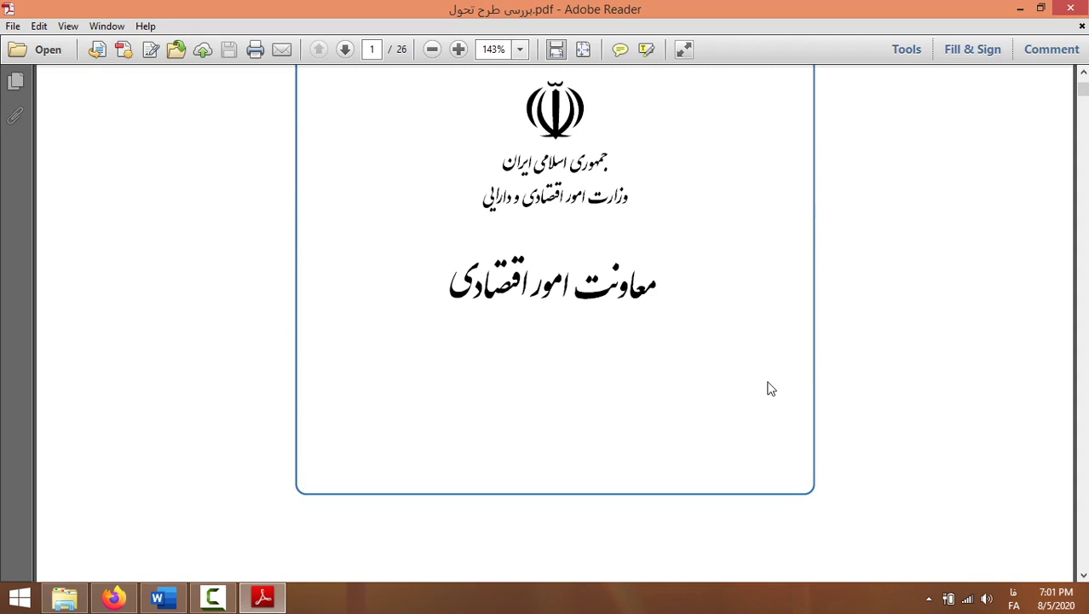
scroll(771, 388, "down", 6)
scroll(767, 389, "down", 2)
scroll(762, 375, "up", 8)
scroll(784, 324, "up", 3)
scroll(778, 317, "down", 5)
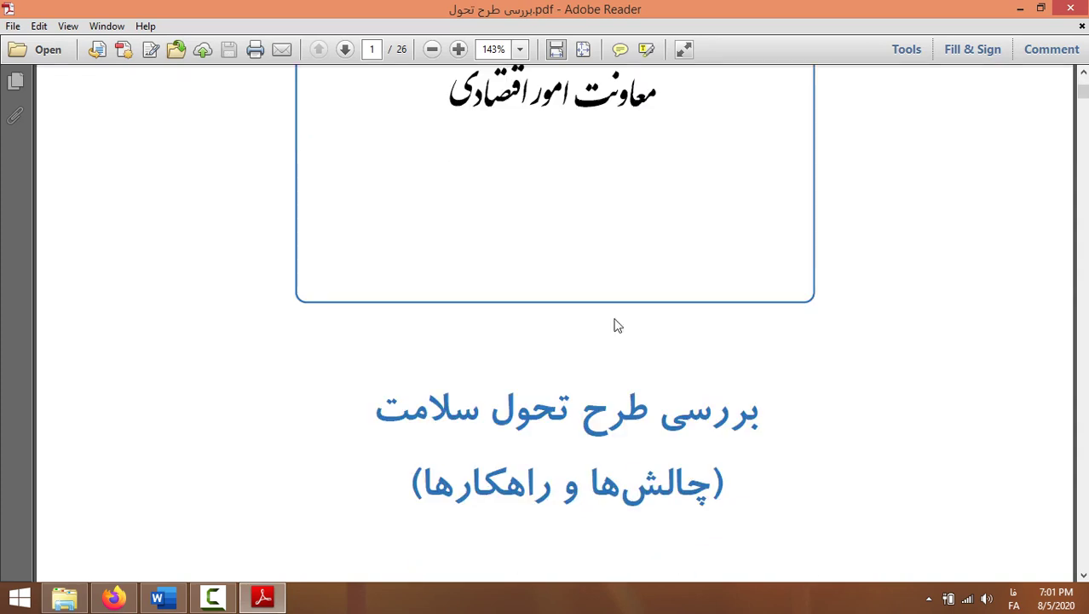
scroll(756, 449, "down", 4)
scroll(640, 345, "up", 7)
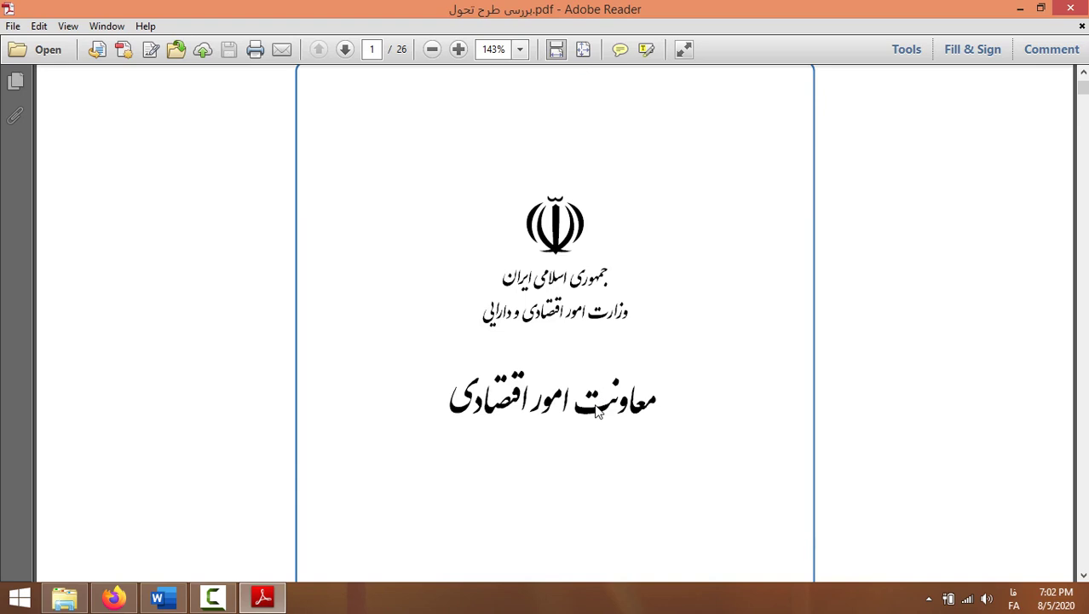
scroll(601, 392, "down", 5)
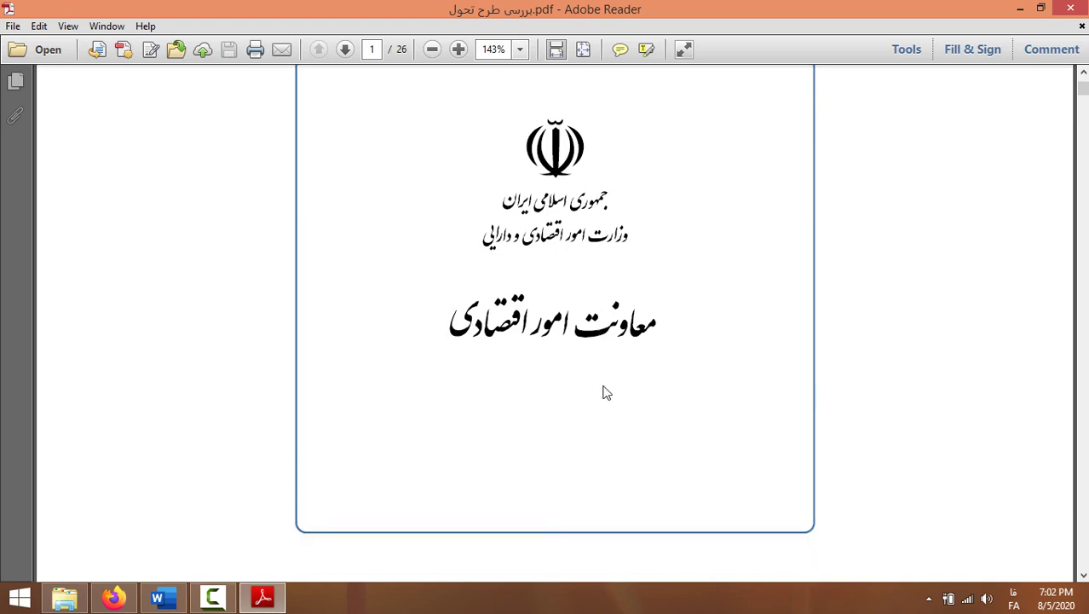
scroll(596, 394, "down", 3)
scroll(588, 386, "down", 1)
scroll(588, 388, "up", 1)
Look through the report's opening pages and examine the table of contents on page 5, from the strengths section to the "پیشنهادات" entries.
scroll(587, 388, "down", 6)
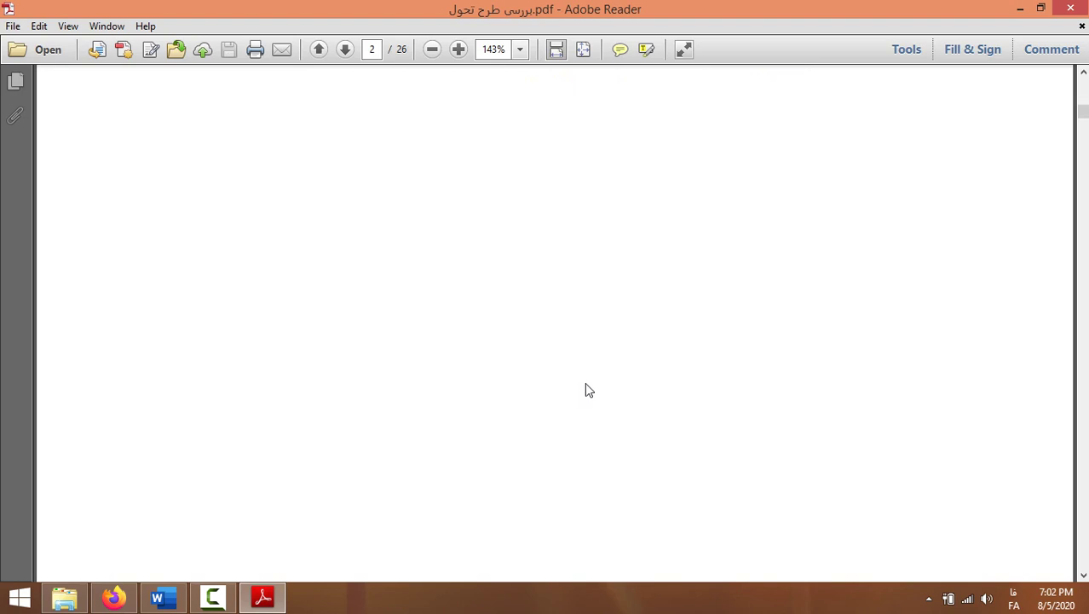
scroll(585, 380, "down", 10)
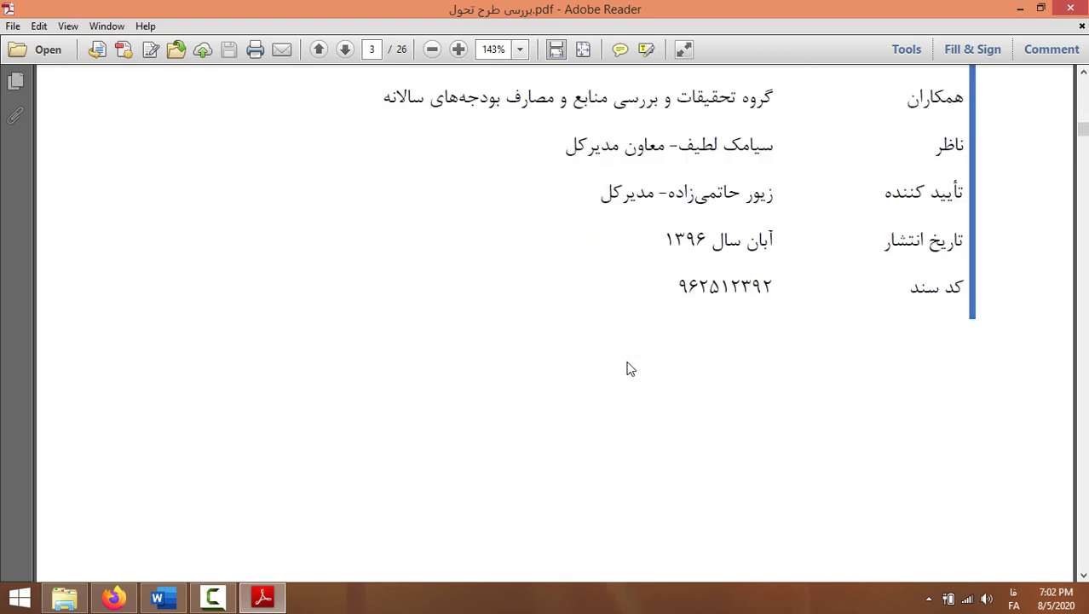
scroll(628, 376, "down", 15)
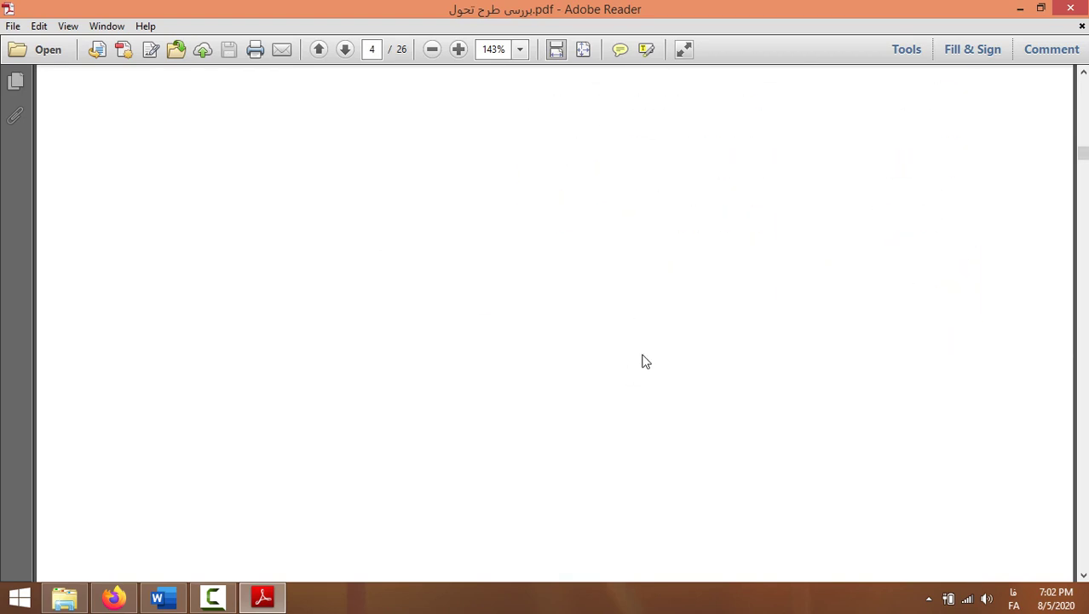
scroll(919, 383, "down", 10)
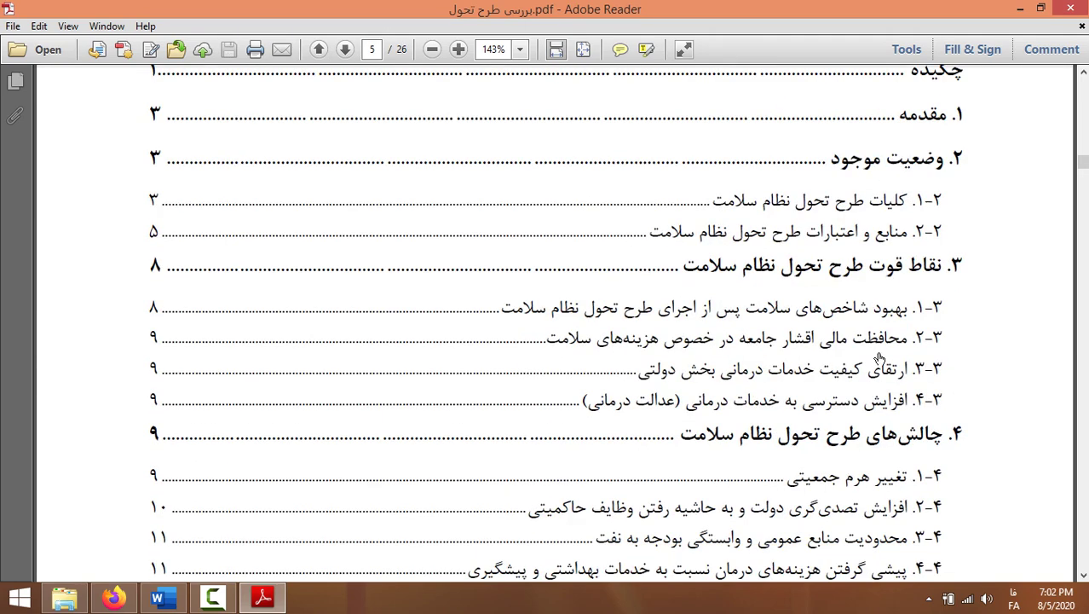
scroll(919, 384, "up", 3)
left_click_drag(863, 346, 822, 347)
scroll(822, 347, "down", 3)
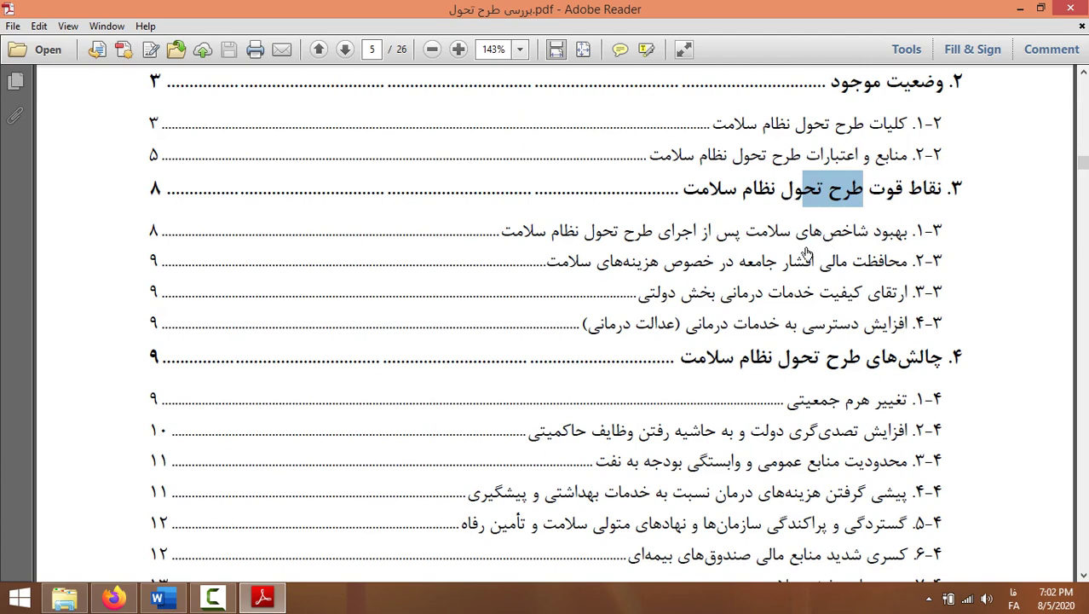
scroll(848, 337, "down", 3)
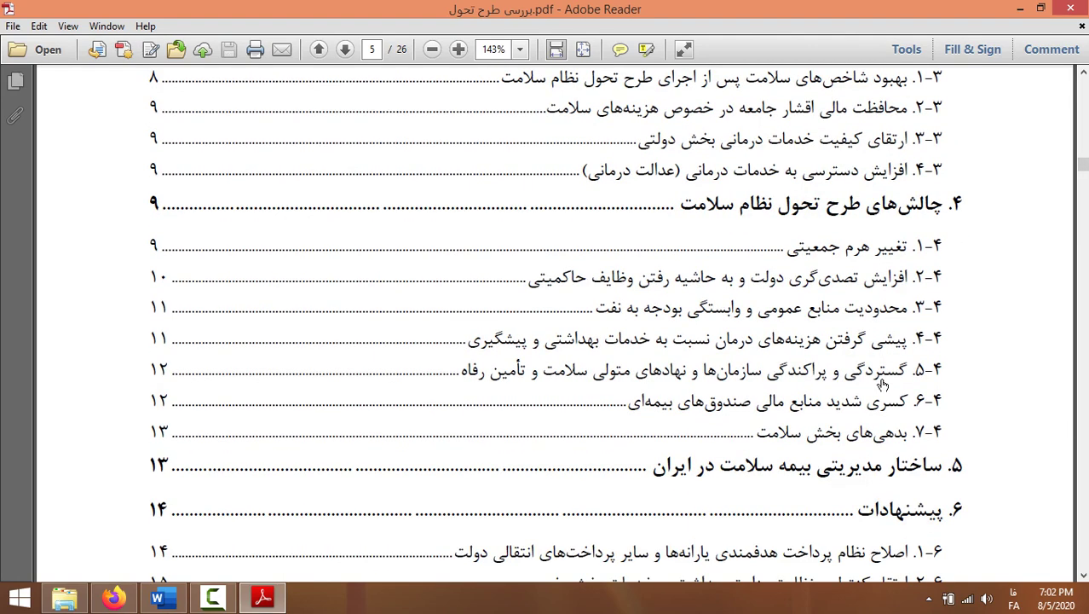
scroll(883, 384, "up", 3)
scroll(883, 384, "down", 8)
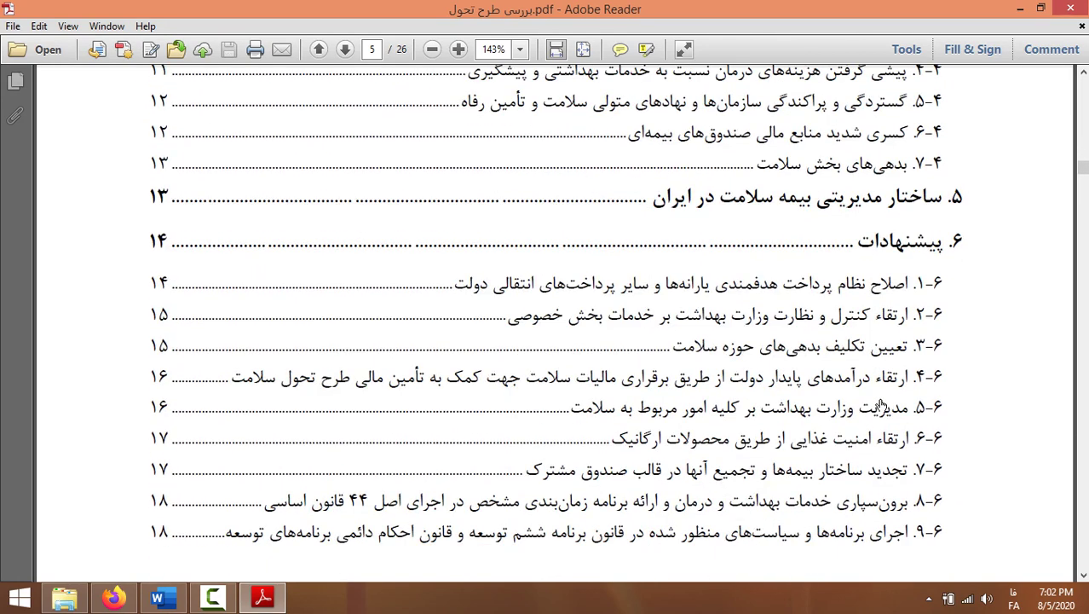
Go to section 6-3 from the table of contents, select its heading "تعیین تکلیف بدهی‌های حوزه سلامت", and read on to section 6-4.
left_click(855, 345)
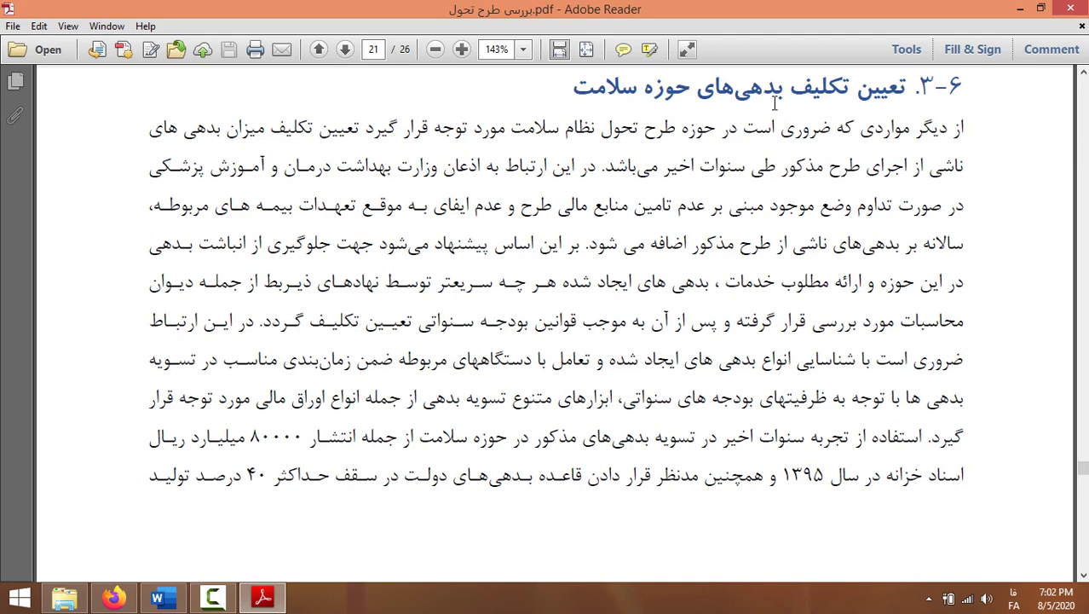
left_click_drag(574, 92, 858, 89)
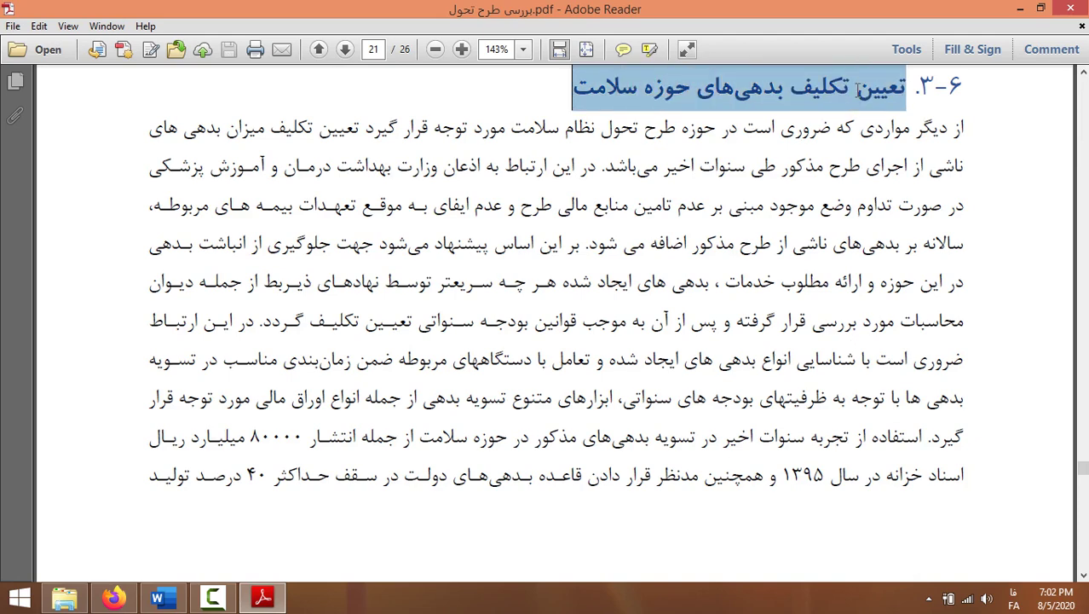
scroll(713, 257, "down", 6)
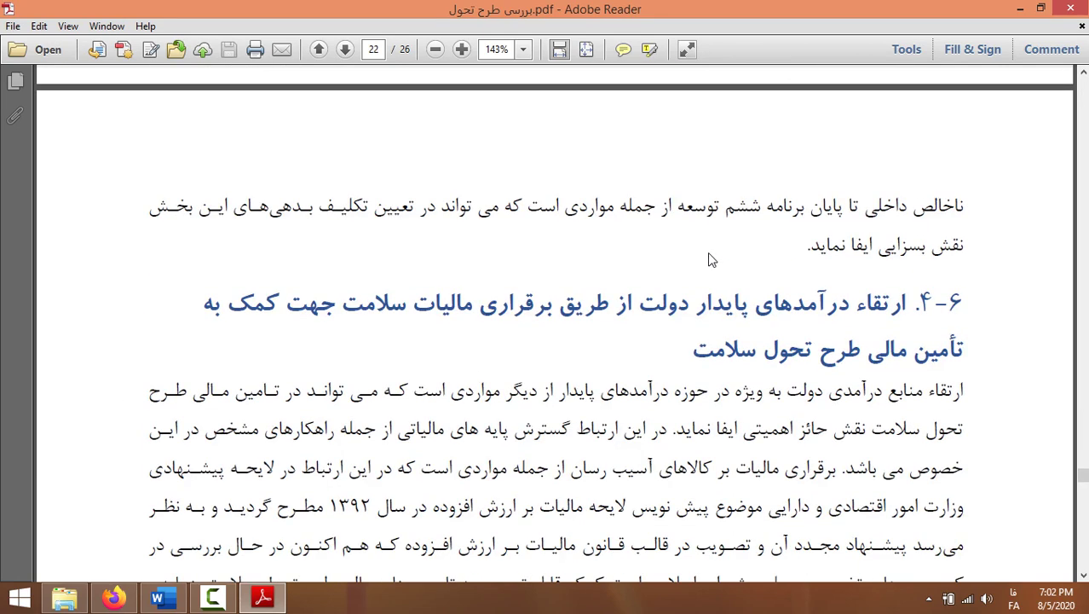
Open the folder's second PDF, on the SWOT analysis of the health reform plan, and look over its English and Persian title and abstract pages.
left_click(64, 597)
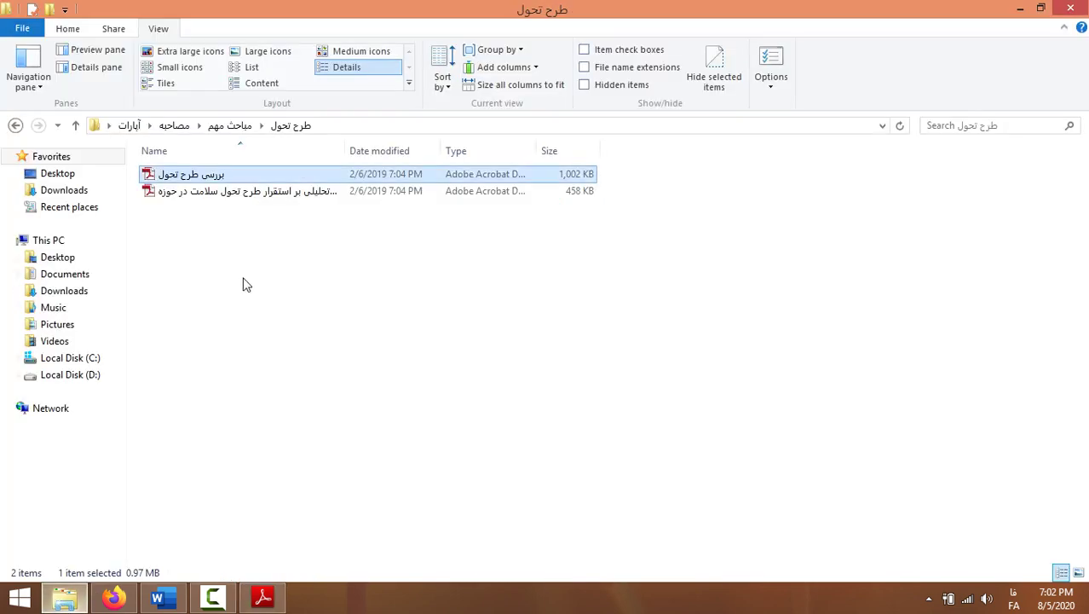
double_click(182, 190)
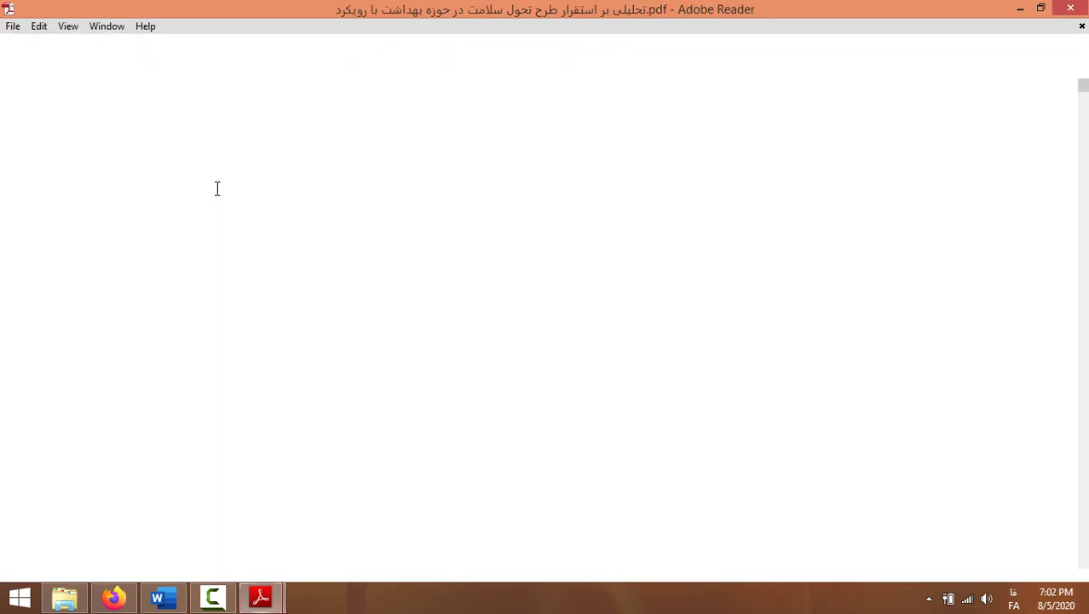
scroll(617, 328, "down", 4)
scroll(616, 316, "up", 2)
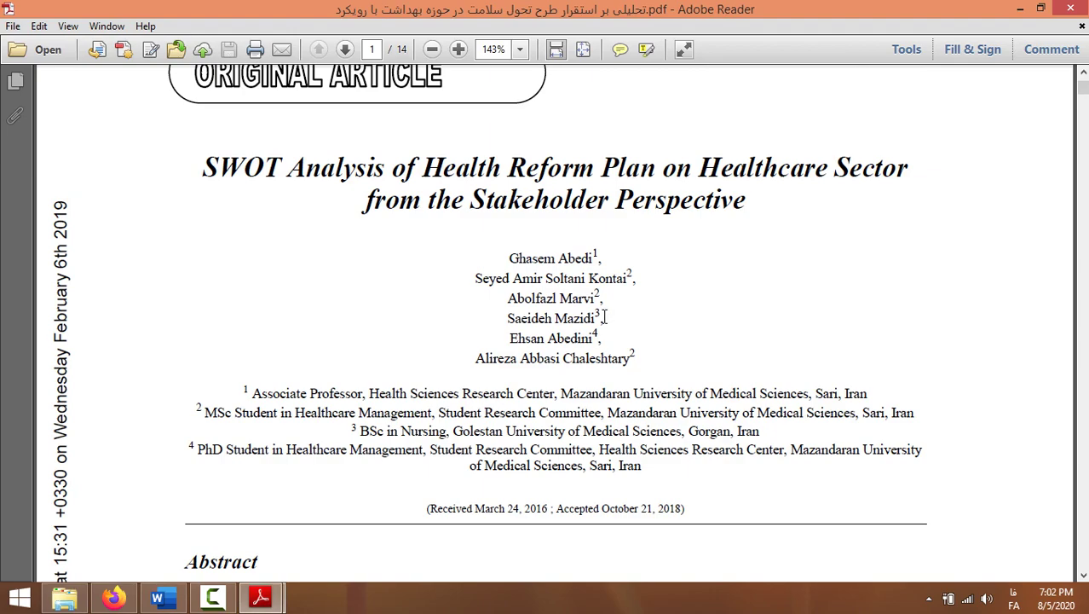
scroll(639, 273, "down", 12)
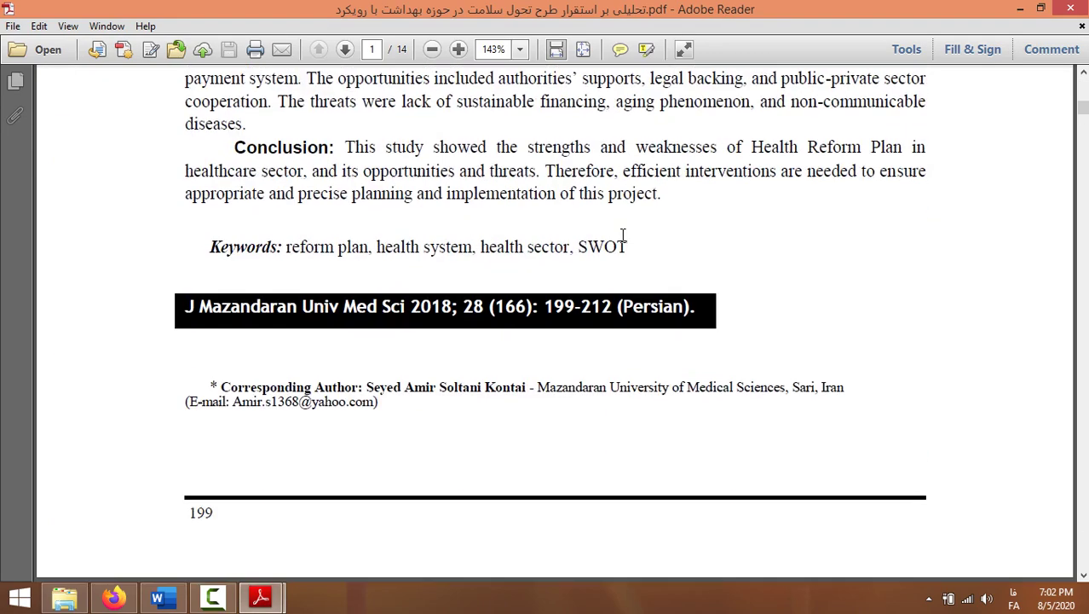
scroll(625, 243, "down", 5)
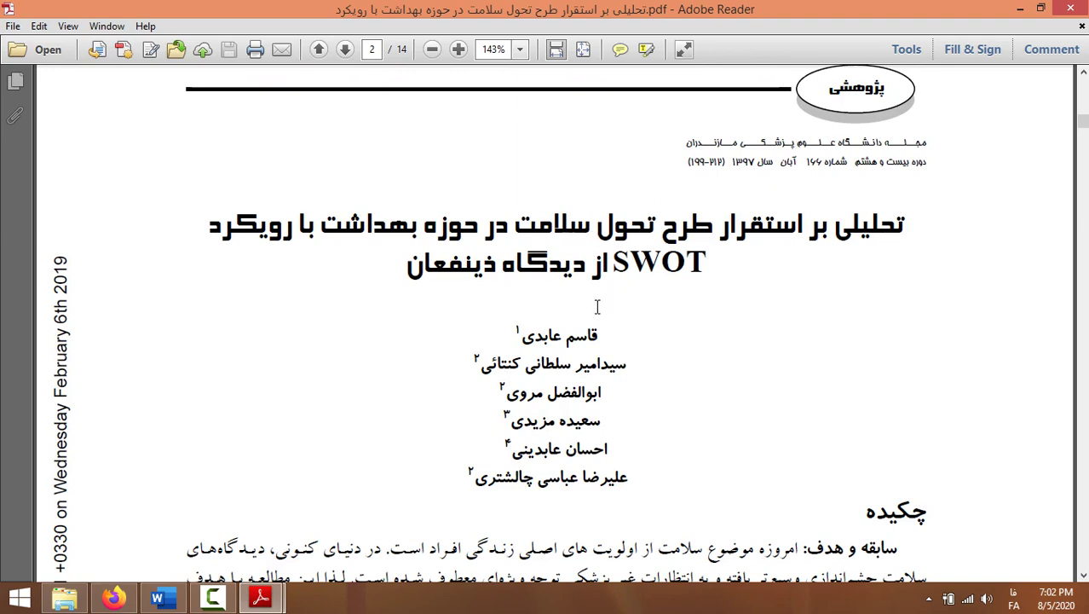
scroll(598, 307, "down", 18)
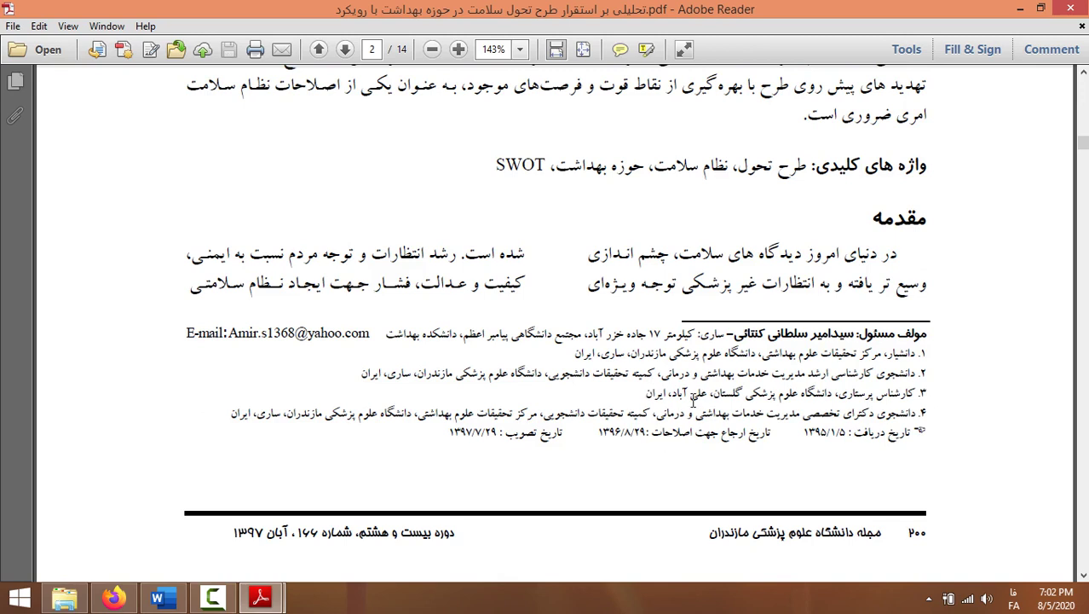
Select part of the fourth author affiliation in the page 2 footnote, return to the Persian title, and close both PDFs.
left_click_drag(769, 414, 641, 422)
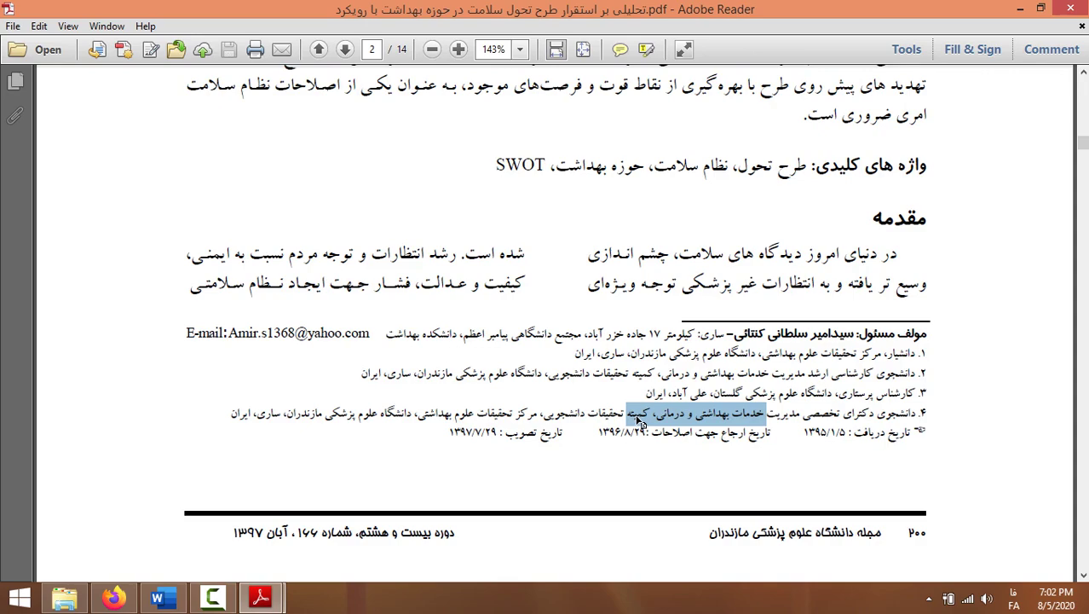
scroll(639, 431, "up", 3)
scroll(640, 431, "down", 4)
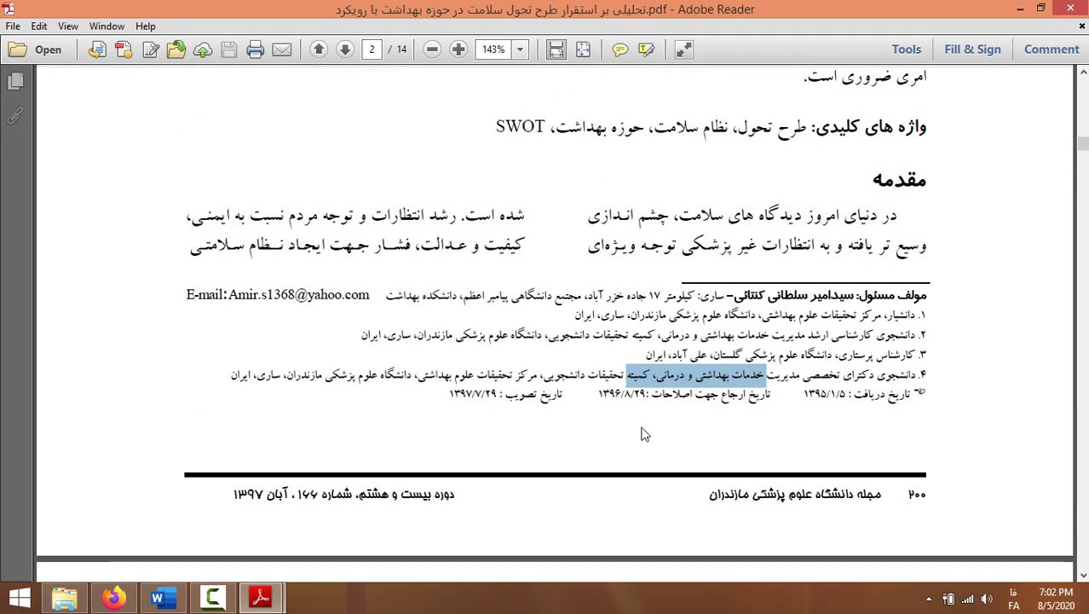
scroll(725, 426, "up", 10)
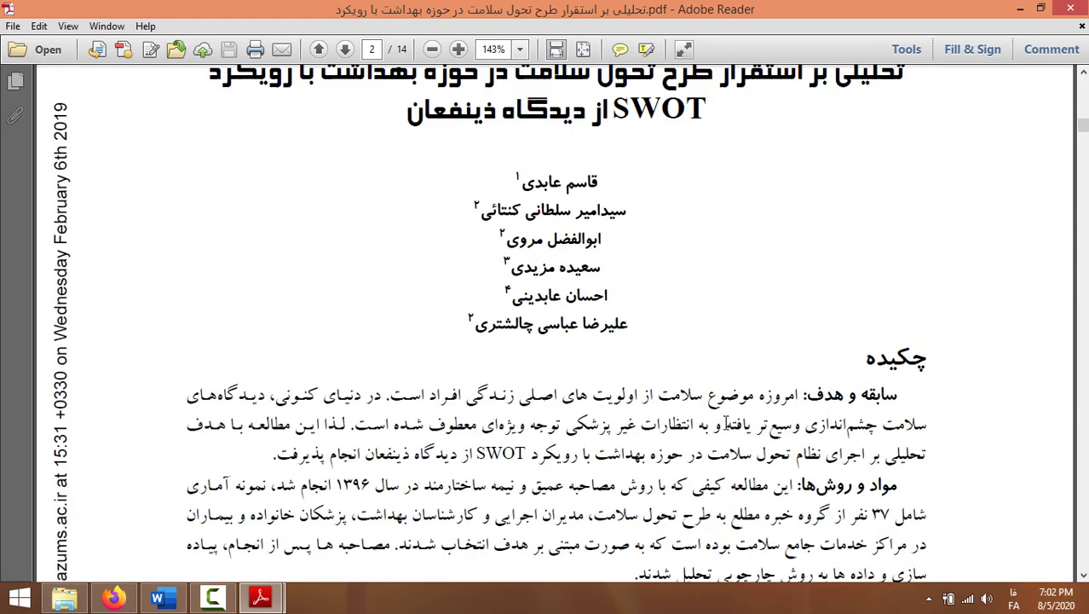
scroll(820, 143, "up", 5)
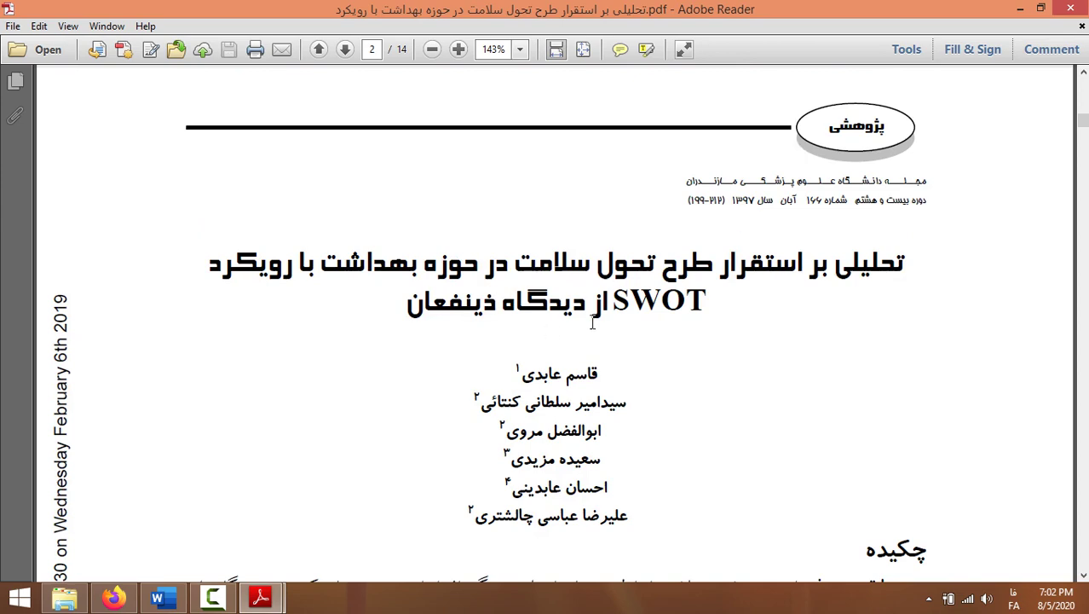
left_click(1070, 8)
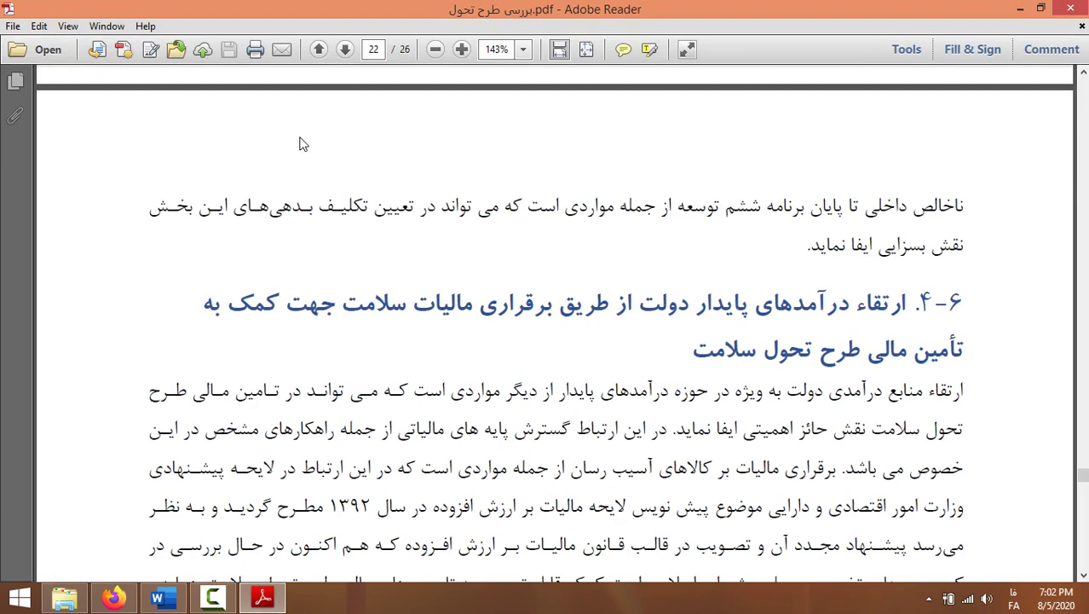
left_click(1071, 8)
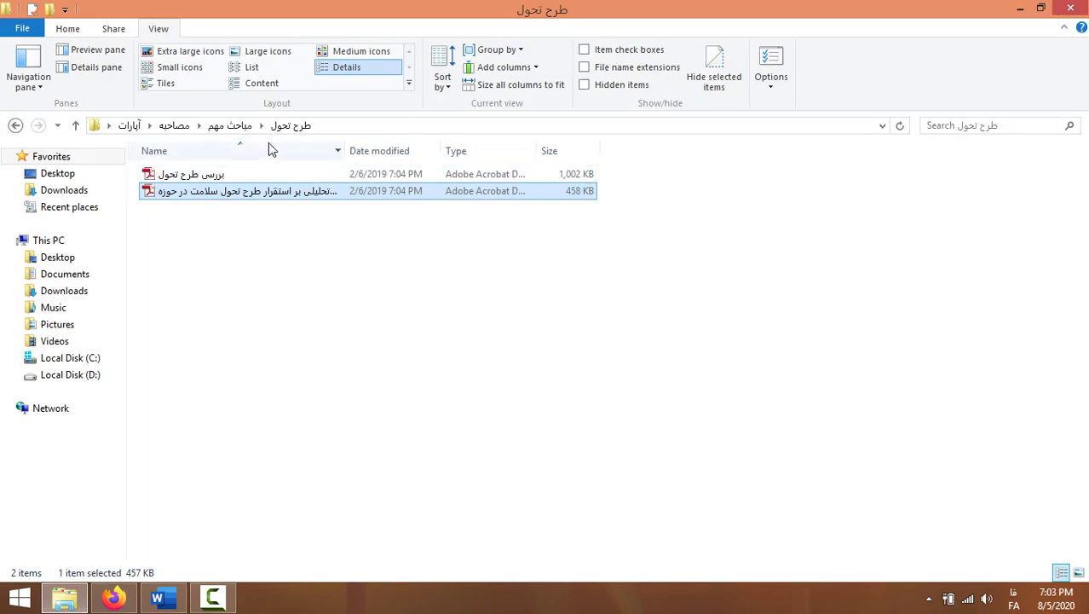
Go back to "مباحث مهم", open the "کنترل هزینه" folder and open the PDF "کنترل هزینه".
left_click(228, 127)
double_click(668, 173)
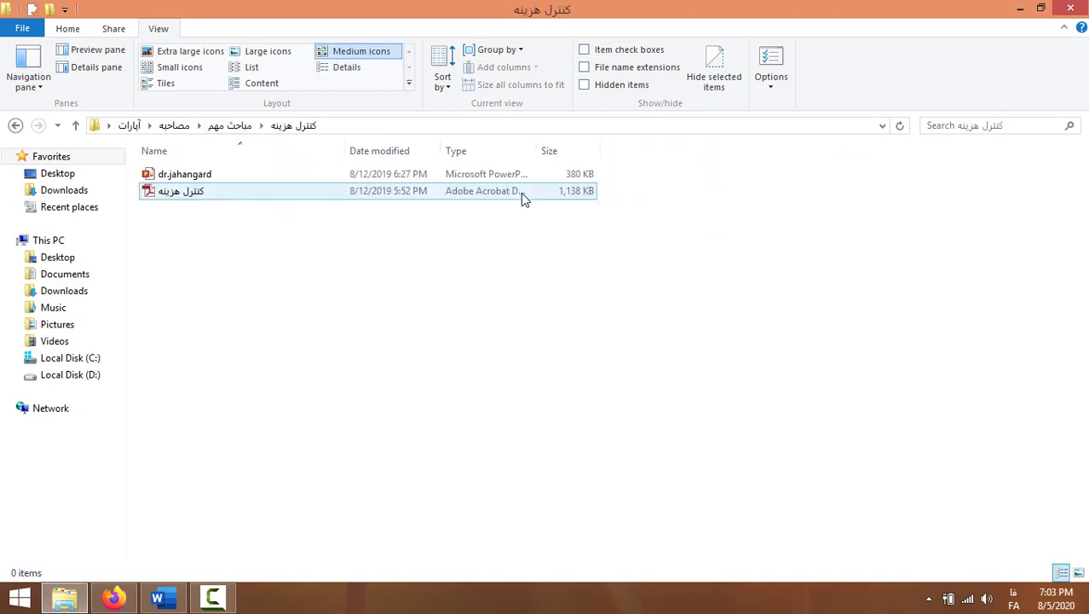
double_click(293, 193)
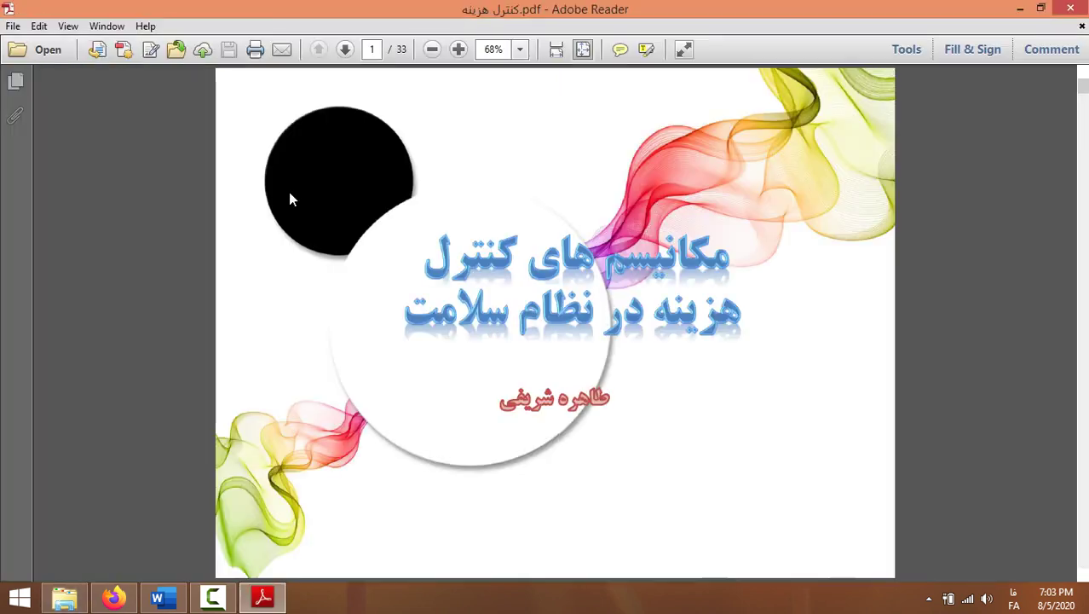